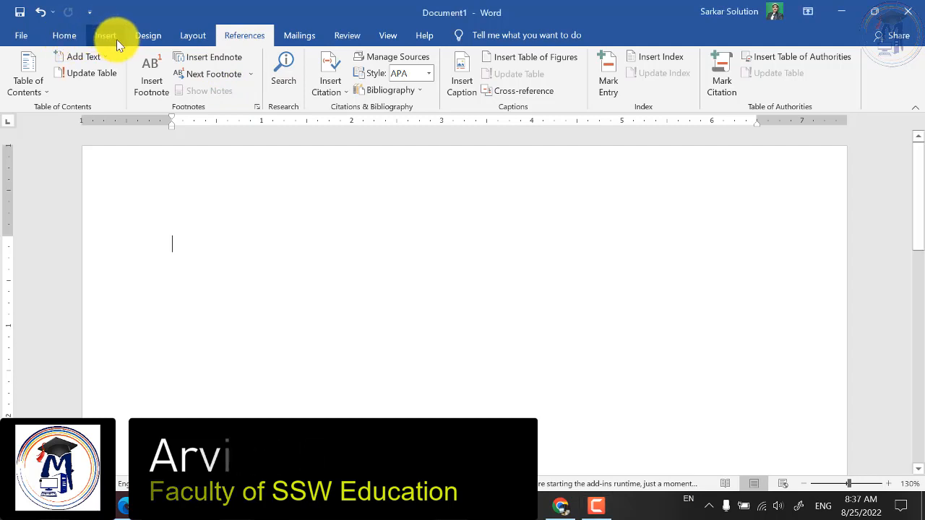
Examine the Add Text level options and the built-in and custom Table of Contents choices.
{"action": "left_click", "coordinate": [148, 36]}
{"action": "left_click", "coordinate": [195, 36]}
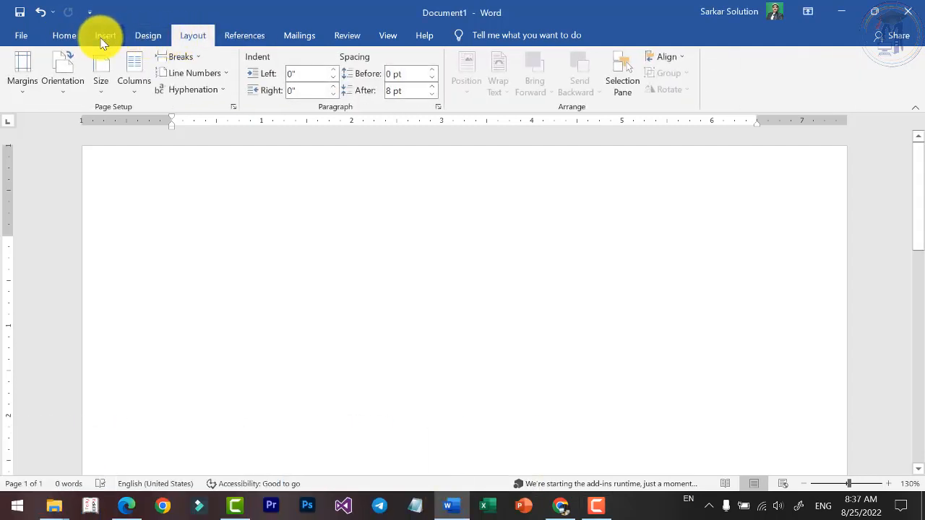
{"action": "left_click", "coordinate": [241, 39]}
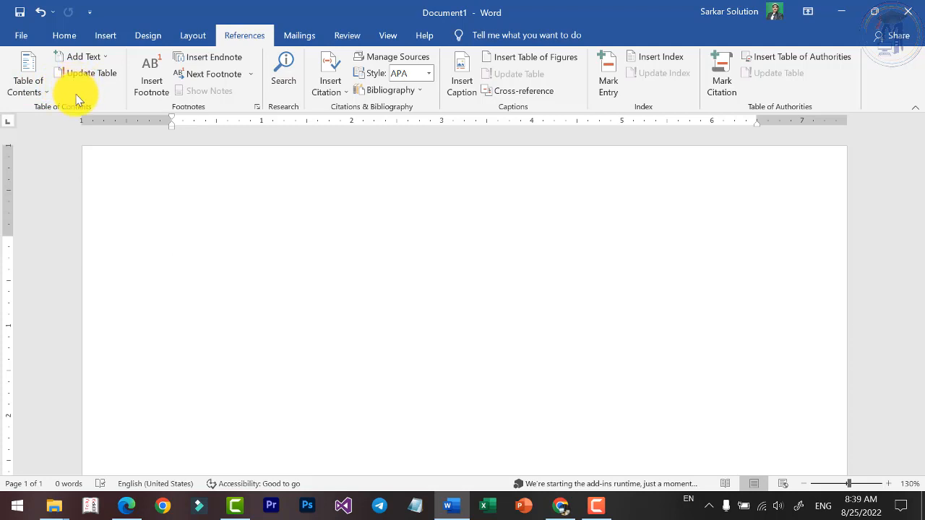
{"action": "left_click", "coordinate": [101, 59]}
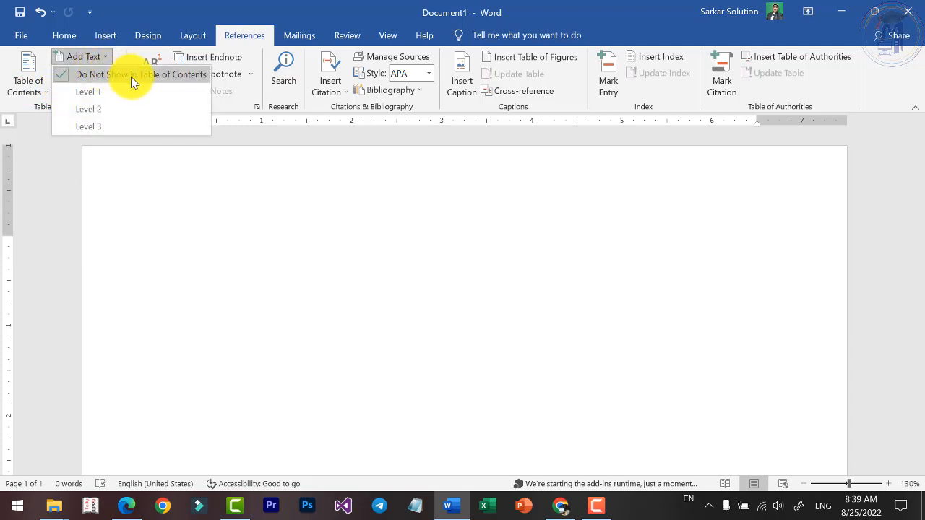
{"action": "left_click", "coordinate": [109, 58]}
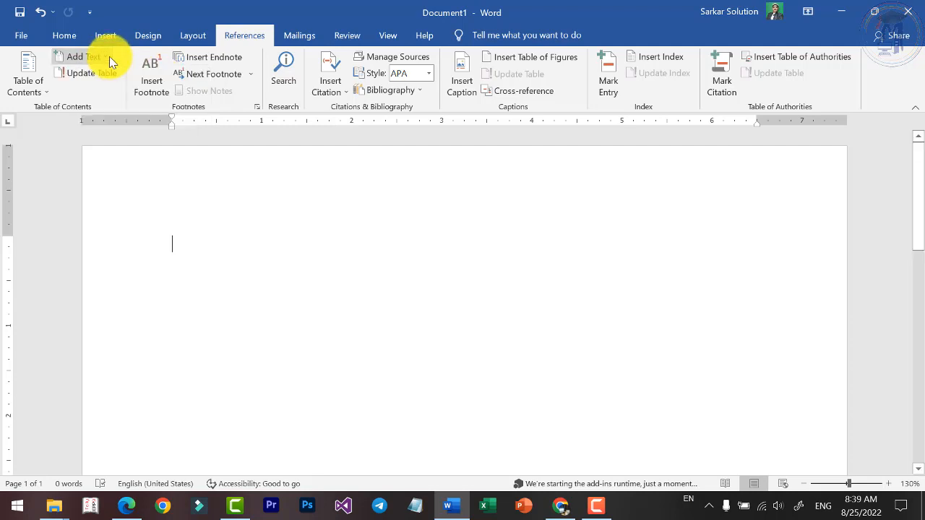
{"action": "left_click", "coordinate": [38, 91]}
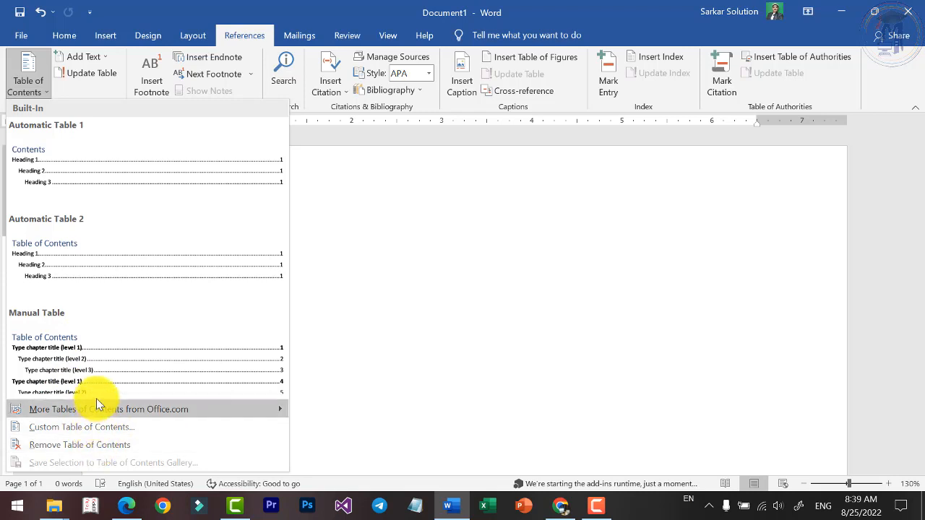
{"action": "left_click", "coordinate": [94, 87]}
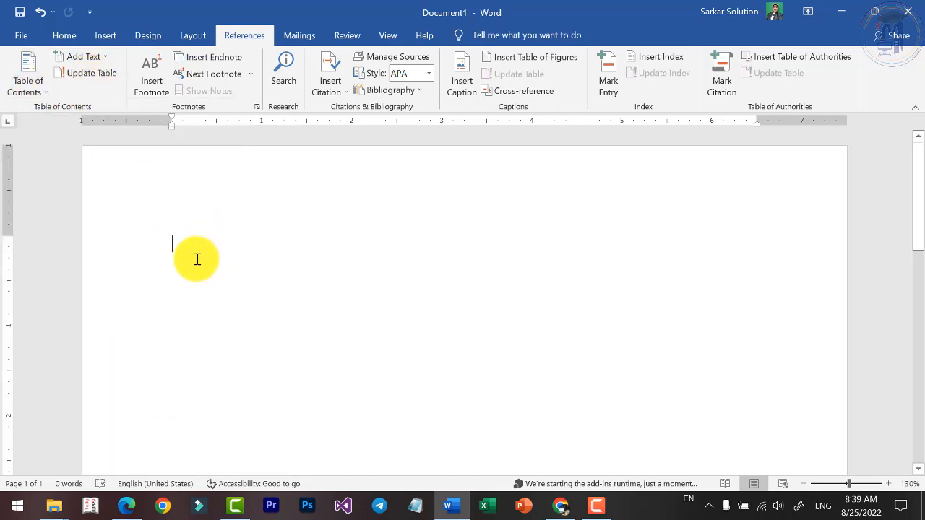
Insert a page break in the blank document and enter the title Computer on the second page.
{"action": "scroll", "coordinate": [196, 258], "scroll_direction": "down", "scroll_amount": 3, "text": "ctrl"}
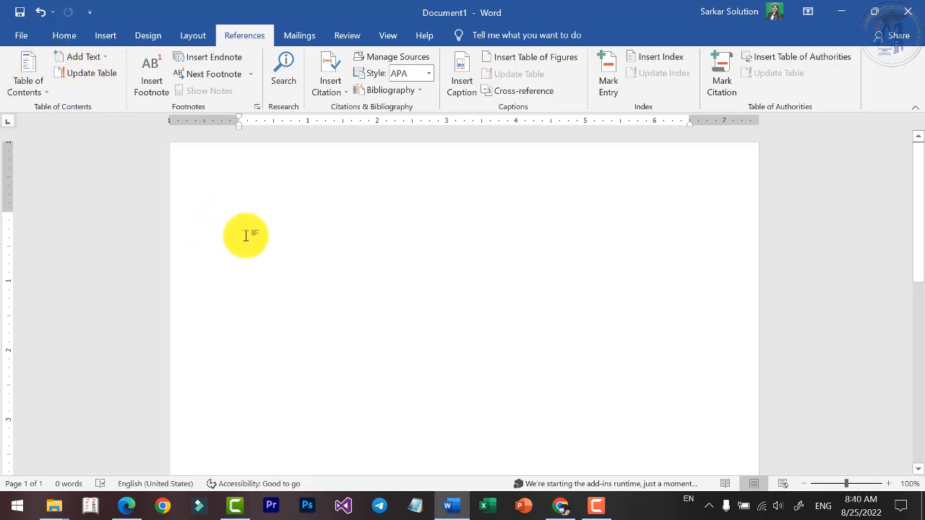
{"action": "key", "text": "ctrl+Return"}
{"action": "scroll", "coordinate": [239, 239], "scroll_direction": "down", "scroll_amount": 9}
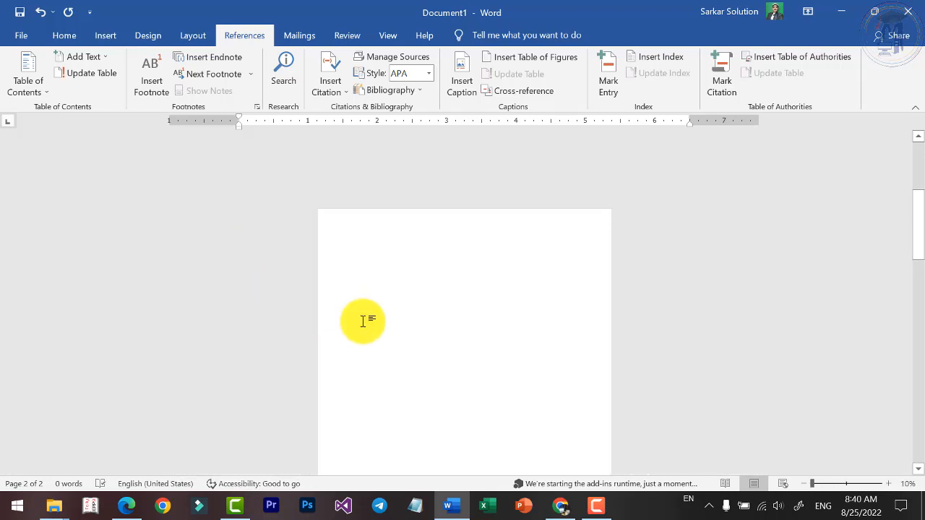
{"action": "scroll", "coordinate": [442, 193], "scroll_direction": "up", "scroll_amount": 2, "text": "ctrl"}
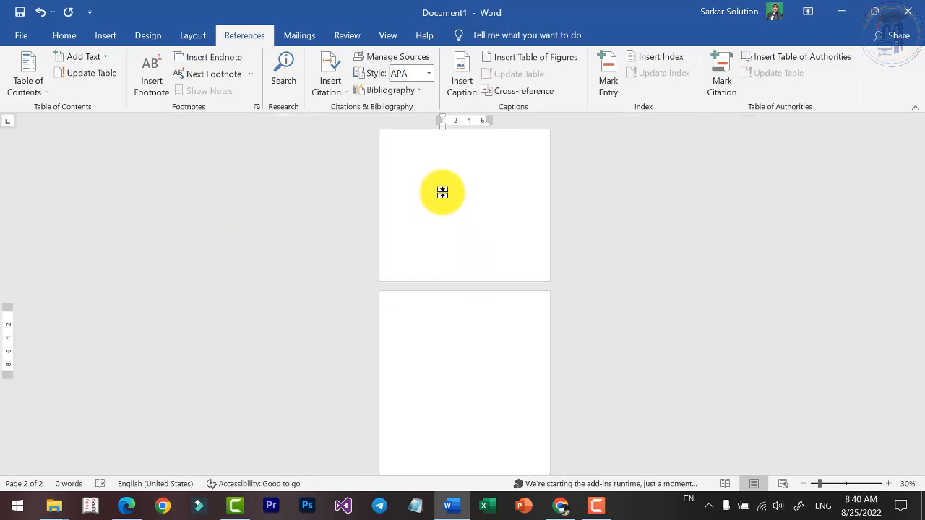
{"action": "scroll", "coordinate": [438, 322], "scroll_direction": "up", "scroll_amount": 5, "text": "ctrl"}
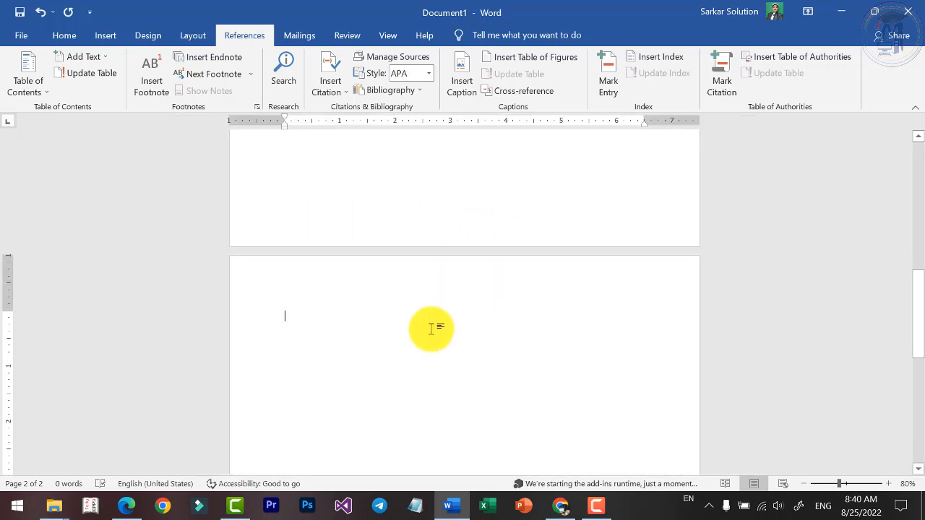
{"action": "scroll", "coordinate": [431, 329], "scroll_direction": "up", "scroll_amount": 4, "text": "ctrl"}
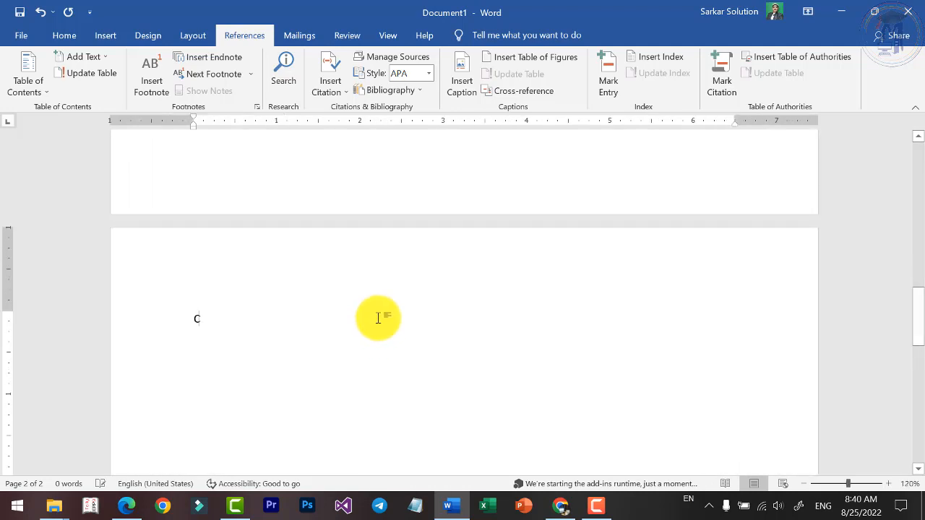
{"action": "type", "text": "omputer"}
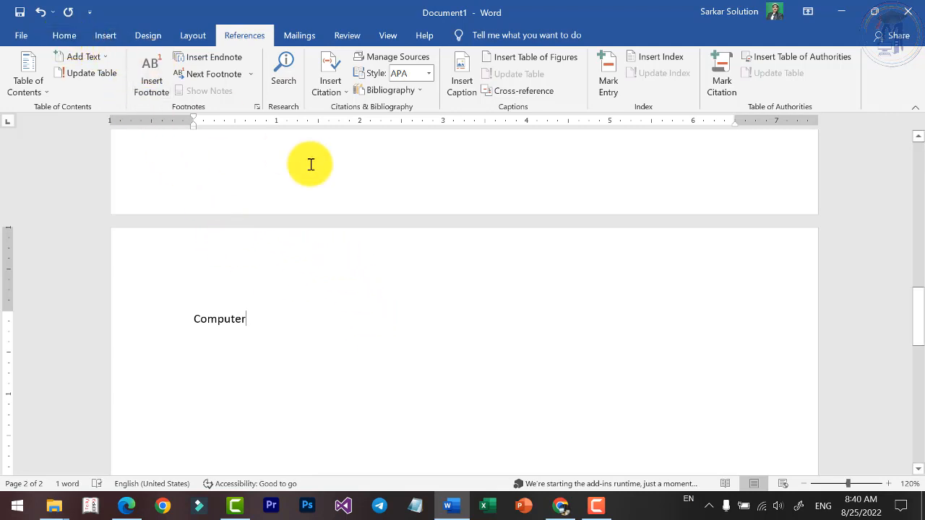
Generate sample paragraphs below the Computer title with =rand().
{"action": "key", "text": "Return"}
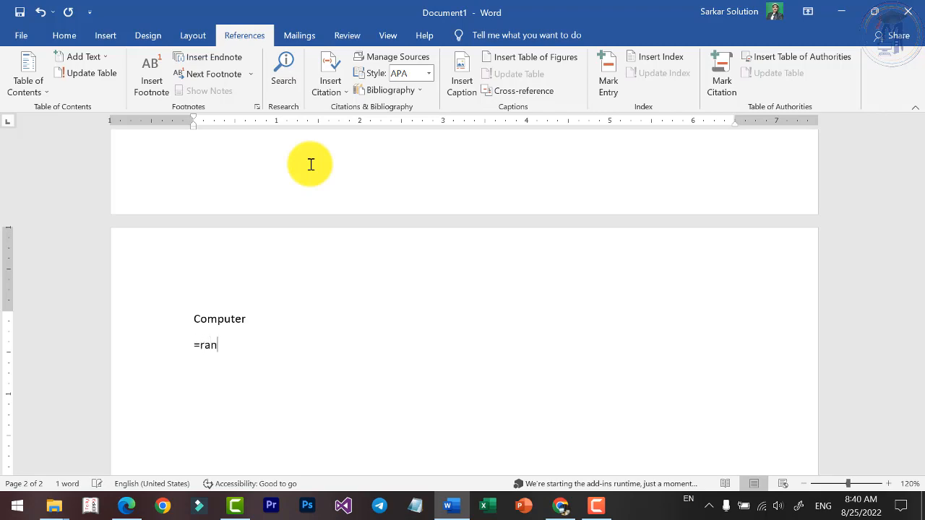
{"action": "type", "text": "=rand()"}
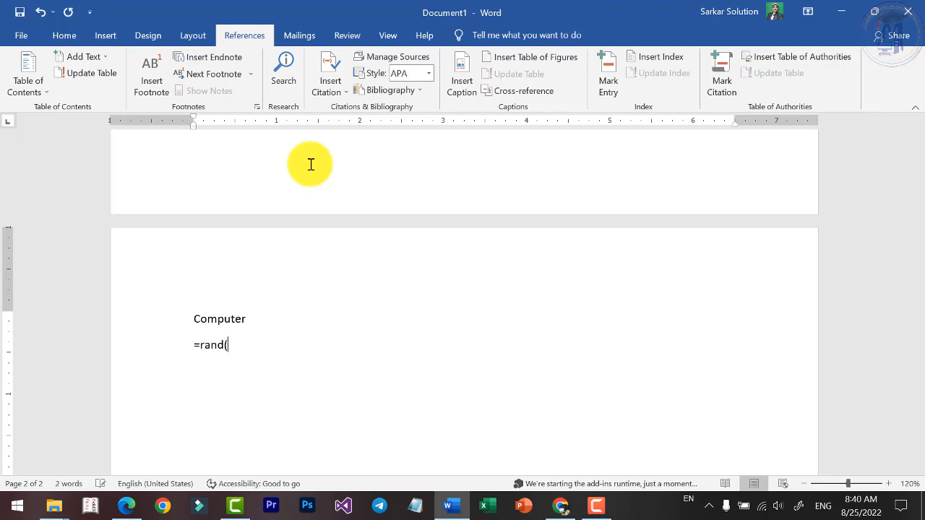
{"action": "key", "text": "Return"}
Apply the Heading 1 style to the Computer title.
{"action": "scroll", "coordinate": [291, 268], "scroll_direction": "up", "scroll_amount": 3}
{"action": "left_click", "coordinate": [248, 283]}
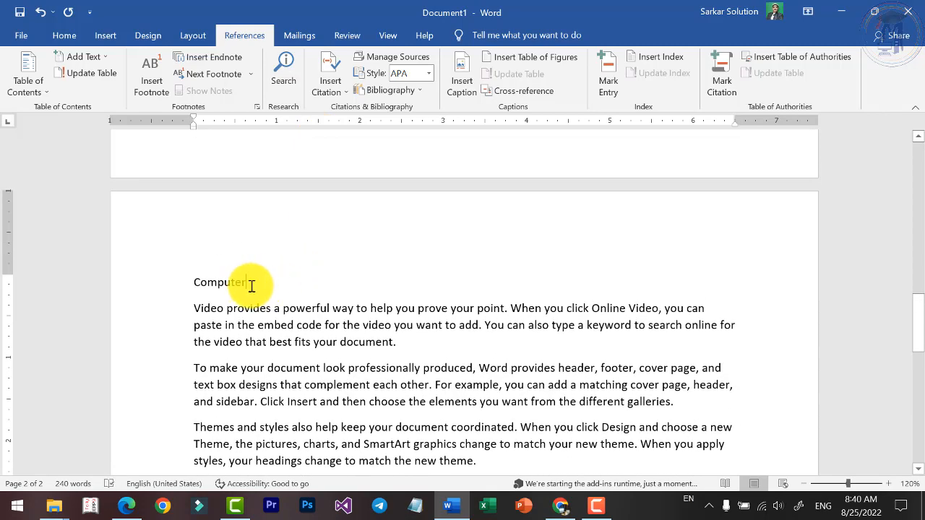
{"action": "left_click", "coordinate": [59, 32]}
{"action": "left_click", "coordinate": [623, 73]}
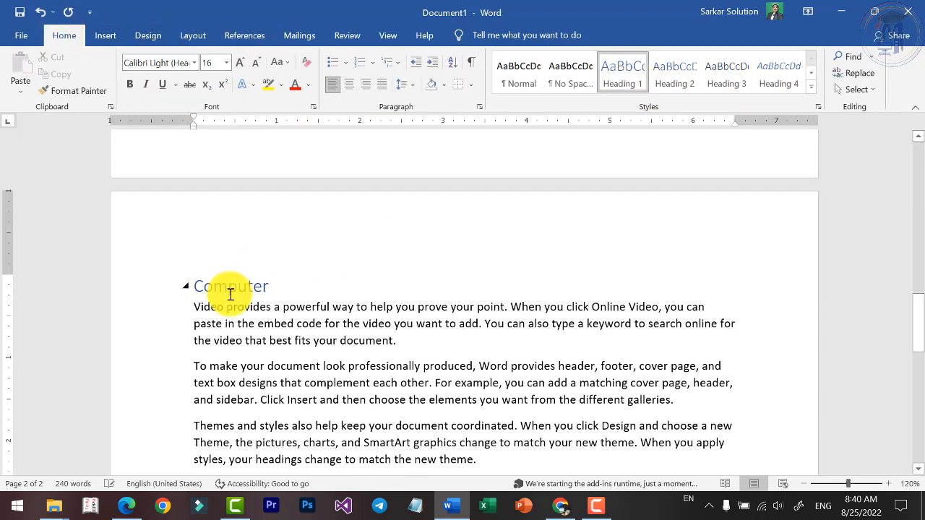
Copy the Computer heading with its sample paragraphs and paste the copy below the last paragraph.
{"action": "left_click", "coordinate": [249, 311]}
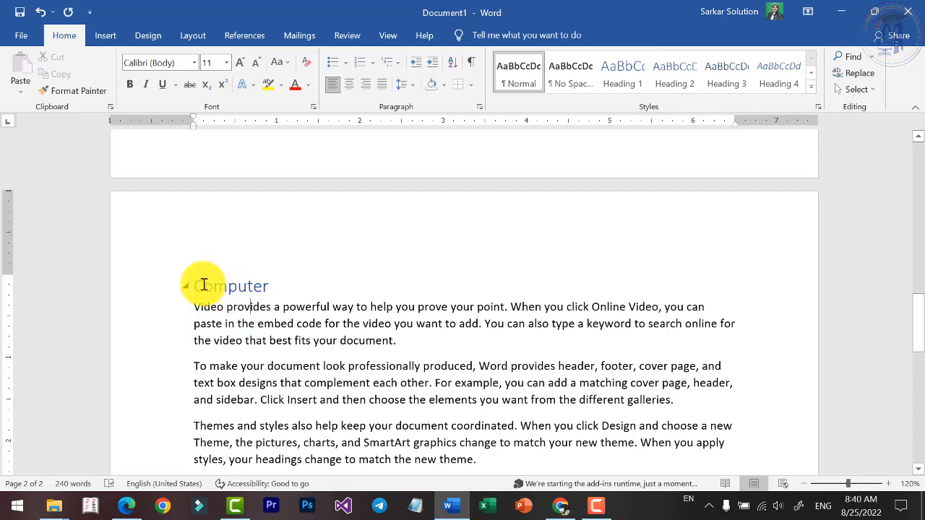
{"action": "left_click_drag", "start_coordinate": [198, 287], "coordinate": [398, 391]}
{"action": "key", "text": "ctrl+c"}
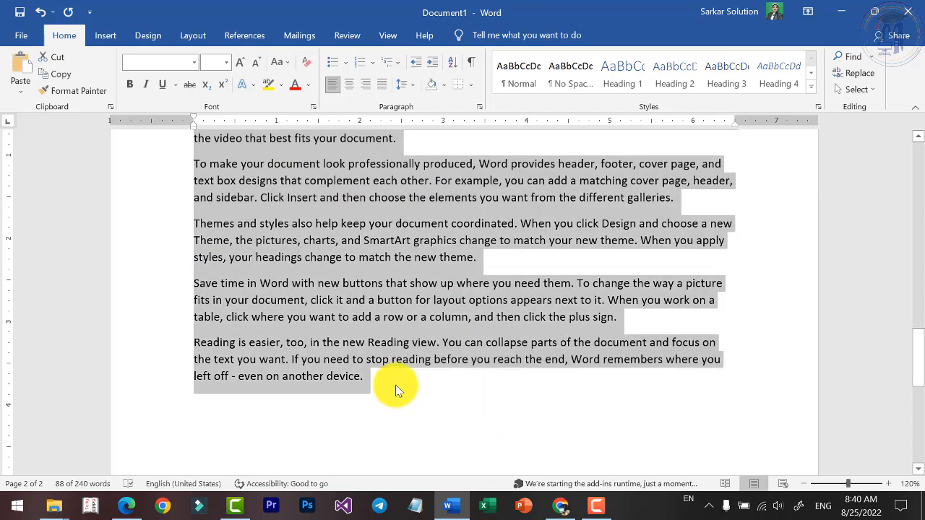
{"action": "left_click", "coordinate": [399, 389]}
{"action": "key", "text": "Return"}
{"action": "key", "text": "ctrl+v"}
{"action": "scroll", "coordinate": [427, 359], "scroll_direction": "down", "scroll_amount": 4}
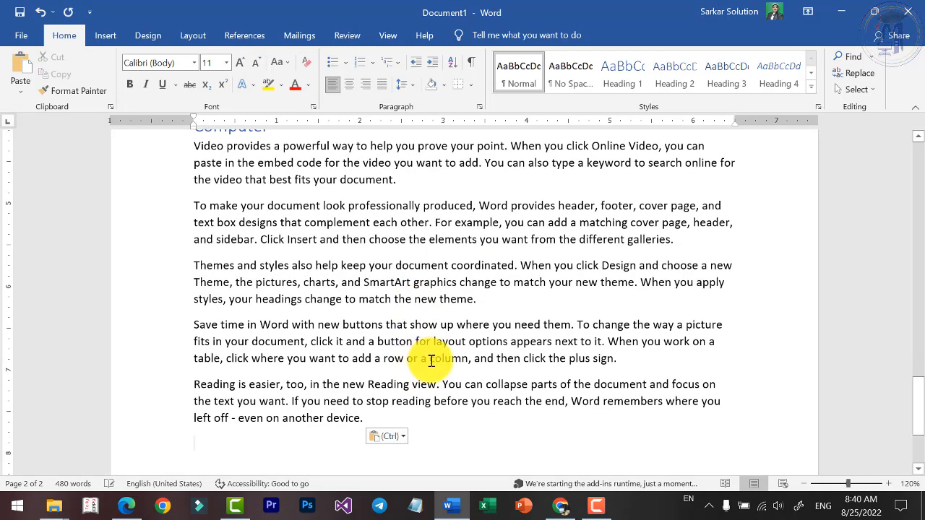
Apply the Heading 2 style to the second Computer heading and rename it Hardware.
{"action": "left_click", "coordinate": [236, 331]}
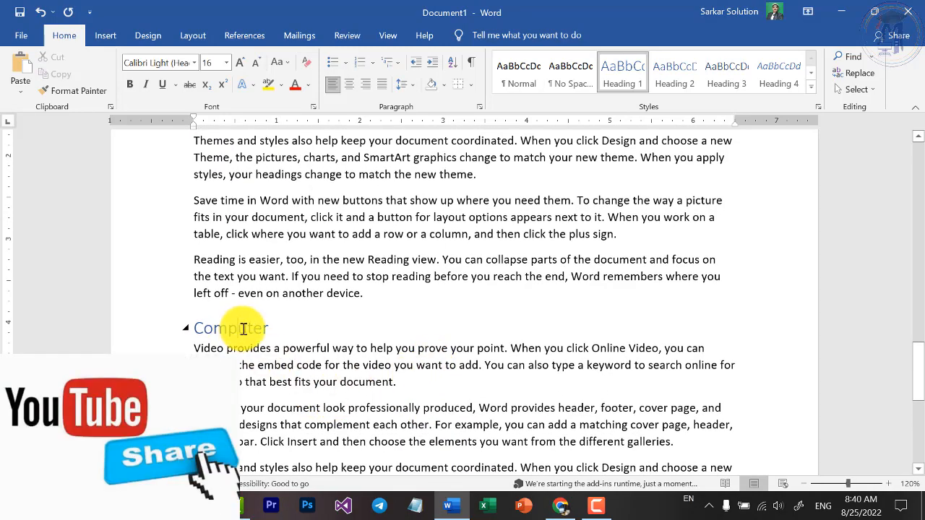
{"action": "left_click", "coordinate": [661, 78]}
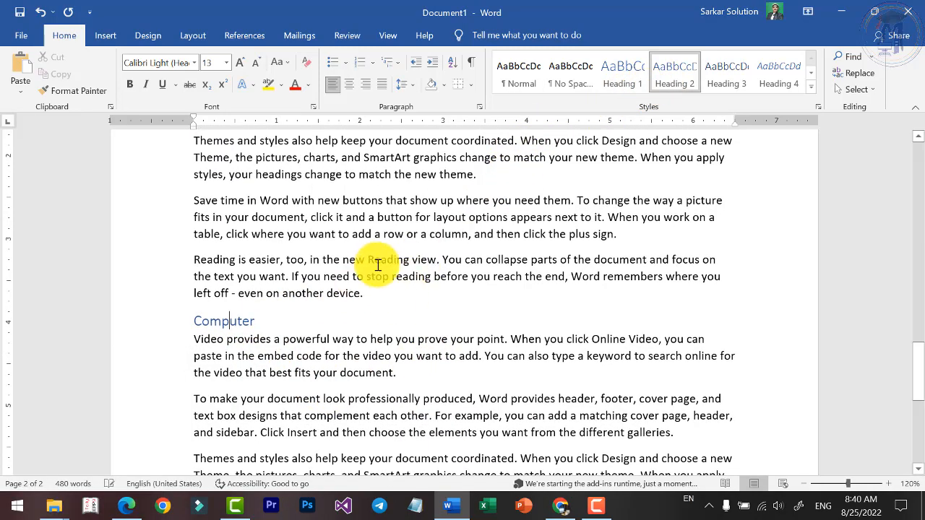
{"action": "key", "text": "Home"}
{"action": "key", "text": "shift+End"}
{"action": "type", "text": "Hardware"}
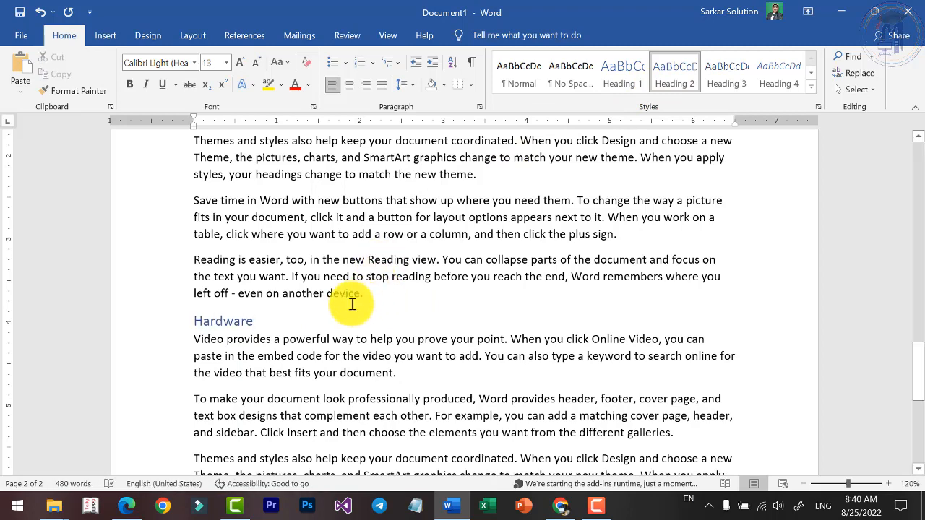
Duplicate the Hardware section at the end of the document and rename the copy's heading Software.
{"action": "scroll", "coordinate": [352, 304], "scroll_direction": "down", "scroll_amount": 3}
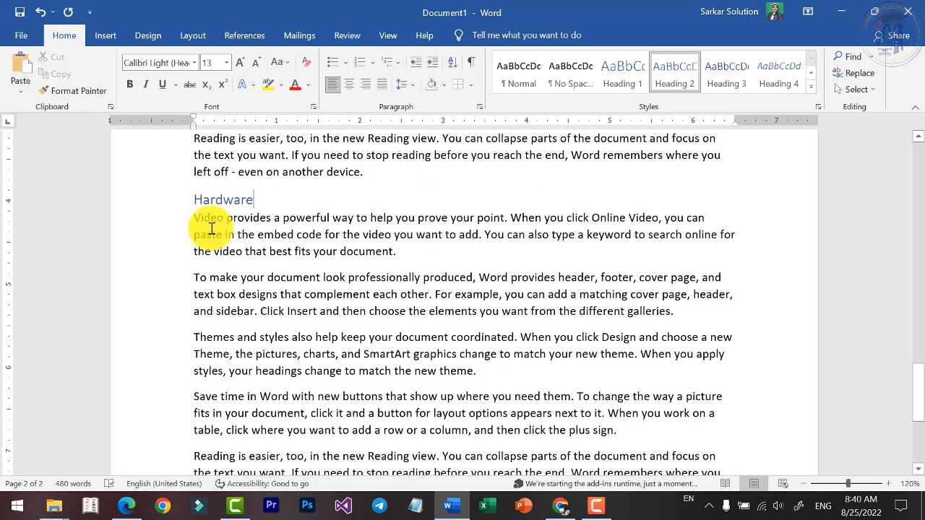
{"action": "left_click_drag", "start_coordinate": [194, 200], "coordinate": [374, 432]}
{"action": "scroll", "coordinate": [405, 403], "scroll_direction": "down", "scroll_amount": 3}
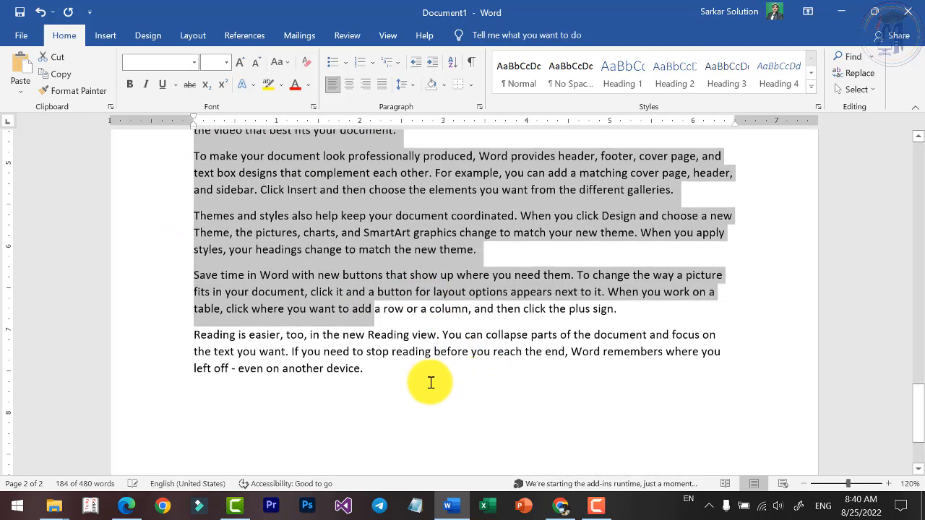
{"action": "left_click", "coordinate": [413, 379], "text": "shift"}
{"action": "left_click", "coordinate": [389, 372]}
{"action": "key", "text": "ctrl+v"}
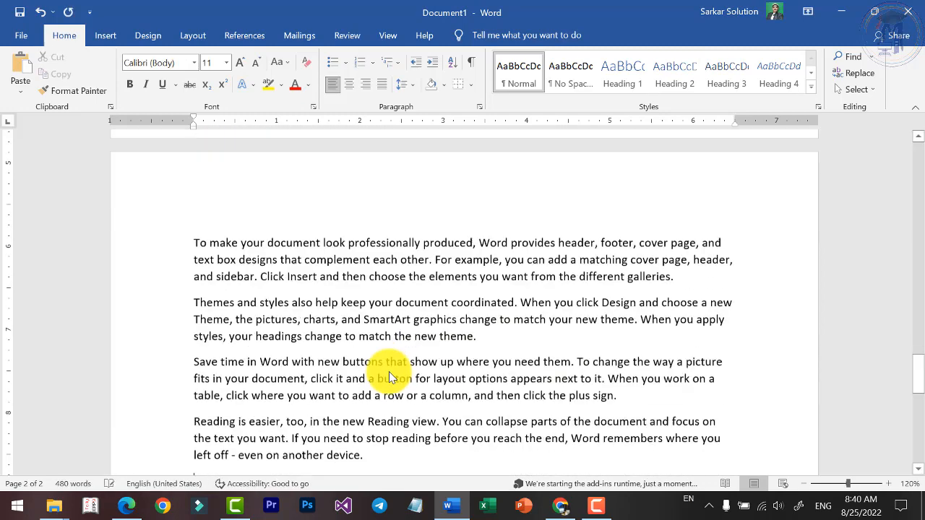
{"action": "double_click", "coordinate": [232, 246]}
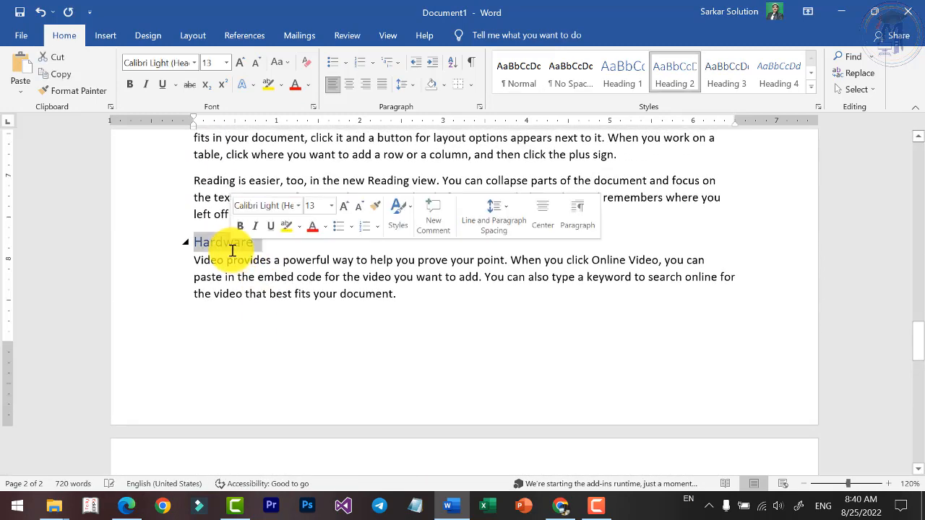
{"action": "type", "text": "Softwa"}
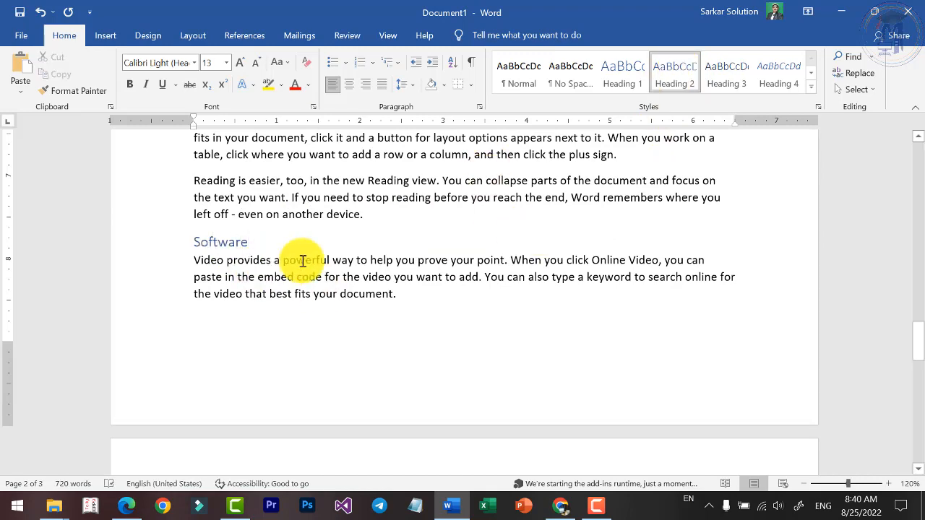
Add blank lines after the Hardware section's last paragraph to push the Software section onto the next page.
{"action": "left_click", "coordinate": [387, 210]}
{"action": "key", "text": "Return"}
{"action": "key", "text": "Return"}
{"action": "scroll", "coordinate": [413, 225], "scroll_direction": "down", "scroll_amount": 7}
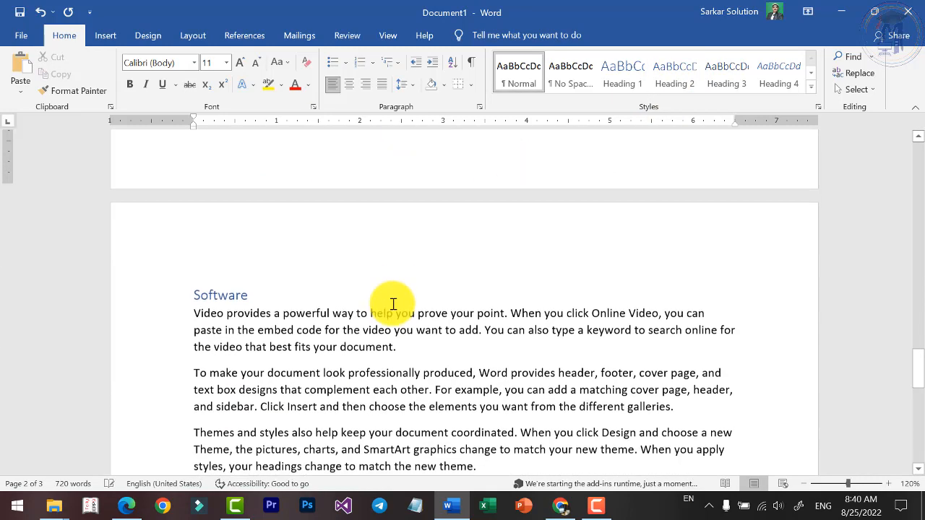
Copy the Software heading with all its paragraphs and paste the copy at the end of the document.
{"action": "left_click_drag", "start_coordinate": [196, 168], "coordinate": [441, 450]}
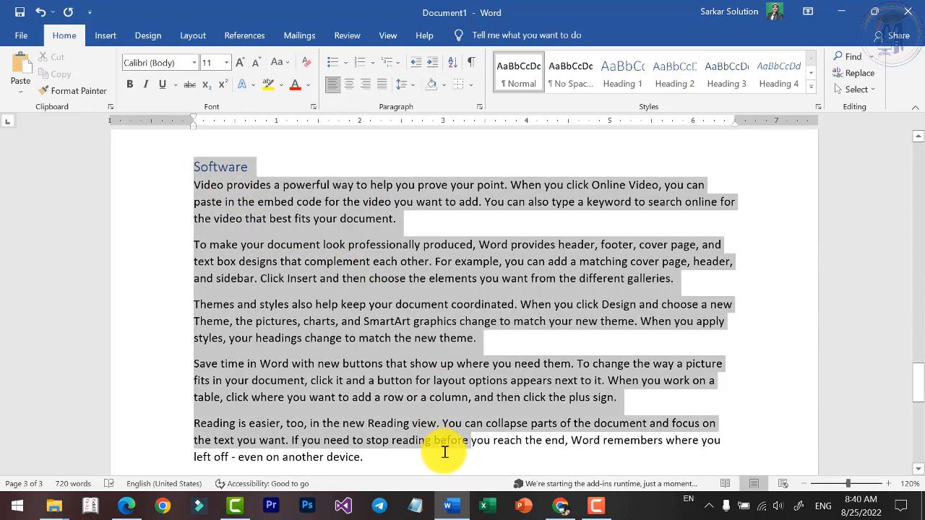
{"action": "scroll", "coordinate": [352, 355], "scroll_direction": "up", "scroll_amount": 5}
{"action": "scroll", "coordinate": [354, 352], "scroll_direction": "down", "scroll_amount": 7}
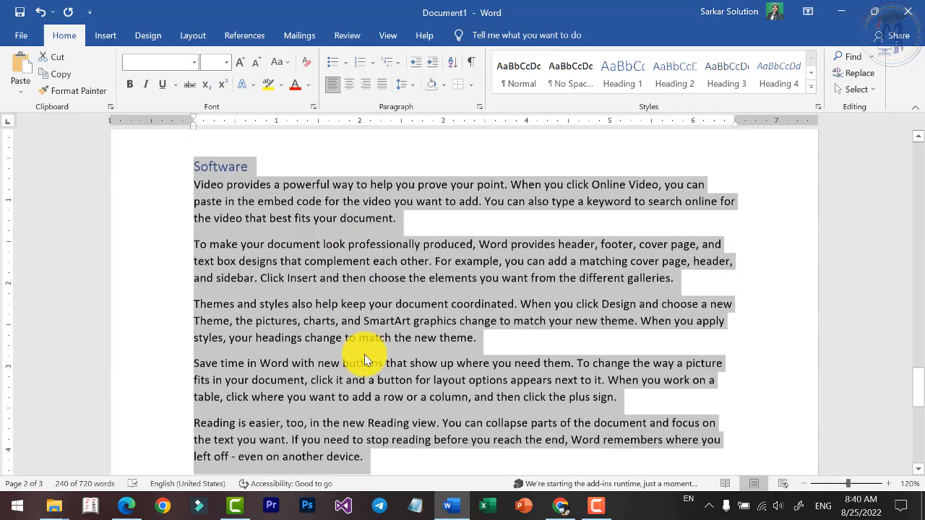
{"action": "scroll", "coordinate": [370, 356], "scroll_direction": "up", "scroll_amount": 7}
{"action": "scroll", "coordinate": [371, 356], "scroll_direction": "down", "scroll_amount": 3}
{"action": "scroll", "coordinate": [371, 357], "scroll_direction": "down", "scroll_amount": 6}
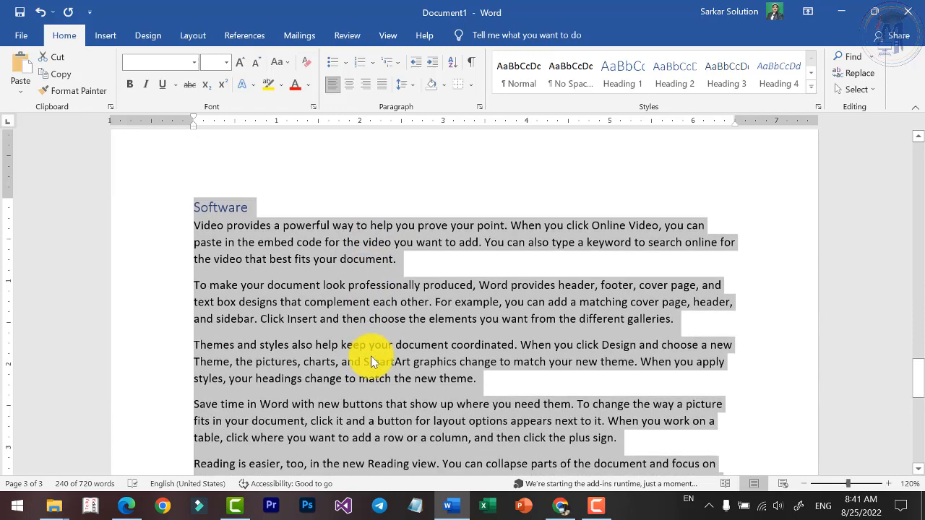
{"action": "left_click", "coordinate": [386, 282]}
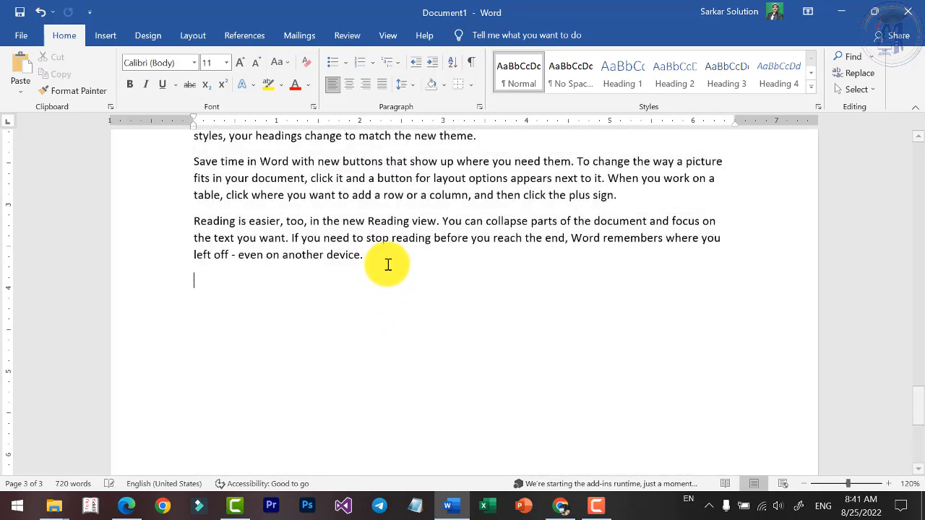
{"action": "key", "text": "ctrl+v"}
Rename the first of the two Software headings as Network.
{"action": "scroll", "coordinate": [340, 260], "scroll_direction": "up", "scroll_amount": 4}
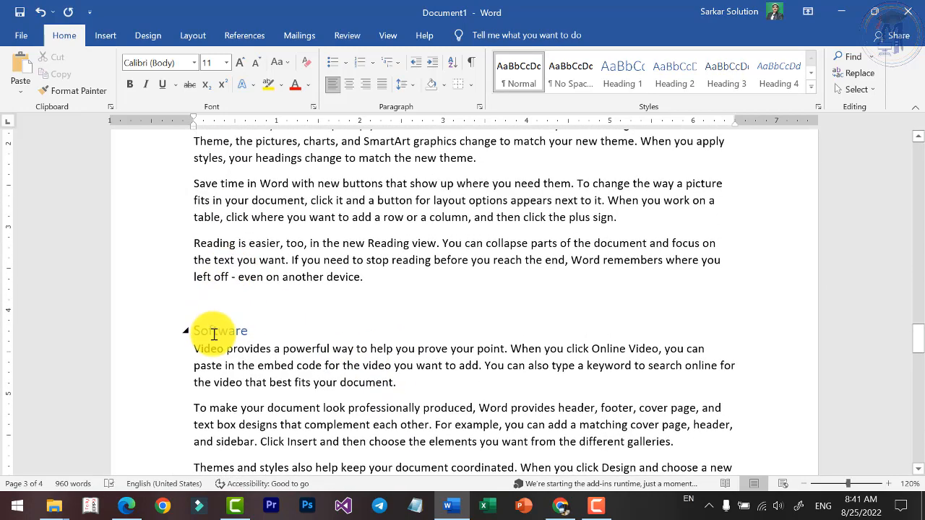
{"action": "double_click", "coordinate": [214, 331]}
{"action": "type", "text": "Netw"}
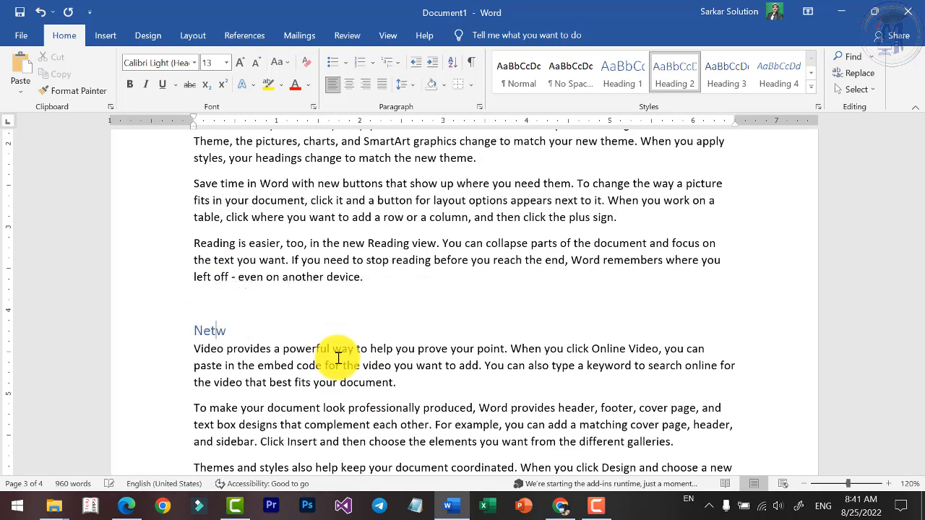
{"action": "type", "text": "ork"}
{"action": "scroll", "coordinate": [405, 376], "scroll_direction": "down", "scroll_amount": 12}
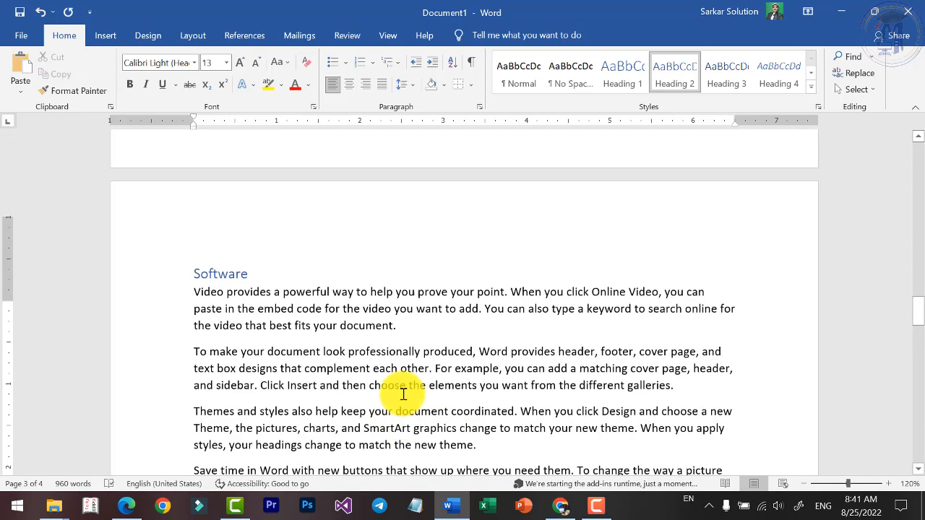
Copy the Hardware heading with all its paragraphs and paste the copy directly below the section, after a blank line.
{"action": "scroll", "coordinate": [405, 340], "scroll_direction": "up", "scroll_amount": 3}
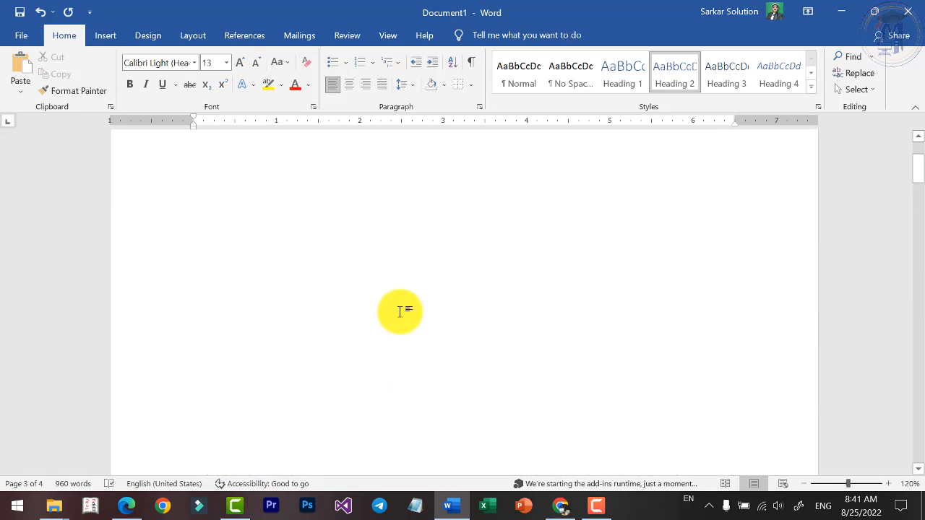
{"action": "scroll", "coordinate": [400, 311], "scroll_direction": "down", "scroll_amount": 4}
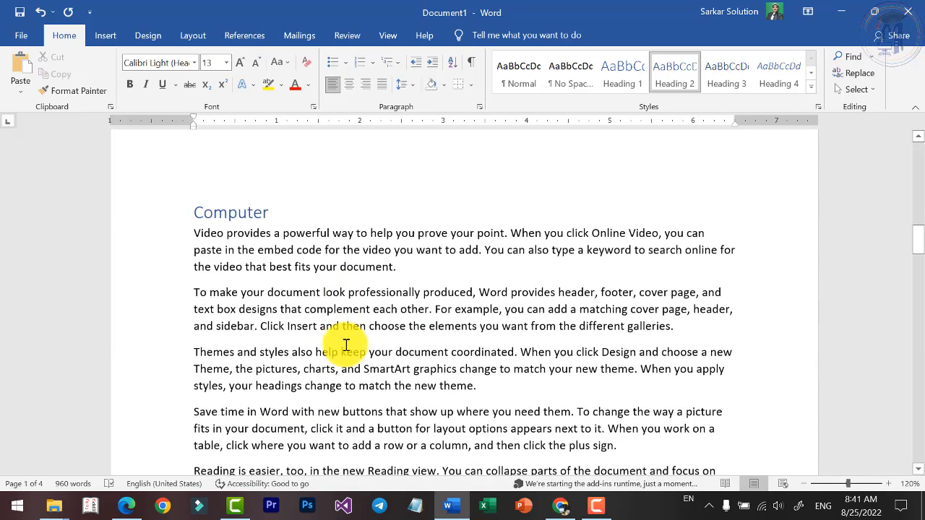
{"action": "scroll", "coordinate": [347, 344], "scroll_direction": "down", "scroll_amount": 4}
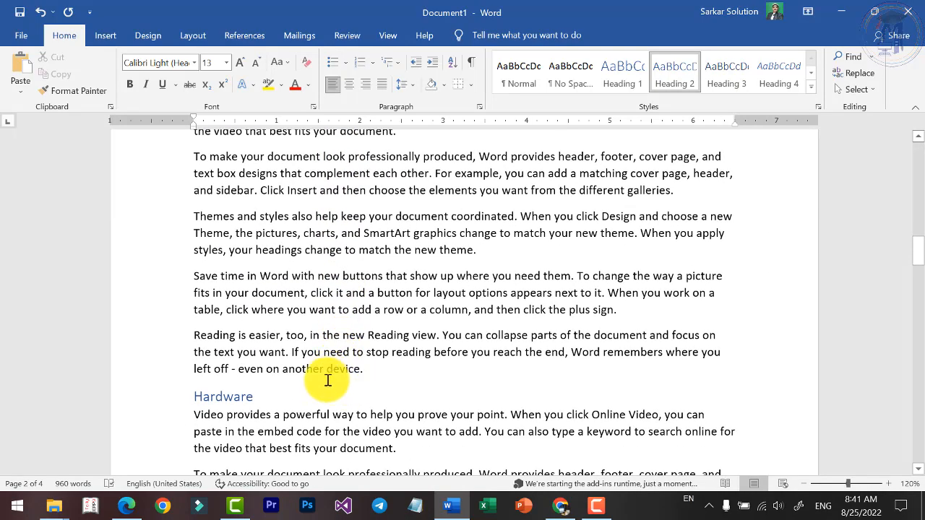
{"action": "scroll", "coordinate": [324, 380], "scroll_direction": "down", "scroll_amount": 5}
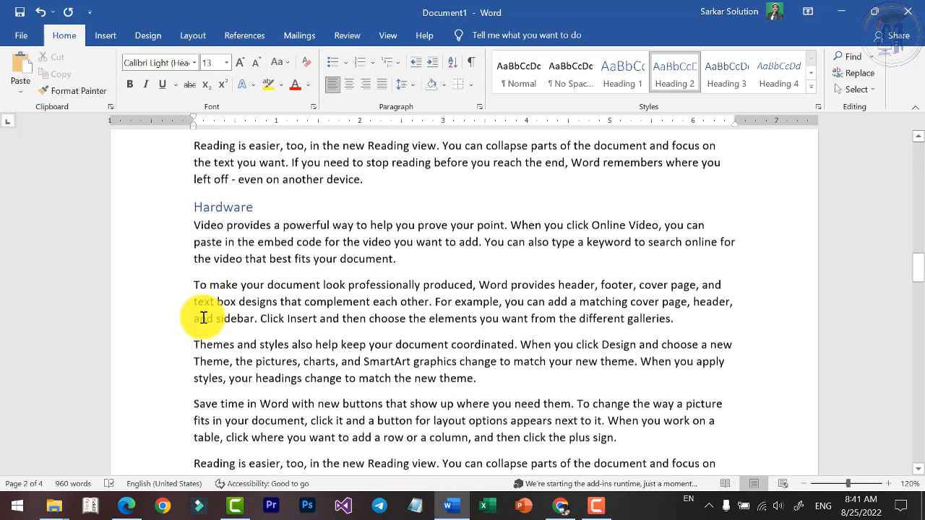
{"action": "scroll", "coordinate": [217, 289], "scroll_direction": "down", "scroll_amount": 2}
{"action": "scroll", "coordinate": [325, 325], "scroll_direction": "down", "scroll_amount": 2}
{"action": "scroll", "coordinate": [318, 333], "scroll_direction": "up", "scroll_amount": 3}
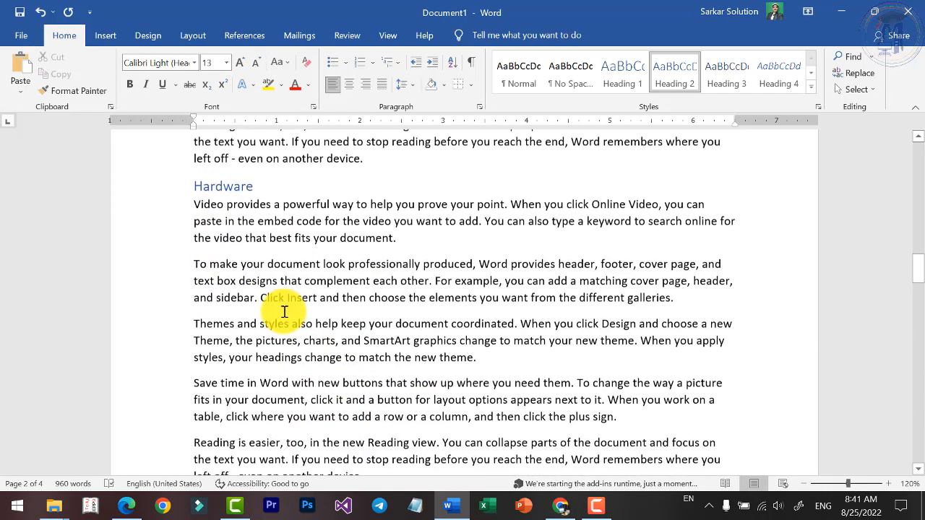
{"action": "left_click_drag", "start_coordinate": [186, 192], "coordinate": [392, 368]}
{"action": "left_click", "coordinate": [407, 379]}
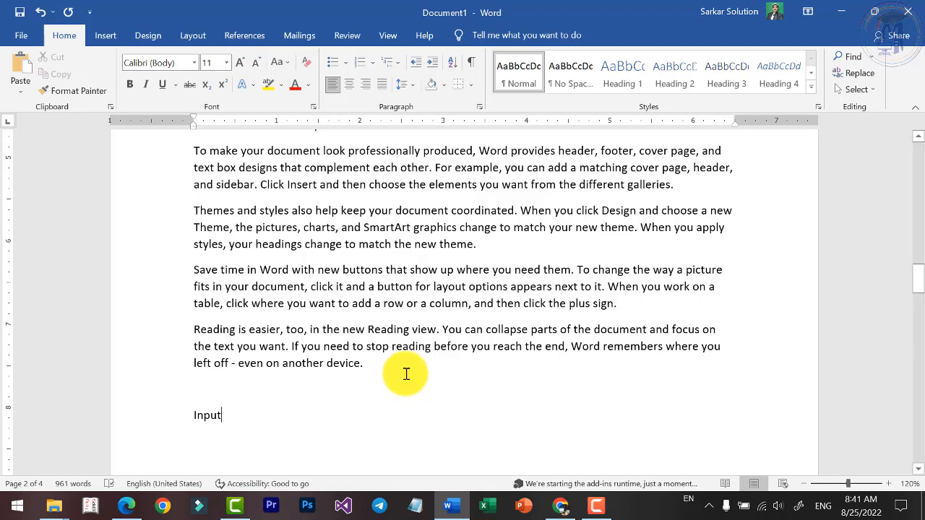
{"action": "key", "text": "ctrl+v"}
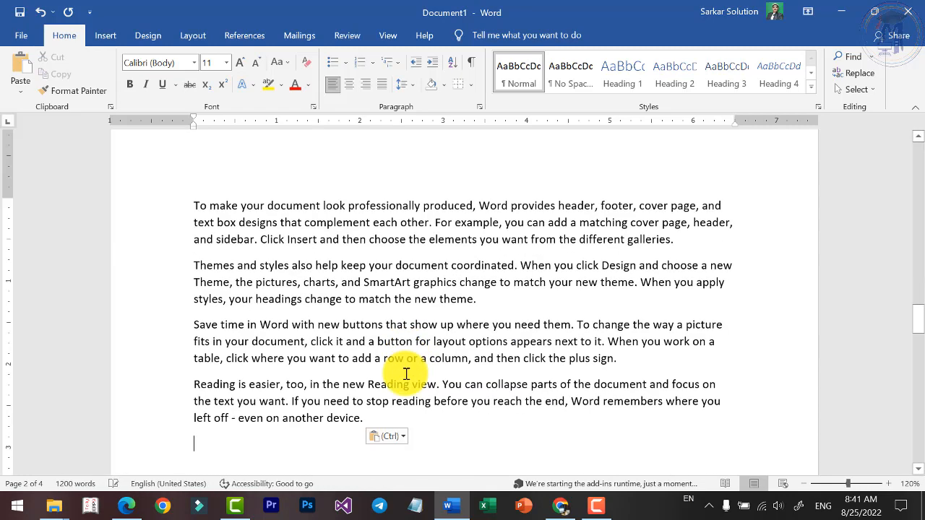
Apply the Heading 3 style to the duplicated Hardware heading and rename it Input.
{"action": "left_click", "coordinate": [223, 308]}
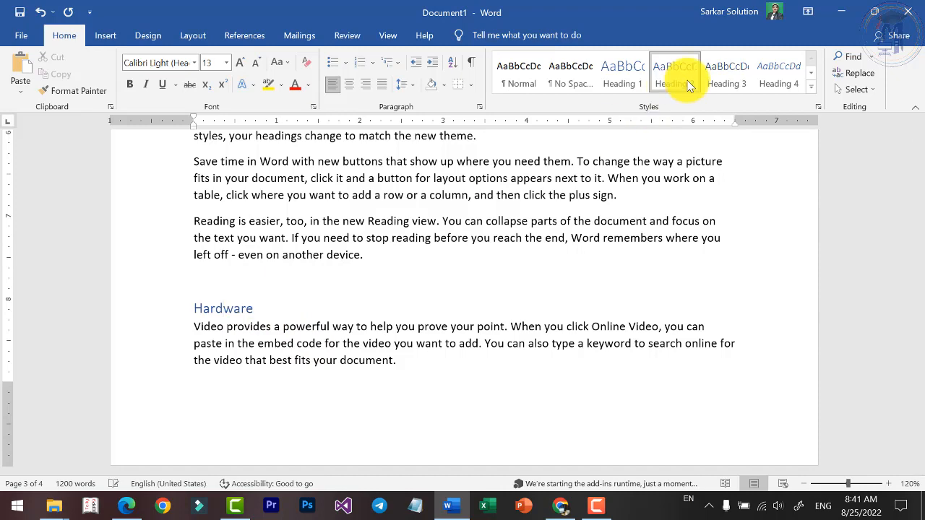
{"action": "left_click", "coordinate": [725, 78]}
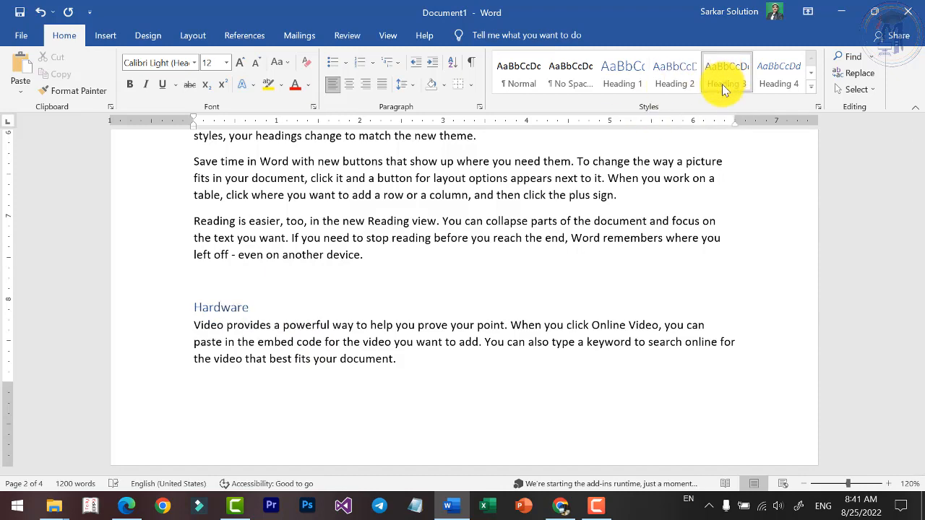
{"action": "scroll", "coordinate": [388, 324], "scroll_direction": "down", "scroll_amount": 2}
{"action": "scroll", "coordinate": [321, 296], "scroll_direction": "up", "scroll_amount": 2}
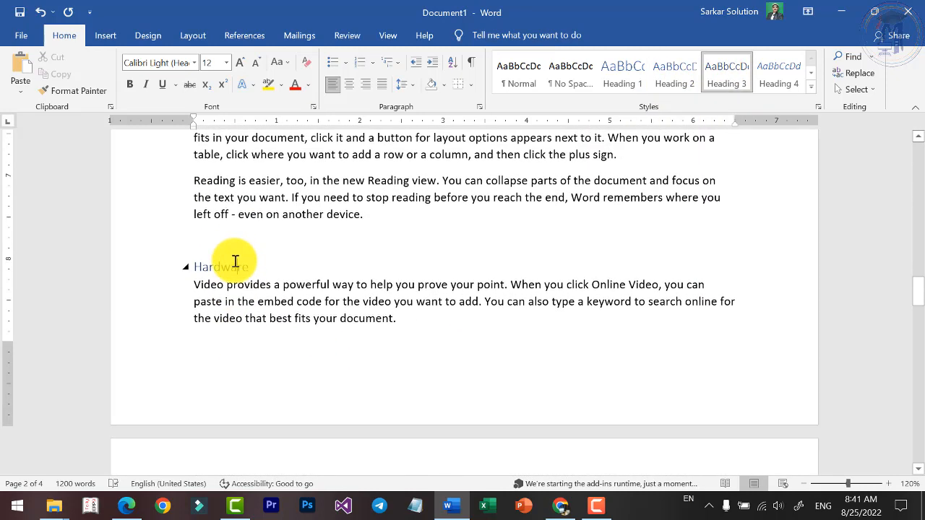
{"action": "double_click", "coordinate": [235, 267]}
{"action": "type", "text": "Input"}
{"action": "scroll", "coordinate": [541, 287], "scroll_direction": "up", "scroll_amount": 6}
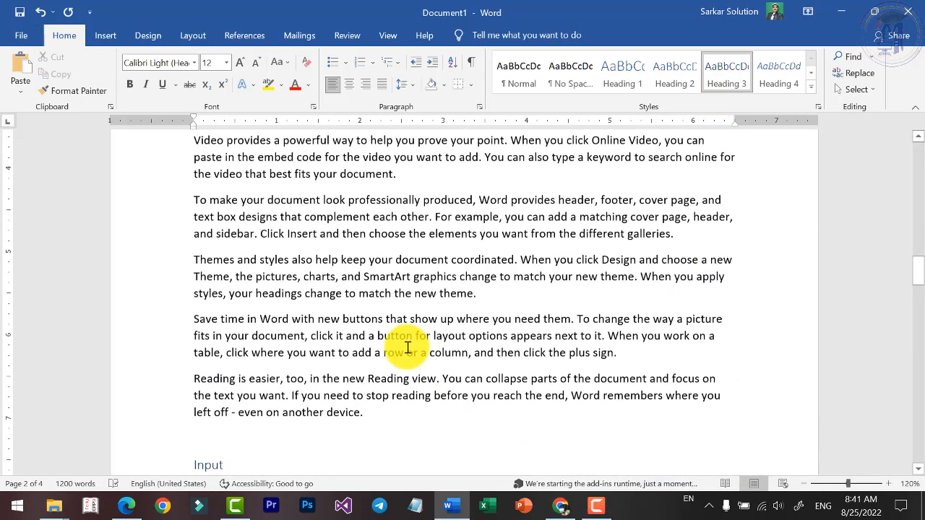
Duplicate the Input section below its last paragraph and rename the copy's heading Processing.
{"action": "scroll", "coordinate": [347, 335], "scroll_direction": "down", "scroll_amount": 6}
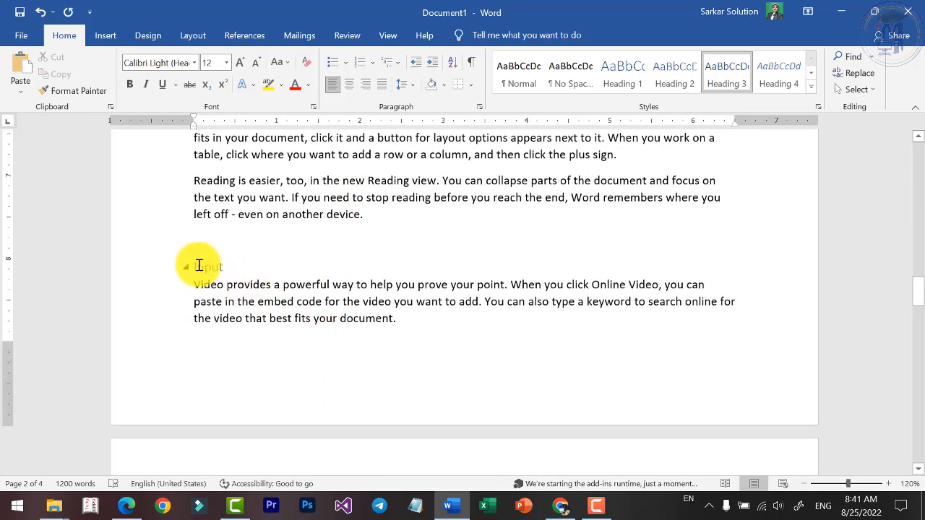
{"action": "left_click_drag", "start_coordinate": [195, 269], "coordinate": [426, 352]}
{"action": "scroll", "coordinate": [426, 351], "scroll_direction": "down", "scroll_amount": 8}
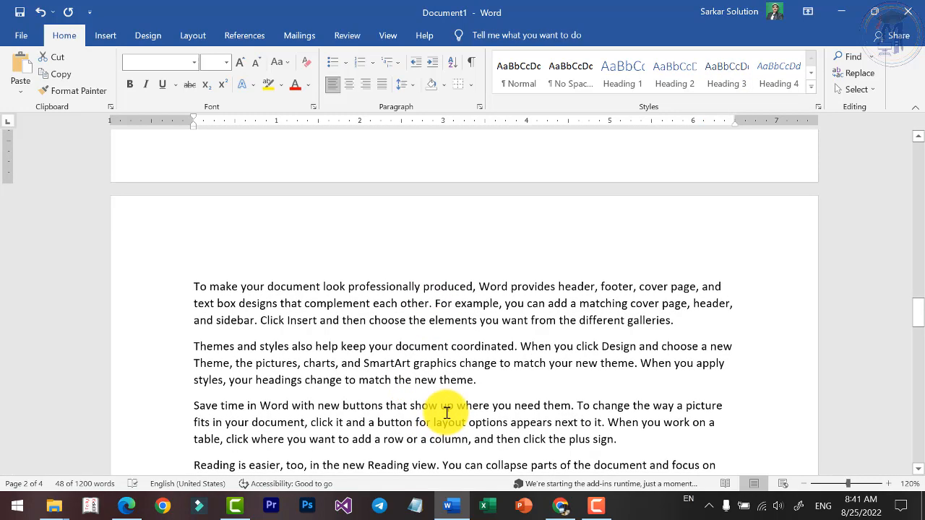
{"action": "left_click", "coordinate": [399, 378], "text": "shift"}
{"action": "left_click", "coordinate": [400, 386]}
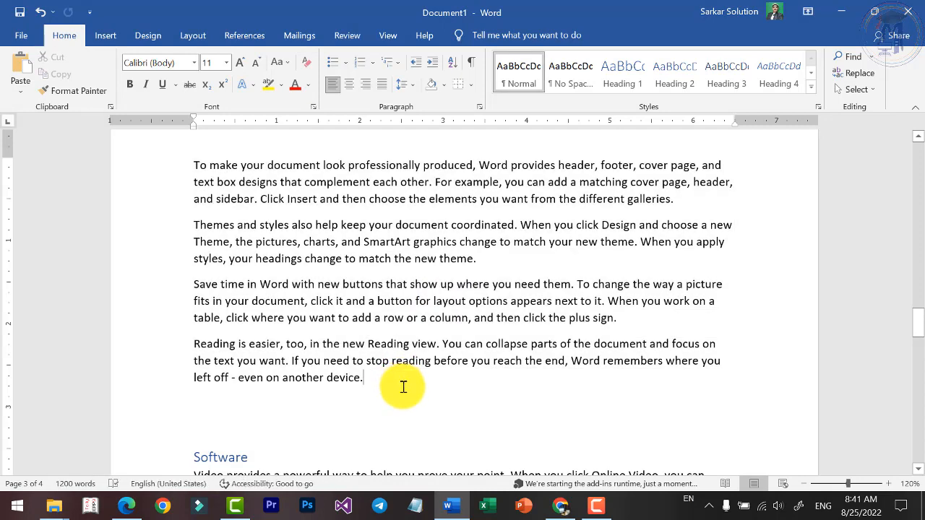
{"action": "key", "text": "ctrl+v"}
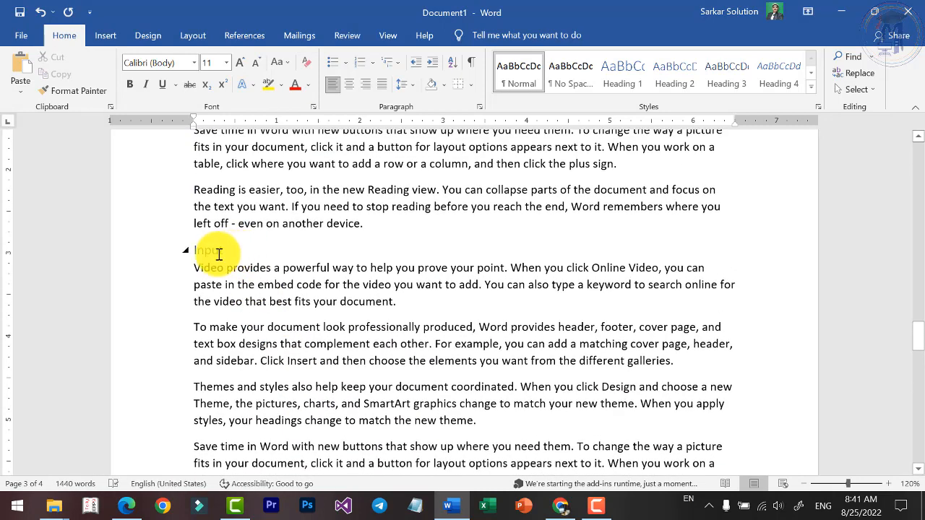
{"action": "double_click", "coordinate": [201, 251]}
{"action": "type", "text": "Processing"}
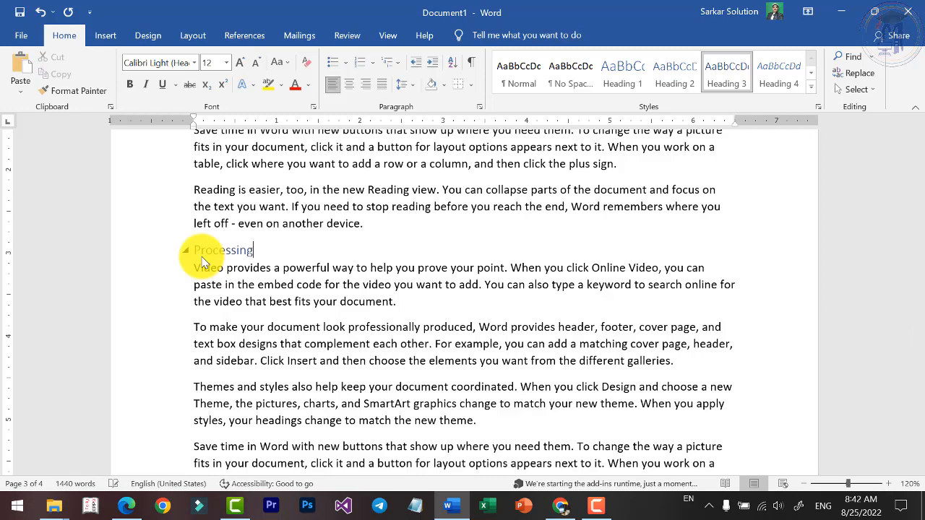
Paste another copy of the Input section below the Processing section and rename its heading Output.
{"action": "scroll", "coordinate": [202, 262], "scroll_direction": "down", "scroll_amount": 5}
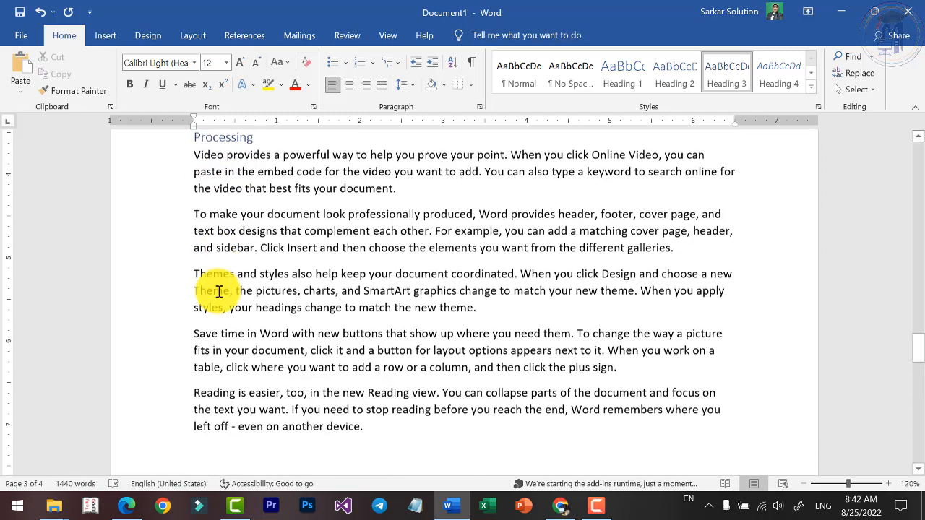
{"action": "left_click", "coordinate": [373, 309]}
{"action": "key", "text": "Return"}
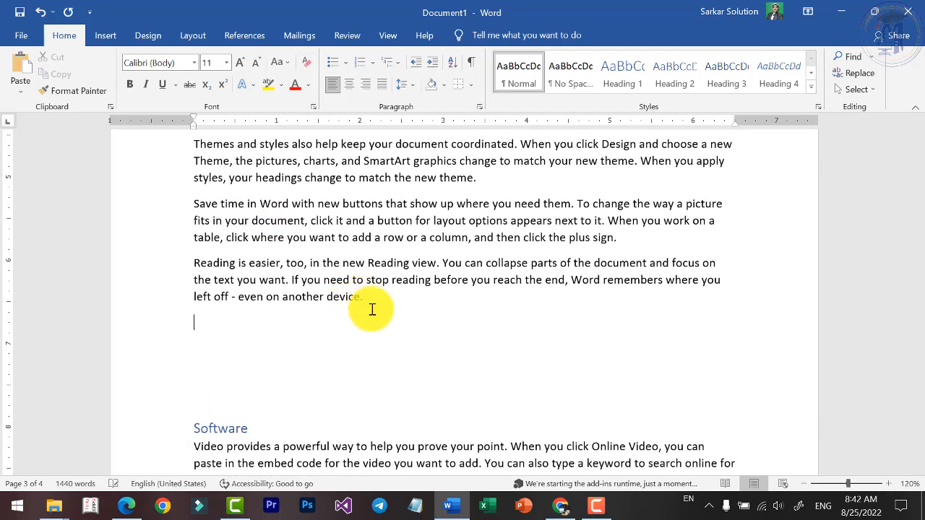
{"action": "key", "text": "ctrl+v"}
{"action": "double_click", "coordinate": [207, 232]}
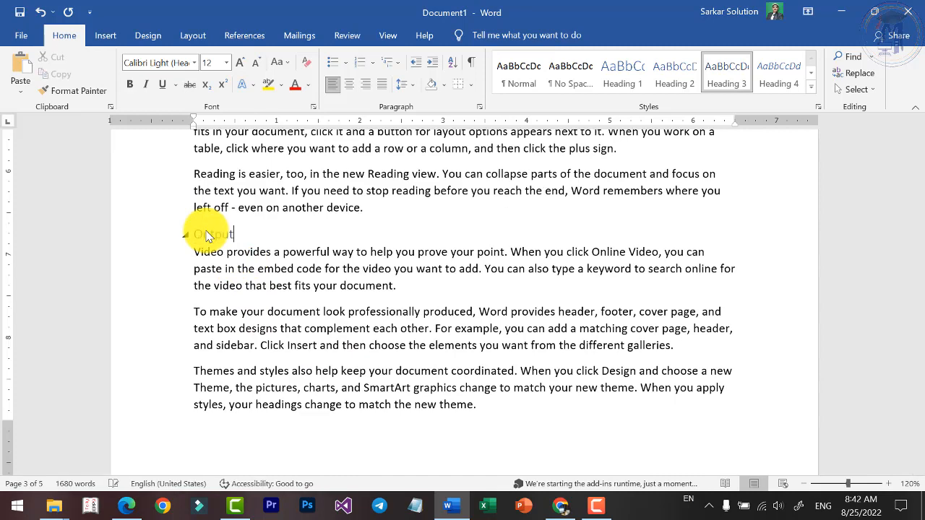
{"action": "type", "text": "Output"}
Delete the surplus blank lines between the Output section's last paragraph and the Software heading.
{"action": "scroll", "coordinate": [271, 262], "scroll_direction": "down", "scroll_amount": 8}
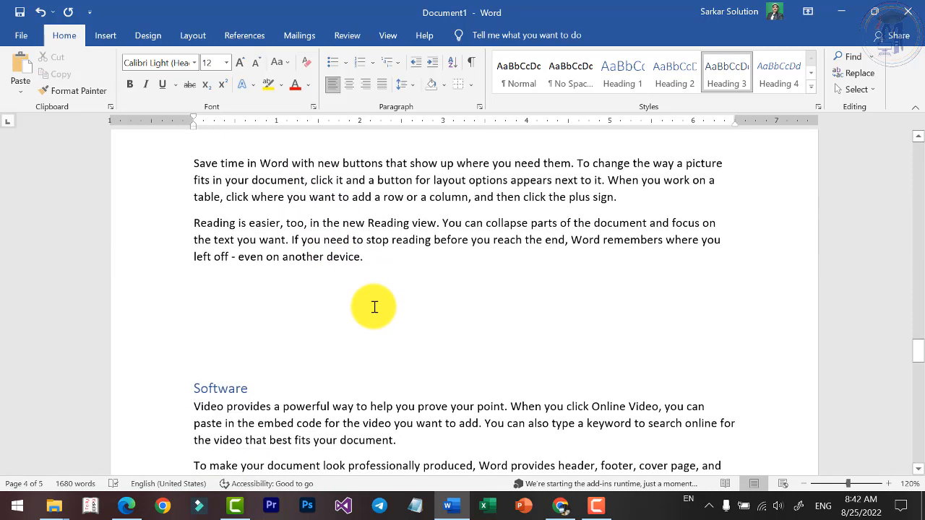
{"action": "left_click", "coordinate": [375, 307]}
{"action": "key", "text": "Delete"}
{"action": "key", "text": "Delete"}
{"action": "key", "text": "Delete"}
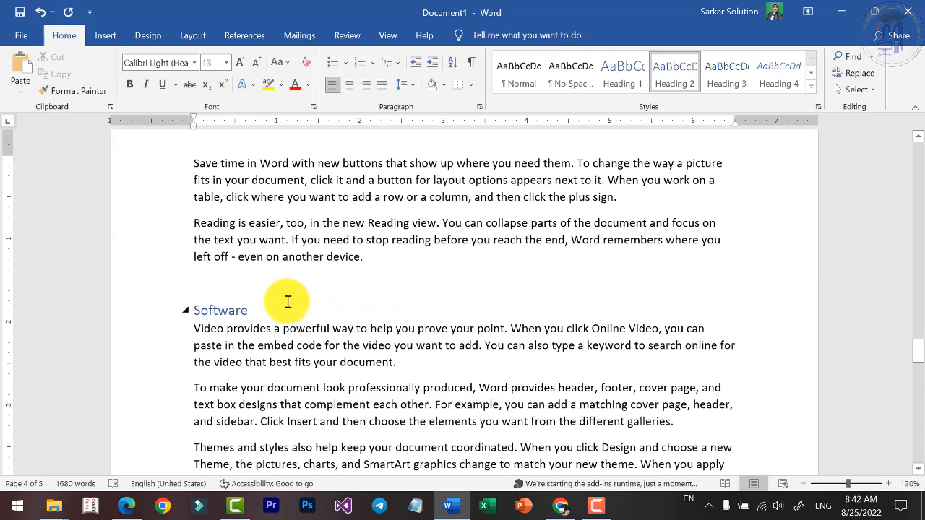
{"action": "left_click", "coordinate": [288, 301]}
{"action": "key", "text": "Delete"}
Insert an Automatic Table 1 table of contents at the start of the blank first page.
{"action": "left_click_drag", "start_coordinate": [918, 360], "coordinate": [905, 153]}
{"action": "left_click", "coordinate": [283, 197]}
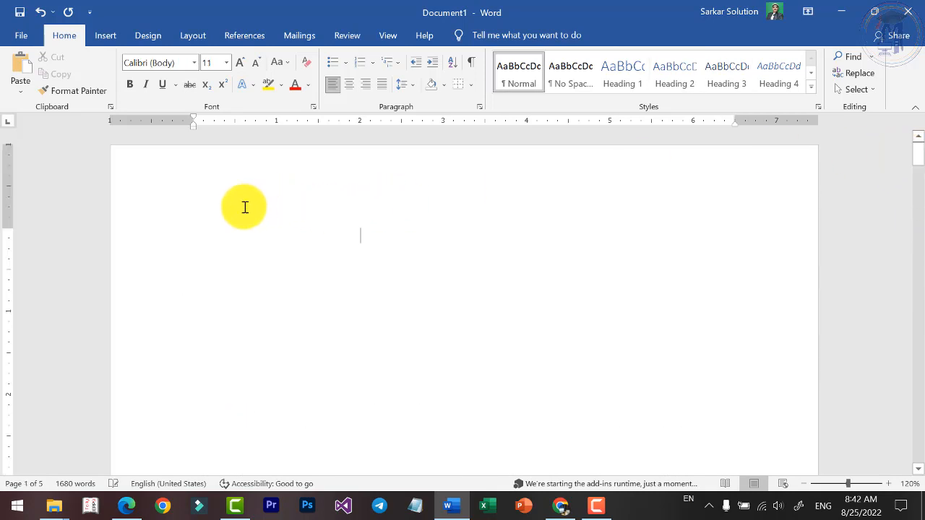
{"action": "left_click", "coordinate": [159, 203]}
{"action": "left_click", "coordinate": [198, 238]}
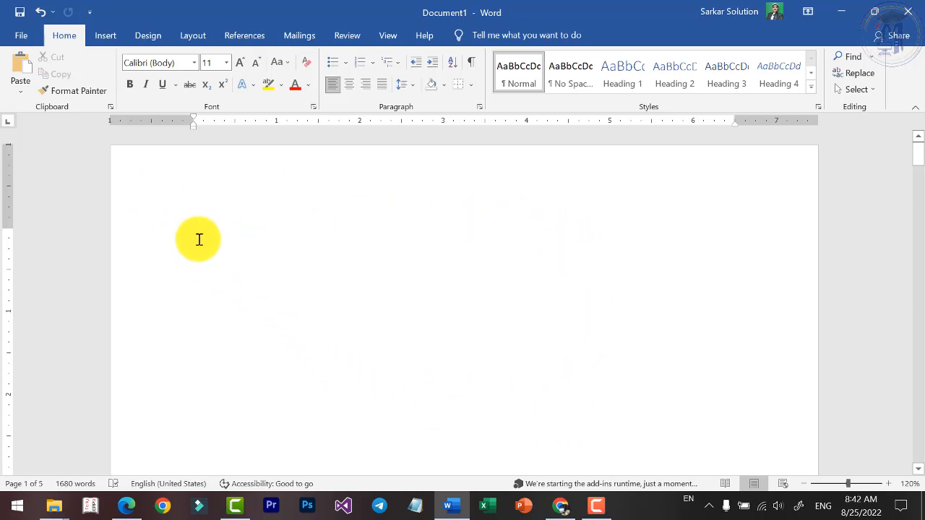
{"action": "left_click", "coordinate": [243, 36]}
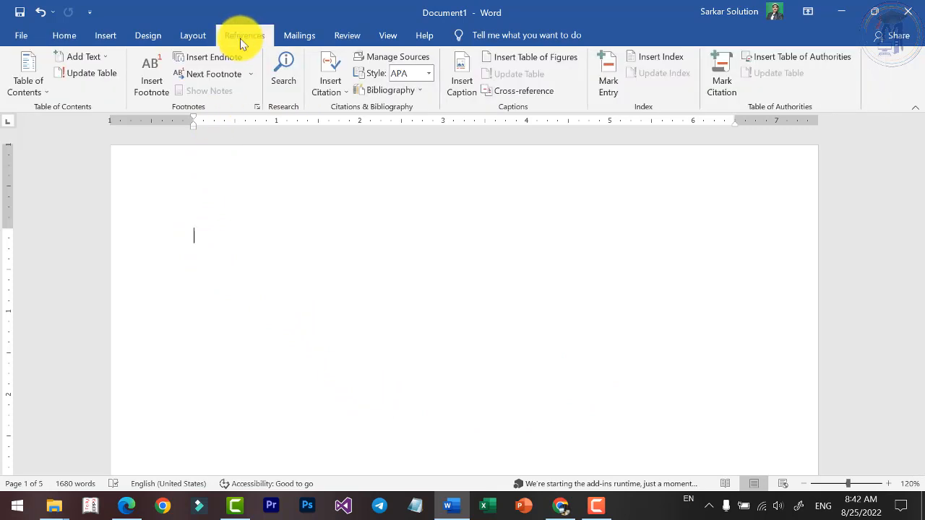
{"action": "left_click", "coordinate": [39, 91]}
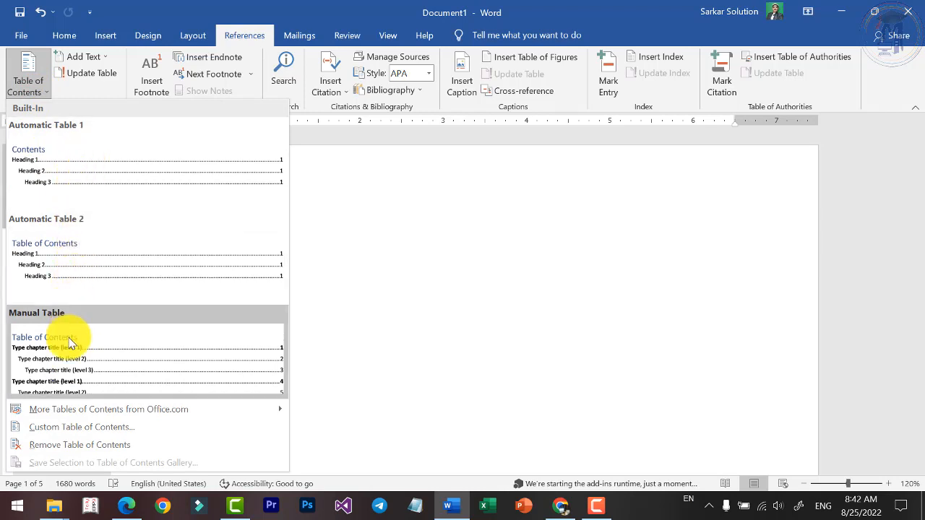
{"action": "left_click", "coordinate": [65, 178]}
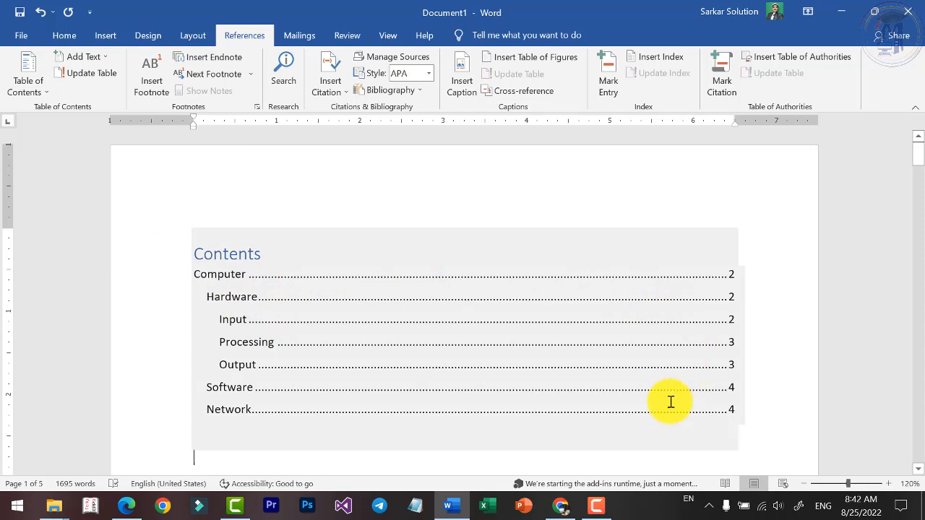
Examine the table of contents' title, the indentation of its three heading levels and the page number of each entry.
{"action": "left_click_drag", "start_coordinate": [196, 258], "coordinate": [274, 253]}
{"action": "left_click", "coordinate": [206, 258]}
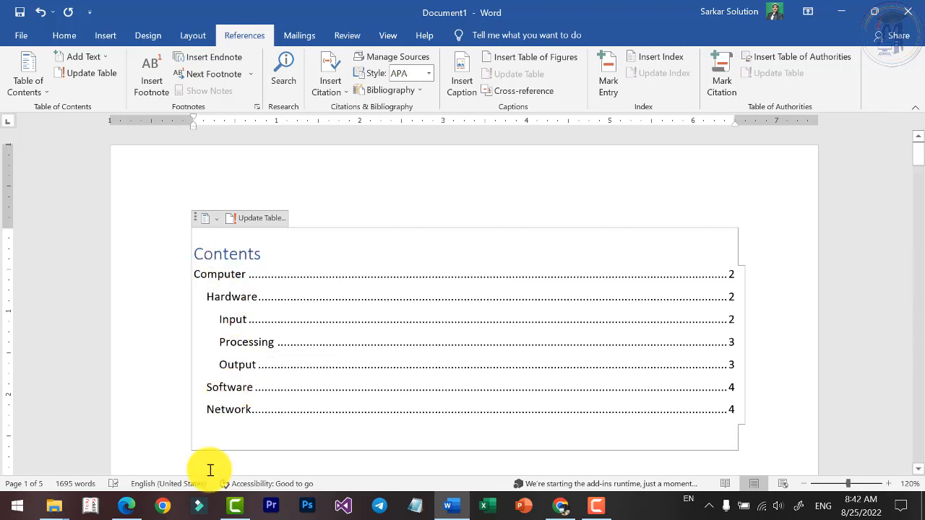
{"action": "left_click", "coordinate": [195, 274]}
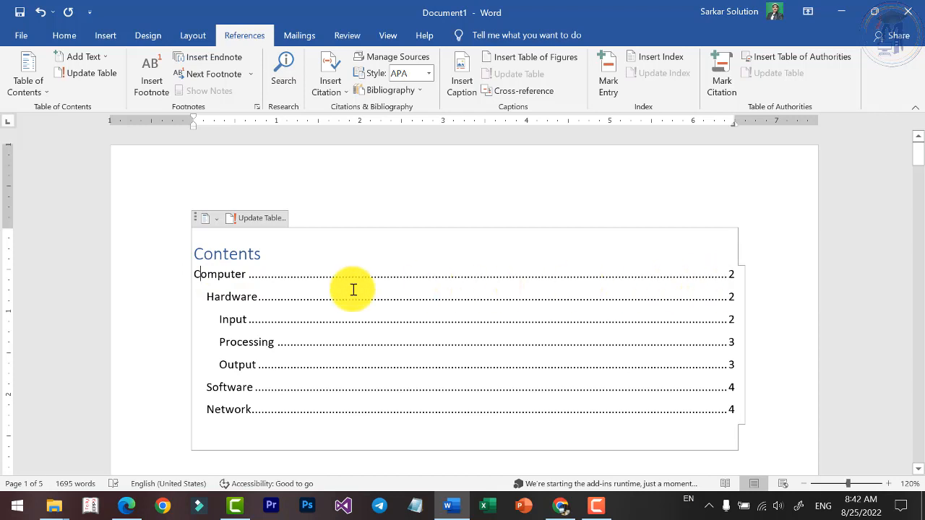
{"action": "left_click", "coordinate": [238, 297]}
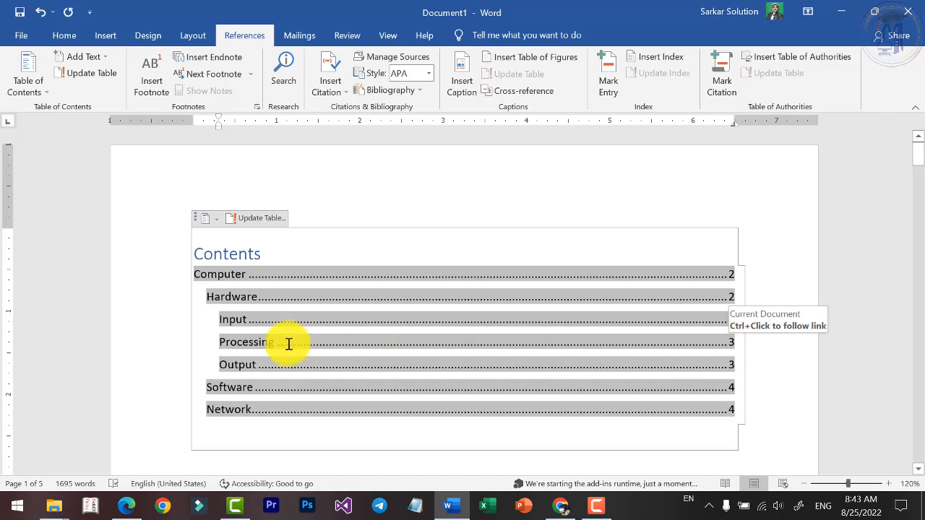
{"action": "left_click", "coordinate": [261, 343]}
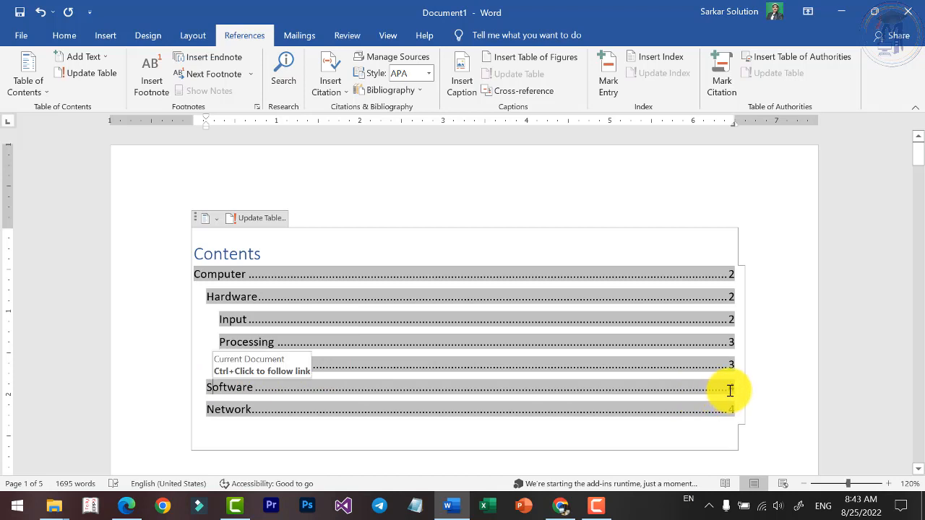
{"action": "left_click", "coordinate": [234, 410]}
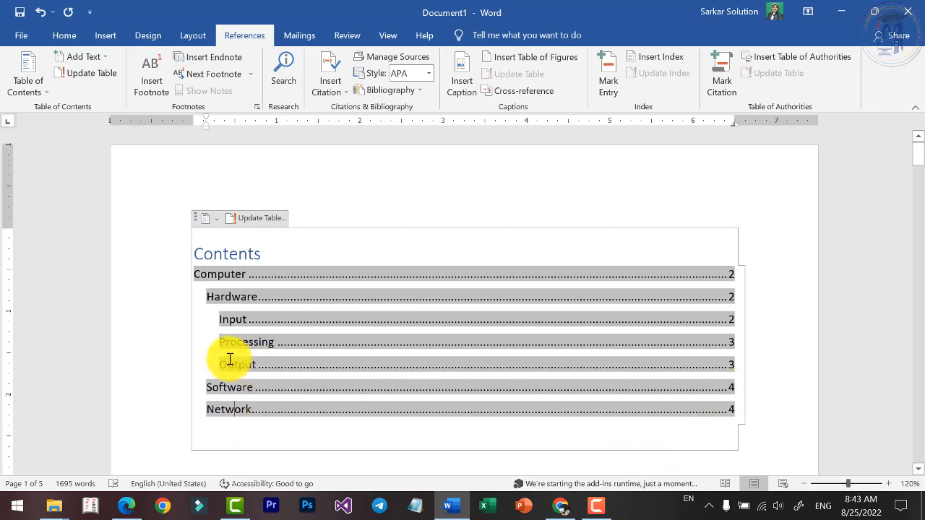
{"action": "left_click", "coordinate": [228, 332]}
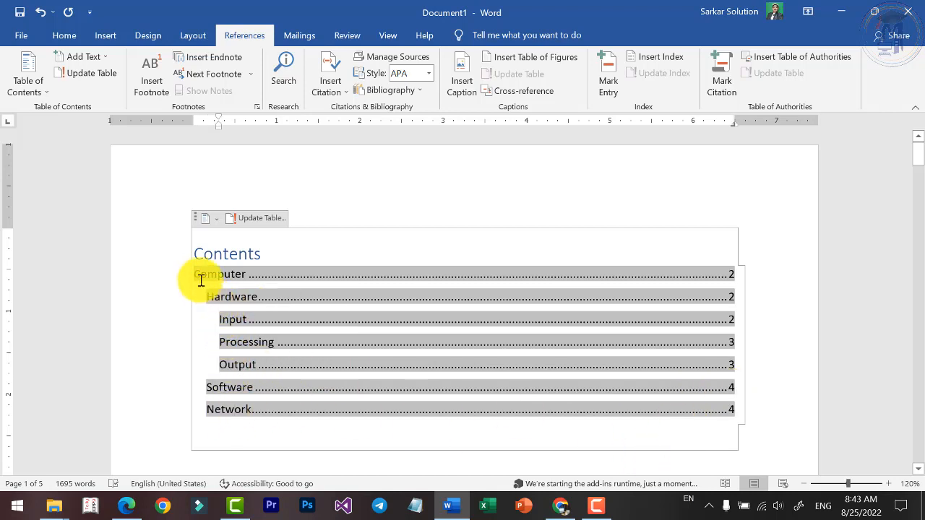
{"action": "left_click_drag", "start_coordinate": [211, 297], "coordinate": [236, 298]}
{"action": "left_click", "coordinate": [225, 386]}
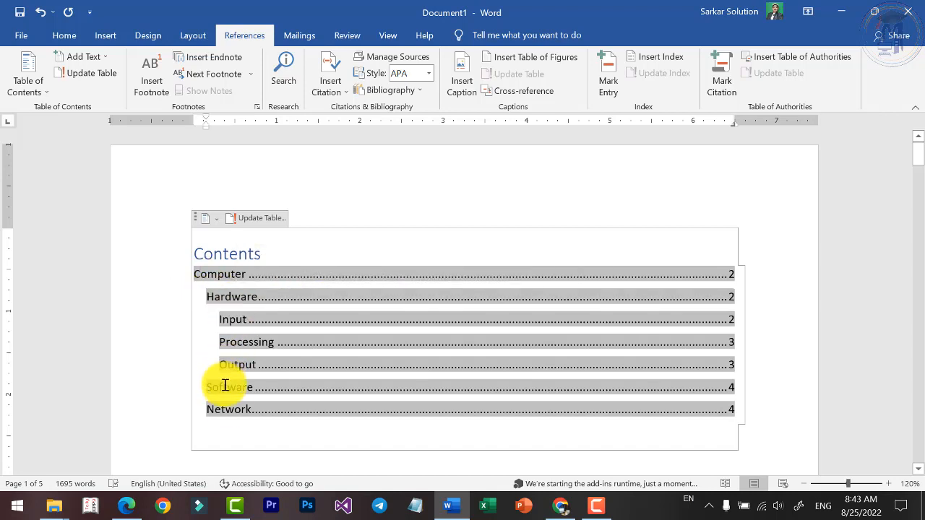
{"action": "left_click", "coordinate": [227, 406]}
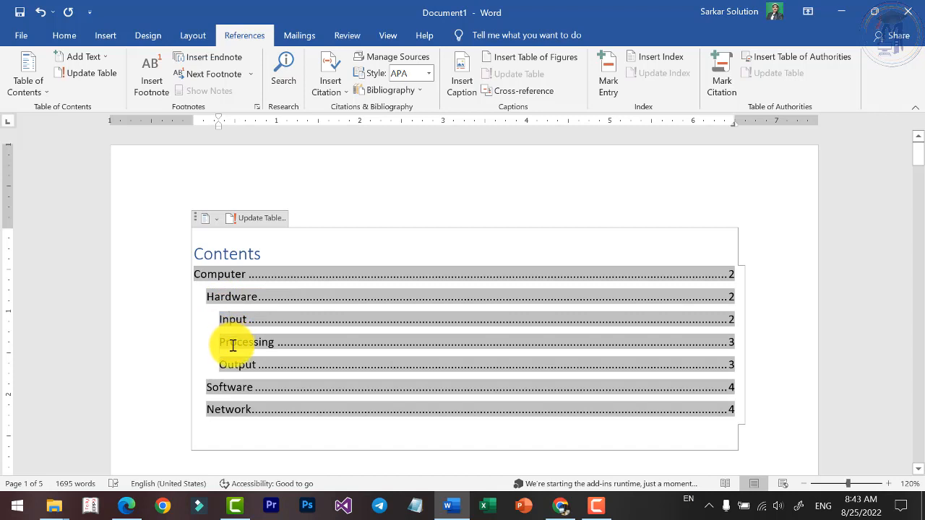
{"action": "left_click", "coordinate": [232, 370]}
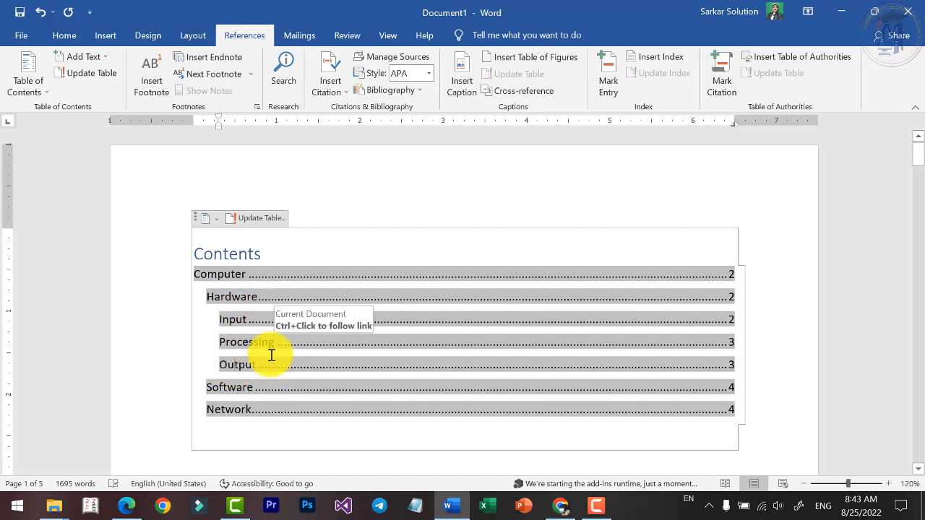
Follow the Hardware, Output and Network links in the table of contents, returning to the first page after each.
{"action": "left_click", "coordinate": [229, 296], "text": "ctrl"}
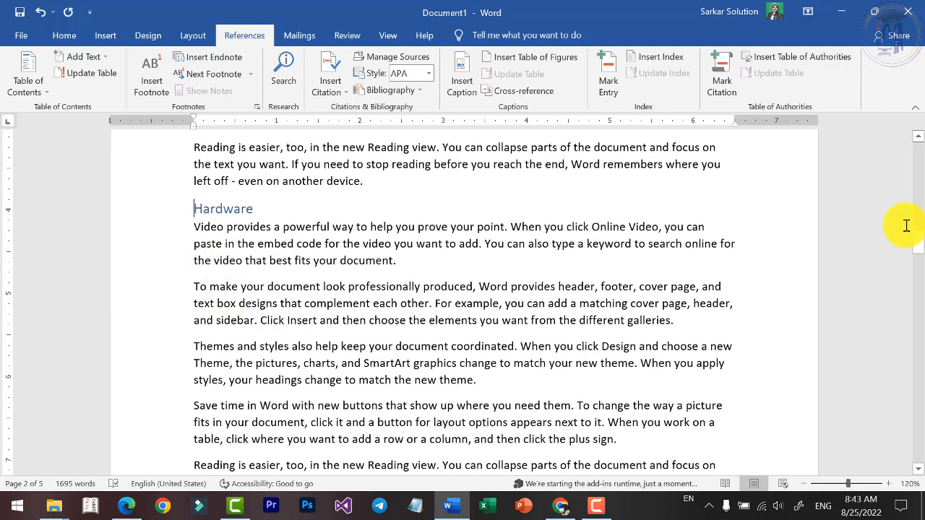
{"action": "left_click_drag", "start_coordinate": [918, 241], "coordinate": [916, 145]}
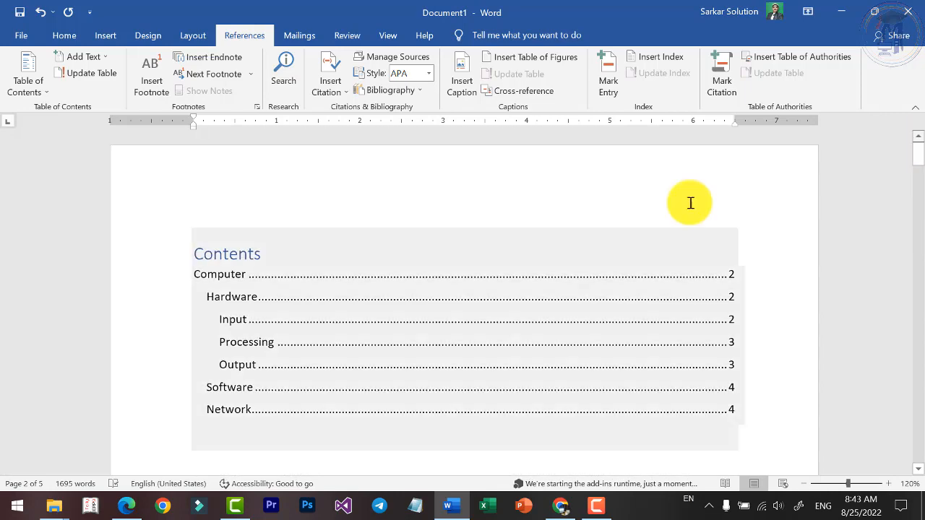
{"action": "left_click", "coordinate": [248, 371], "text": "ctrl"}
{"action": "left_click_drag", "start_coordinate": [918, 322], "coordinate": [918, 148]}
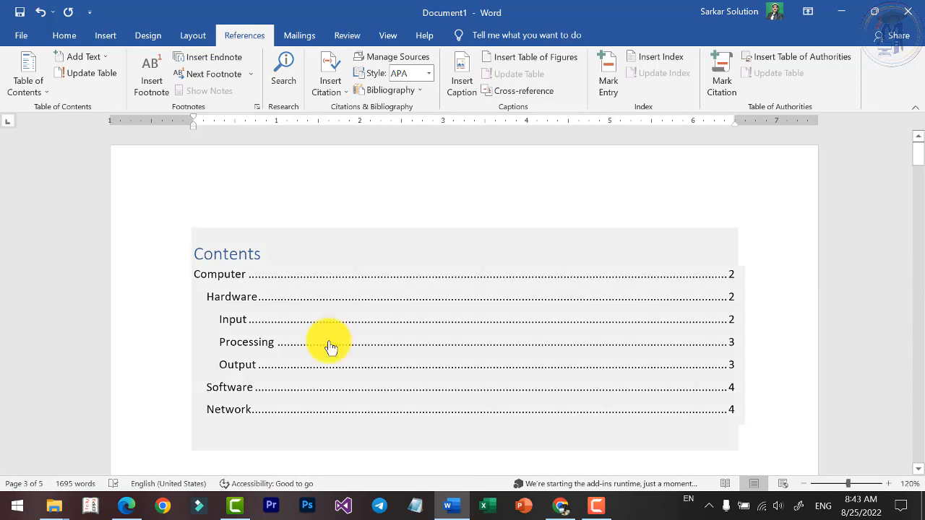
{"action": "left_click", "coordinate": [217, 411], "text": "ctrl"}
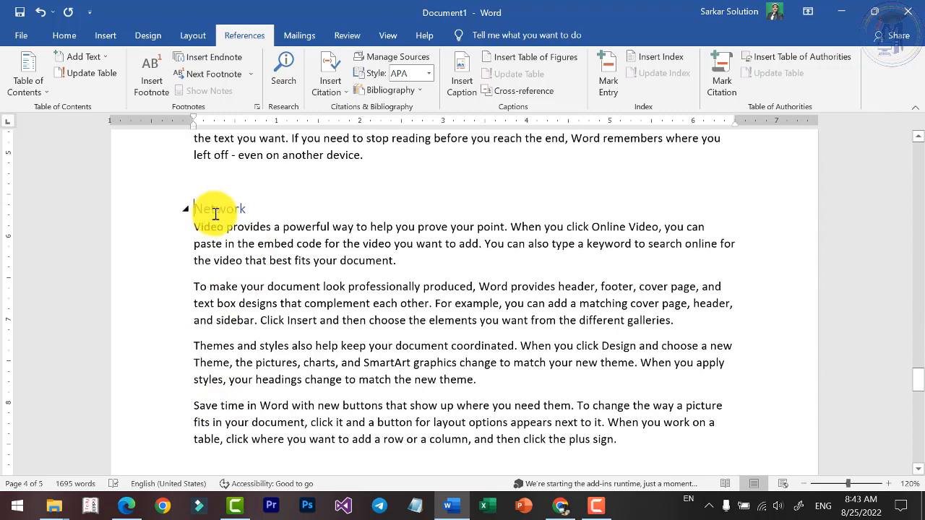
{"action": "left_click_drag", "start_coordinate": [920, 390], "coordinate": [893, 143]}
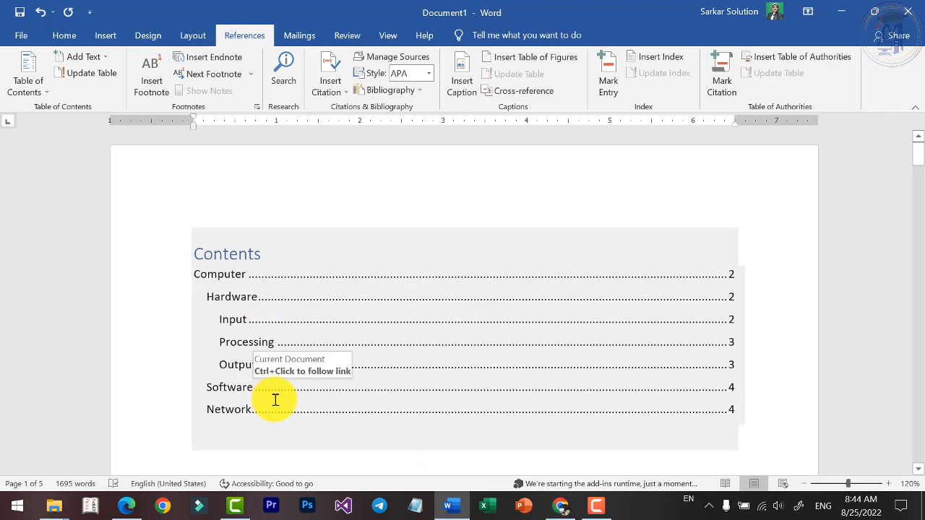
Rename the Input heading below the Hardware section as Input Devices.
{"action": "left_click", "coordinate": [157, 440]}
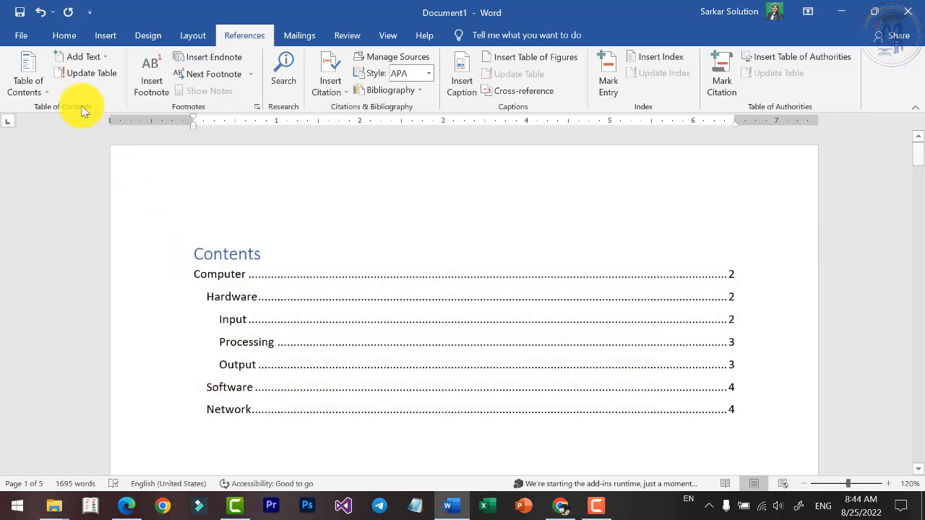
{"action": "scroll", "coordinate": [287, 374], "scroll_direction": "down", "scroll_amount": 10}
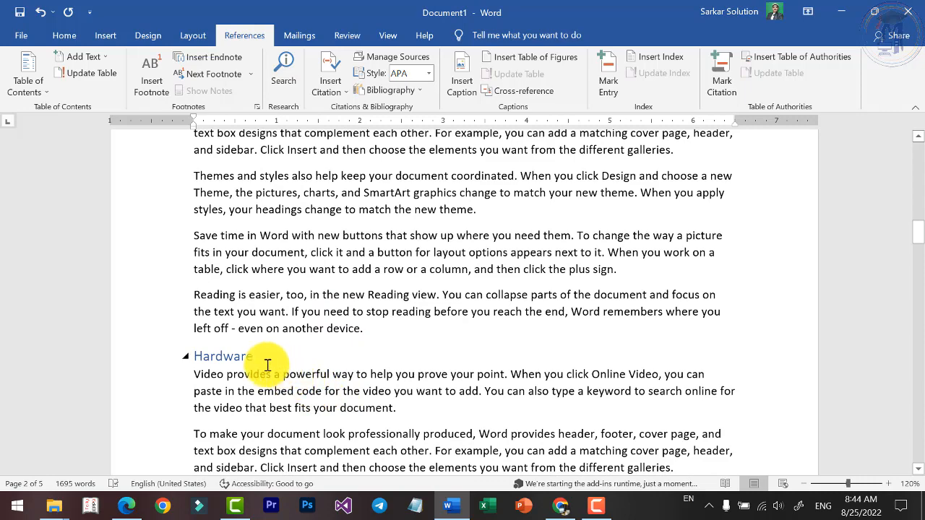
{"action": "scroll", "coordinate": [253, 361], "scroll_direction": "down", "scroll_amount": 9}
{"action": "scroll", "coordinate": [229, 266], "scroll_direction": "up", "scroll_amount": 1}
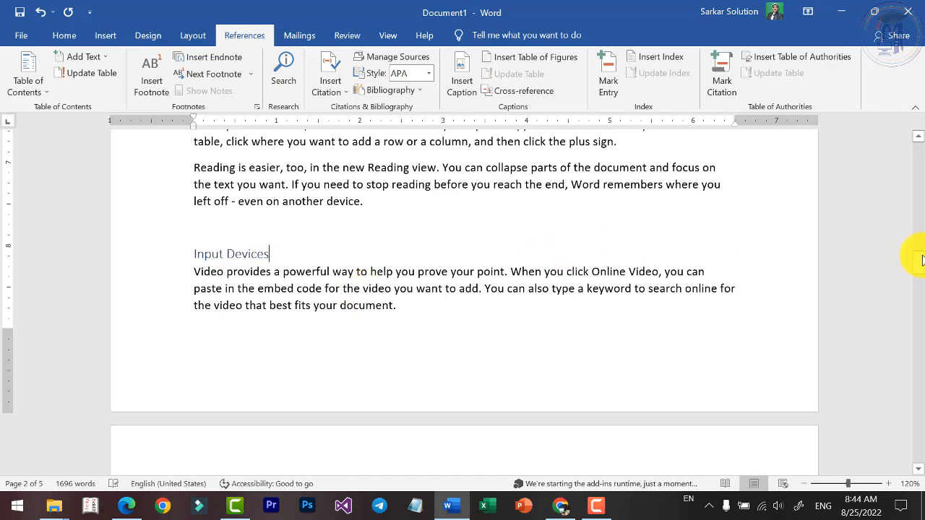
Update the entire table of contents on the first page to reflect the changed heading.
{"action": "left_click_drag", "start_coordinate": [922, 260], "coordinate": [913, 99]}
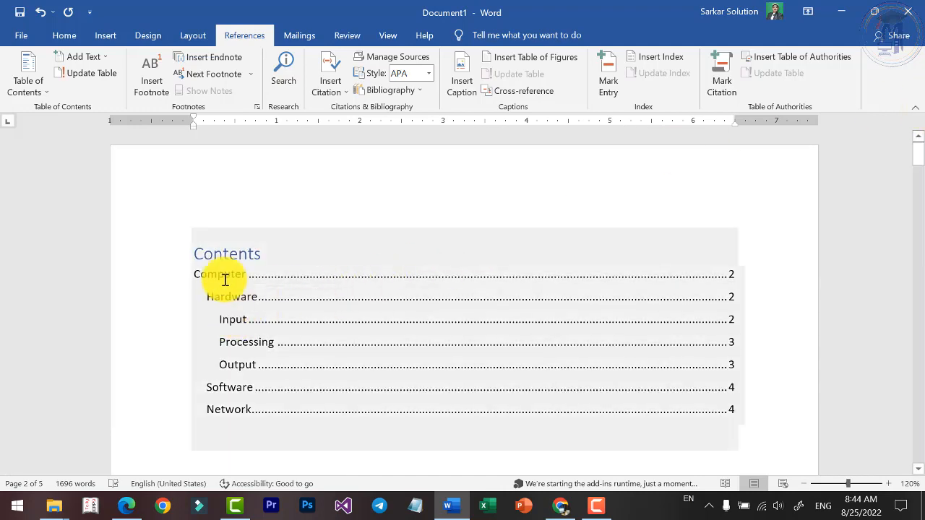
{"action": "left_click", "coordinate": [223, 244]}
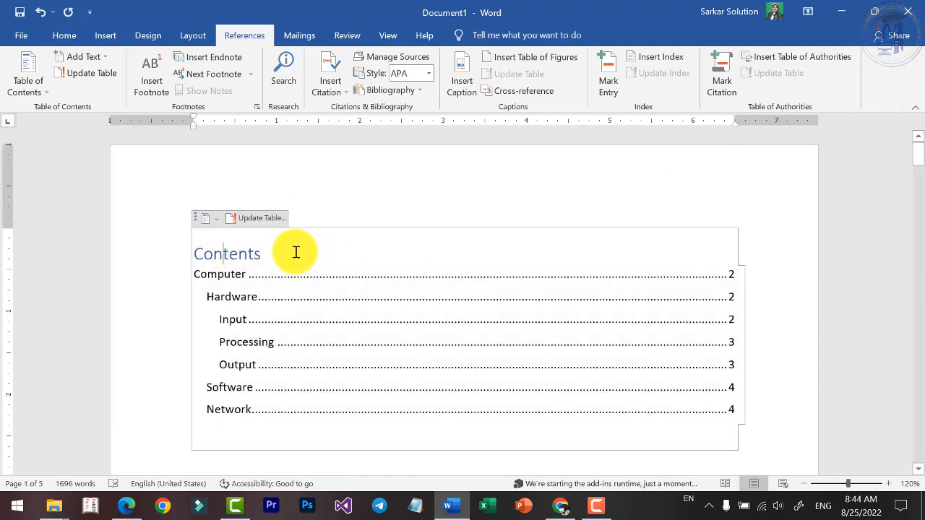
{"action": "left_click", "coordinate": [27, 80]}
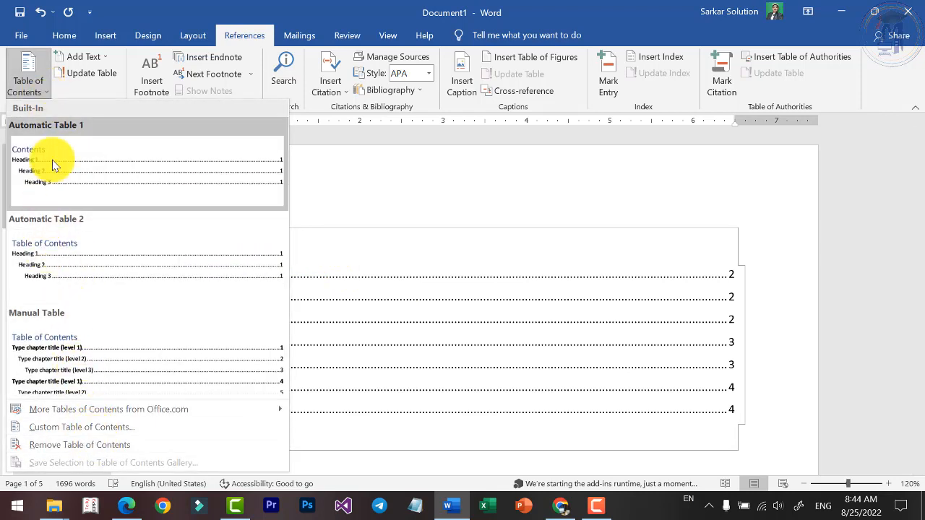
{"action": "left_click", "coordinate": [94, 86]}
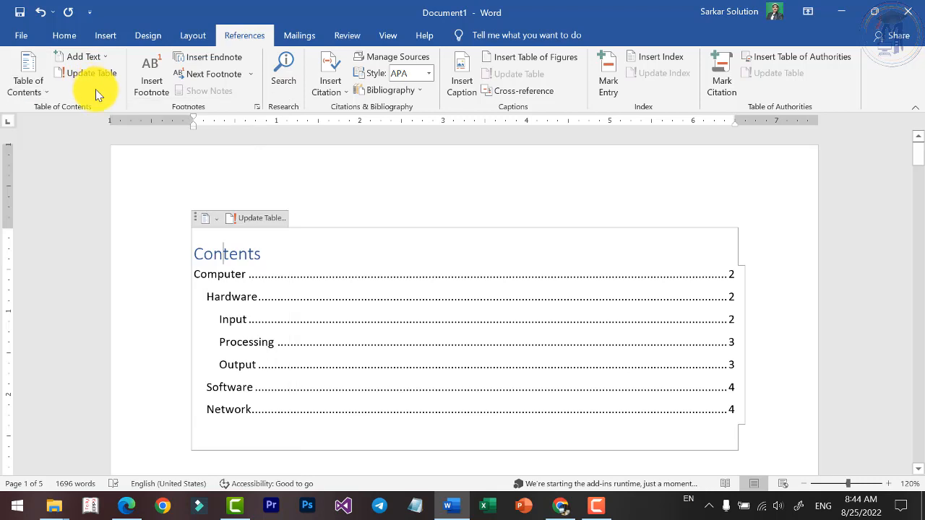
{"action": "left_click", "coordinate": [91, 75]}
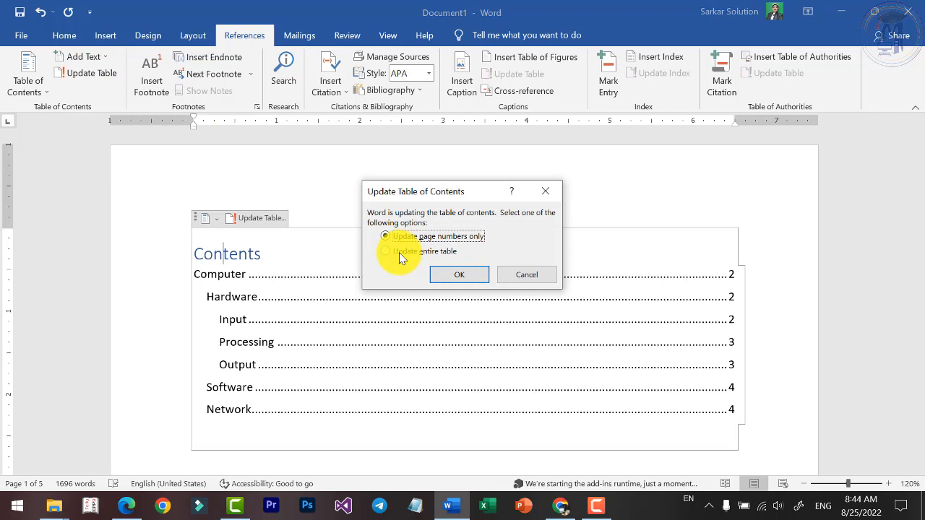
{"action": "left_click", "coordinate": [402, 258]}
{"action": "left_click", "coordinate": [455, 278]}
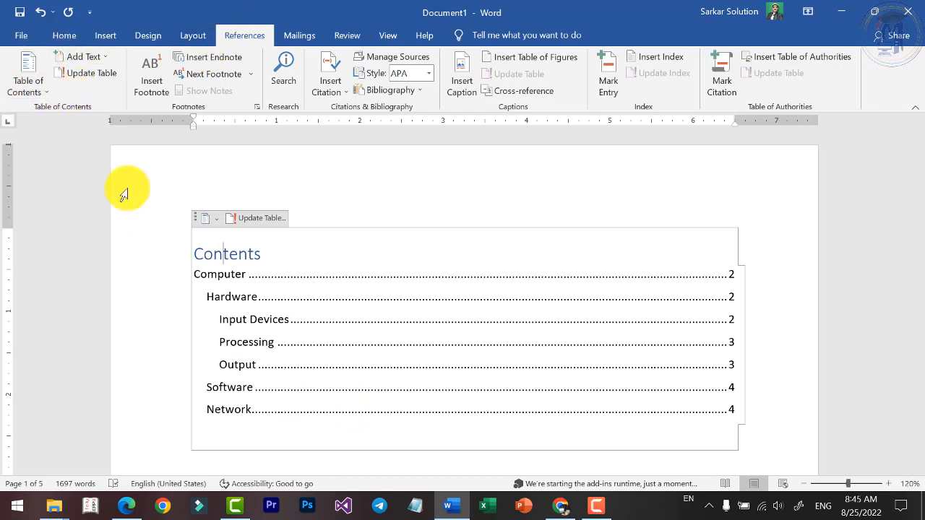
{"action": "scroll", "coordinate": [282, 310], "scroll_direction": "down", "scroll_amount": 1}
{"action": "scroll", "coordinate": [281, 310], "scroll_direction": "down", "scroll_amount": 20}
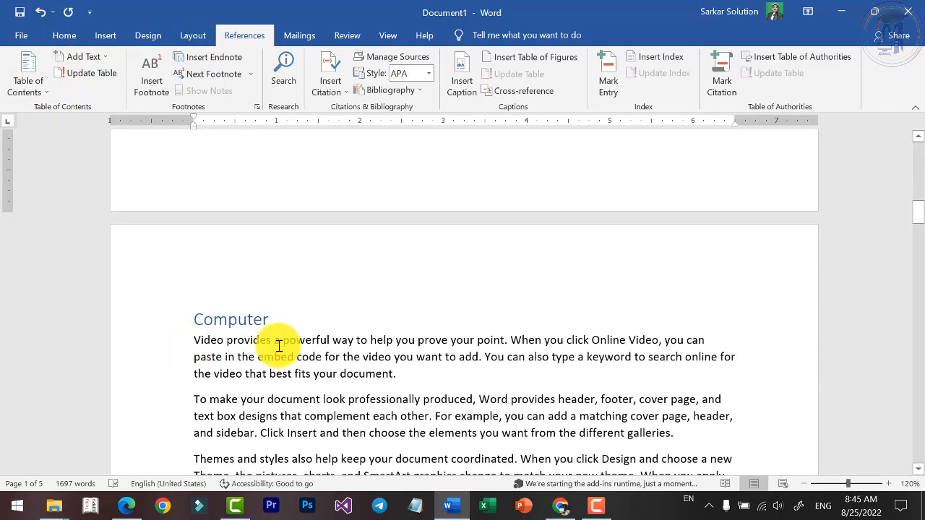
{"action": "left_click", "coordinate": [64, 36]}
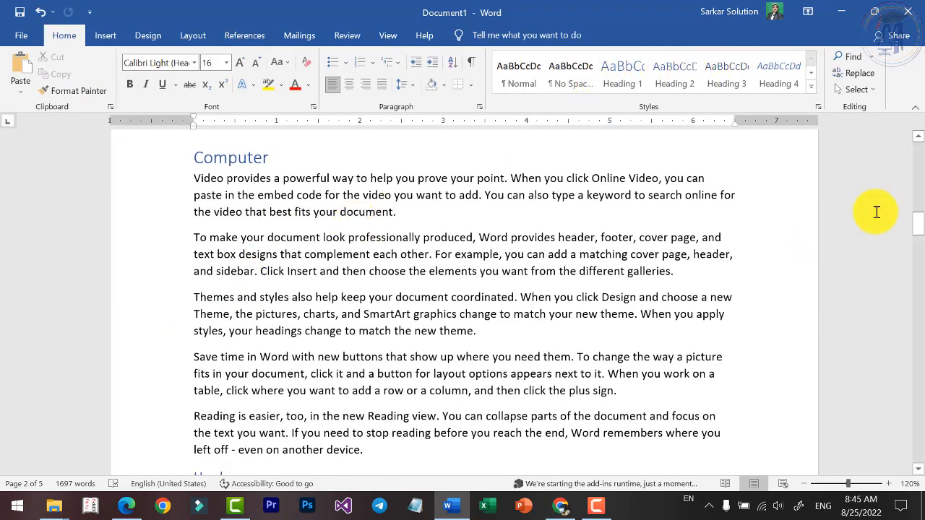
{"action": "scroll", "coordinate": [875, 211], "scroll_direction": "up", "scroll_amount": 1}
{"action": "left_click_drag", "start_coordinate": [919, 225], "coordinate": [916, 155]}
Replace the existing table of contents with a custom one that shows 3 heading levels.
{"action": "left_click", "coordinate": [223, 247]}
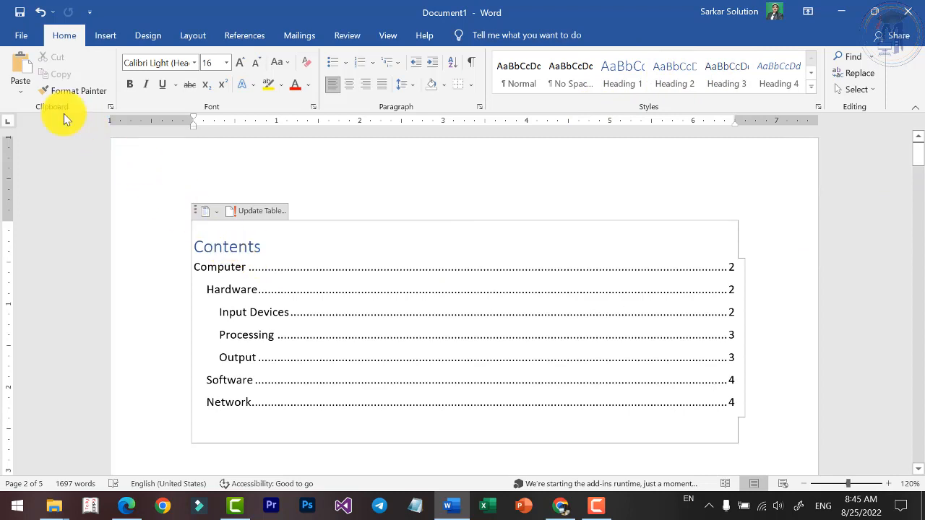
{"action": "left_click", "coordinate": [276, 42]}
{"action": "left_click", "coordinate": [255, 36]}
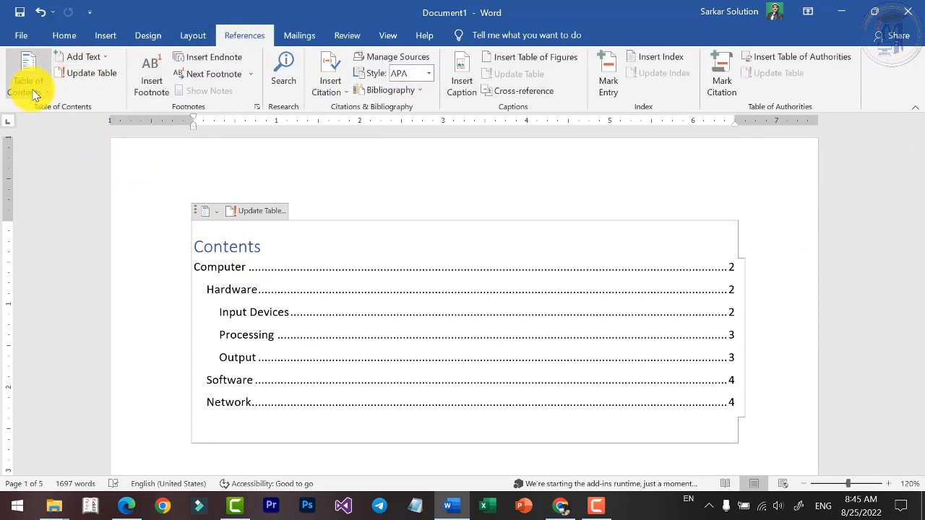
{"action": "left_click", "coordinate": [33, 94]}
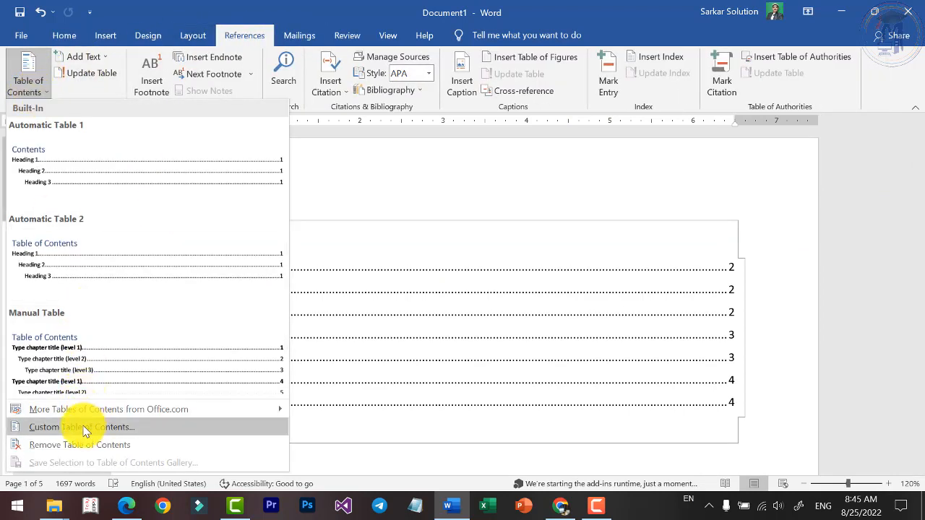
{"action": "left_click", "coordinate": [86, 432]}
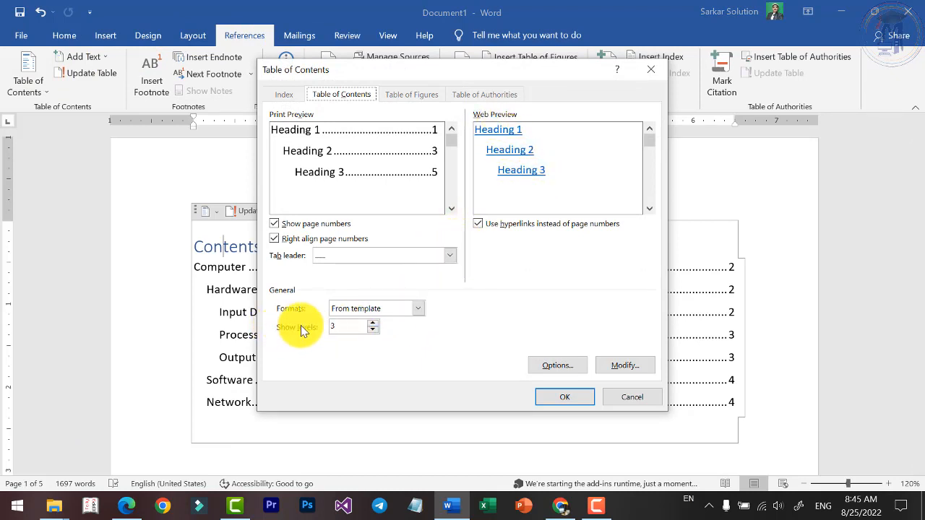
{"action": "left_click", "coordinate": [373, 325]}
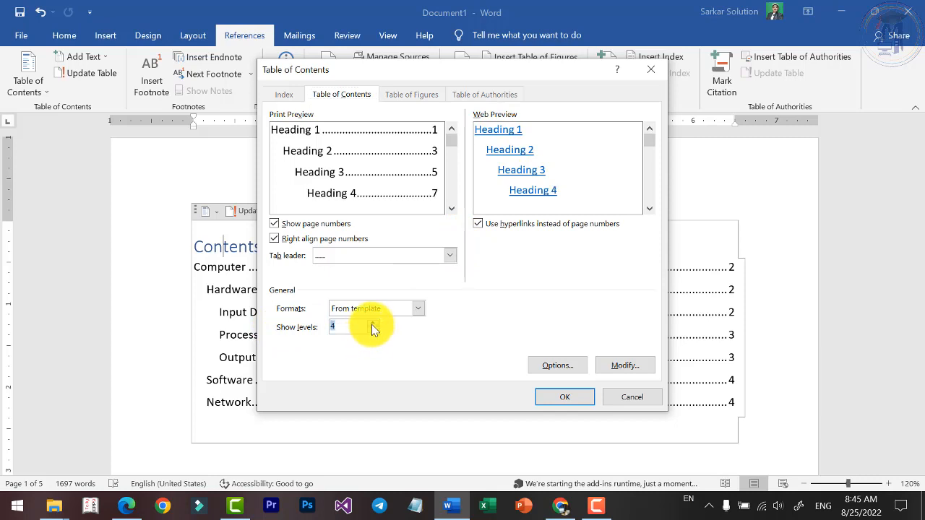
{"action": "left_click", "coordinate": [373, 325]}
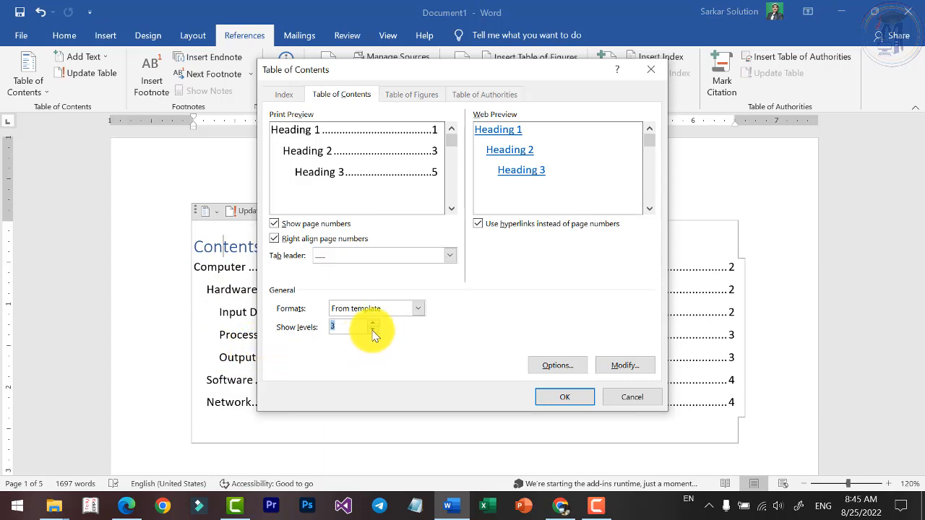
{"action": "left_click", "coordinate": [573, 398]}
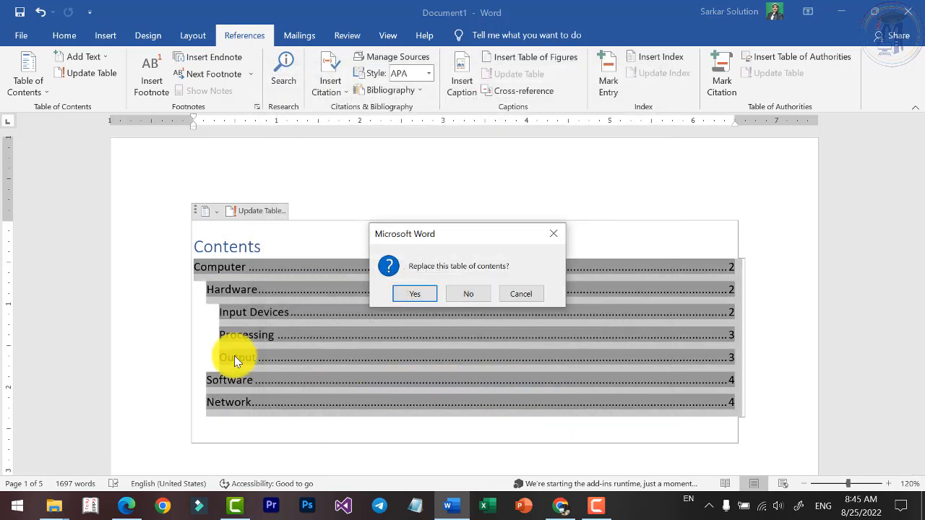
{"action": "left_click", "coordinate": [418, 300]}
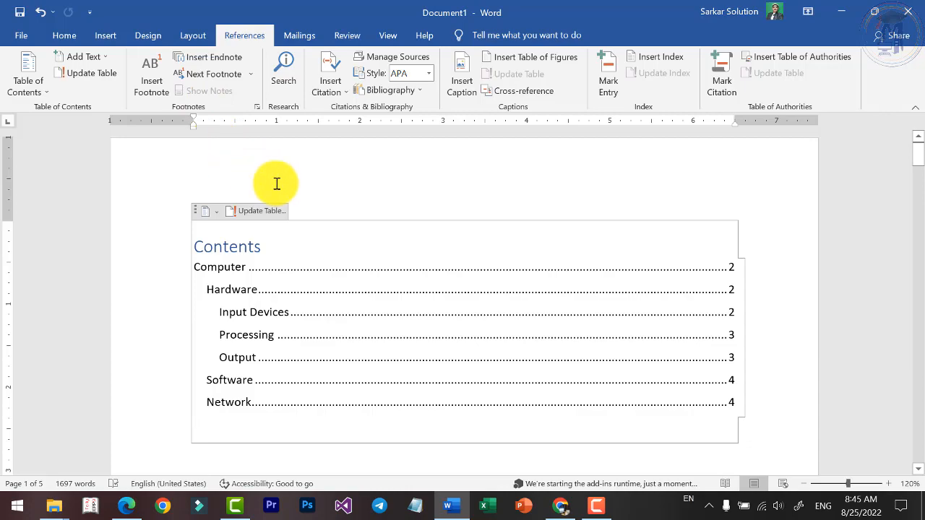
Insert the word cwa before "produced" in the Computer section's second paragraph, undoing its replacement with Chhindwara.
{"action": "scroll", "coordinate": [319, 212], "scroll_direction": "down", "scroll_amount": 10}
{"action": "scroll", "coordinate": [319, 212], "scroll_direction": "down", "scroll_amount": 8}
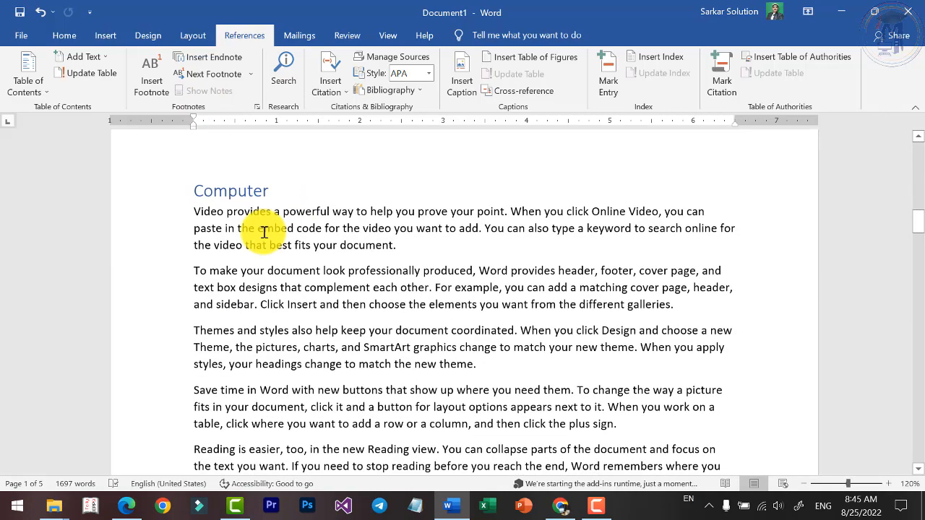
{"action": "scroll", "coordinate": [404, 181], "scroll_direction": "up", "scroll_amount": 7}
{"action": "scroll", "coordinate": [372, 204], "scroll_direction": "up", "scroll_amount": 3}
{"action": "scroll", "coordinate": [371, 200], "scroll_direction": "down", "scroll_amount": 7}
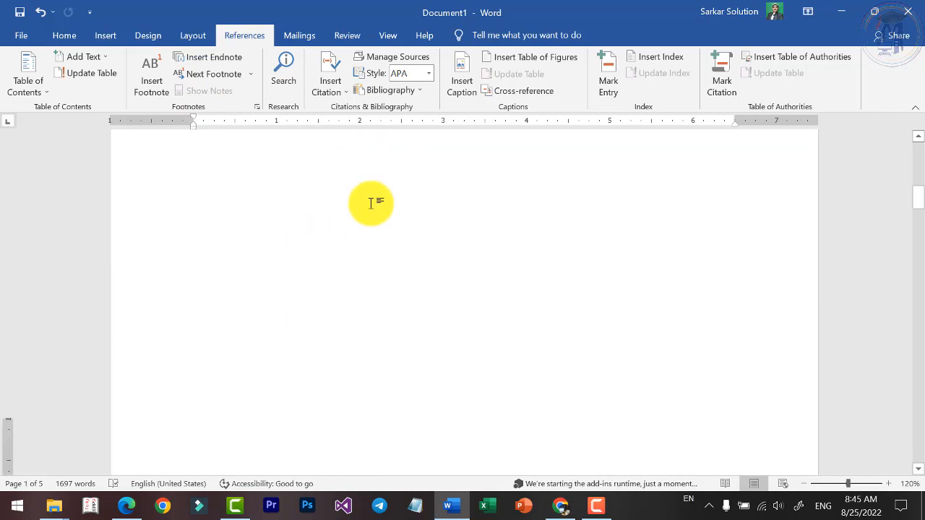
{"action": "scroll", "coordinate": [255, 203], "scroll_direction": "up", "scroll_amount": 1}
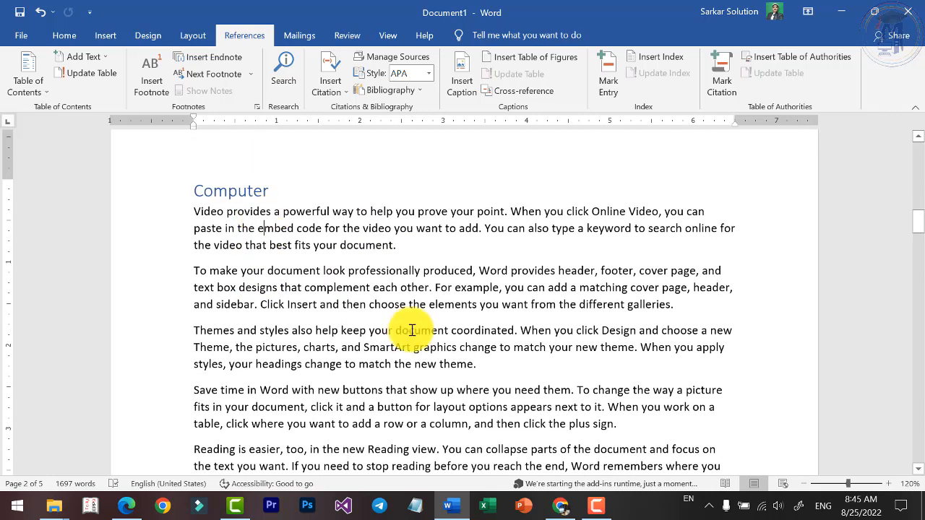
{"action": "double_click", "coordinate": [295, 270]}
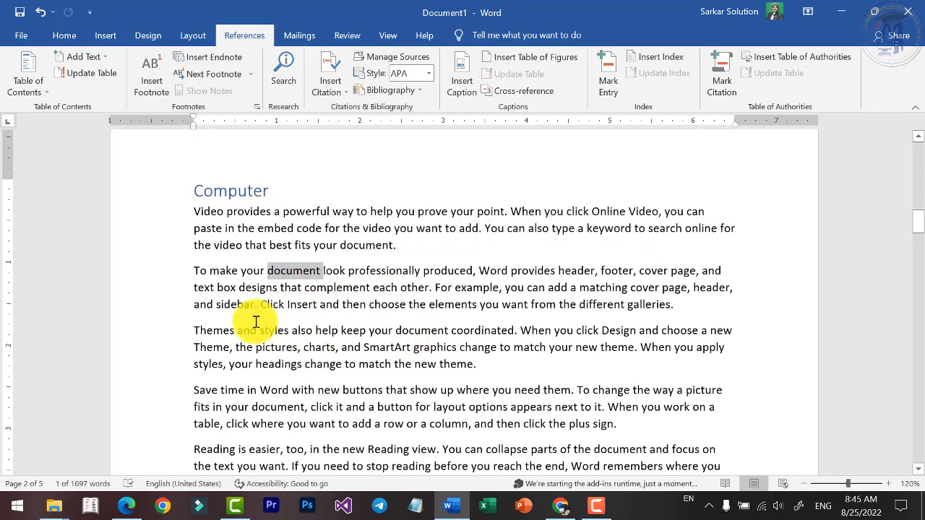
{"action": "left_click", "coordinate": [231, 307]}
{"action": "left_click", "coordinate": [381, 298]}
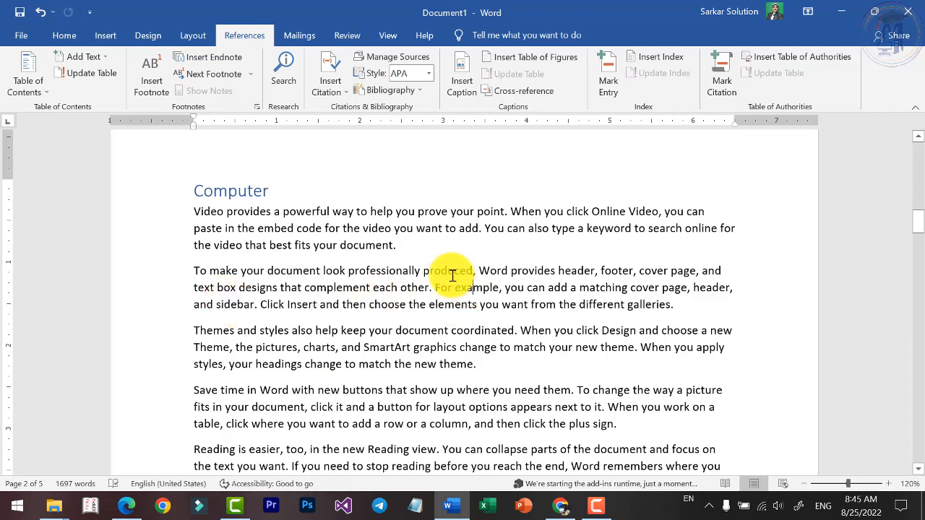
{"action": "left_click", "coordinate": [424, 272]}
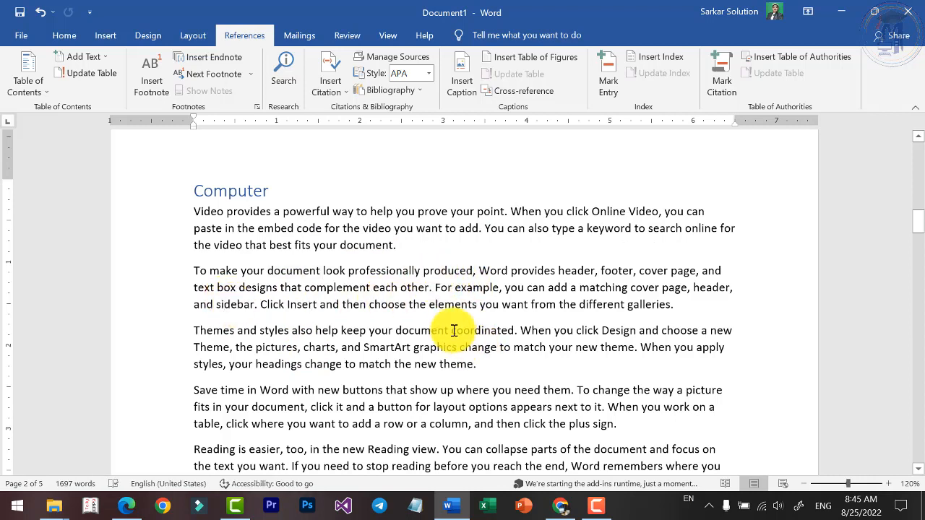
{"action": "type", "text": "Chhindwara"}
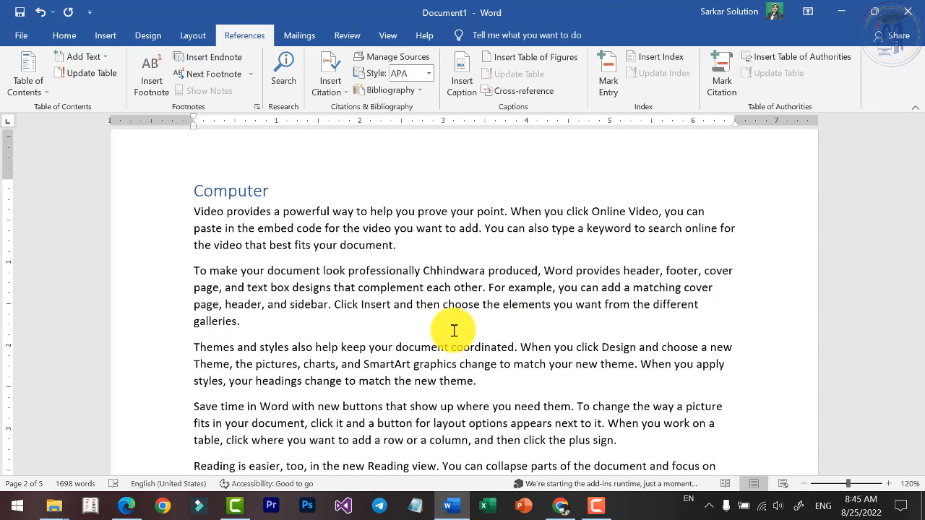
{"action": "key", "text": "ctrl+z"}
Replace cwa with ssw in the Computer section's second paragraph and footnote it with "SSW- Sarkar Study Waves Education- Computer Tutorials".
{"action": "double_click", "coordinate": [433, 271]}
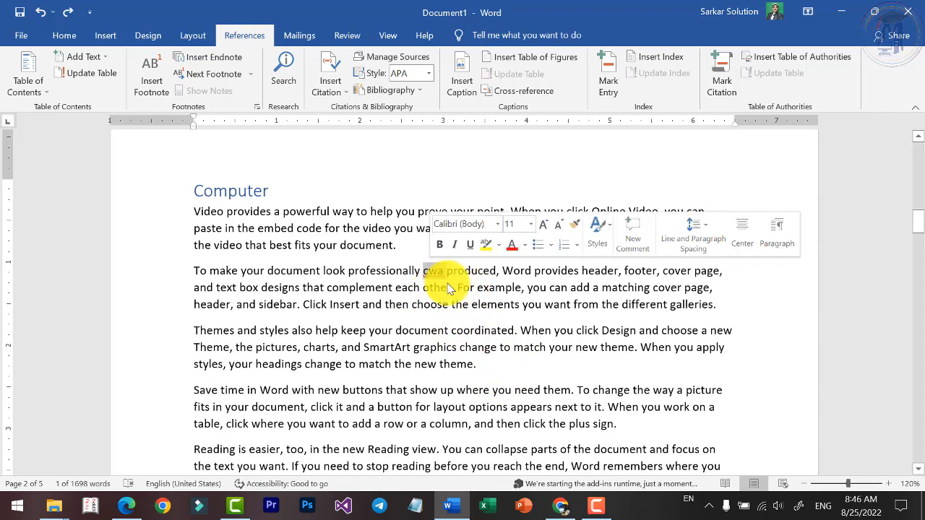
{"action": "type", "text": "ssw"}
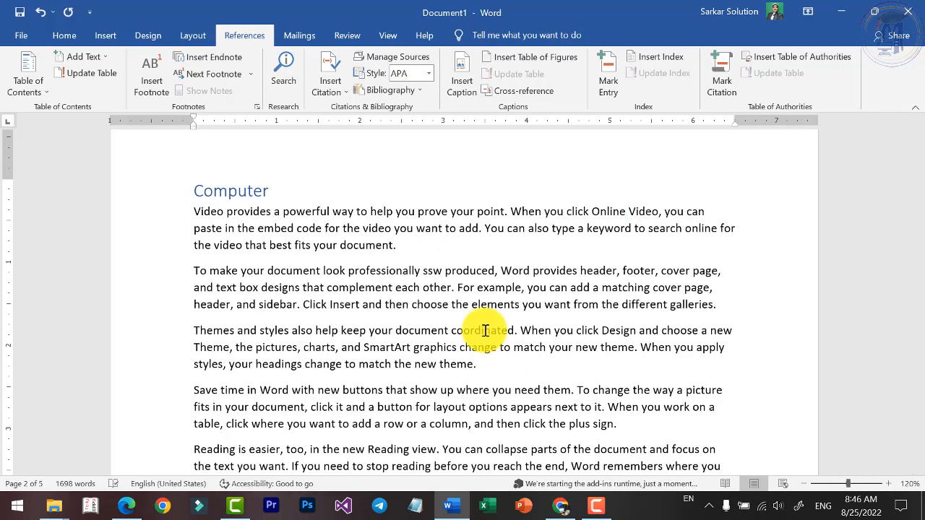
{"action": "double_click", "coordinate": [432, 272]}
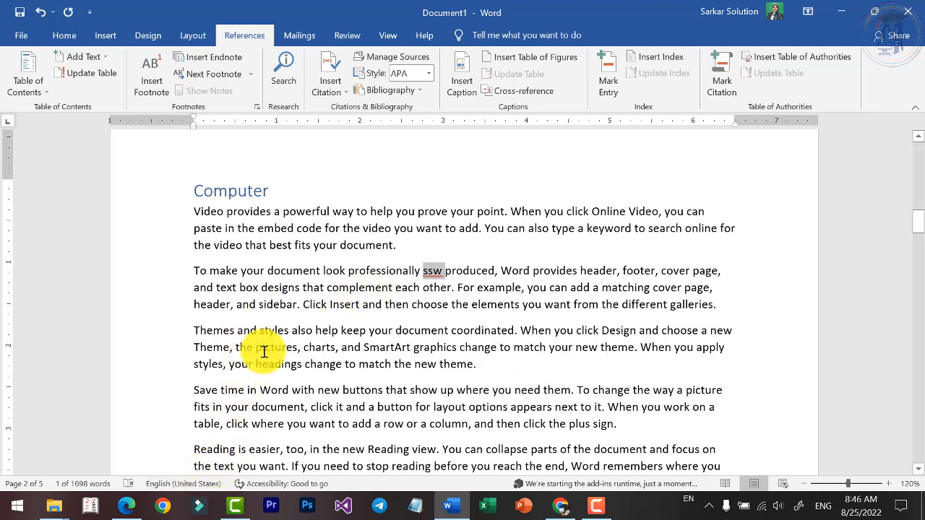
{"action": "left_click", "coordinate": [153, 87]}
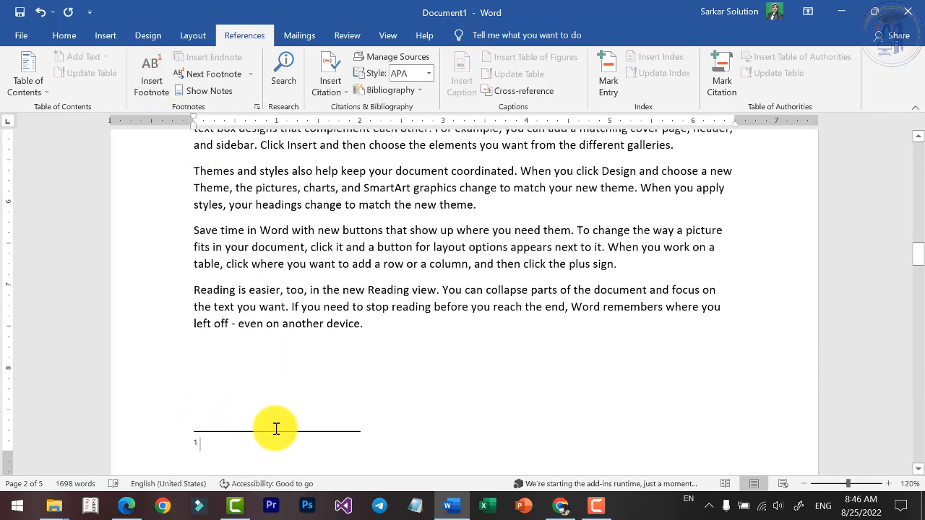
{"action": "type", "text": "ss"}
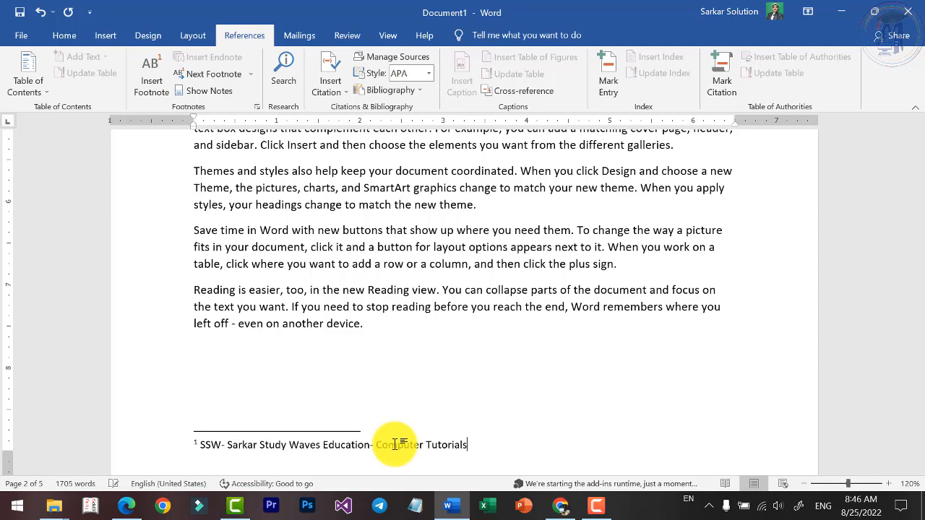
Insert a footnote on the Hardware heading with the text "Components of Computer".
{"action": "scroll", "coordinate": [420, 457], "scroll_direction": "down", "scroll_amount": 10}
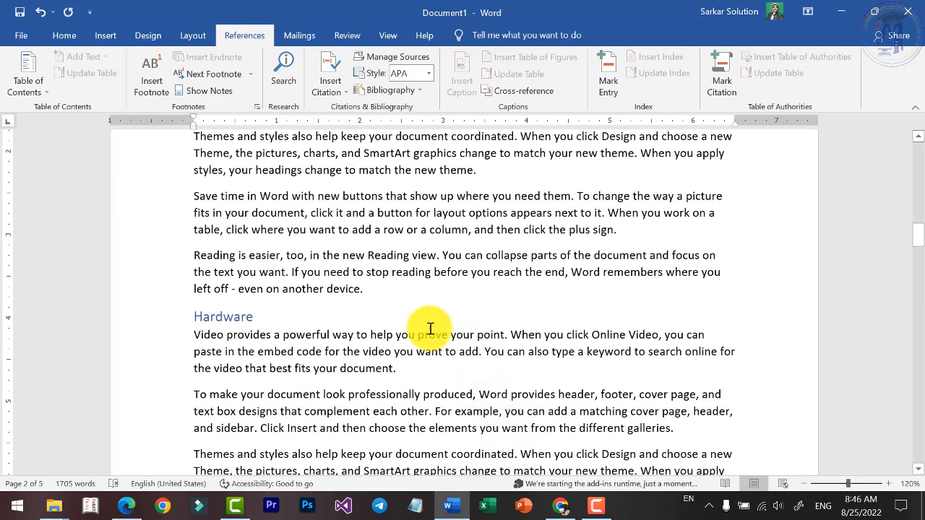
{"action": "scroll", "coordinate": [430, 329], "scroll_direction": "up", "scroll_amount": 4}
{"action": "scroll", "coordinate": [402, 355], "scroll_direction": "down", "scroll_amount": 3}
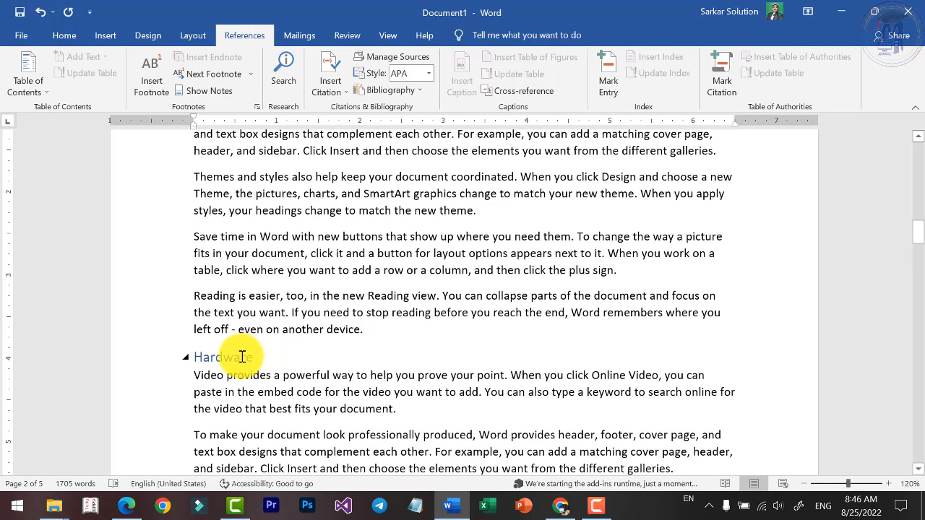
{"action": "double_click", "coordinate": [243, 357]}
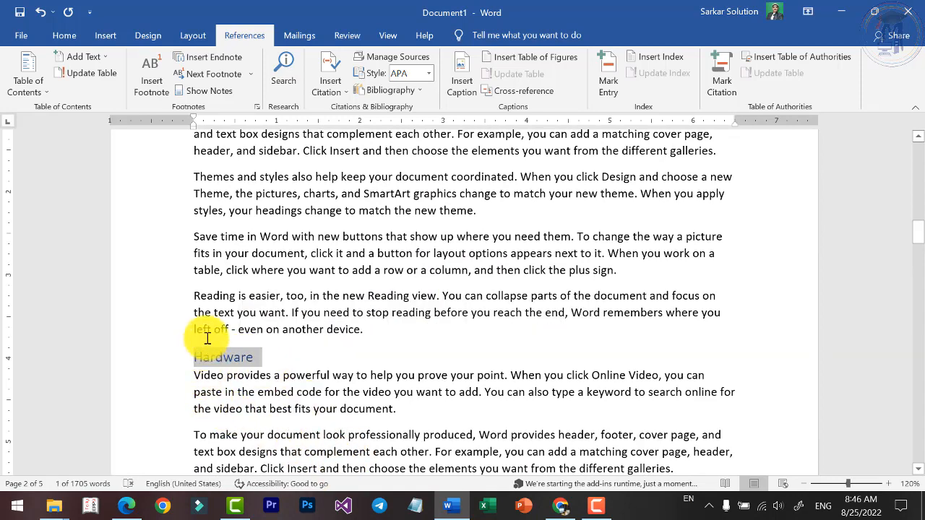
{"action": "mouse_move", "coordinate": [208, 354]}
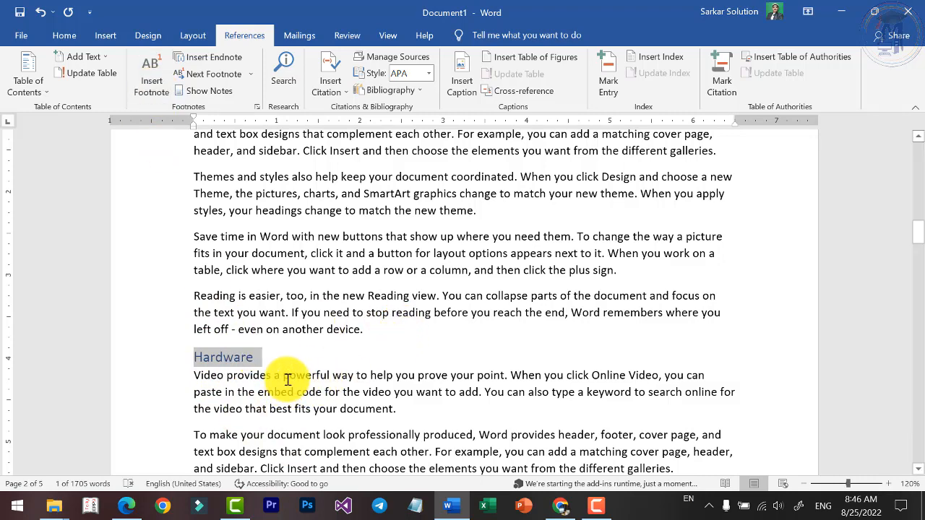
{"action": "left_click", "coordinate": [307, 320]}
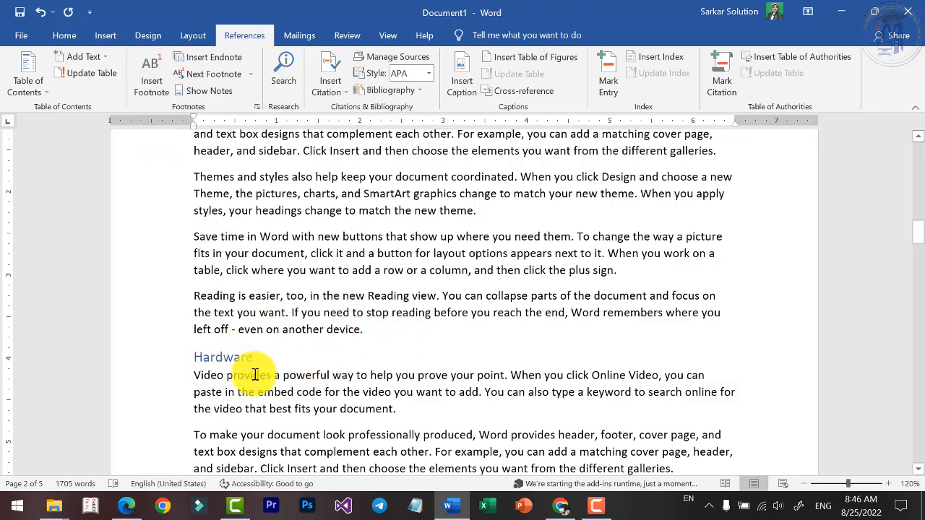
{"action": "double_click", "coordinate": [224, 357]}
{"action": "left_click", "coordinate": [151, 80]}
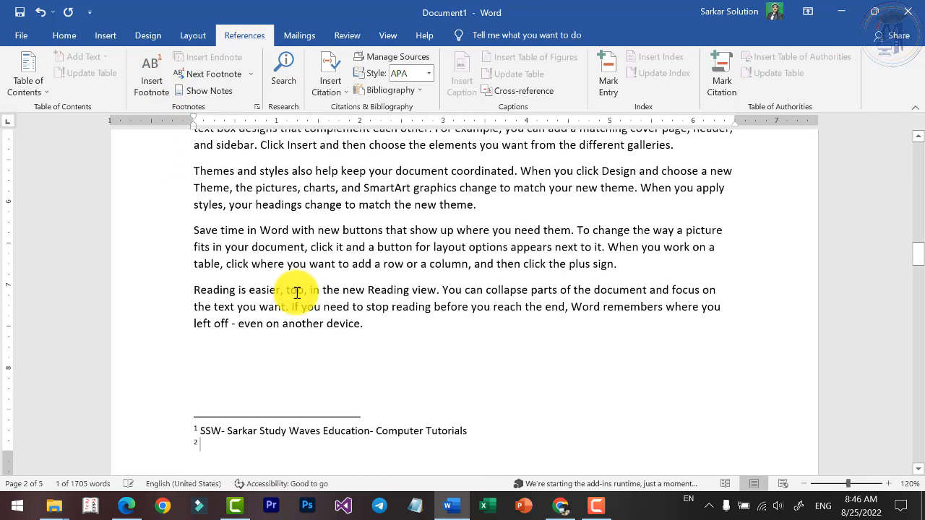
{"action": "scroll", "coordinate": [250, 419], "scroll_direction": "down", "scroll_amount": 1}
{"action": "scroll", "coordinate": [252, 397], "scroll_direction": "up", "scroll_amount": 2, "text": "ctrl"}
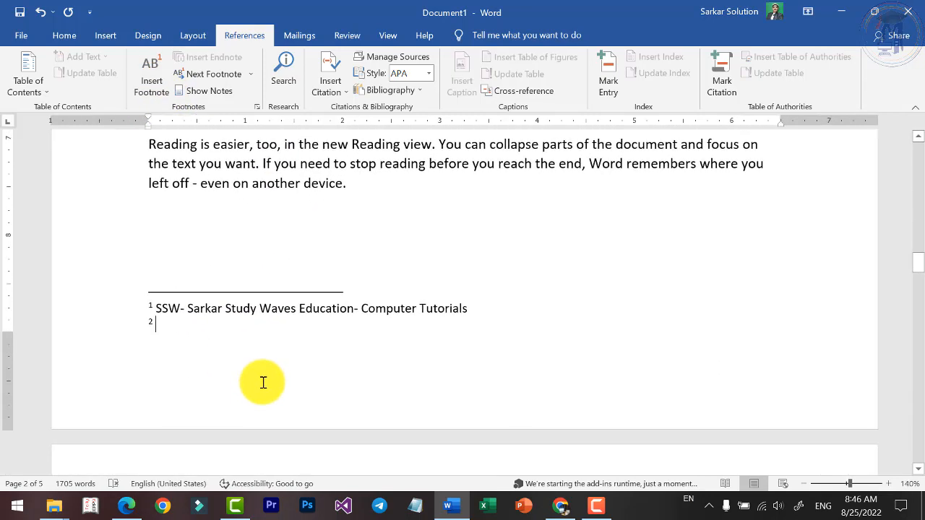
{"action": "type", "text": "Components of Computer"}
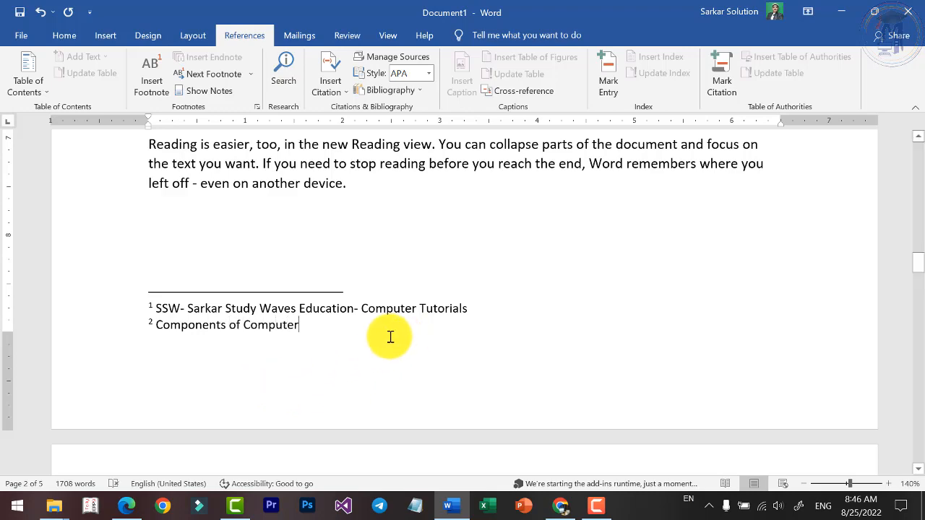
Check the footnote previews at the reference marks beside ssw and the Hardware heading.
{"action": "scroll", "coordinate": [306, 320], "scroll_direction": "up", "scroll_amount": 10}
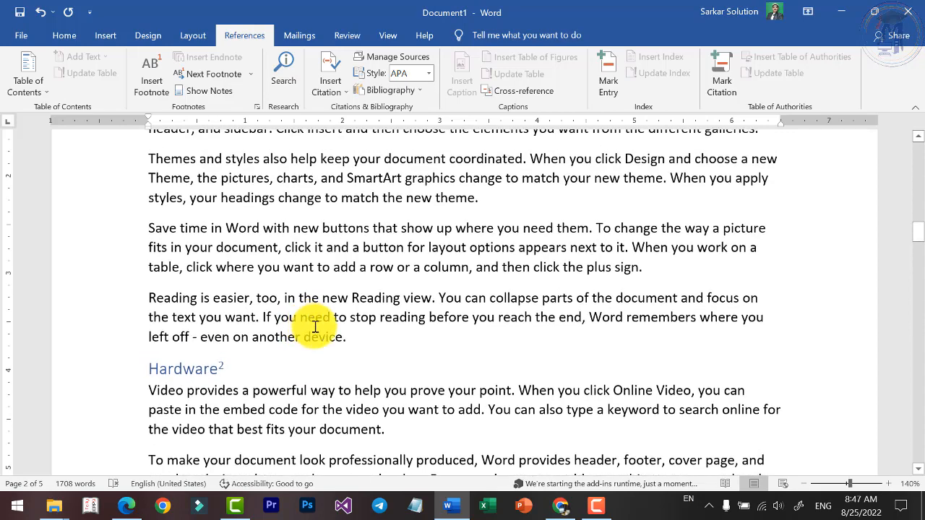
{"action": "scroll", "coordinate": [289, 366], "scroll_direction": "up", "scroll_amount": 8}
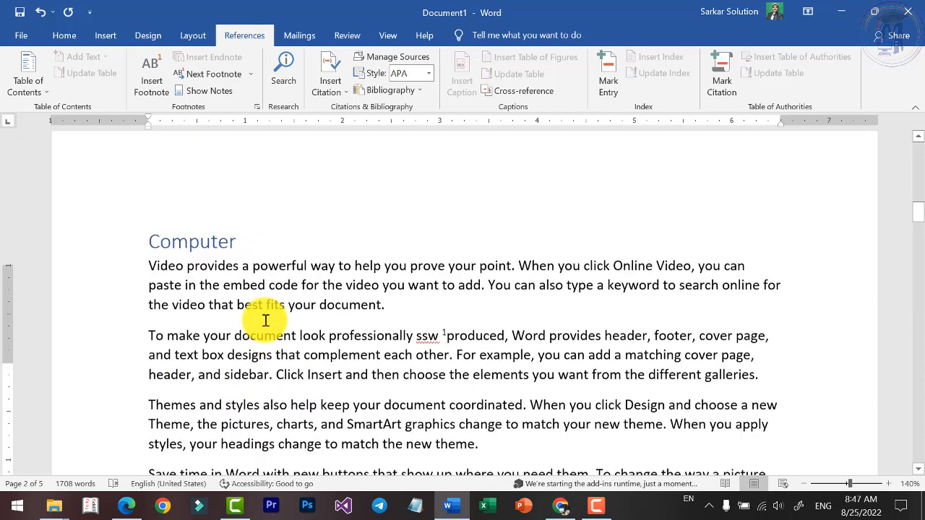
{"action": "scroll", "coordinate": [268, 330], "scroll_direction": "down", "scroll_amount": 4}
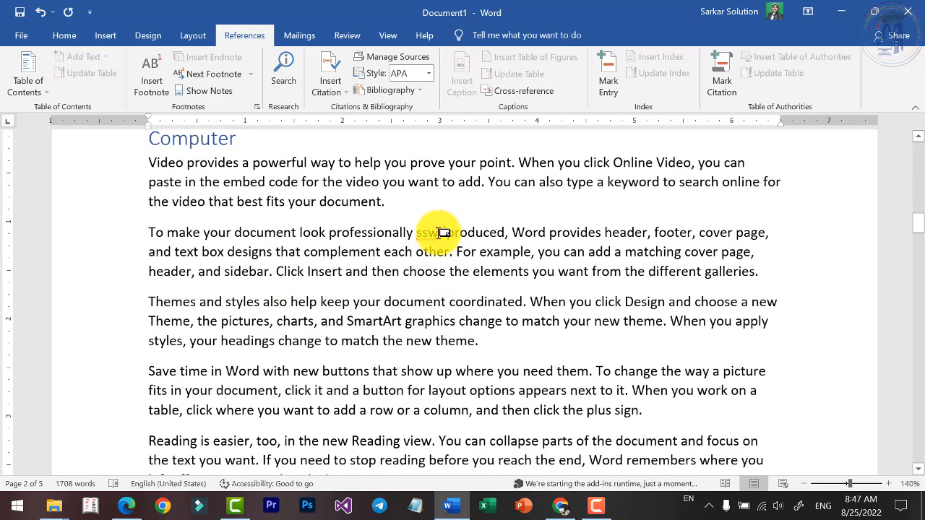
{"action": "mouse_move", "coordinate": [449, 231]}
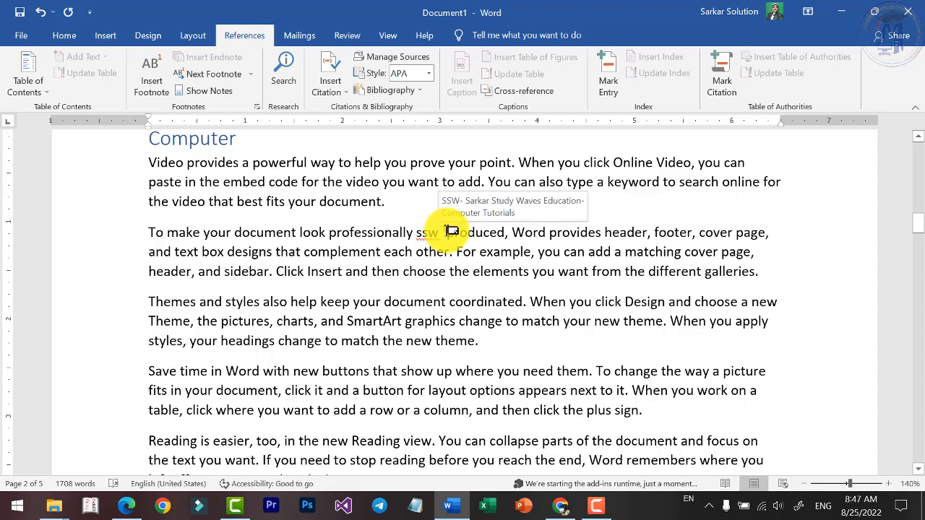
{"action": "scroll", "coordinate": [434, 242], "scroll_direction": "down", "scroll_amount": 8}
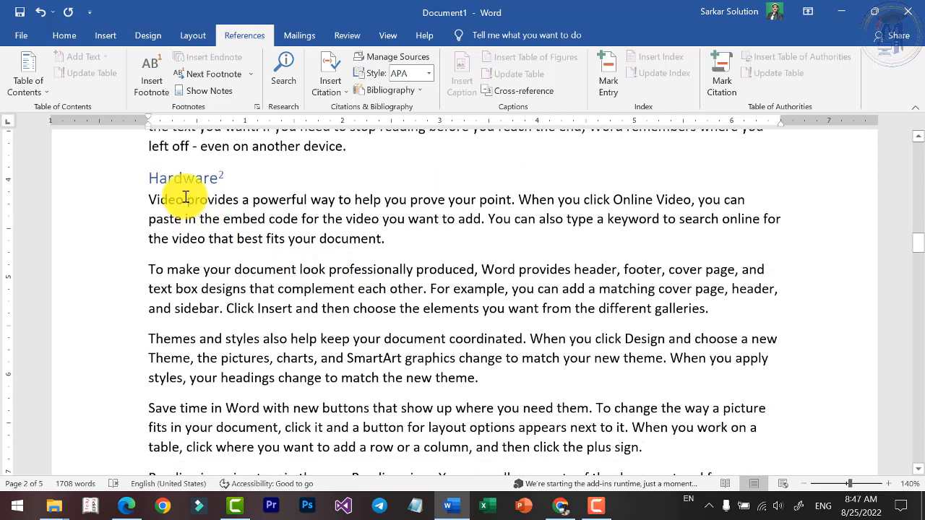
{"action": "mouse_move", "coordinate": [222, 176]}
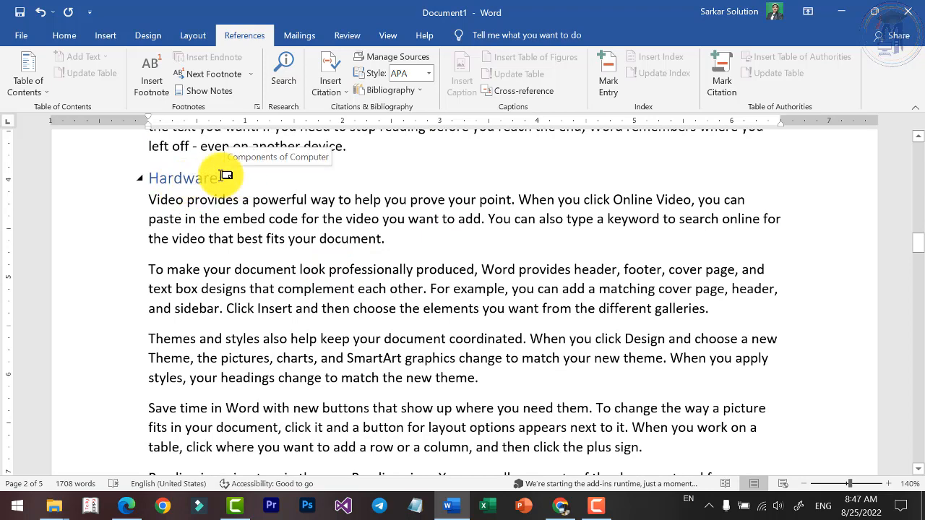
{"action": "scroll", "coordinate": [438, 212], "scroll_direction": "up", "scroll_amount": 10}
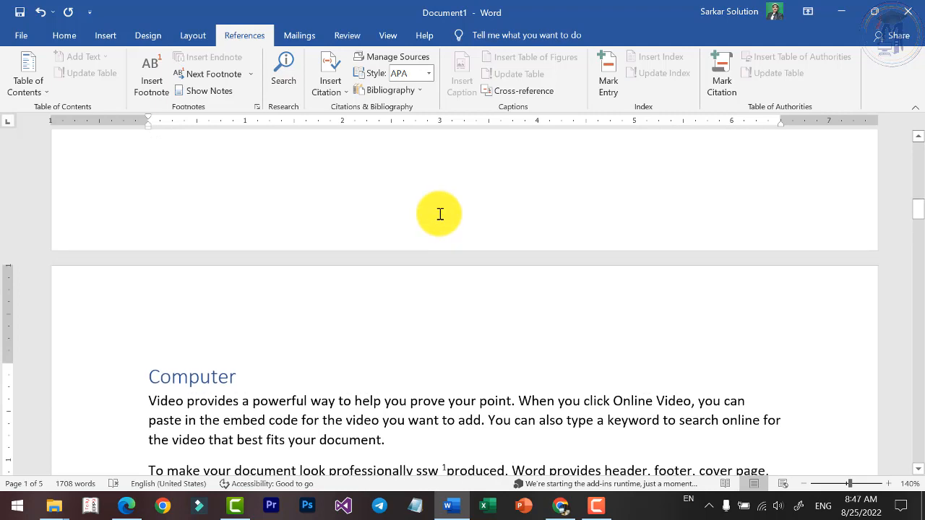
Insert an endnote on the word charts in the Computer section's third paragraph with the text "Data – Graphical – Chart".
{"action": "left_click", "coordinate": [333, 419]}
{"action": "scroll", "coordinate": [347, 409], "scroll_direction": "down", "scroll_amount": 3}
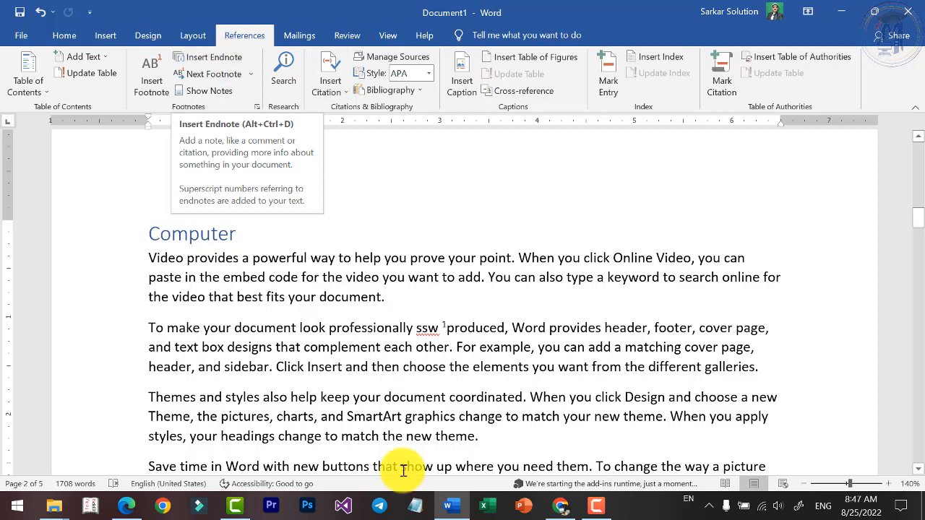
{"action": "double_click", "coordinate": [368, 423]}
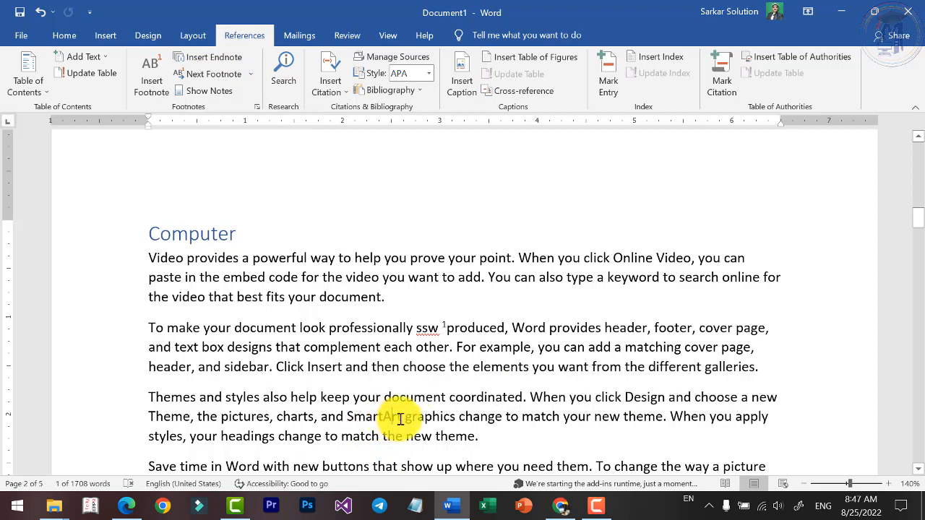
{"action": "double_click", "coordinate": [244, 417]}
{"action": "double_click", "coordinate": [297, 417]}
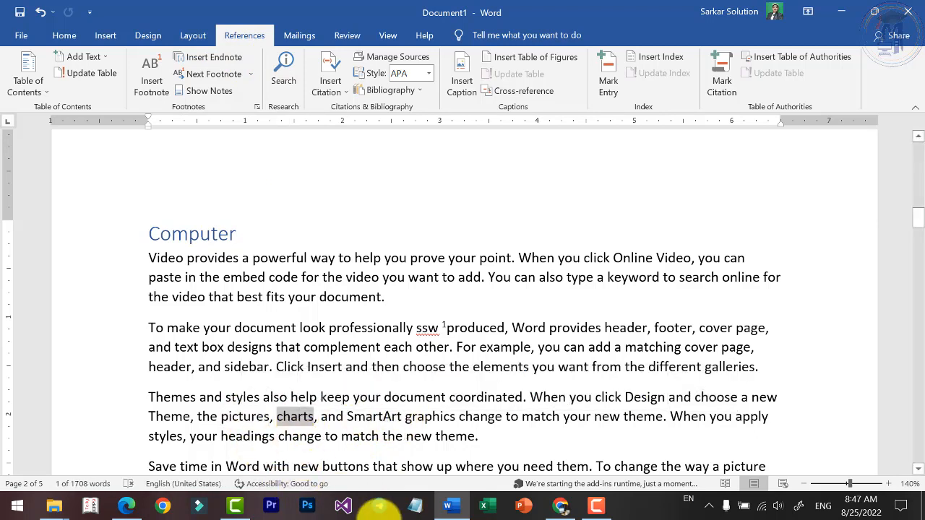
{"action": "left_click", "coordinate": [304, 425]}
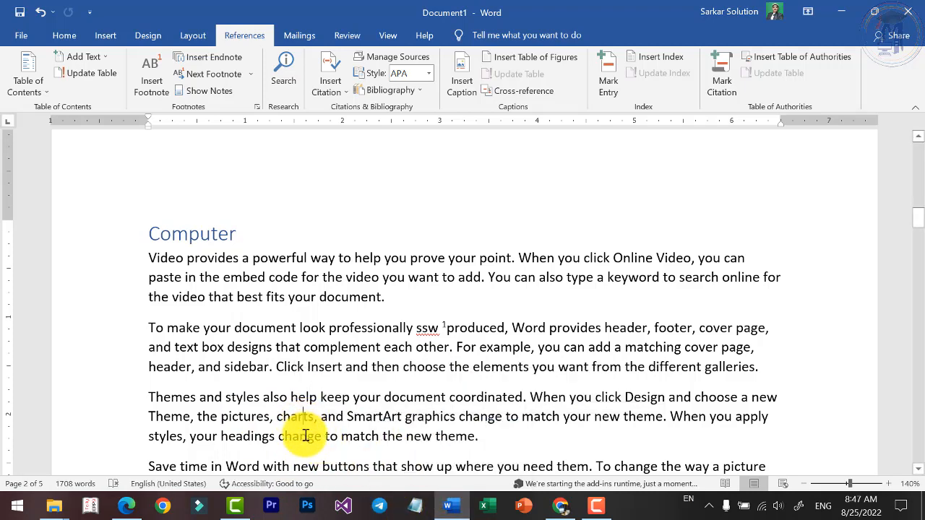
{"action": "double_click", "coordinate": [303, 425]}
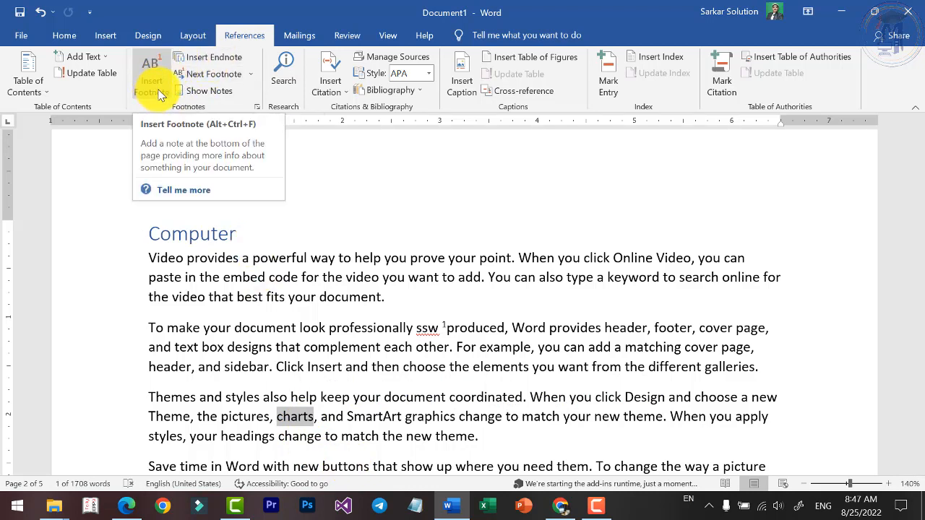
{"action": "left_click", "coordinate": [211, 62]}
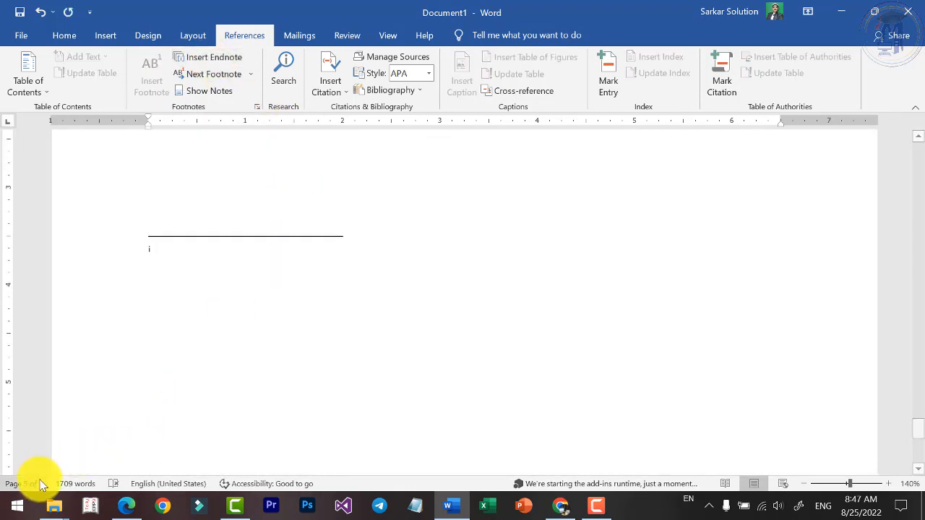
{"action": "scroll", "coordinate": [215, 305], "scroll_direction": "up", "scroll_amount": 3}
{"action": "scroll", "coordinate": [216, 305], "scroll_direction": "down", "scroll_amount": 3}
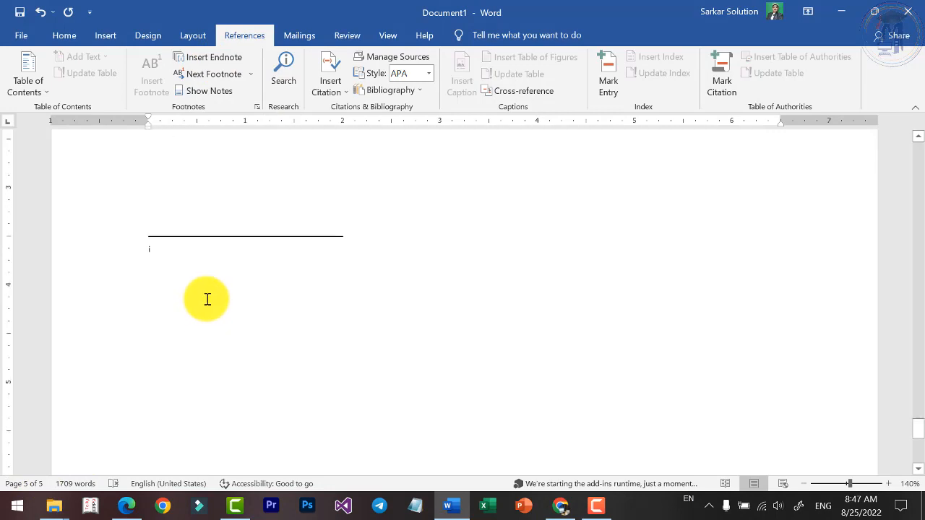
{"action": "scroll", "coordinate": [231, 301], "scroll_direction": "up", "scroll_amount": 3, "text": "ctrl"}
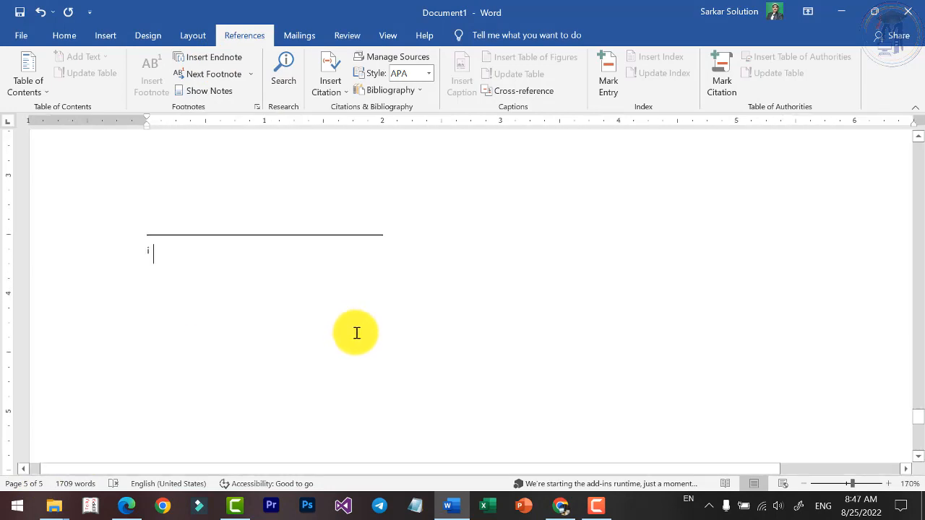
{"action": "type", "text": "R"}
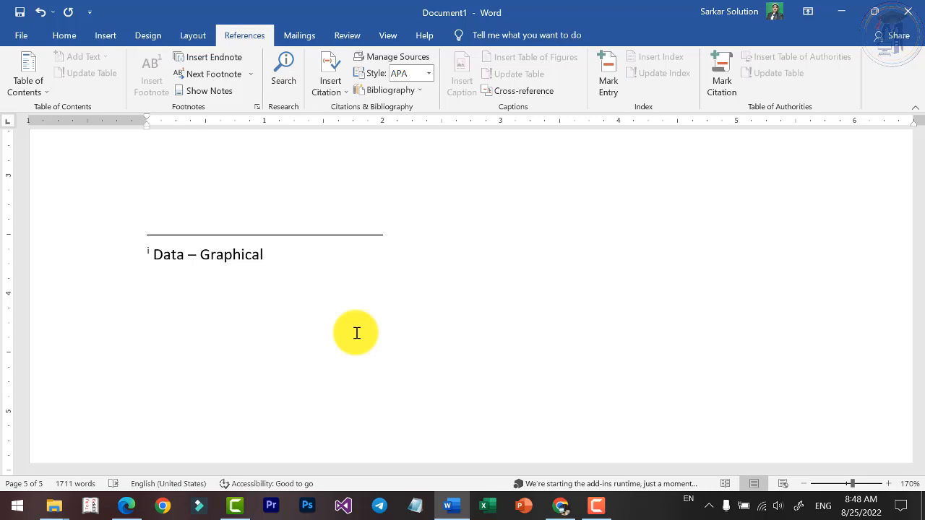
{"action": "type", "text": "- Chart"}
{"action": "key", "text": "BackSpace"}
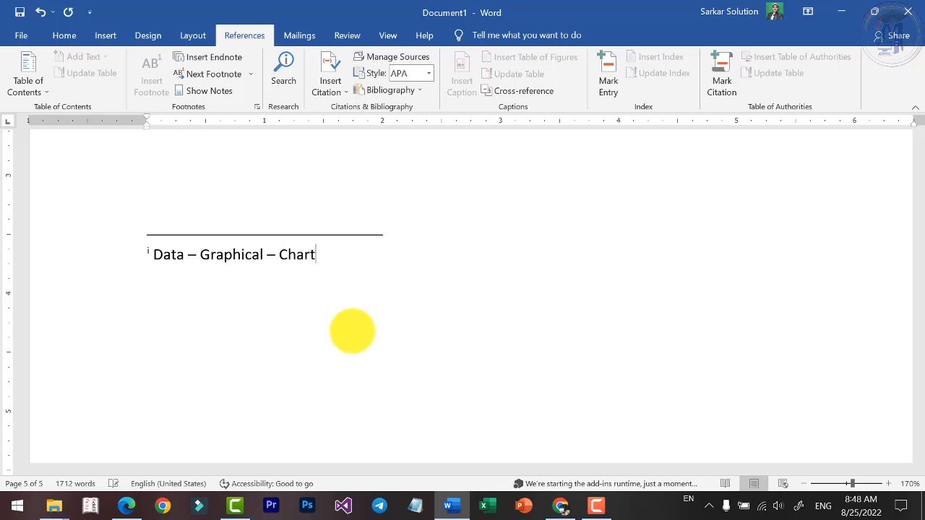
Review the endnote text and check its preview at the reference mark beside charts in the Computer section.
{"action": "left_click", "coordinate": [171, 253]}
{"action": "left_click", "coordinate": [224, 256]}
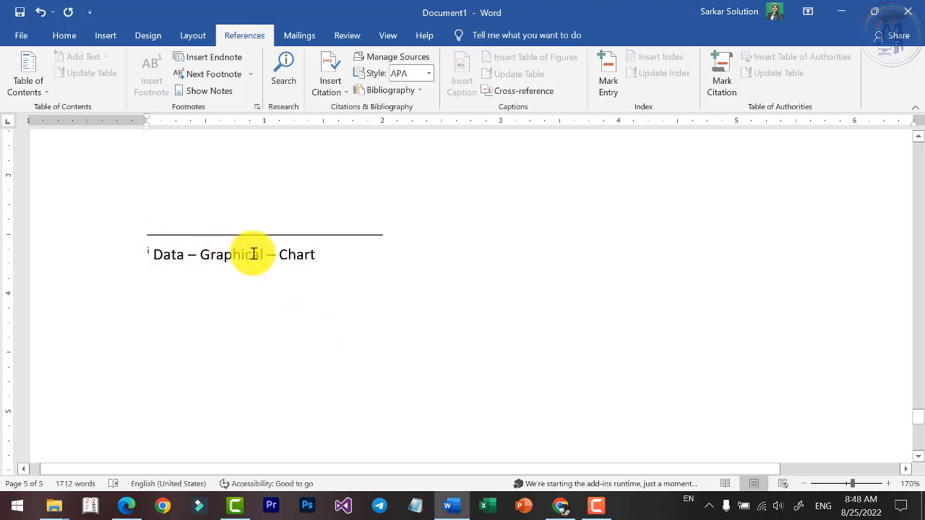
{"action": "left_click", "coordinate": [304, 257]}
{"action": "left_click_drag", "start_coordinate": [922, 423], "coordinate": [917, 153]}
{"action": "left_click", "coordinate": [394, 366], "text": "ctrl"}
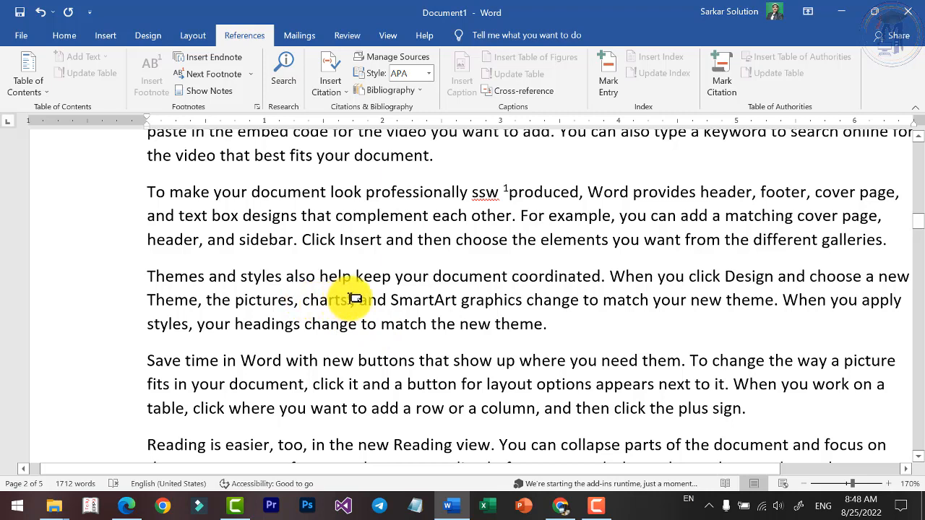
{"action": "mouse_move", "coordinate": [355, 299]}
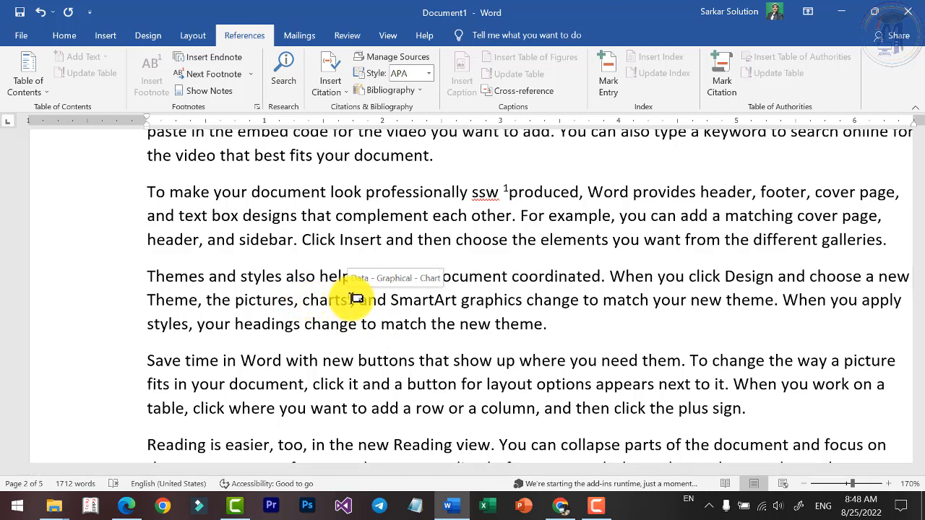
Insert an endnote on the word Save in the Computer section's fourth paragraph with the text "Data- Ram- Hard Disk".
{"action": "scroll", "coordinate": [355, 298], "scroll_direction": "down", "scroll_amount": 2}
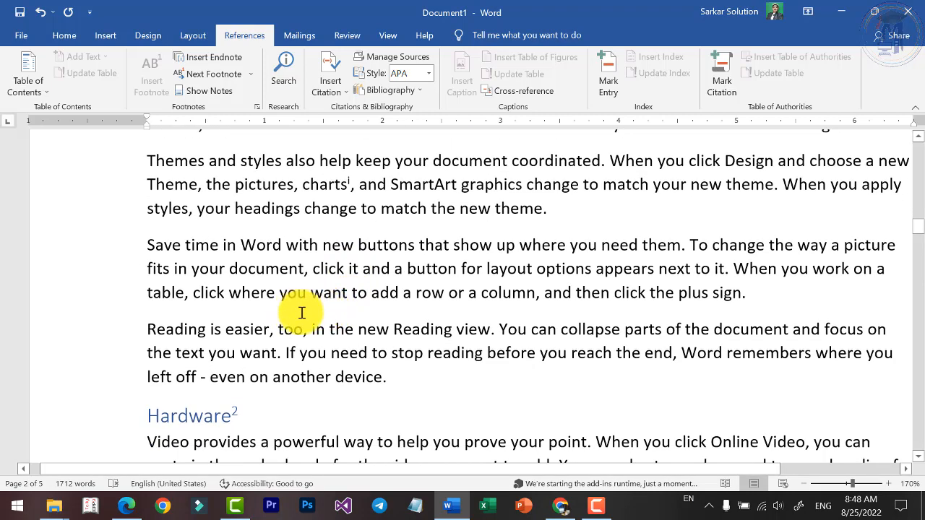
{"action": "double_click", "coordinate": [155, 245]}
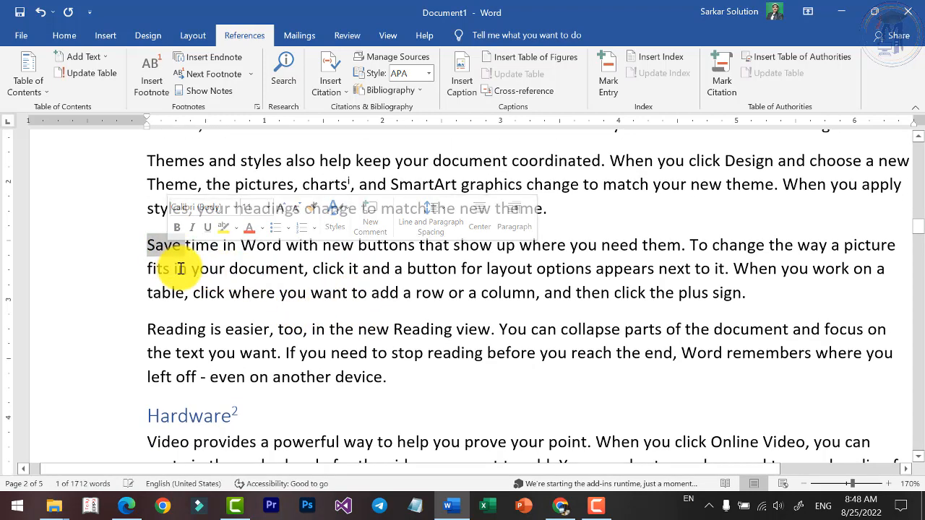
{"action": "left_click", "coordinate": [201, 59]}
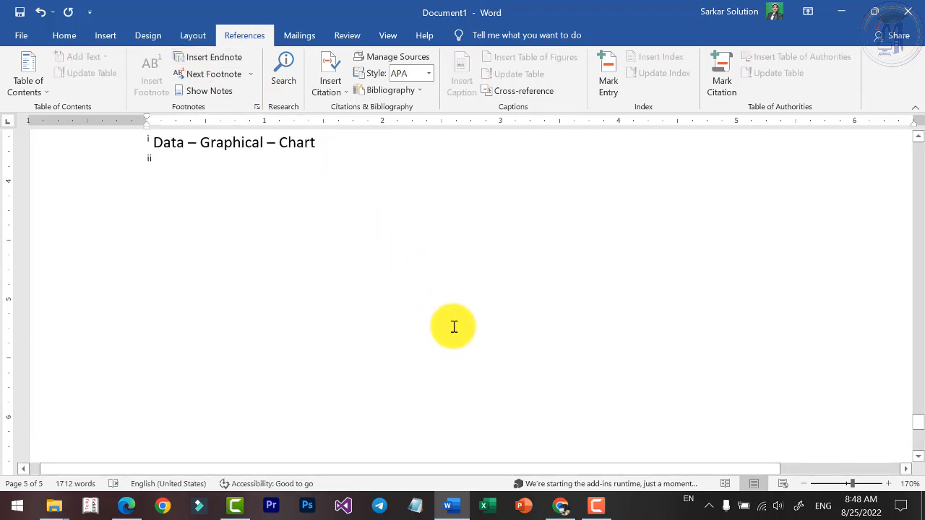
{"action": "type", "text": "Ram- Hard Disk"}
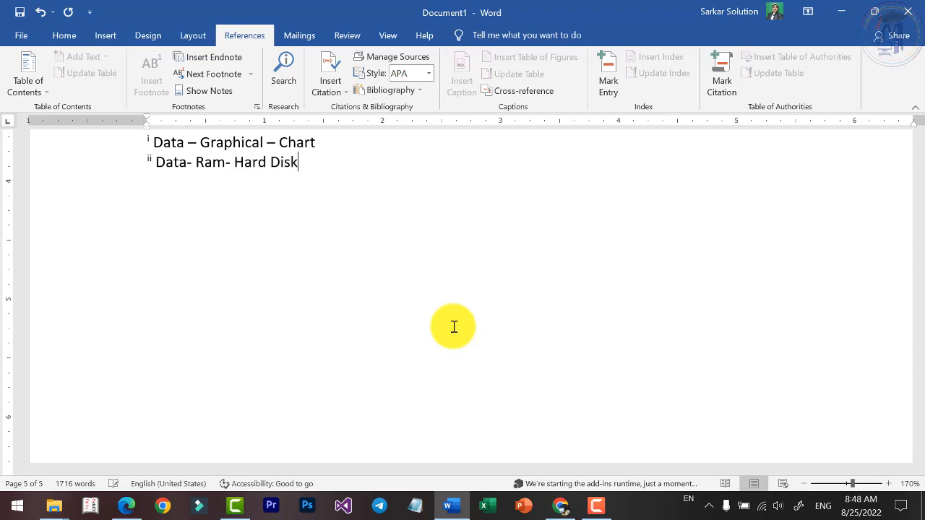
{"action": "left_click", "coordinate": [238, 162]}
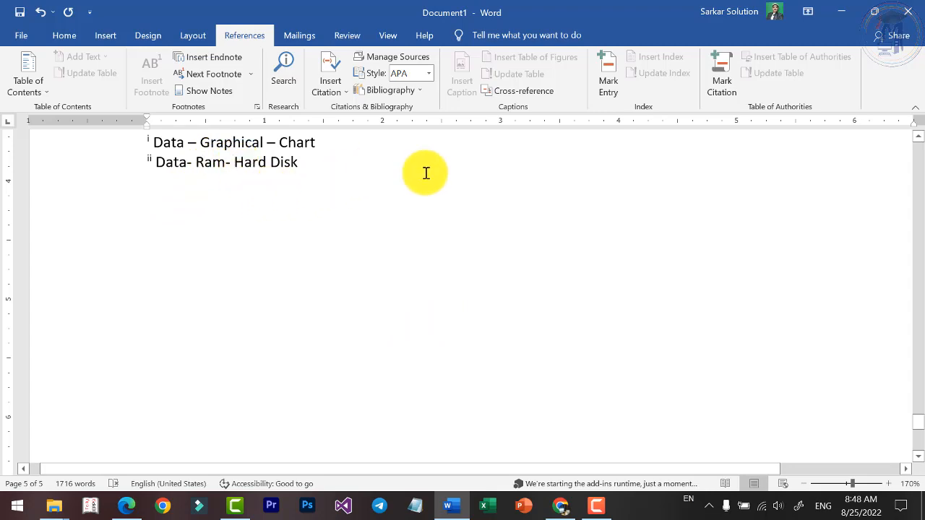
Step through the footnotes from the Computer section's first paragraph to the reference marks beside ssw and the Hardware heading.
{"action": "left_click_drag", "start_coordinate": [918, 426], "coordinate": [918, 144]}
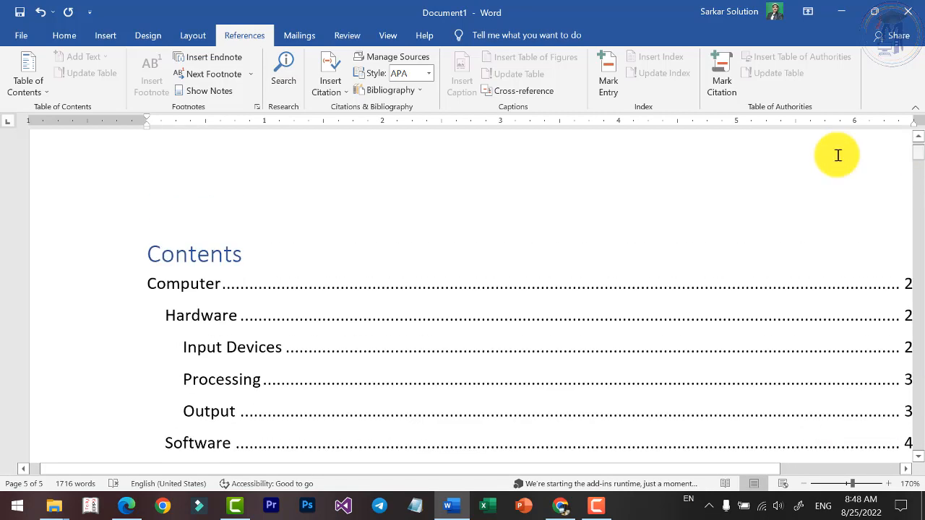
{"action": "scroll", "coordinate": [341, 391], "scroll_direction": "down", "scroll_amount": 15}
{"action": "scroll", "coordinate": [416, 367], "scroll_direction": "down", "scroll_amount": 5}
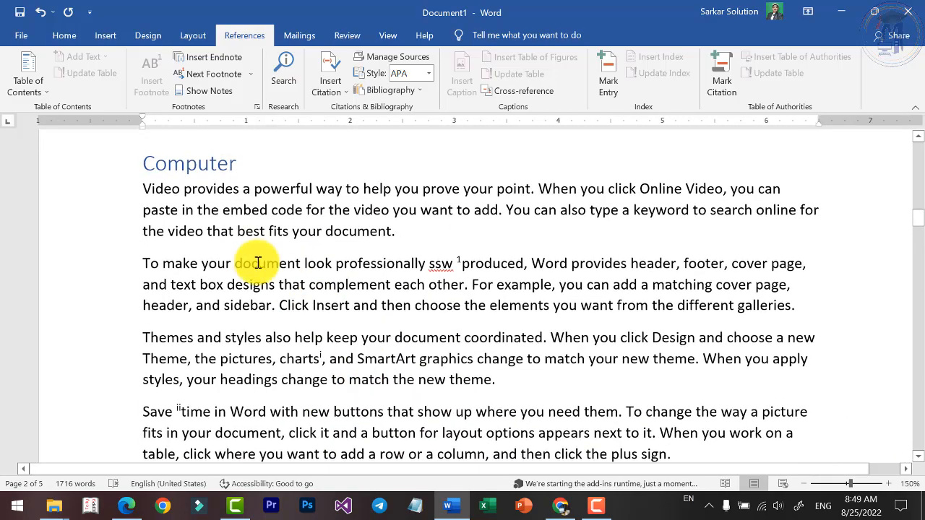
{"action": "left_click", "coordinate": [198, 190]}
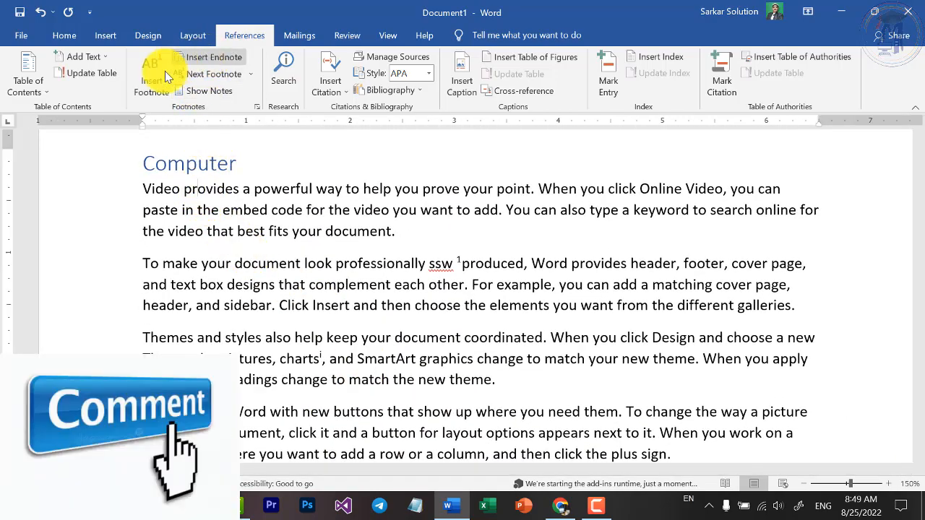
{"action": "left_click", "coordinate": [222, 74]}
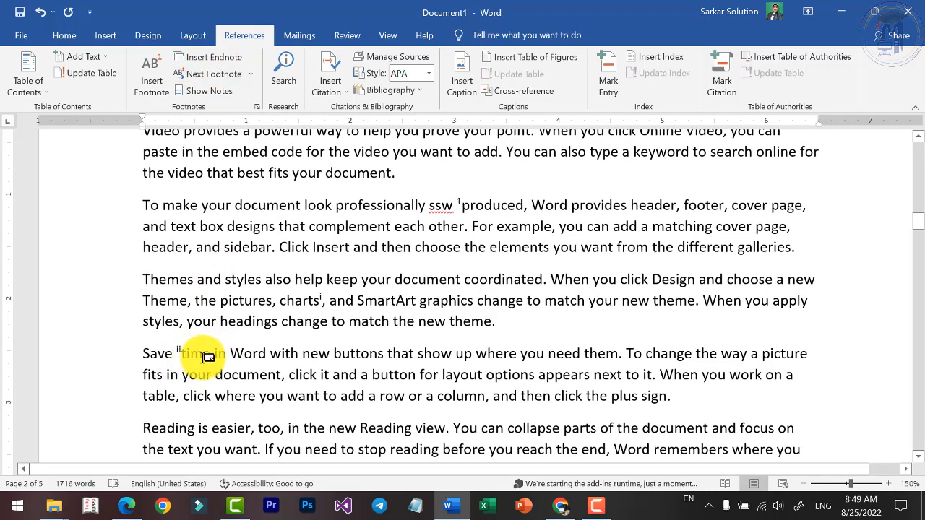
{"action": "left_click", "coordinate": [211, 76]}
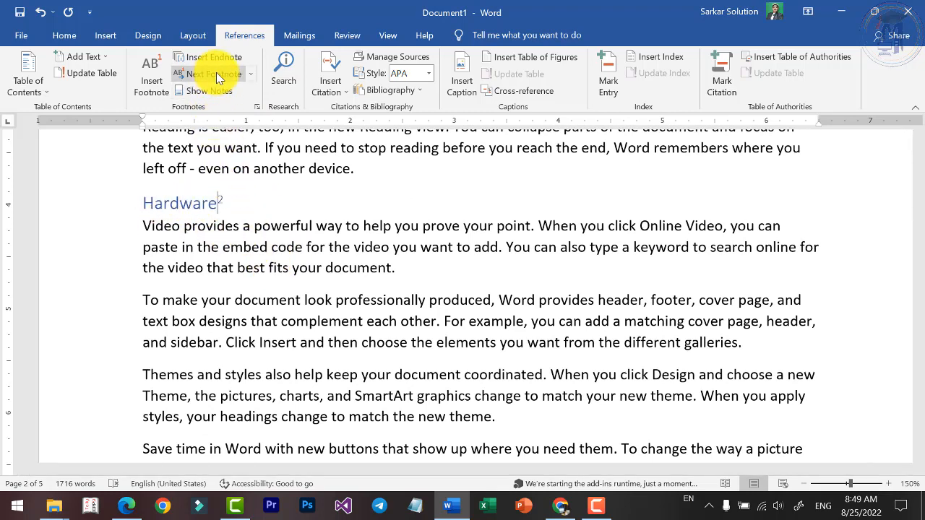
Try to jump to the next endnote from the Hardware heading.
{"action": "left_click", "coordinate": [250, 75]}
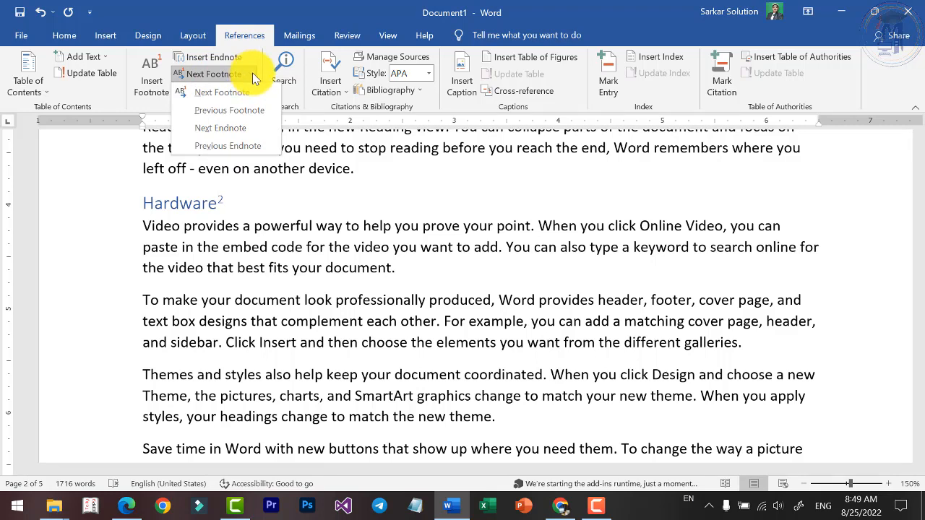
{"action": "left_click", "coordinate": [253, 75]}
{"action": "left_click", "coordinate": [249, 74]}
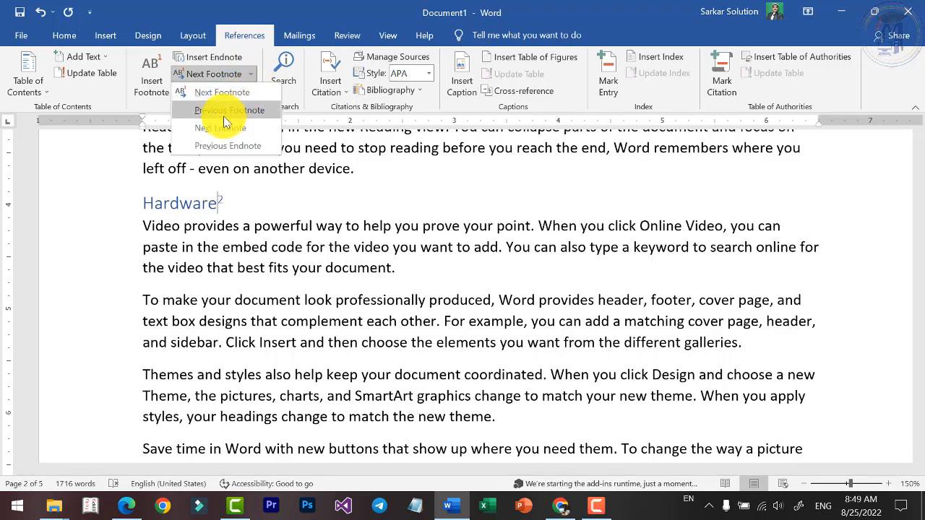
{"action": "left_click", "coordinate": [218, 135]}
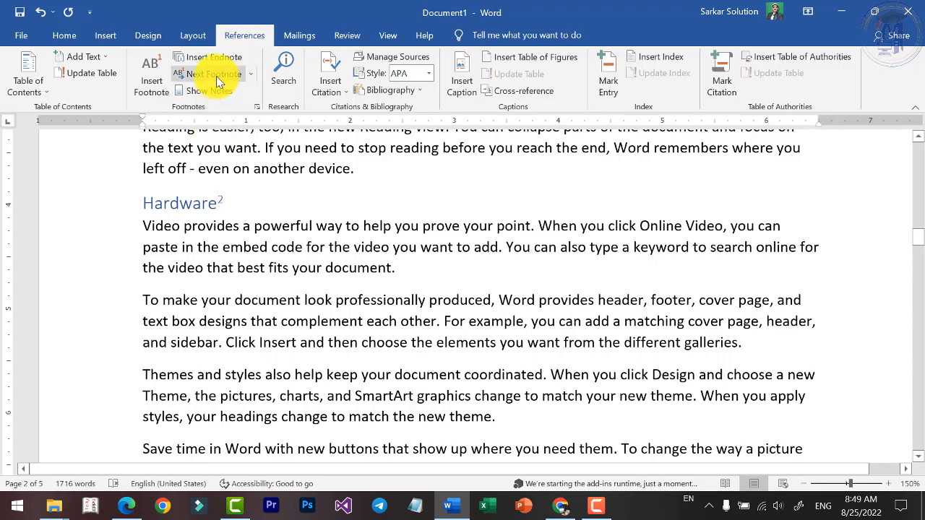
{"action": "left_click", "coordinate": [246, 73]}
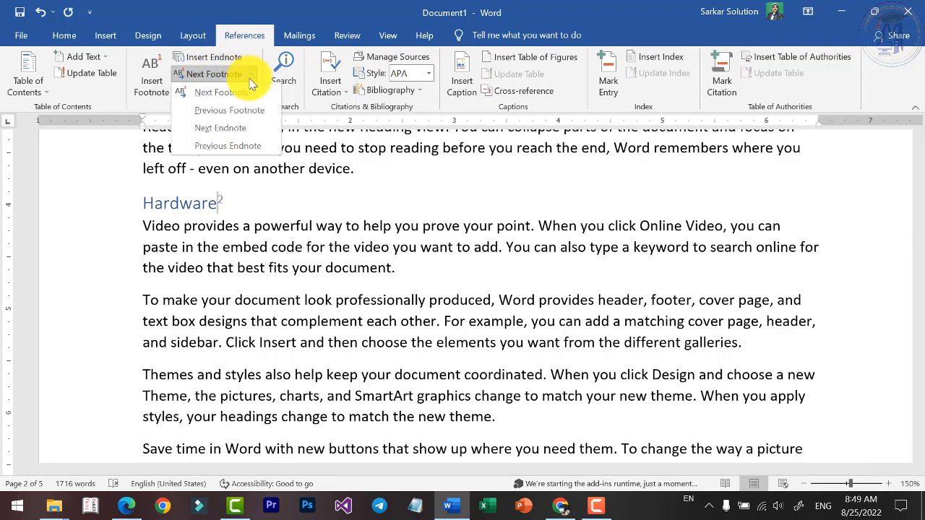
{"action": "left_click", "coordinate": [237, 133]}
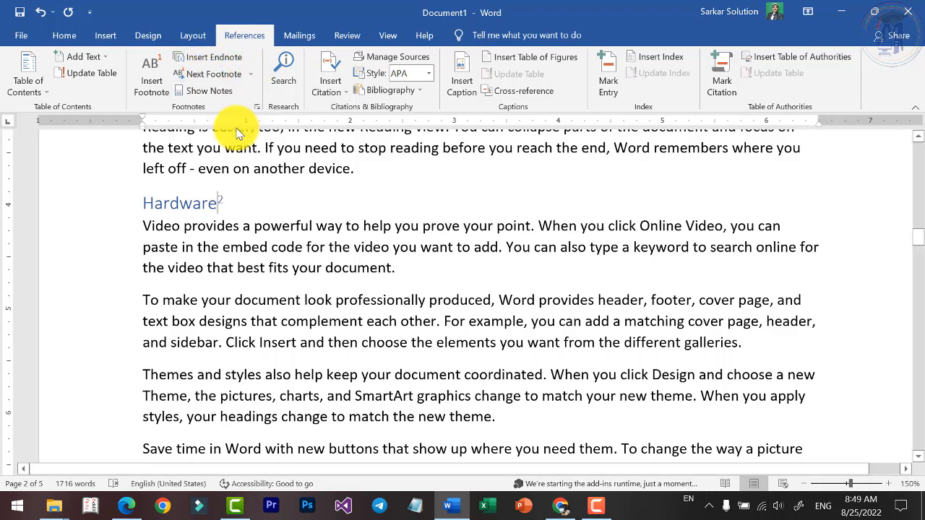
Step back through the previous endnotes from the Hardware heading to the reference marks beside Save and charts.
{"action": "left_click", "coordinate": [248, 74]}
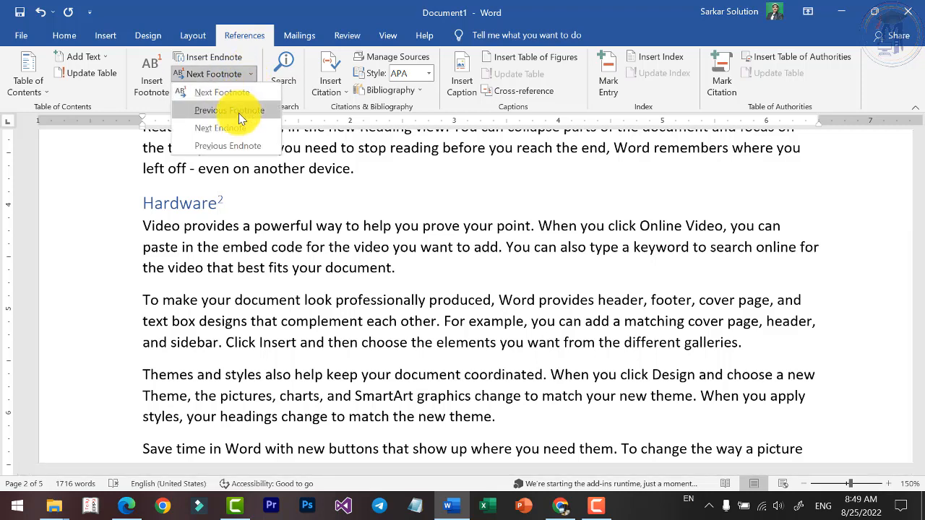
{"action": "left_click", "coordinate": [244, 144]}
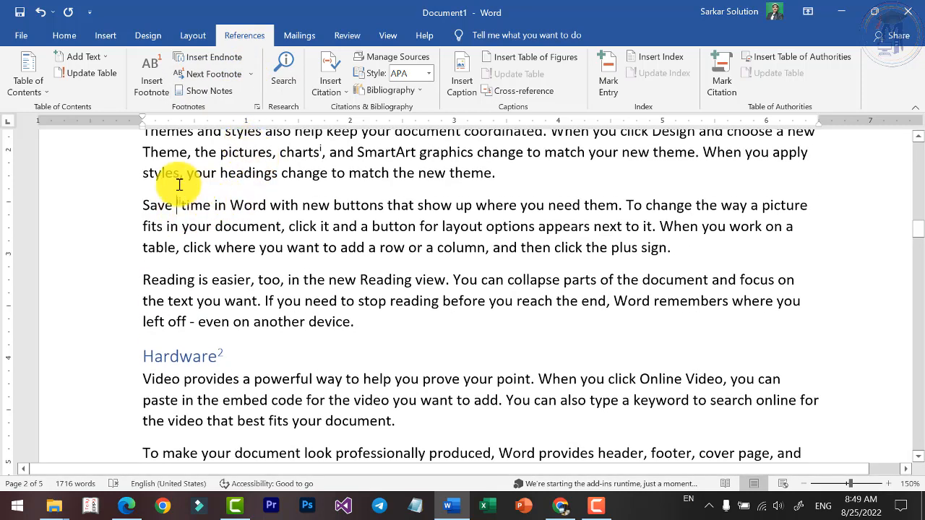
{"action": "left_click", "coordinate": [243, 76]}
{"action": "left_click", "coordinate": [249, 75]}
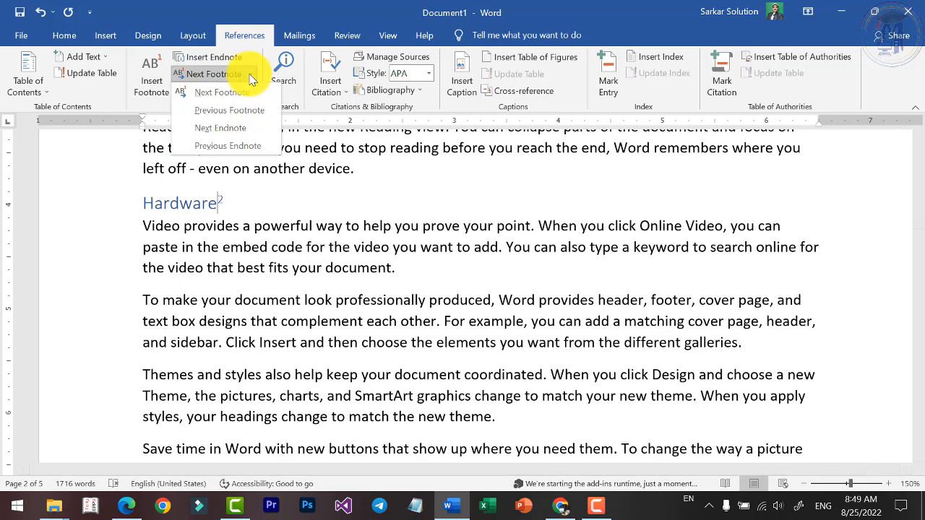
{"action": "left_click", "coordinate": [244, 144]}
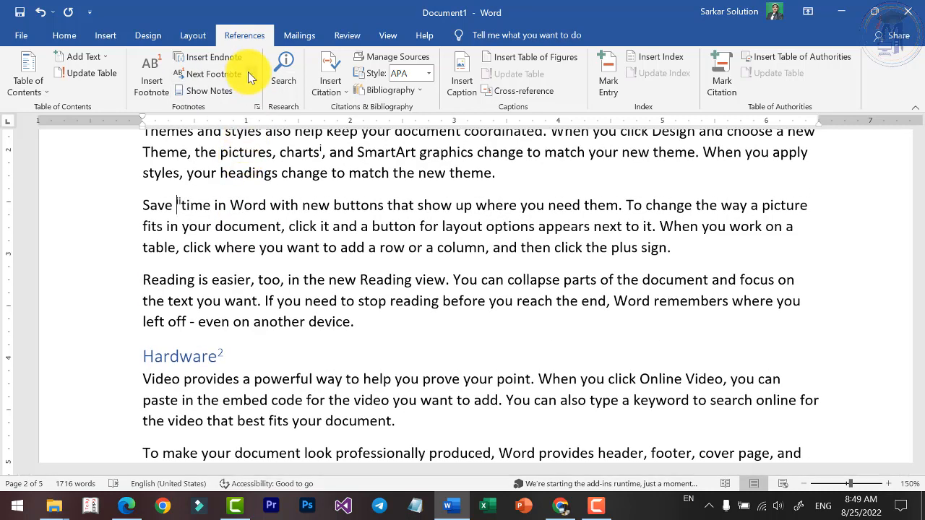
{"action": "left_click", "coordinate": [249, 74]}
{"action": "left_click", "coordinate": [250, 146]}
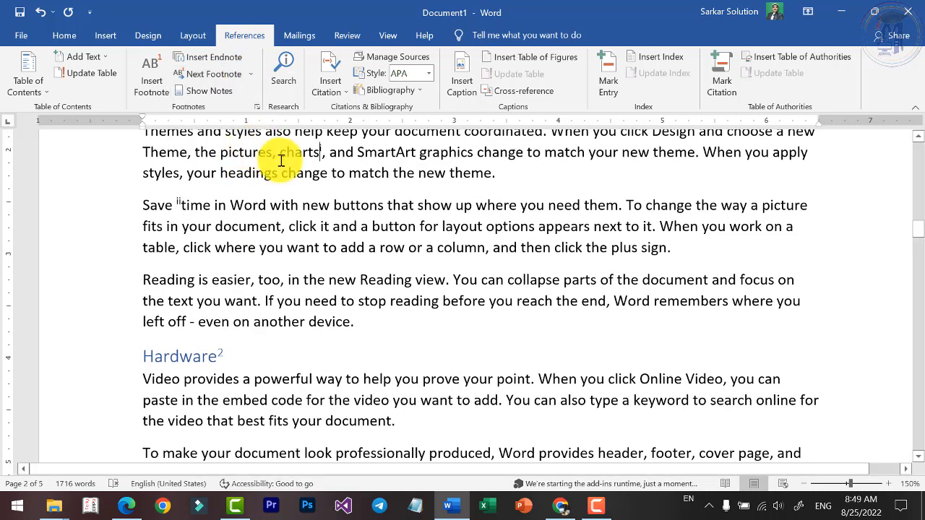
{"action": "left_click", "coordinate": [251, 74]}
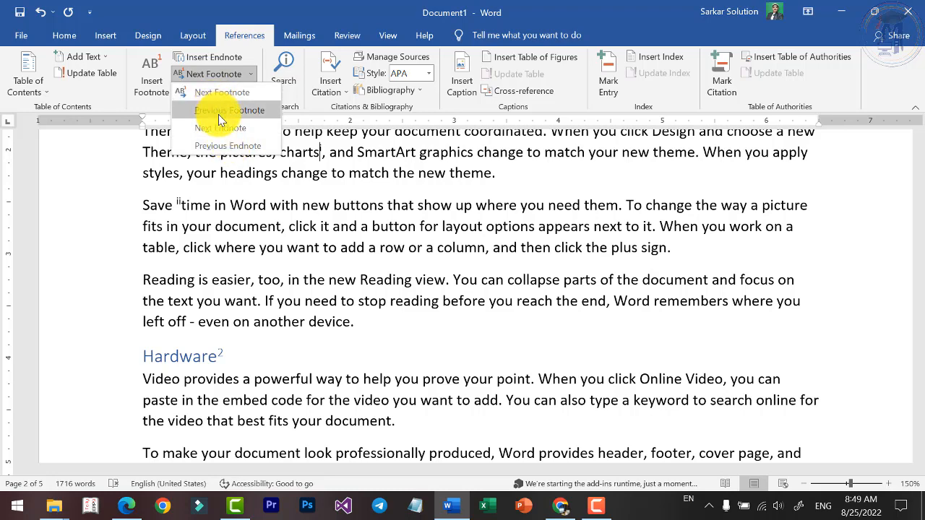
{"action": "left_click", "coordinate": [261, 181]}
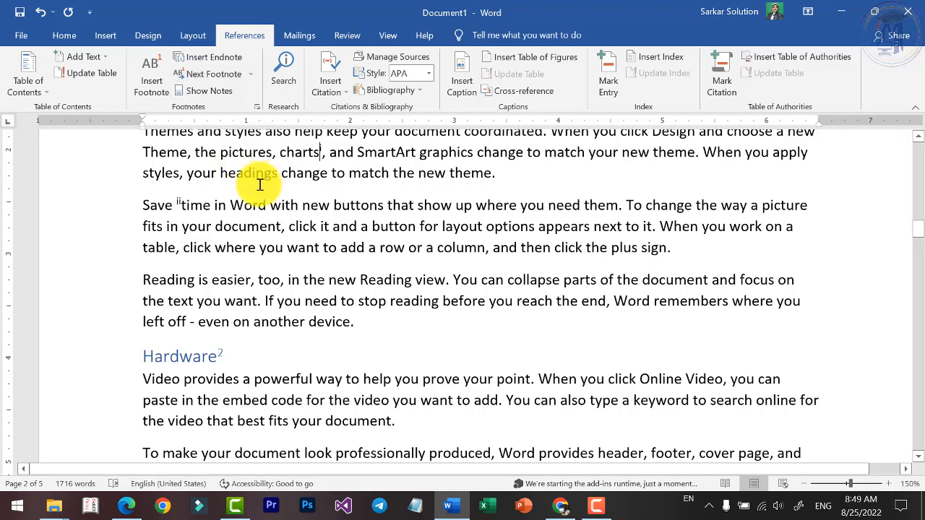
Show the endnote area from the word Save, and return to the endnote's reference mark in the text.
{"action": "left_click", "coordinate": [173, 203]}
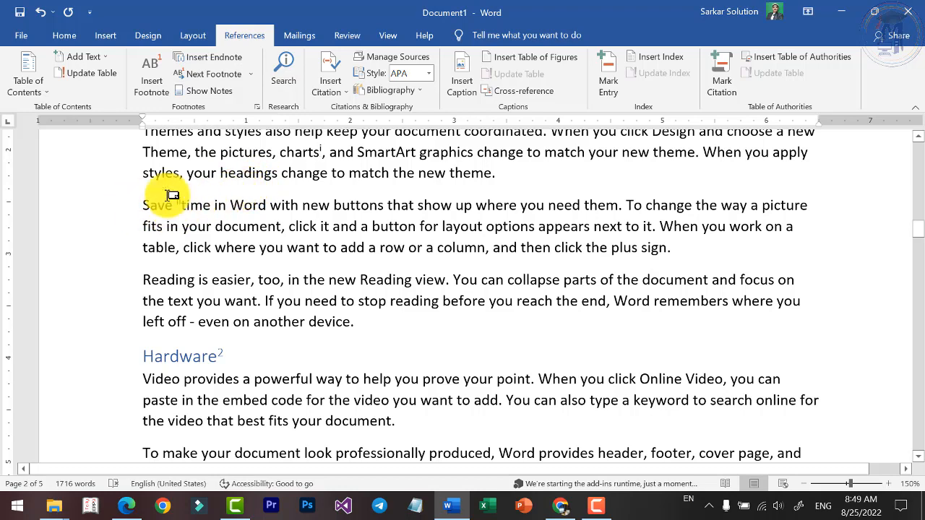
{"action": "left_click", "coordinate": [204, 92]}
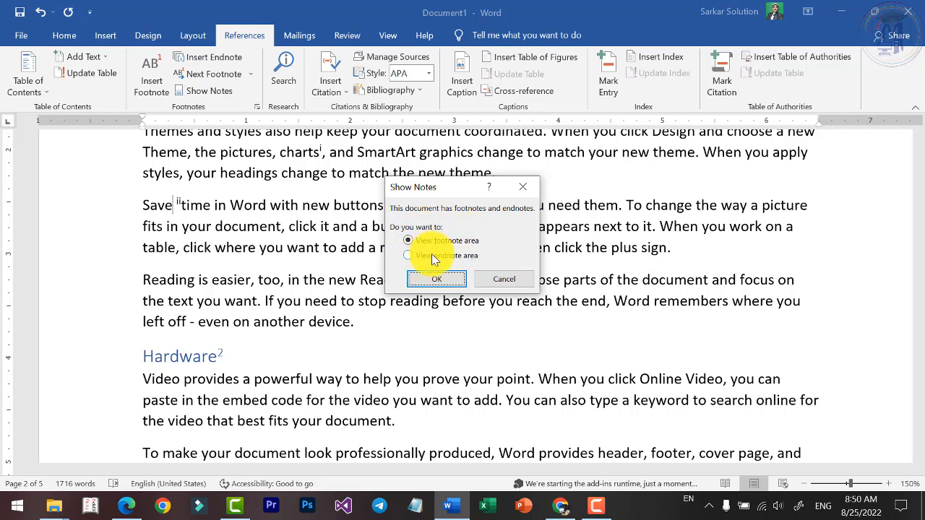
{"action": "left_click", "coordinate": [442, 282]}
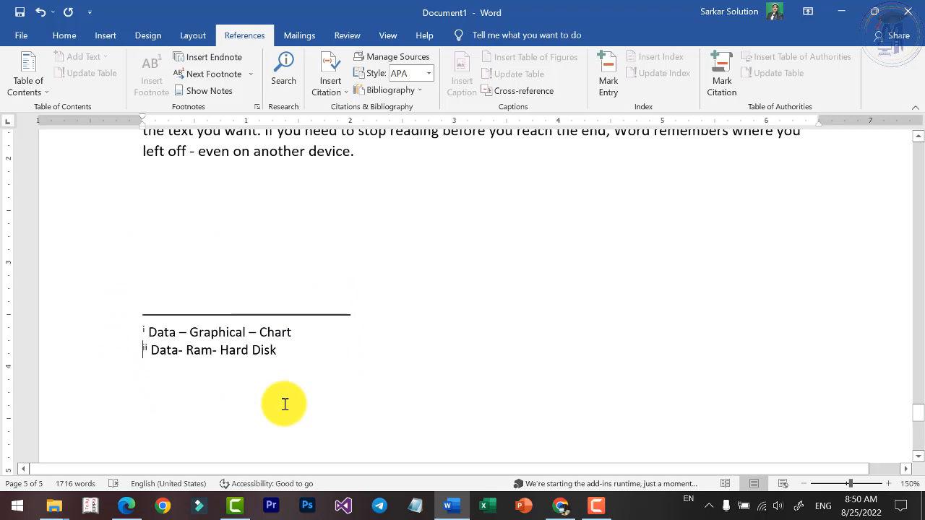
{"action": "left_click", "coordinate": [208, 93]}
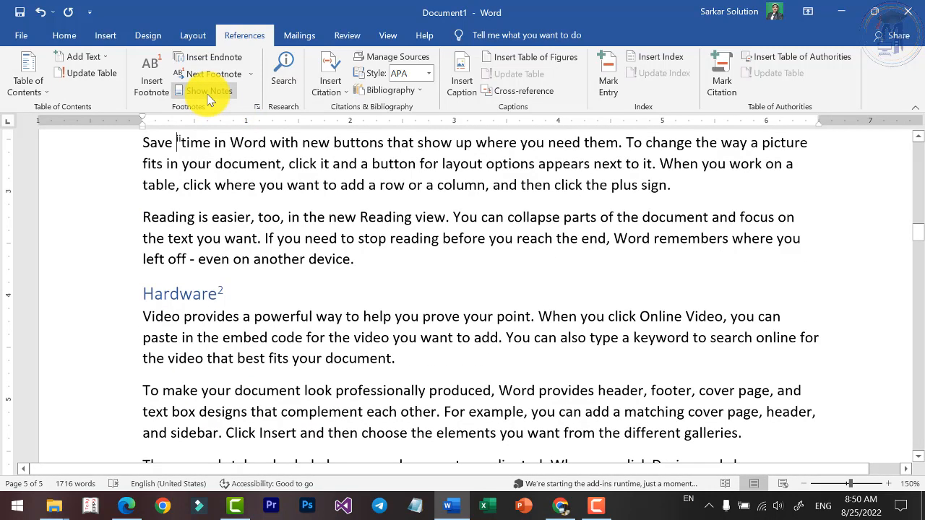
Show the footnote area to view the document's footnotes.
{"action": "left_click", "coordinate": [208, 94]}
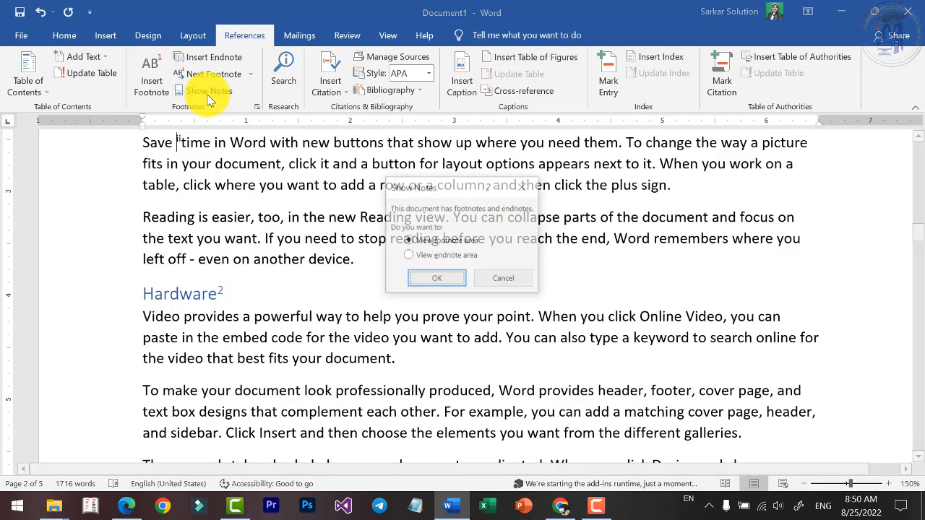
{"action": "left_click", "coordinate": [436, 240]}
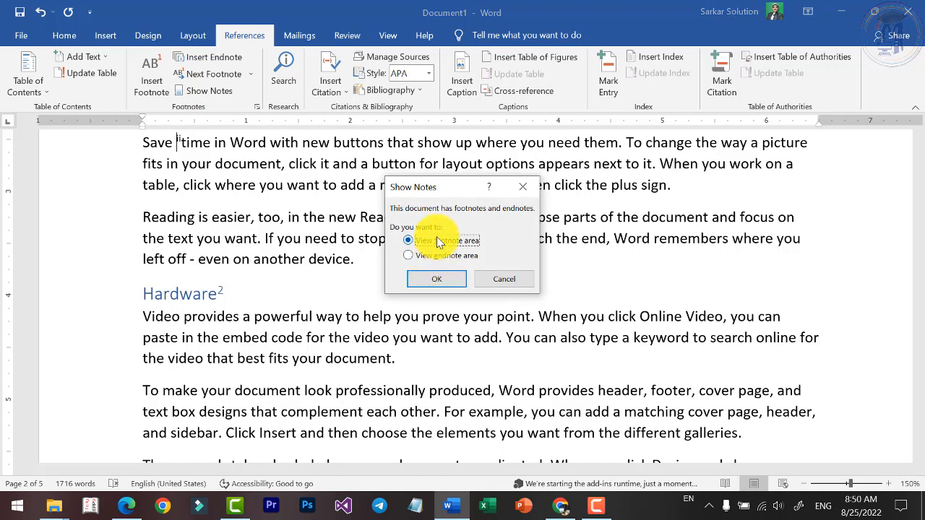
{"action": "left_click", "coordinate": [439, 279]}
{"action": "scroll", "coordinate": [201, 204], "scroll_direction": "up", "scroll_amount": 2}
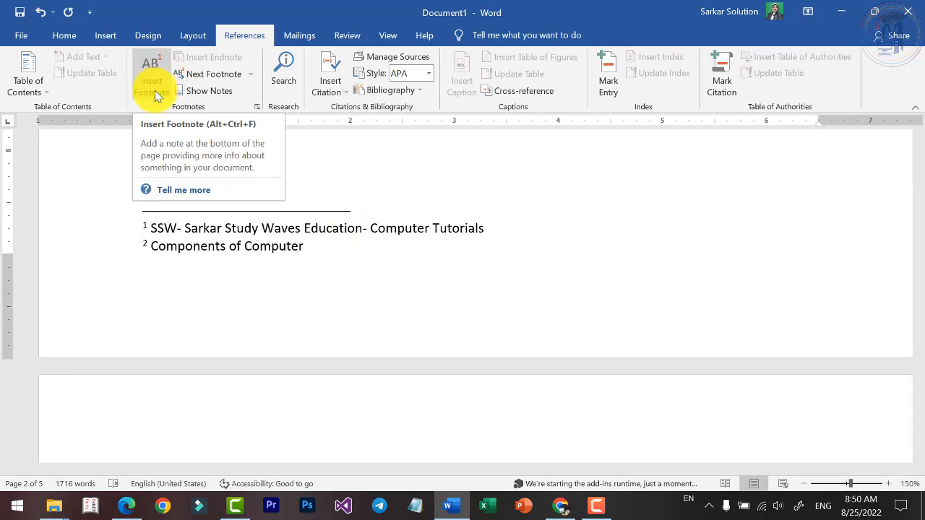
Select the word "document" in the "Themes and styles" paragraph of the Hardware section.
{"action": "scroll", "coordinate": [392, 320], "scroll_direction": "up", "scroll_amount": 5}
{"action": "left_click", "coordinate": [451, 311]}
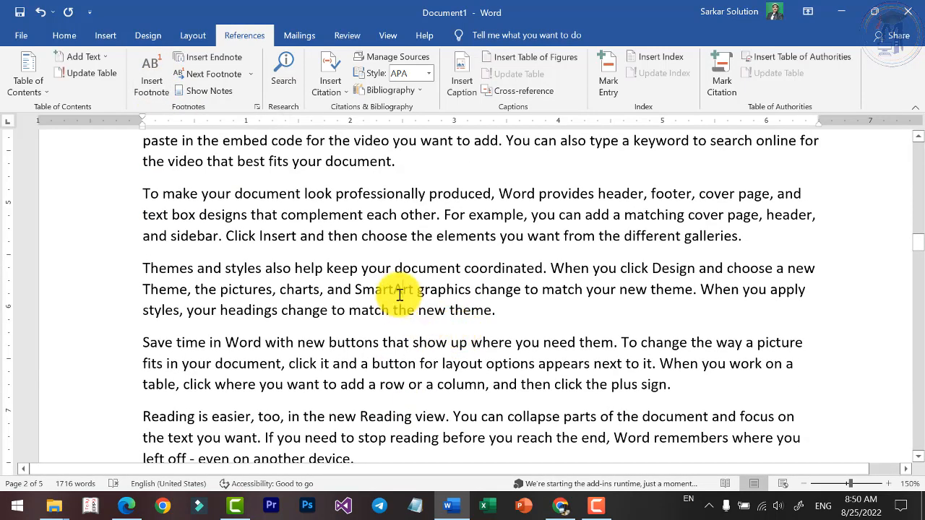
{"action": "left_click_drag", "start_coordinate": [396, 268], "coordinate": [460, 268]}
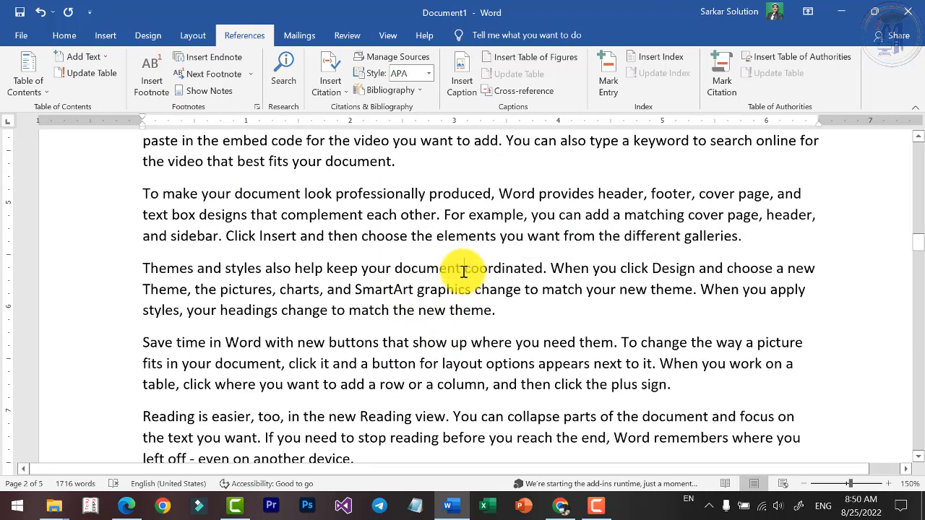
{"action": "left_click", "coordinate": [419, 275]}
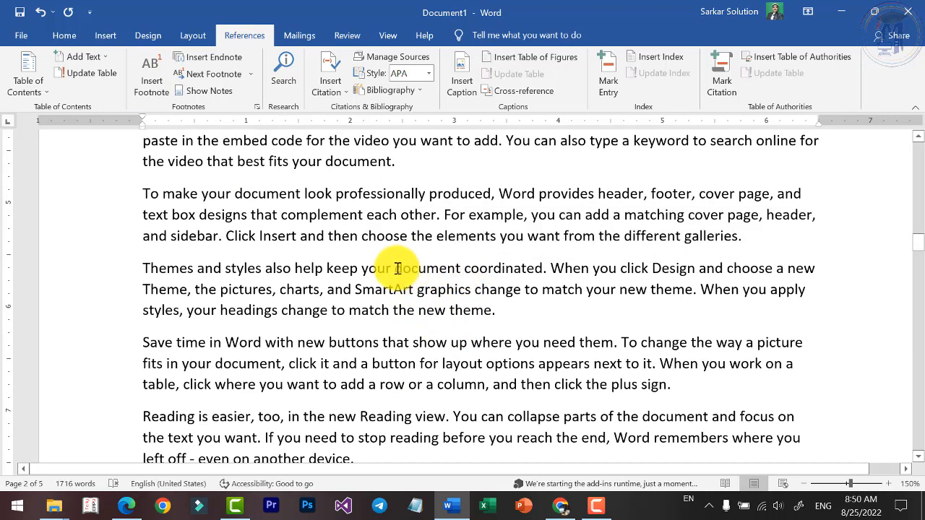
{"action": "left_click_drag", "start_coordinate": [391, 268], "coordinate": [460, 271]}
{"action": "left_click", "coordinate": [401, 273]}
{"action": "left_click", "coordinate": [440, 273]}
{"action": "left_click_drag", "start_coordinate": [394, 268], "coordinate": [464, 268]}
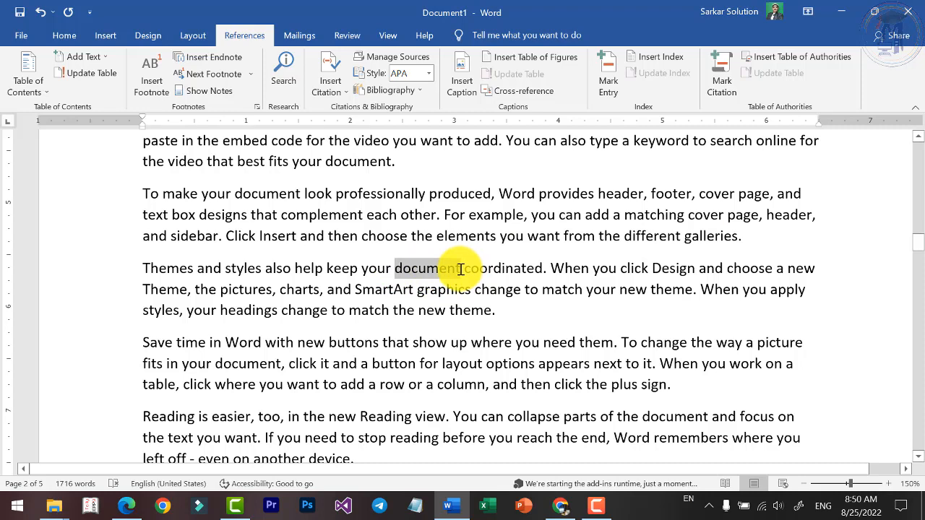
{"action": "left_click_drag", "start_coordinate": [460, 269], "coordinate": [462, 269]}
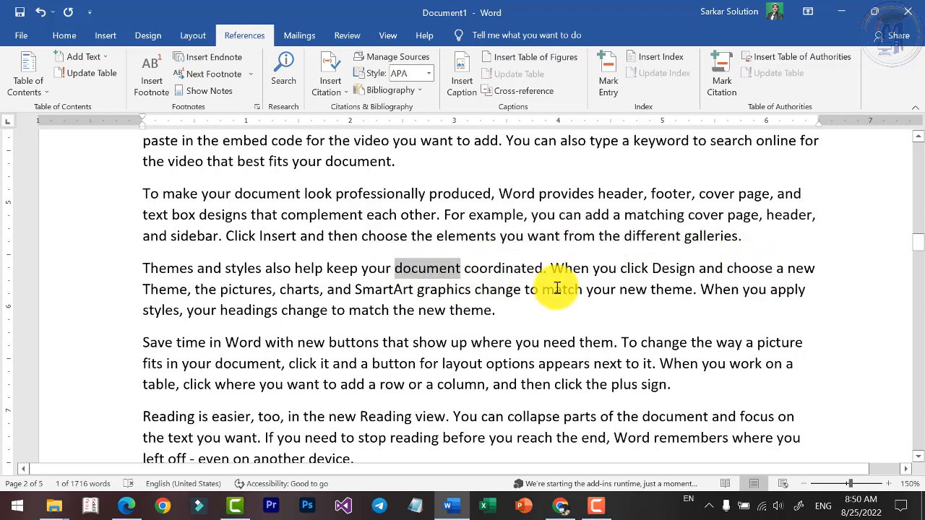
{"action": "scroll", "coordinate": [423, 268], "scroll_direction": "down", "scroll_amount": 5}
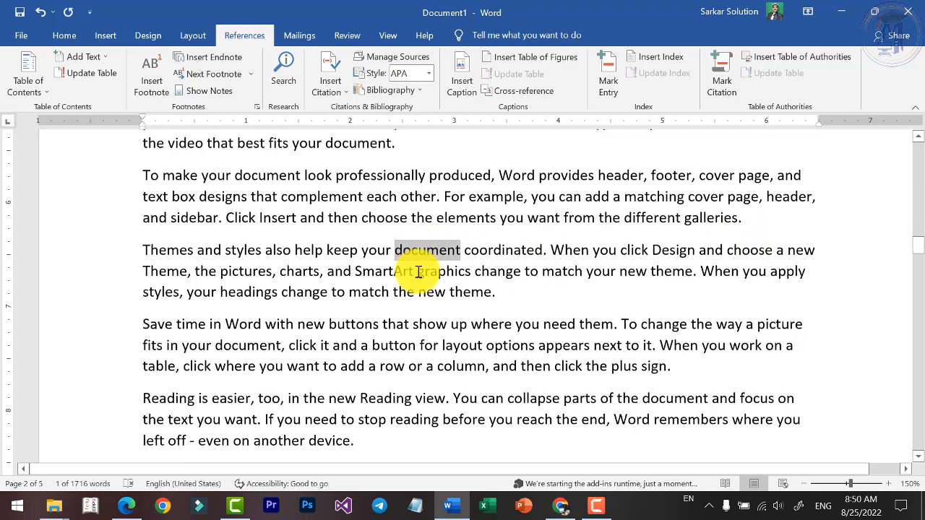
Add a line containing a person's full name below the first paragraph of the Computer section.
{"action": "left_click", "coordinate": [160, 181]}
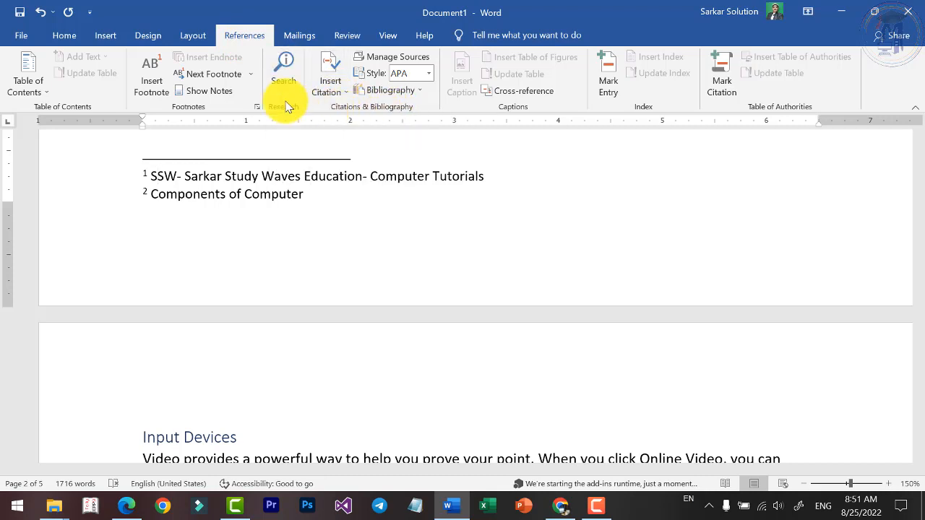
{"action": "scroll", "coordinate": [298, 260], "scroll_direction": "down", "scroll_amount": 6}
{"action": "scroll", "coordinate": [298, 261], "scroll_direction": "up", "scroll_amount": 5}
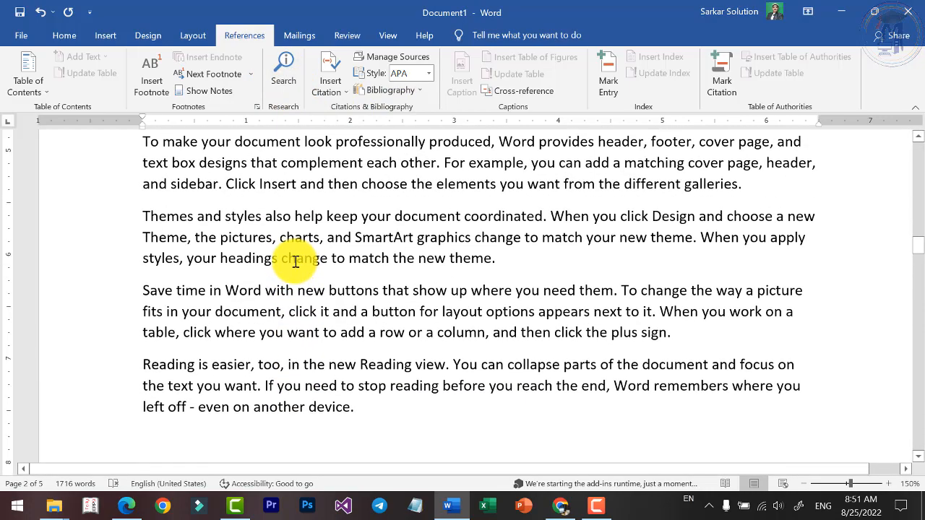
{"action": "scroll", "coordinate": [251, 259], "scroll_direction": "up", "scroll_amount": 5}
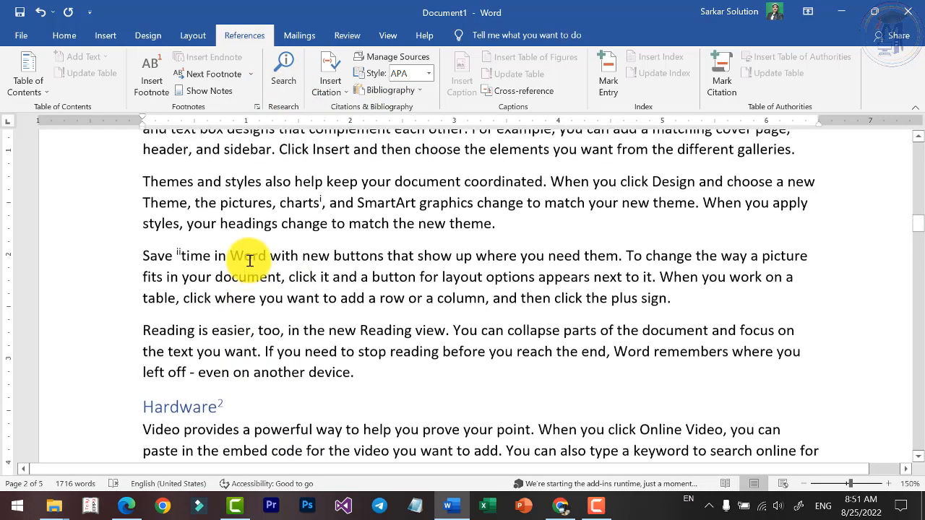
{"action": "left_click", "coordinate": [438, 340]}
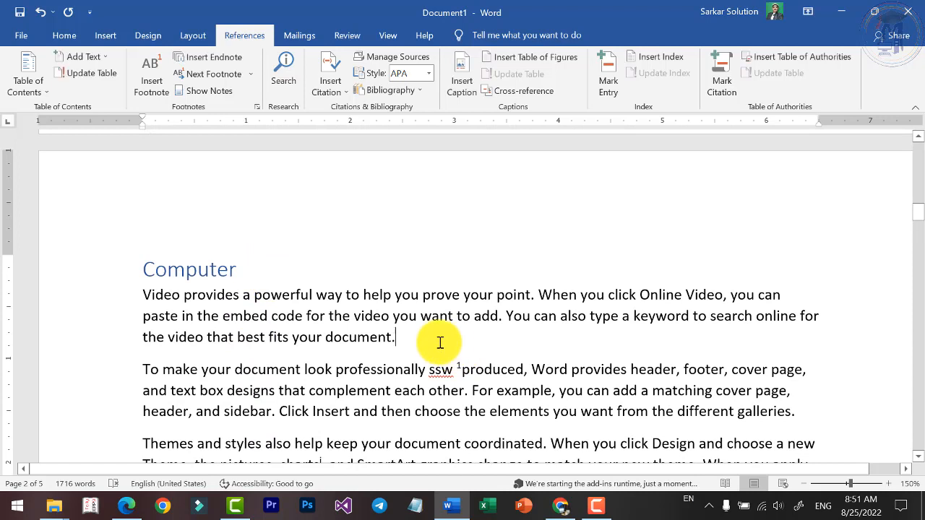
{"action": "key", "text": "Return"}
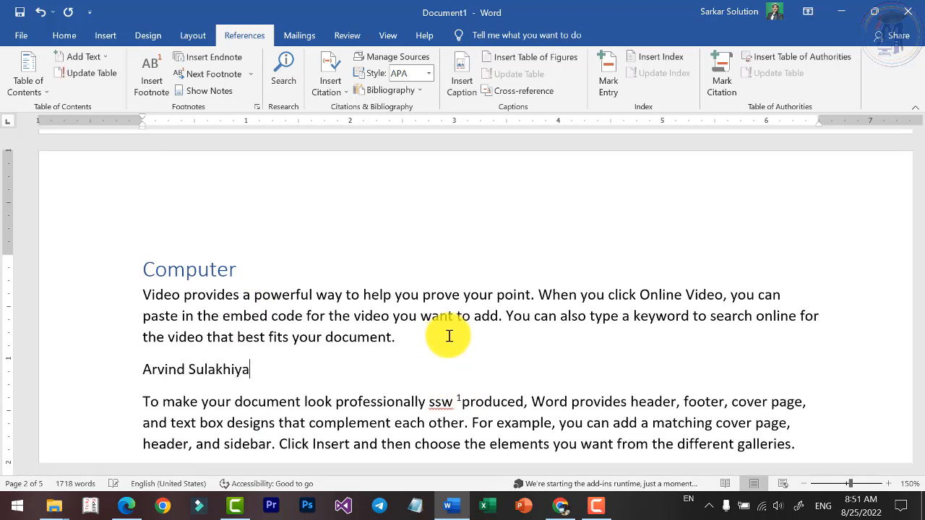
Look up the person's name from the new line with the Search research tool and examine the web and file results.
{"action": "left_click_drag", "start_coordinate": [143, 369], "coordinate": [247, 369]}
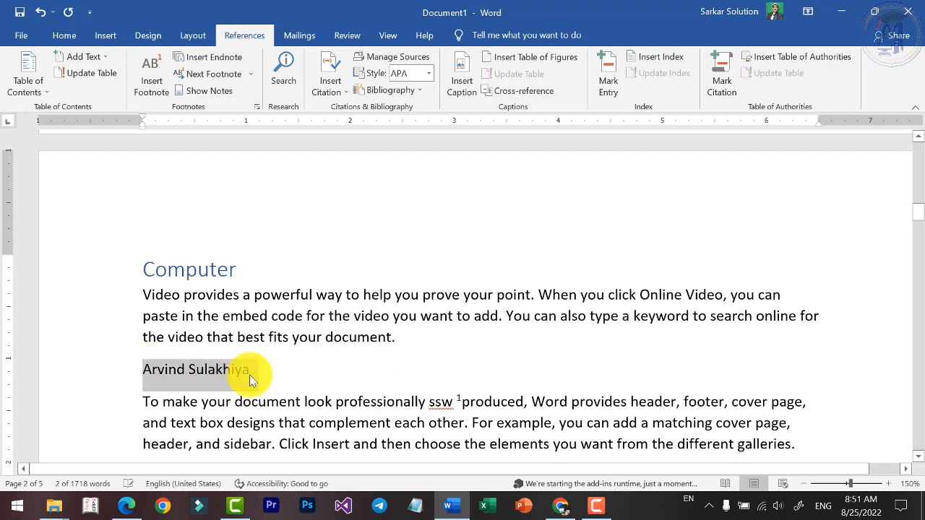
{"action": "left_click", "coordinate": [292, 95]}
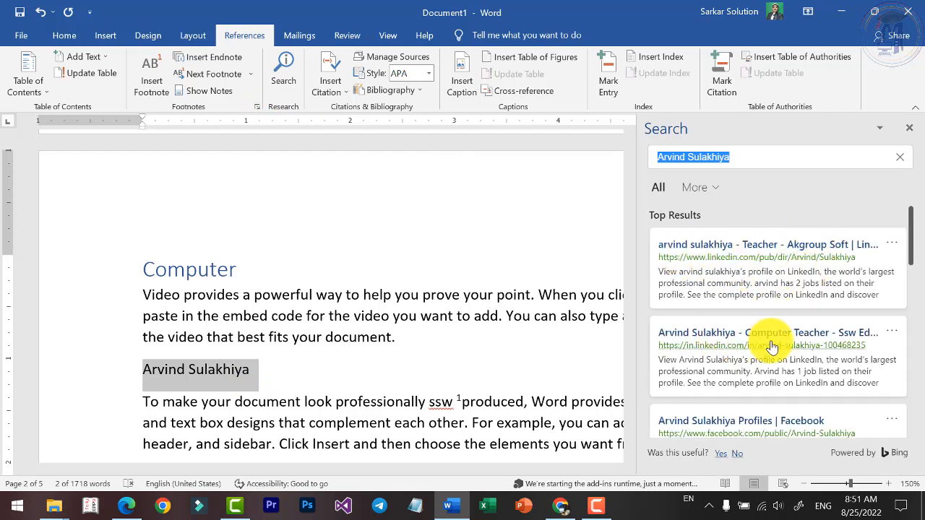
{"action": "scroll", "coordinate": [730, 355], "scroll_direction": "down", "scroll_amount": 1}
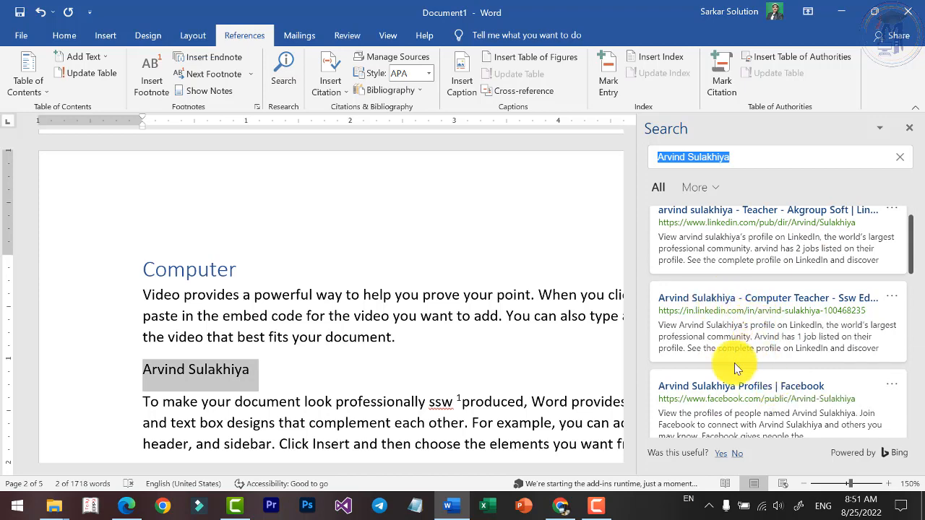
{"action": "scroll", "coordinate": [731, 394], "scroll_direction": "down", "scroll_amount": 2}
{"action": "scroll", "coordinate": [732, 398], "scroll_direction": "down", "scroll_amount": 1}
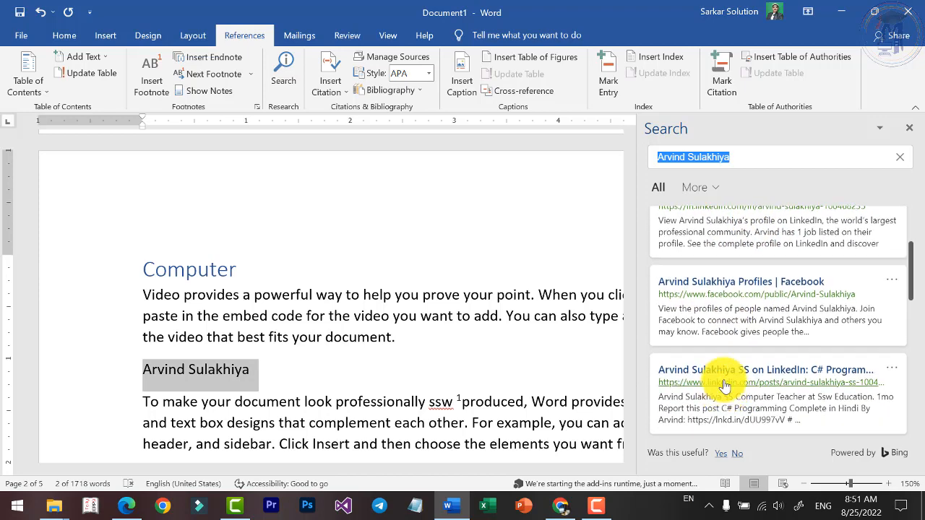
{"action": "scroll", "coordinate": [737, 399], "scroll_direction": "down", "scroll_amount": 2}
{"action": "scroll", "coordinate": [749, 404], "scroll_direction": "down", "scroll_amount": 3}
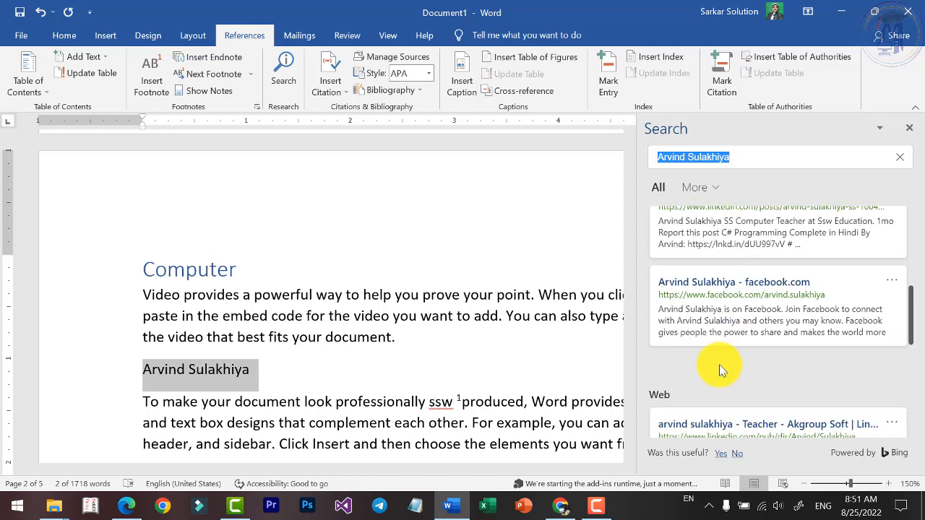
{"action": "scroll", "coordinate": [723, 369], "scroll_direction": "down", "scroll_amount": 2}
{"action": "scroll", "coordinate": [725, 363], "scroll_direction": "down", "scroll_amount": 2}
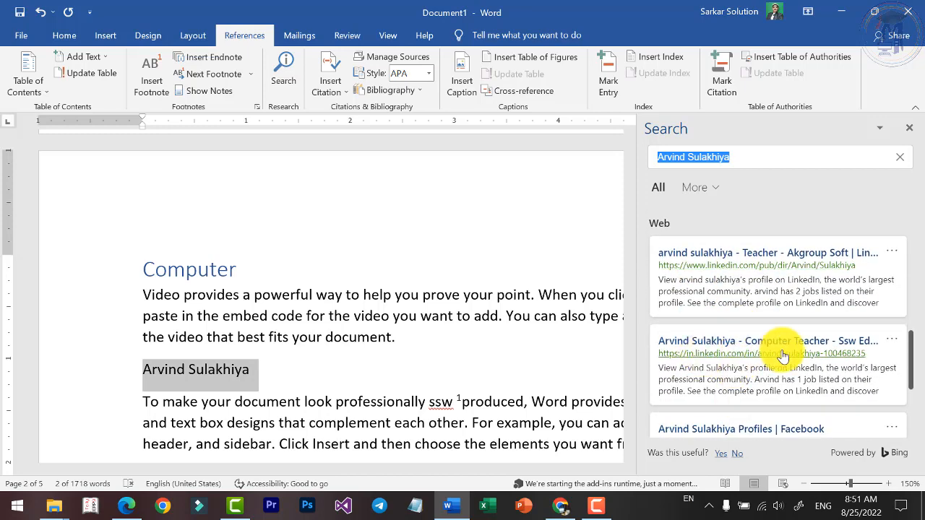
{"action": "scroll", "coordinate": [783, 351], "scroll_direction": "down", "scroll_amount": 3}
{"action": "scroll", "coordinate": [723, 361], "scroll_direction": "down", "scroll_amount": 2}
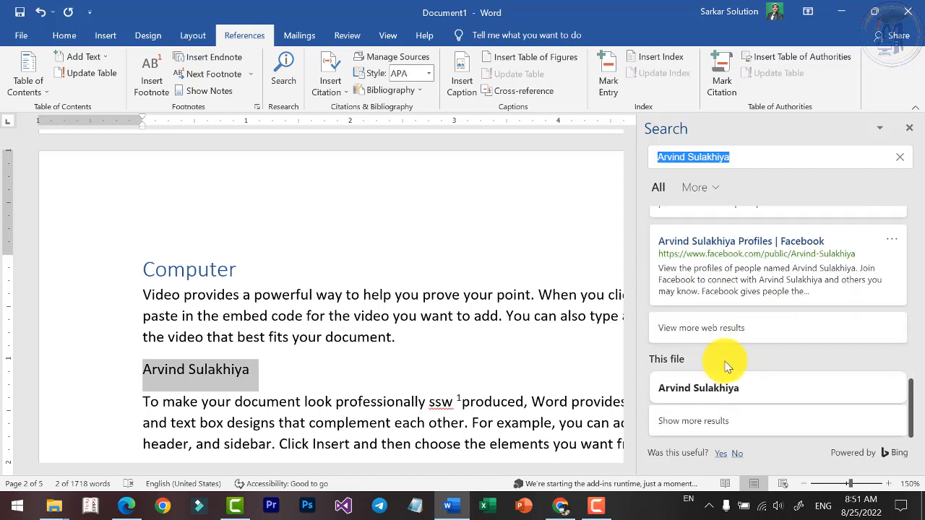
{"action": "scroll", "coordinate": [731, 360], "scroll_direction": "up", "scroll_amount": 5}
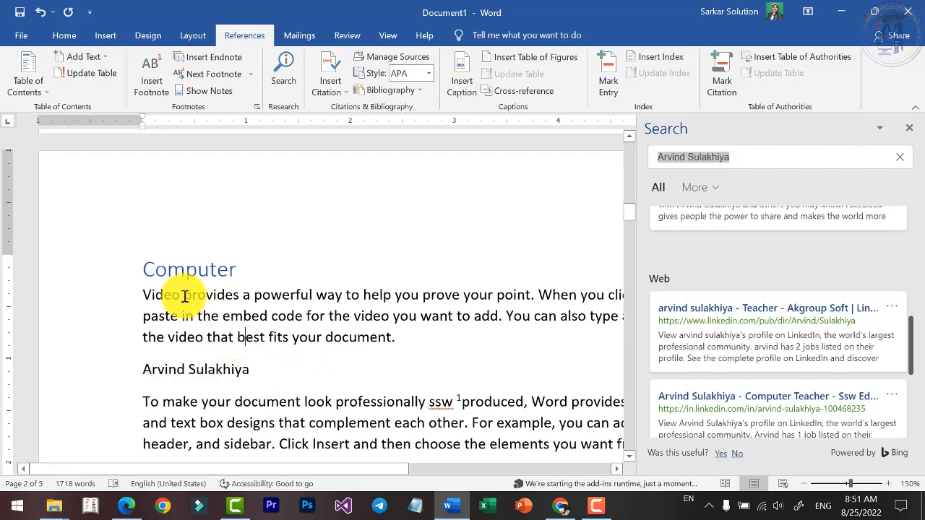
Look up the heading word "Computer" with the Search research tool, examine the results, and close the search results.
{"action": "double_click", "coordinate": [178, 273]}
{"action": "left_click", "coordinate": [285, 85]}
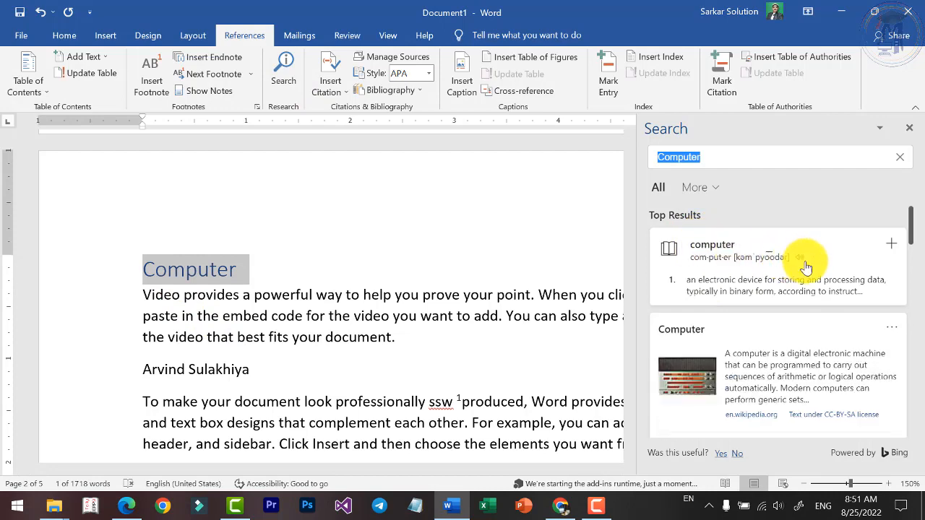
{"action": "scroll", "coordinate": [791, 343], "scroll_direction": "down", "scroll_amount": 4}
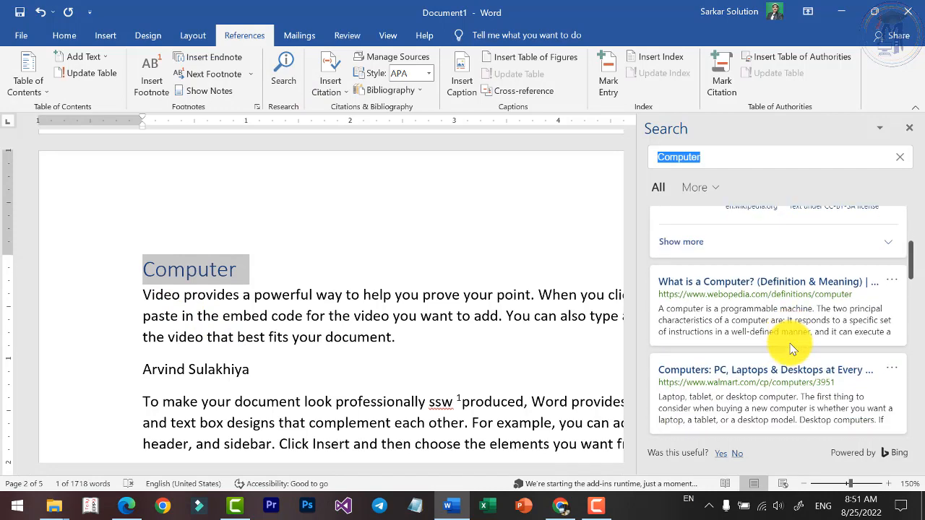
{"action": "scroll", "coordinate": [756, 343], "scroll_direction": "down", "scroll_amount": 1}
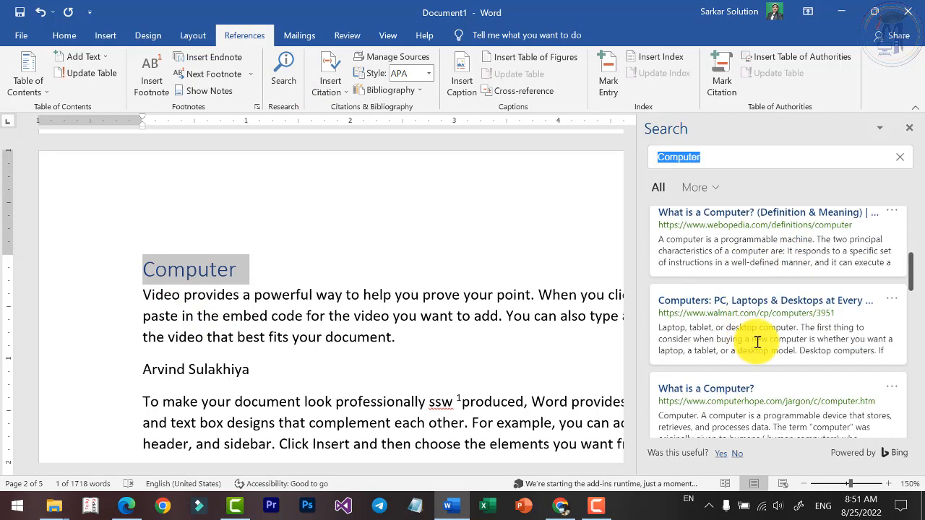
{"action": "scroll", "coordinate": [788, 311], "scroll_direction": "up", "scroll_amount": 3}
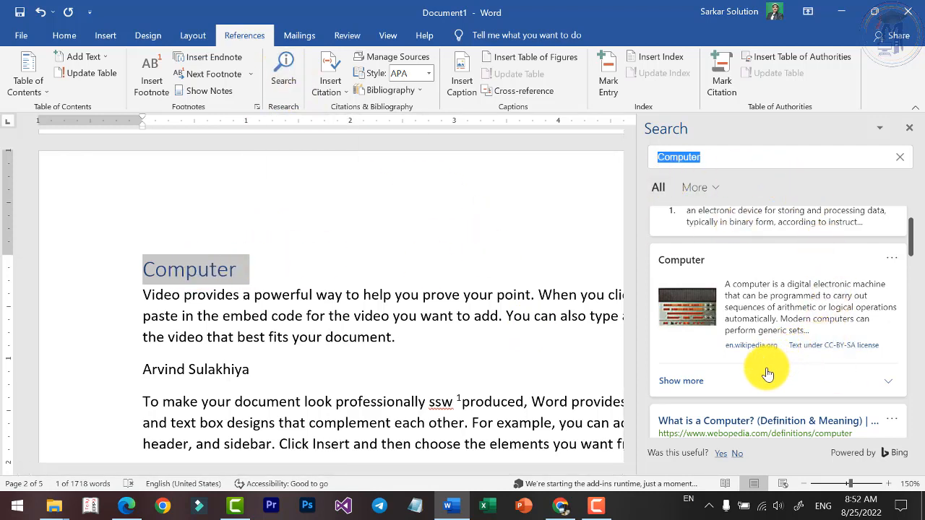
{"action": "left_click", "coordinate": [909, 130]}
{"action": "left_click", "coordinate": [557, 316]}
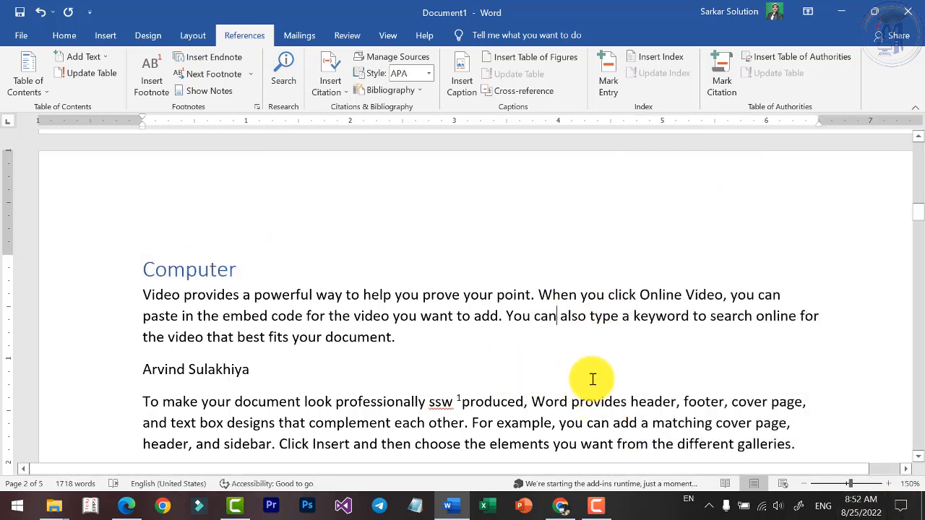
{"action": "left_click", "coordinate": [282, 83]}
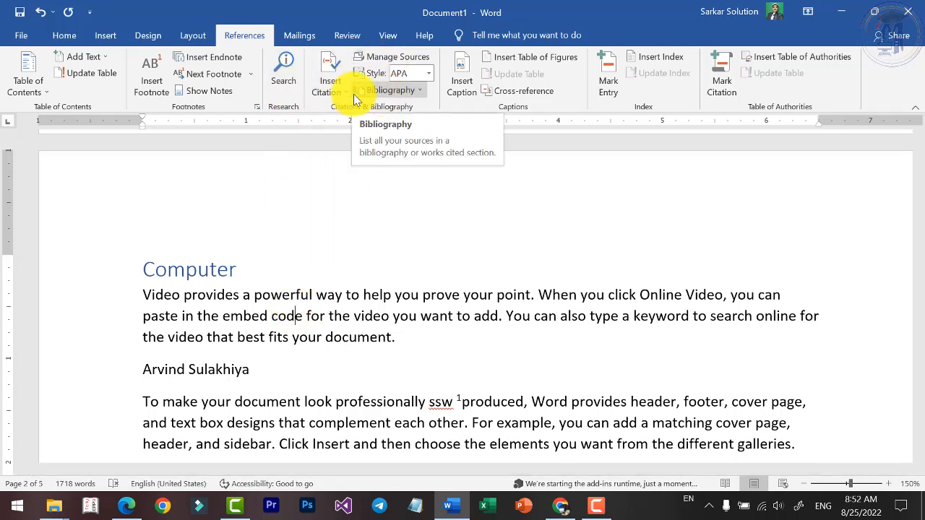
Examine the passages under the Computer and Hardware headings by selecting groups of paragraphs one after another.
{"action": "scroll", "coordinate": [303, 318], "scroll_direction": "up", "scroll_amount": 1}
{"action": "scroll", "coordinate": [303, 322], "scroll_direction": "down", "scroll_amount": 3, "text": "ctrl"}
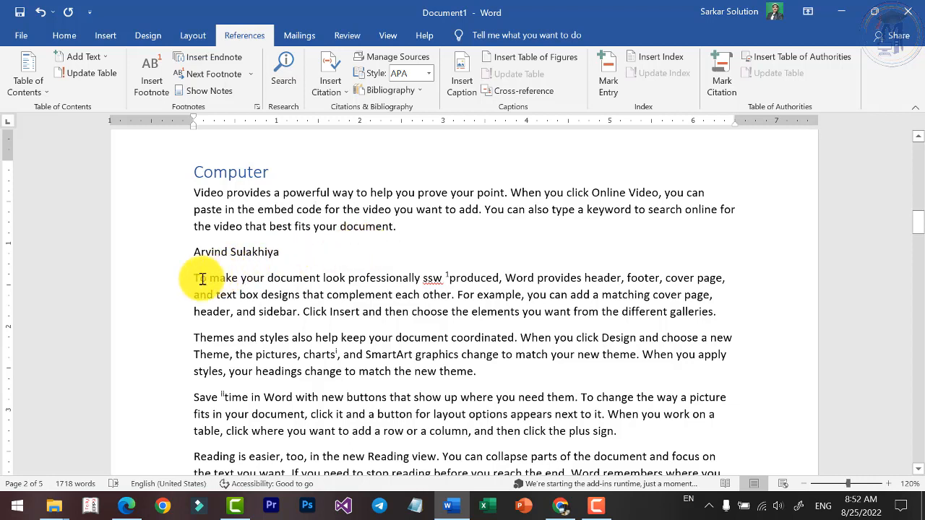
{"action": "left_click_drag", "start_coordinate": [195, 277], "coordinate": [537, 389]}
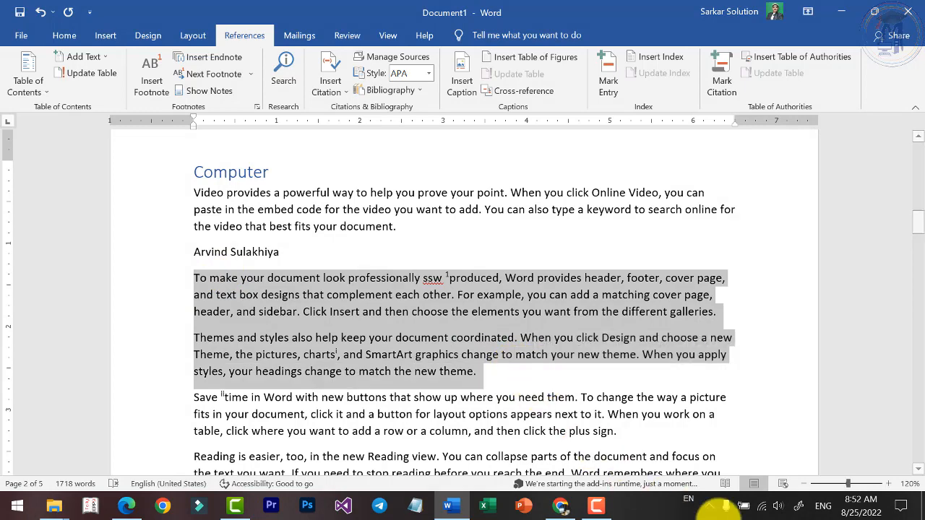
{"action": "scroll", "coordinate": [471, 440], "scroll_direction": "down", "scroll_amount": 5}
{"action": "left_click_drag", "start_coordinate": [194, 199], "coordinate": [463, 340]}
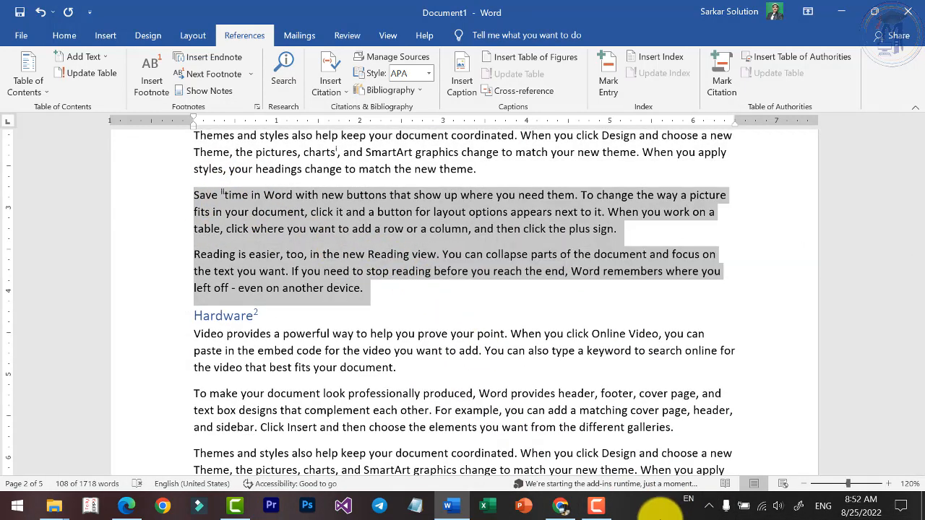
{"action": "scroll", "coordinate": [258, 381], "scroll_direction": "down", "scroll_amount": 2}
{"action": "left_click_drag", "start_coordinate": [194, 253], "coordinate": [584, 407]}
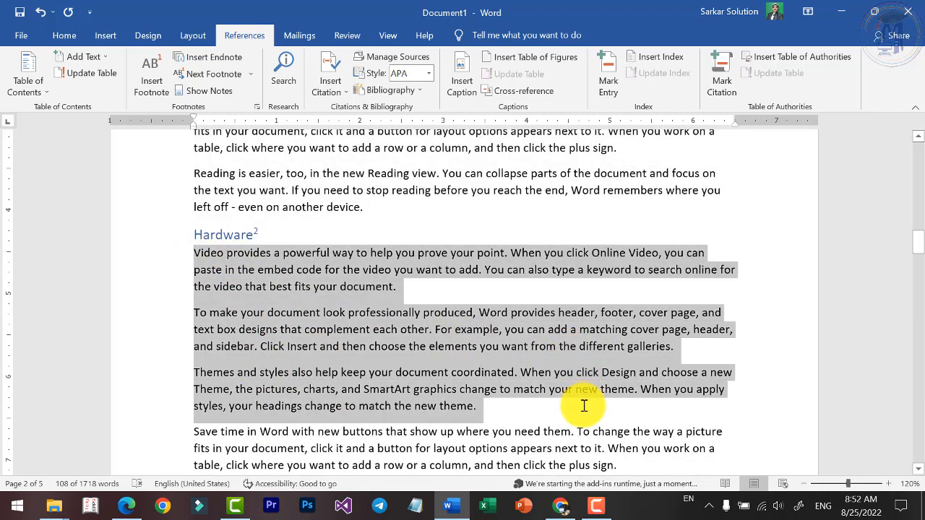
{"action": "left_click", "coordinate": [472, 431]}
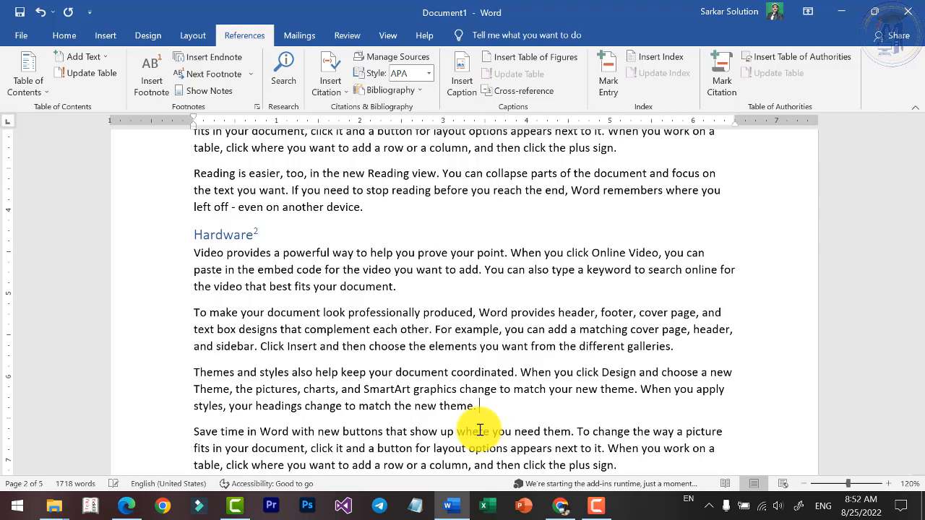
Start a new citation source at the end of the "Themes and styles" paragraph under Computer and set its type to Web site.
{"action": "scroll", "coordinate": [509, 389], "scroll_direction": "up", "scroll_amount": 3}
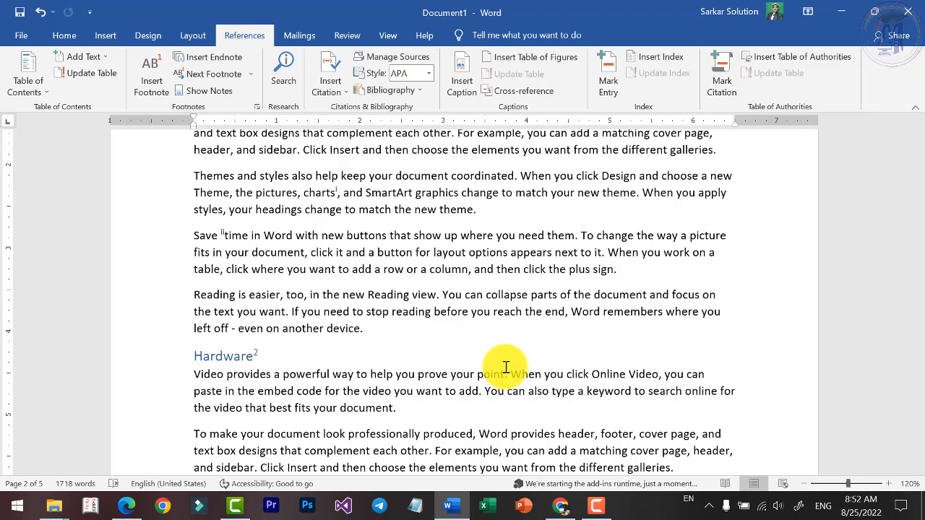
{"action": "scroll", "coordinate": [506, 367], "scroll_direction": "up", "scroll_amount": 3}
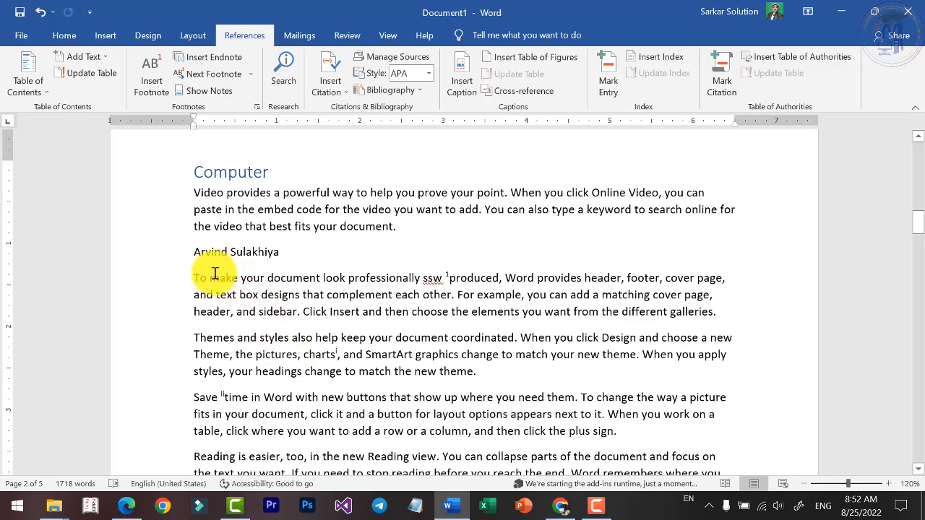
{"action": "left_click_drag", "start_coordinate": [197, 275], "coordinate": [647, 368]}
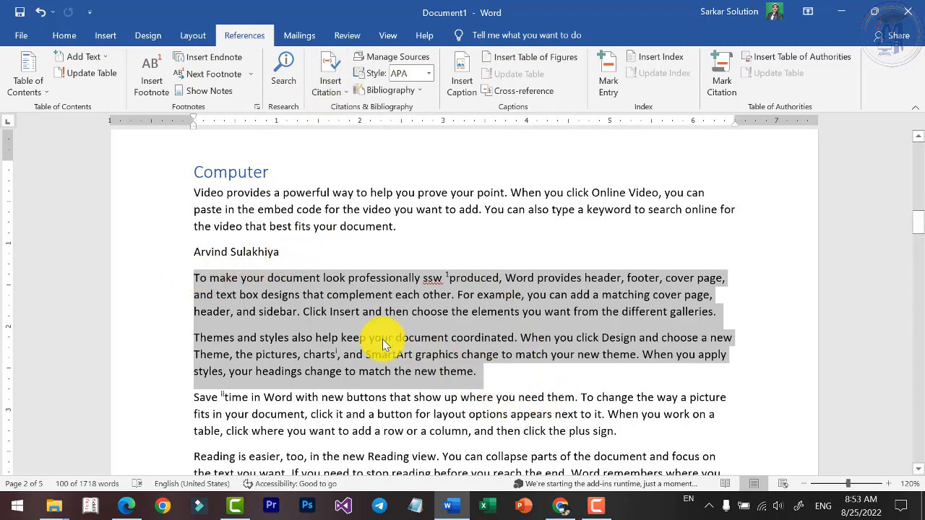
{"action": "left_click", "coordinate": [488, 376]}
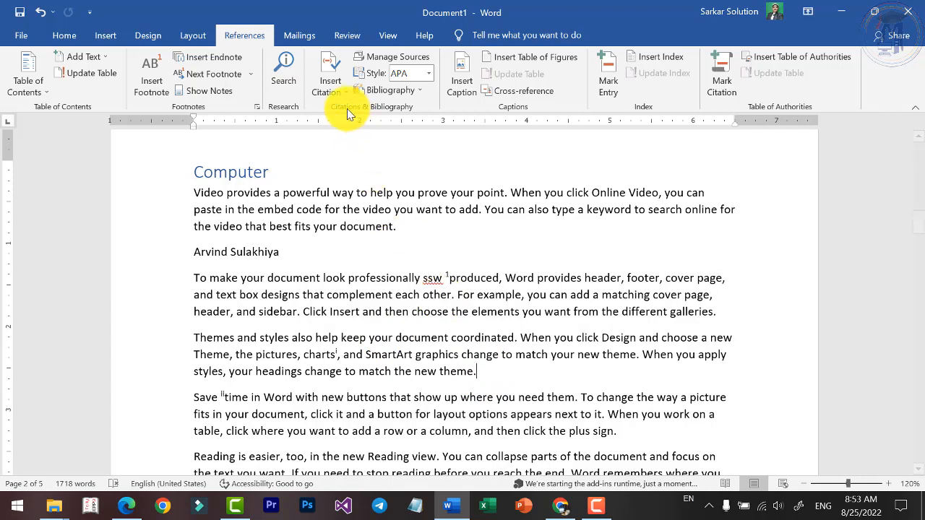
{"action": "left_click", "coordinate": [338, 88]}
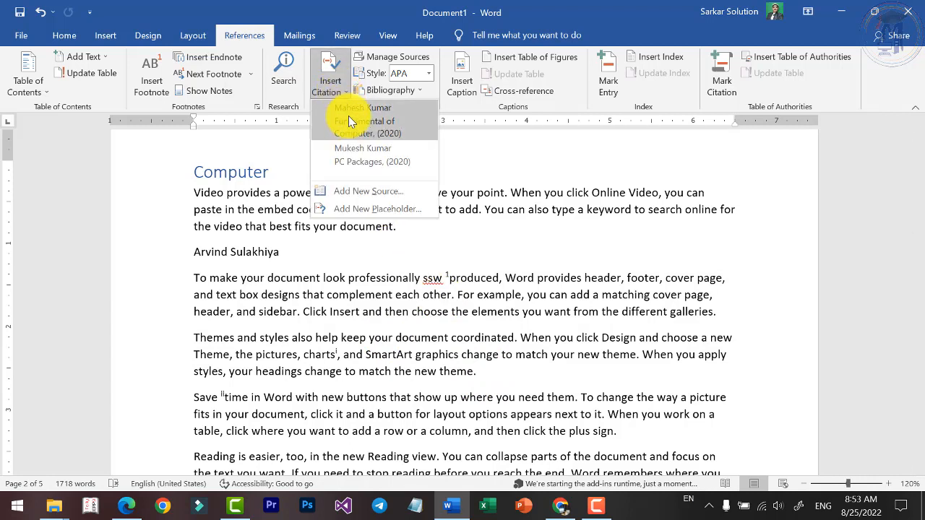
{"action": "left_click", "coordinate": [362, 191]}
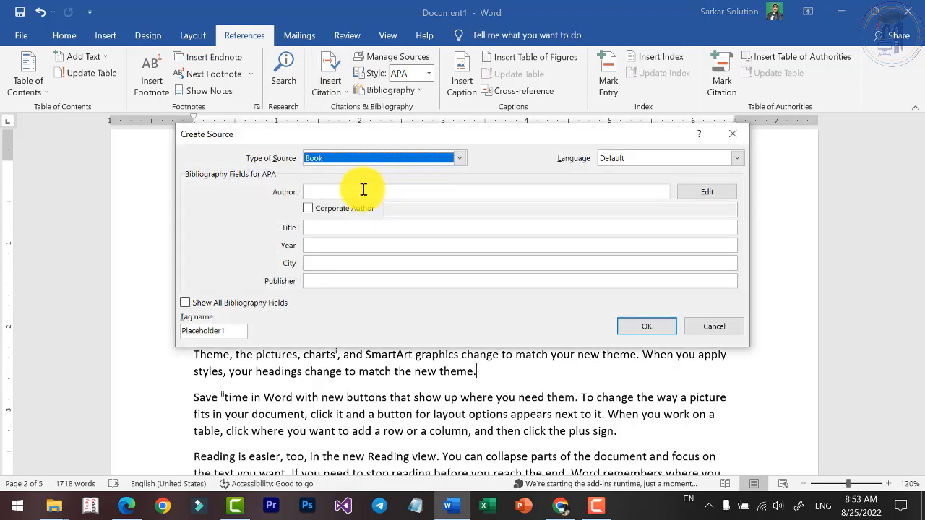
{"action": "left_click", "coordinate": [360, 154]}
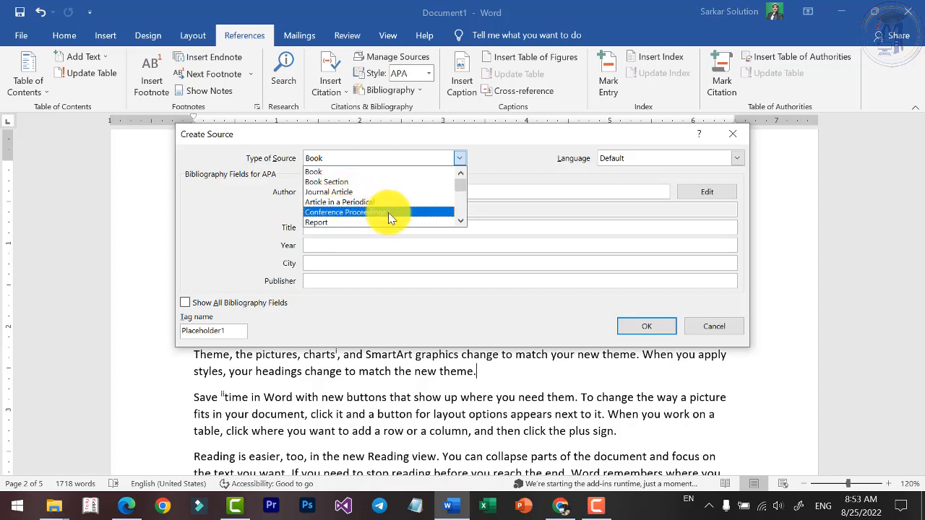
{"action": "left_click", "coordinate": [462, 221]}
{"action": "left_click", "coordinate": [461, 222]}
{"action": "left_click", "coordinate": [461, 221]}
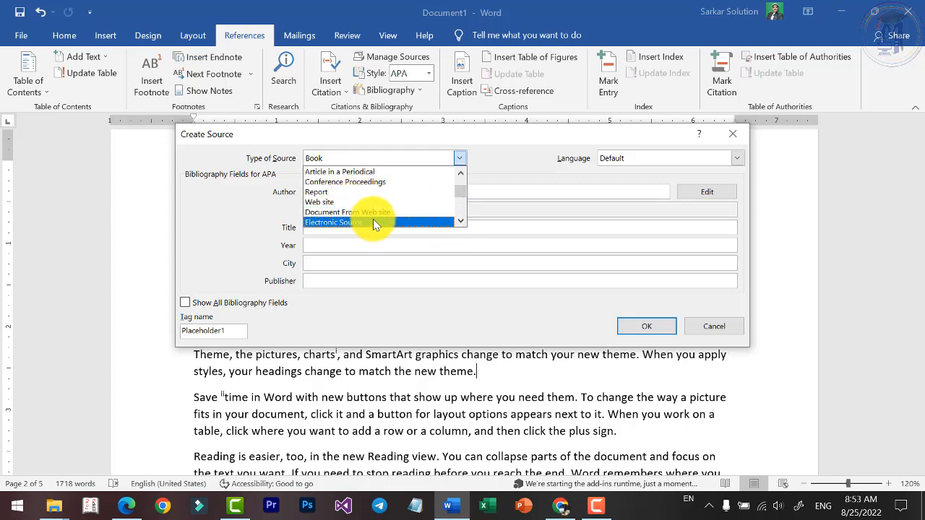
{"action": "scroll", "coordinate": [327, 188], "scroll_direction": "up", "scroll_amount": 2}
{"action": "scroll", "coordinate": [328, 192], "scroll_direction": "down", "scroll_amount": 3}
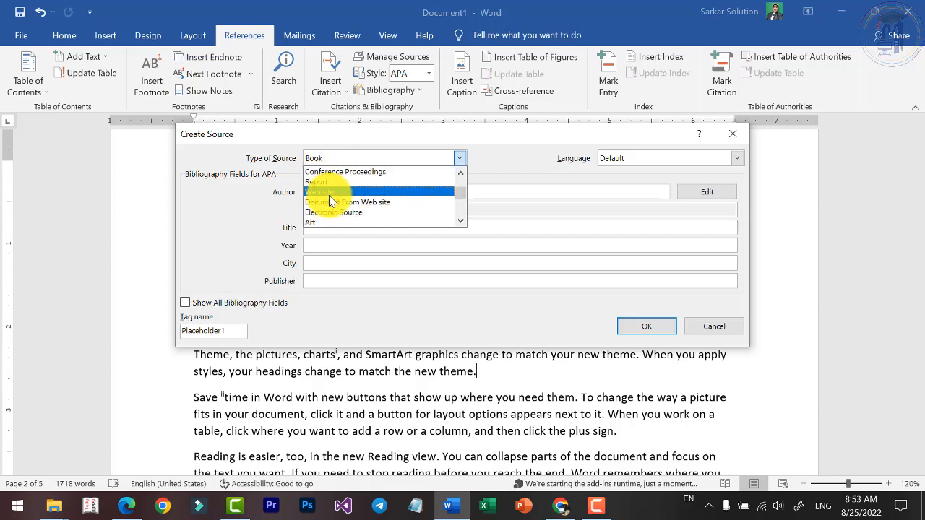
{"action": "left_click", "coordinate": [325, 192]}
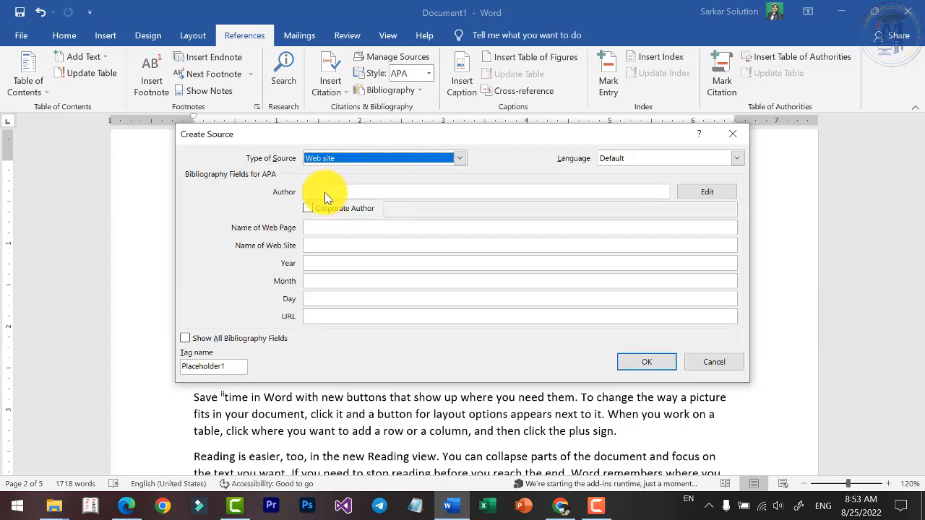
{"action": "left_click", "coordinate": [326, 192]}
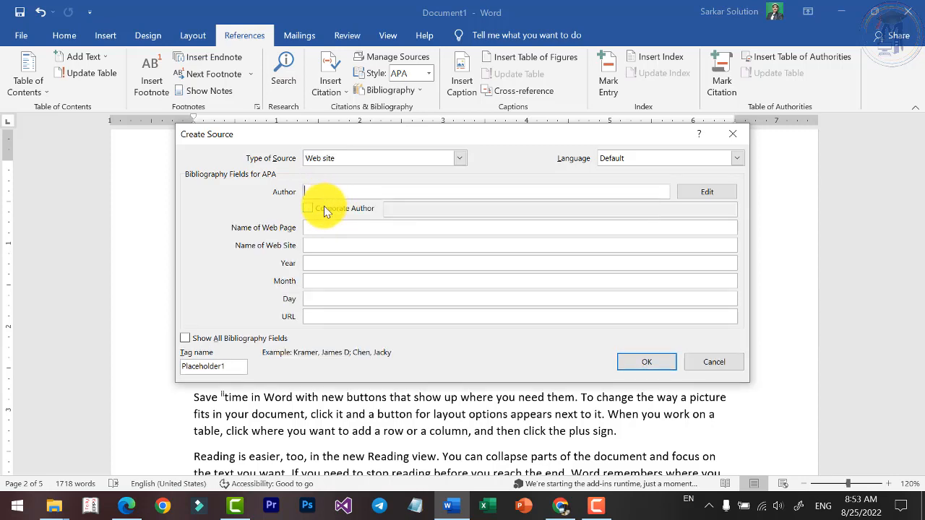
{"action": "left_click", "coordinate": [314, 209]}
{"action": "left_click", "coordinate": [409, 211]}
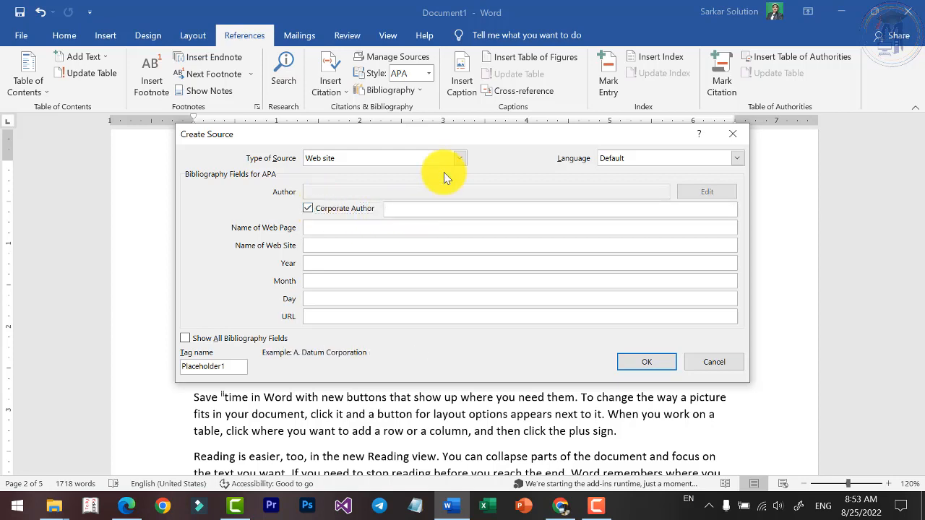
{"action": "type", "text": "Bilgates"}
{"action": "left_click", "coordinate": [356, 226]}
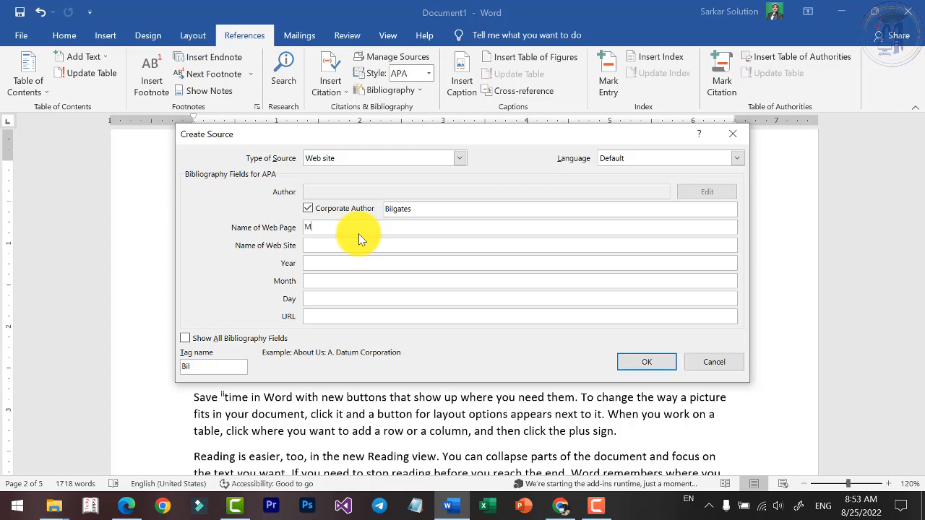
{"action": "key", "text": "Tab"}
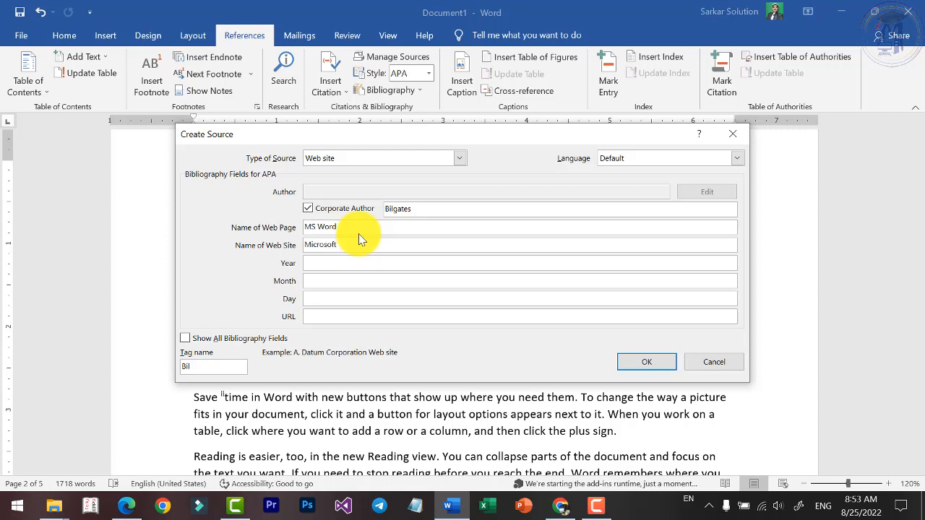
{"action": "key", "text": "Tab"}
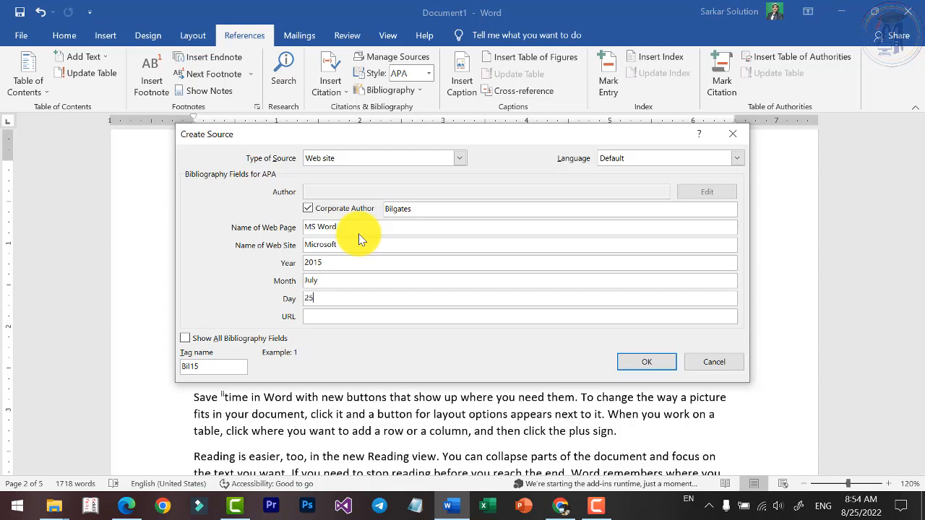
{"action": "key", "text": "Tab"}
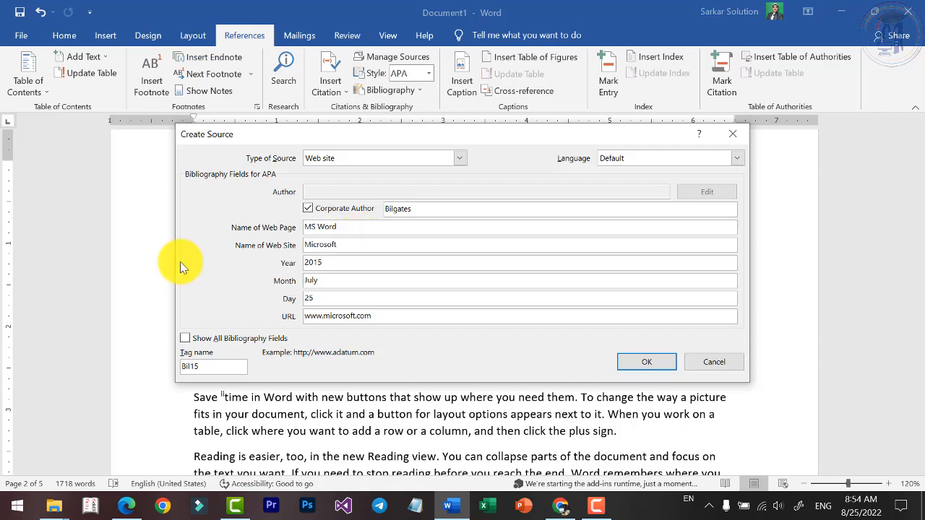
{"action": "left_click", "coordinate": [658, 366]}
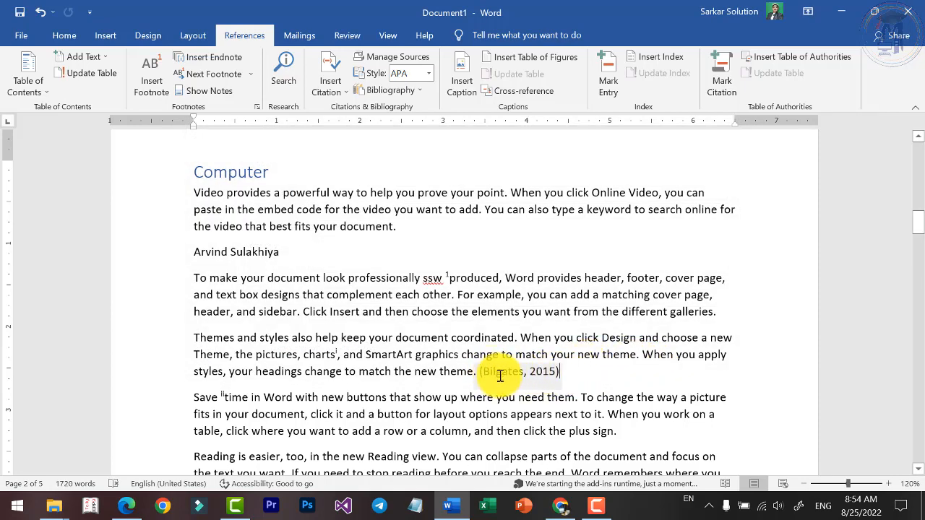
Open the source of the Bilgates citation for editing, review its bibliography fields, and close it without changes.
{"action": "left_click", "coordinate": [547, 373]}
{"action": "right_click", "coordinate": [569, 382]}
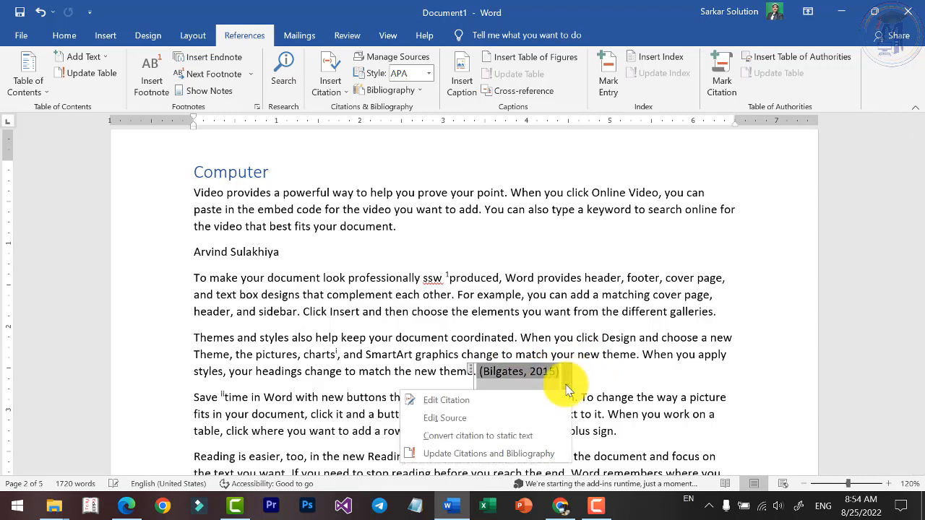
{"action": "left_click", "coordinate": [451, 419]}
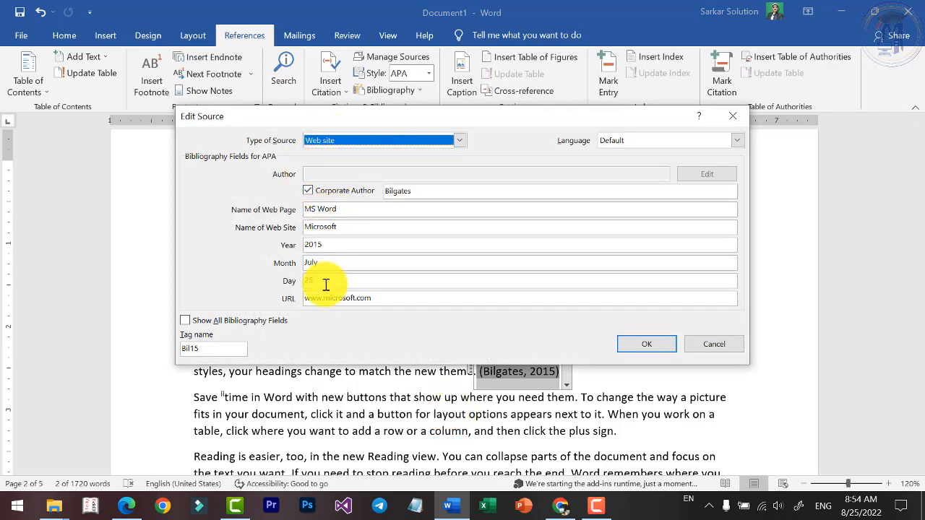
{"action": "left_click", "coordinate": [728, 345]}
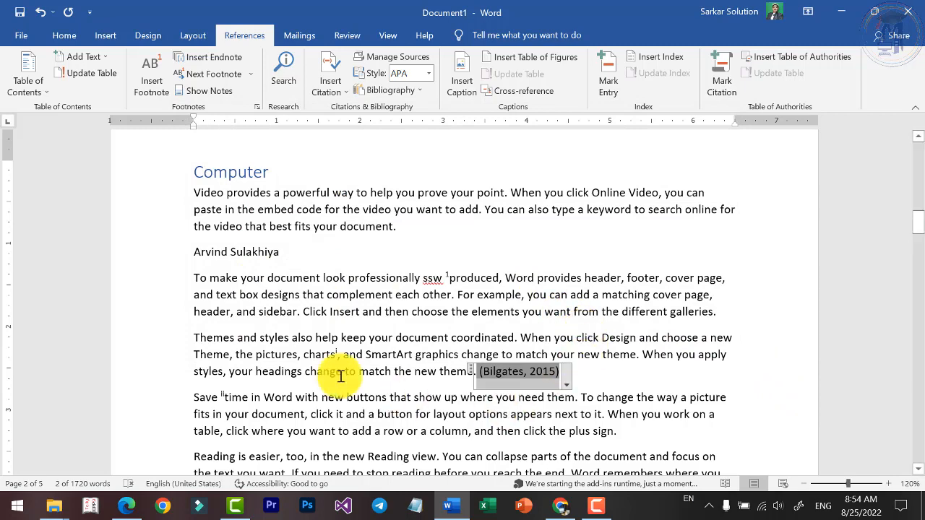
Start a new citation source at the end of the last paragraph under Computer and set its type to Book.
{"action": "scroll", "coordinate": [547, 285], "scroll_direction": "down", "scroll_amount": 4}
{"action": "scroll", "coordinate": [463, 278], "scroll_direction": "down", "scroll_amount": 1}
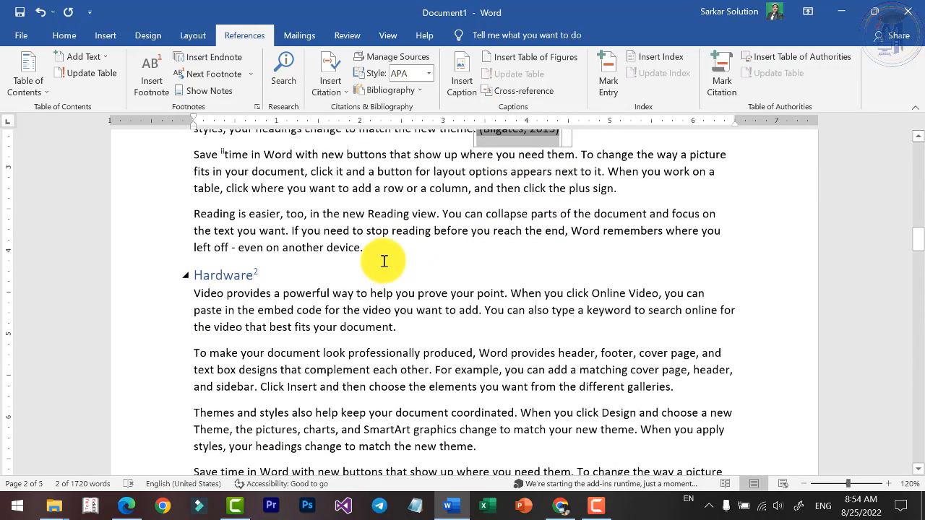
{"action": "left_click", "coordinate": [381, 253]}
{"action": "scroll", "coordinate": [243, 177], "scroll_direction": "up", "scroll_amount": 2}
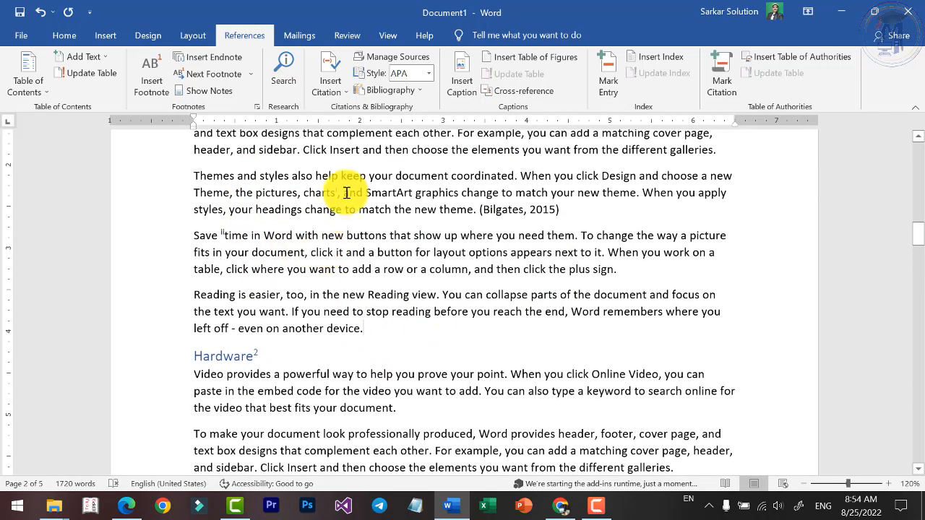
{"action": "left_click", "coordinate": [339, 89]}
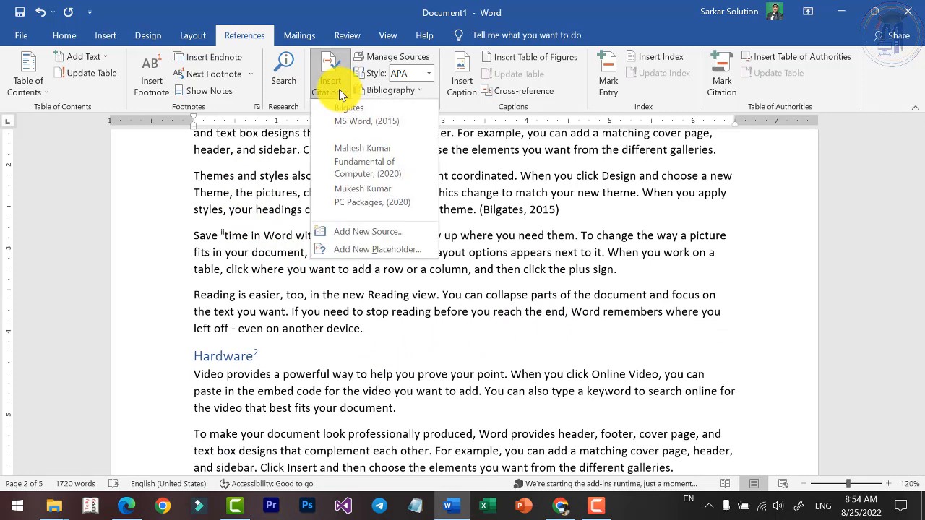
{"action": "left_click", "coordinate": [354, 233]}
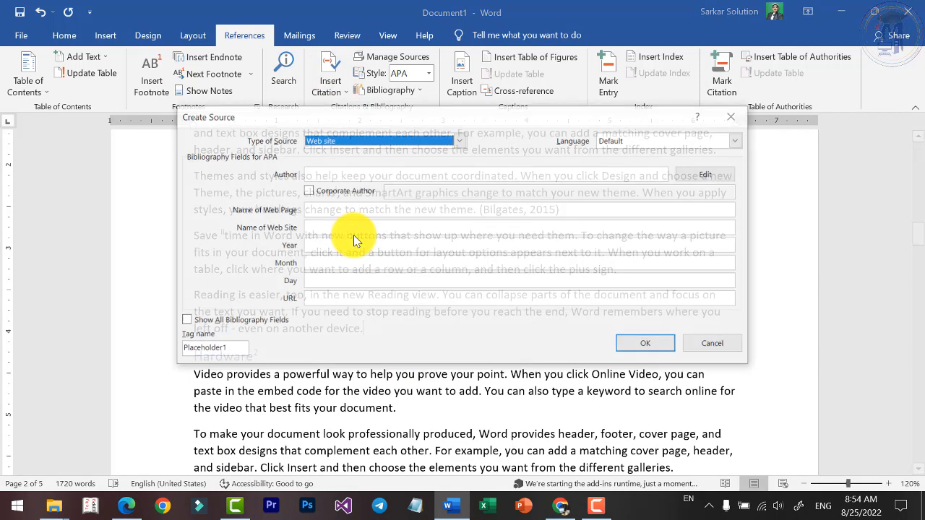
{"action": "left_click", "coordinate": [376, 140]}
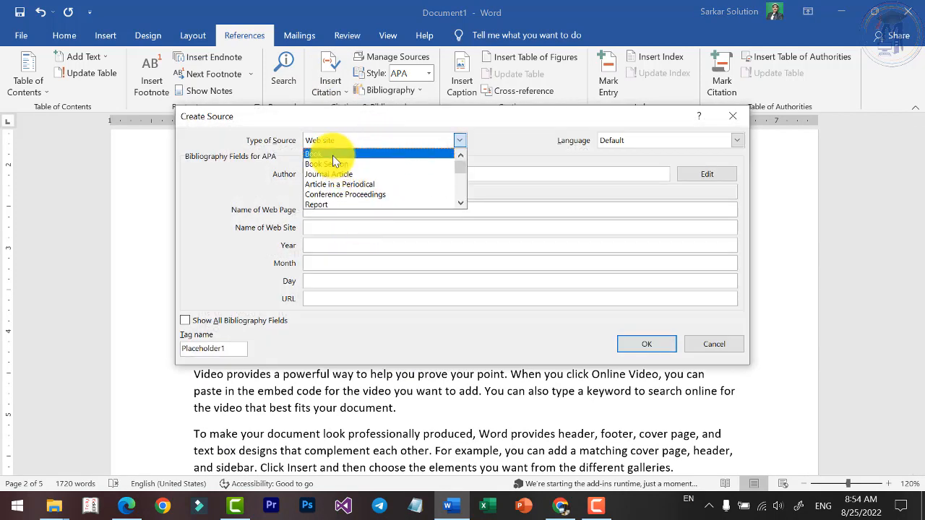
{"action": "left_click", "coordinate": [332, 154]}
Insert the book citation with a person's full name as corporate author, title Word Tutorial, year 2020, city Chhindwara and publisher SSW Education.
{"action": "left_click", "coordinate": [308, 190]}
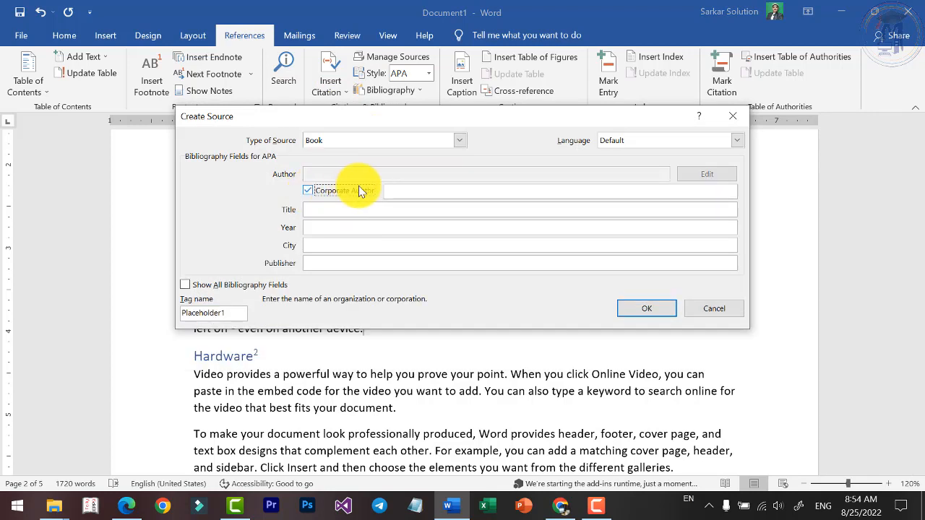
{"action": "left_click", "coordinate": [430, 193]}
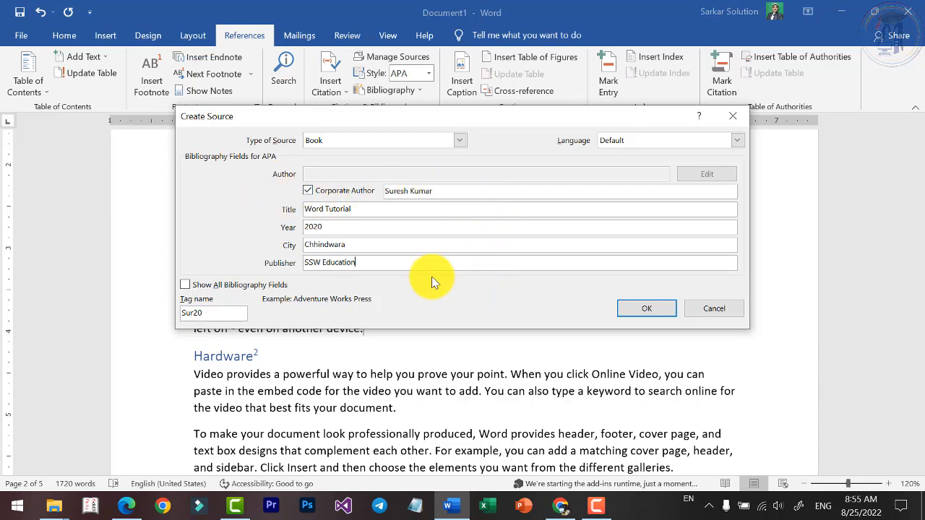
{"action": "left_click", "coordinate": [639, 309]}
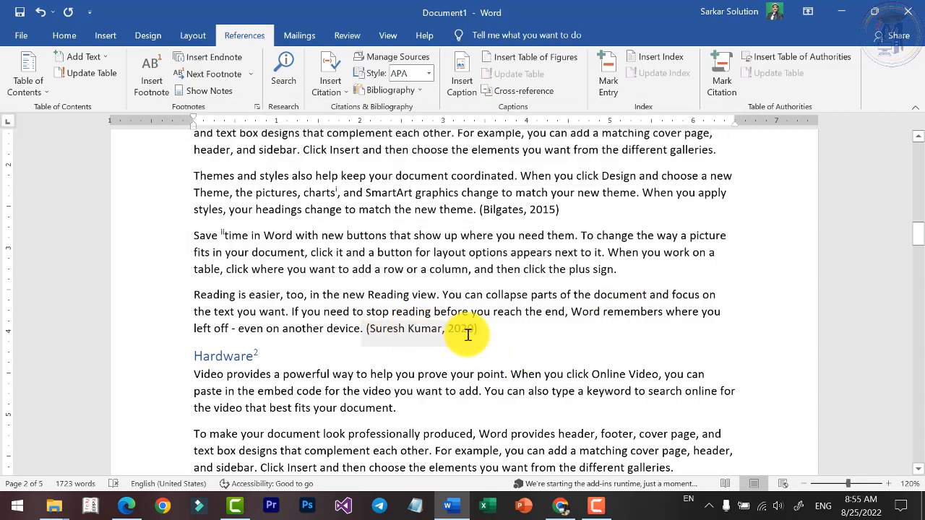
Examine the two inserted citations in the Computer section and the list of sources available for citing.
{"action": "left_click", "coordinate": [506, 210]}
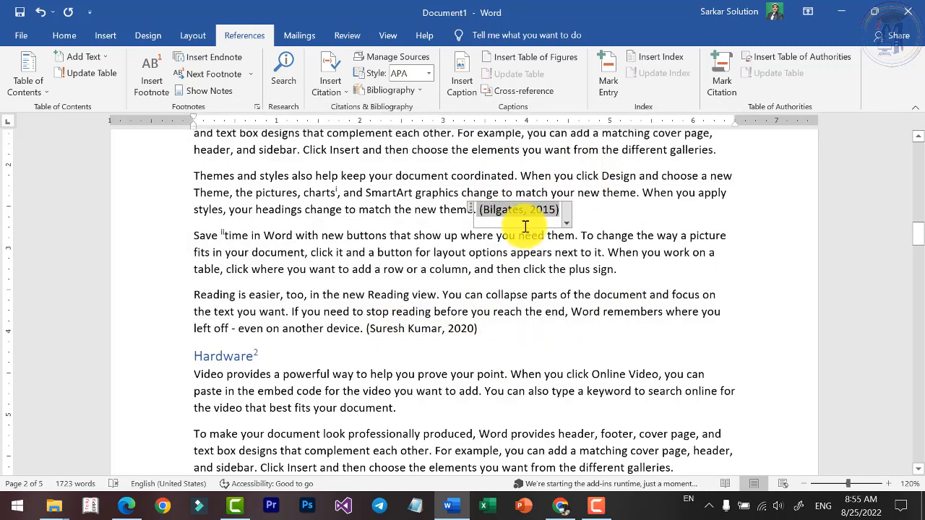
{"action": "left_click", "coordinate": [408, 328]}
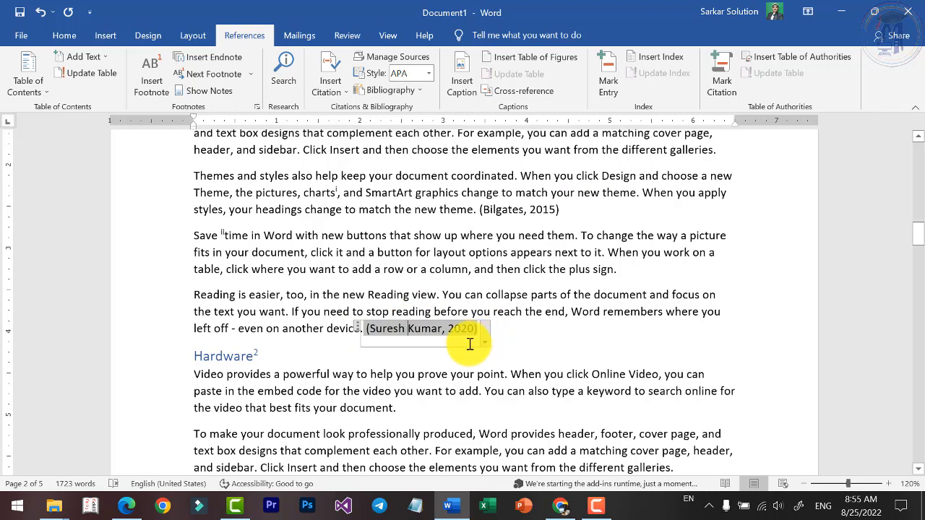
{"action": "scroll", "coordinate": [470, 344], "scroll_direction": "down", "scroll_amount": 1}
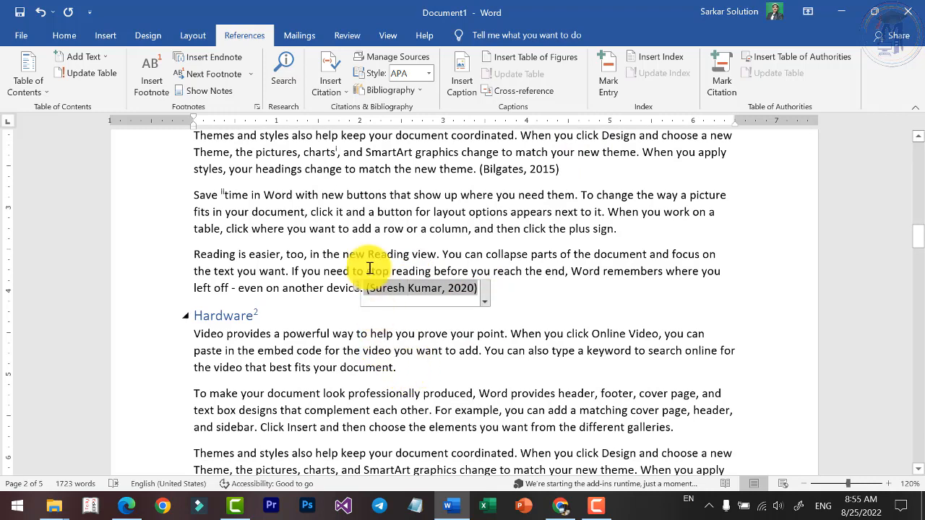
{"action": "left_click", "coordinate": [339, 91]}
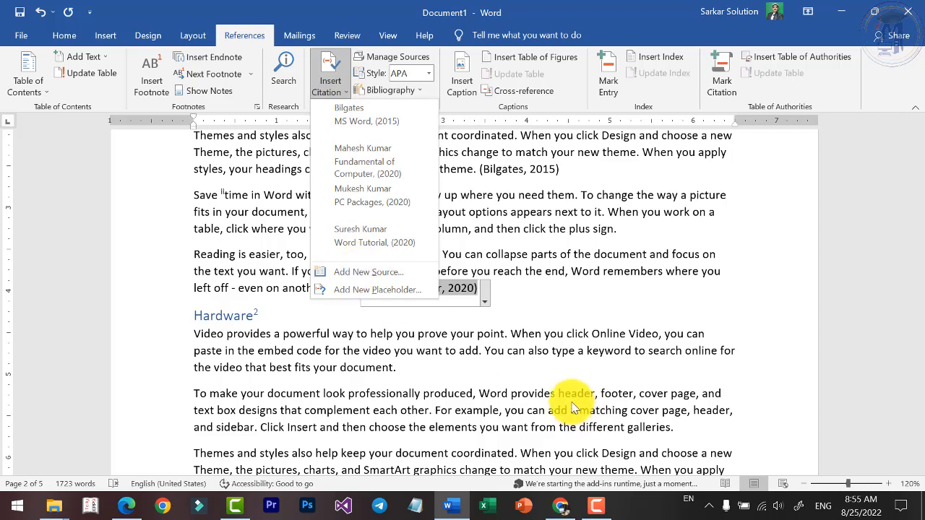
Insert a citation placeholder named Placeholder1 at the end of the second paragraph under Hardware.
{"action": "scroll", "coordinate": [572, 405], "scroll_direction": "down", "scroll_amount": 1}
{"action": "left_click", "coordinate": [676, 388]}
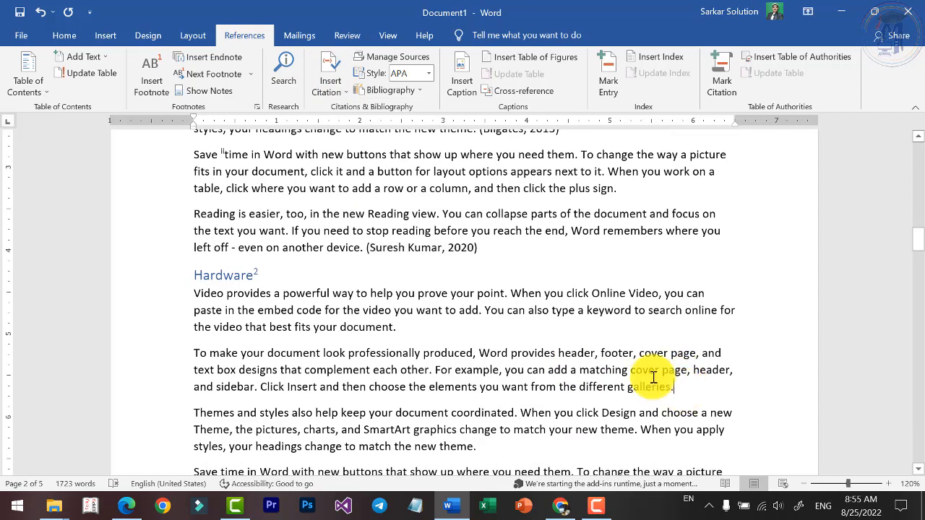
{"action": "left_click", "coordinate": [329, 85]}
{"action": "left_click", "coordinate": [365, 287]}
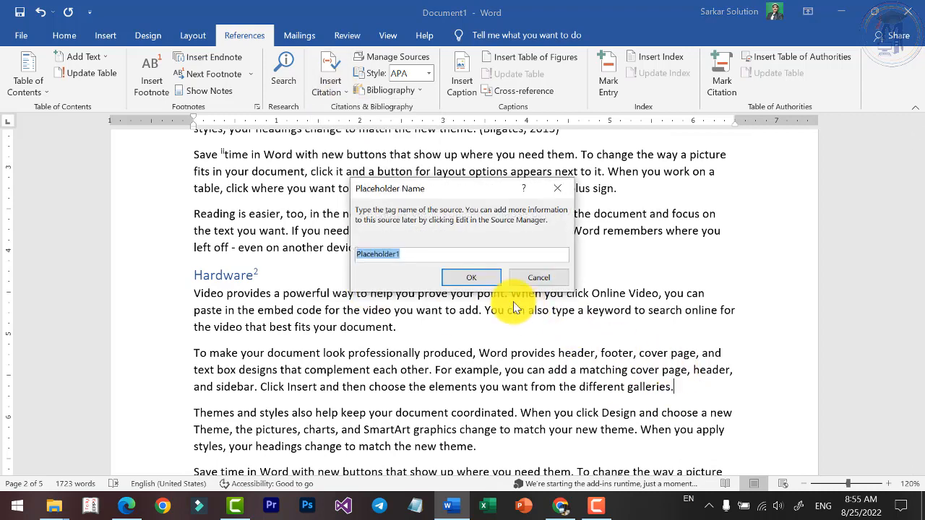
{"action": "left_click", "coordinate": [470, 277]}
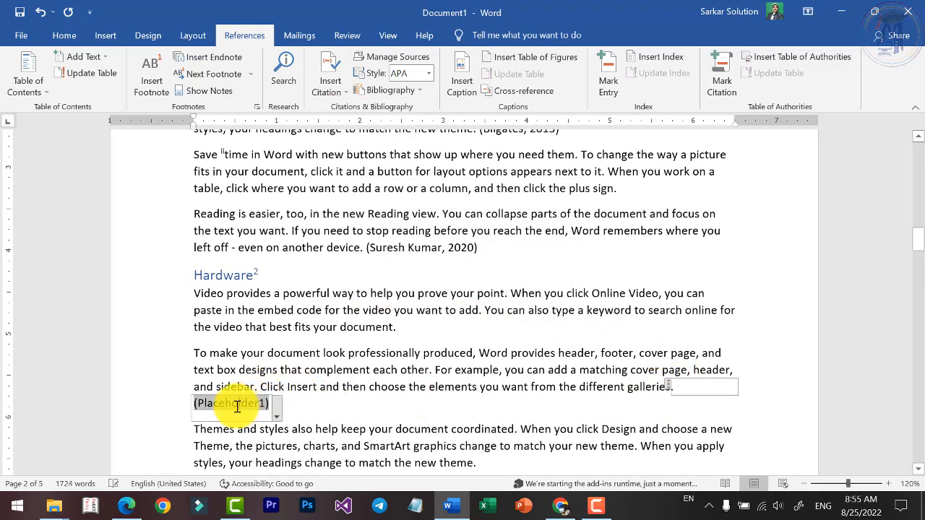
View the source details behind the Placeholder1 citation and close them without making changes.
{"action": "left_click", "coordinate": [278, 411]}
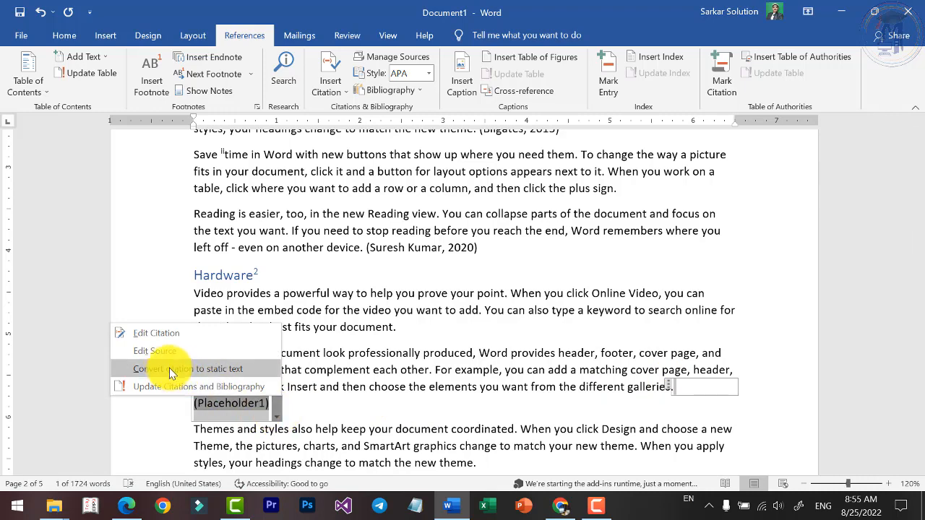
{"action": "left_click", "coordinate": [154, 350]}
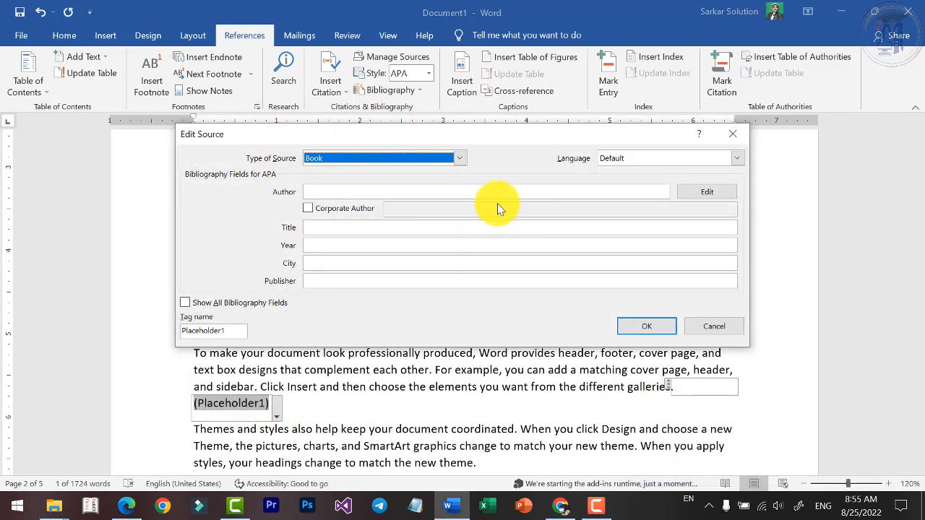
{"action": "left_click", "coordinate": [696, 329]}
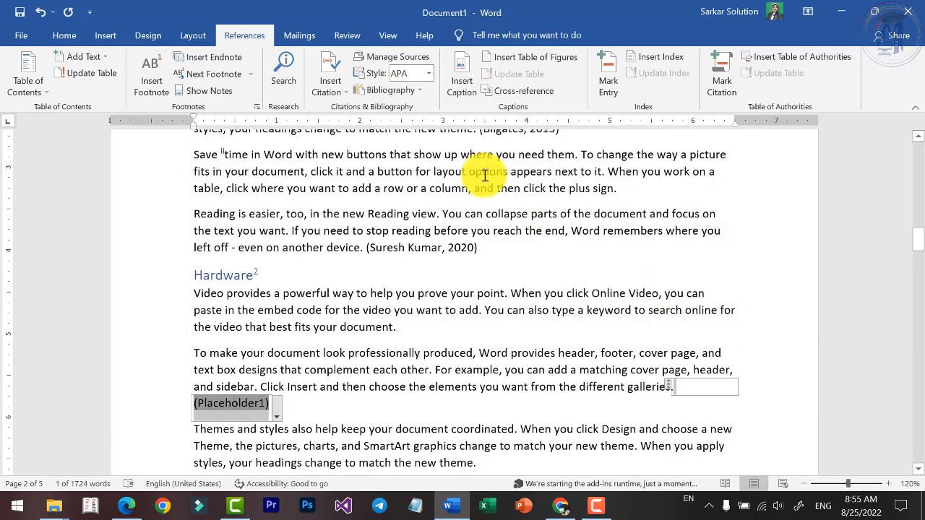
Examine the list of sources available for citing while going through the paragraphs under Hardware.
{"action": "left_click", "coordinate": [342, 89]}
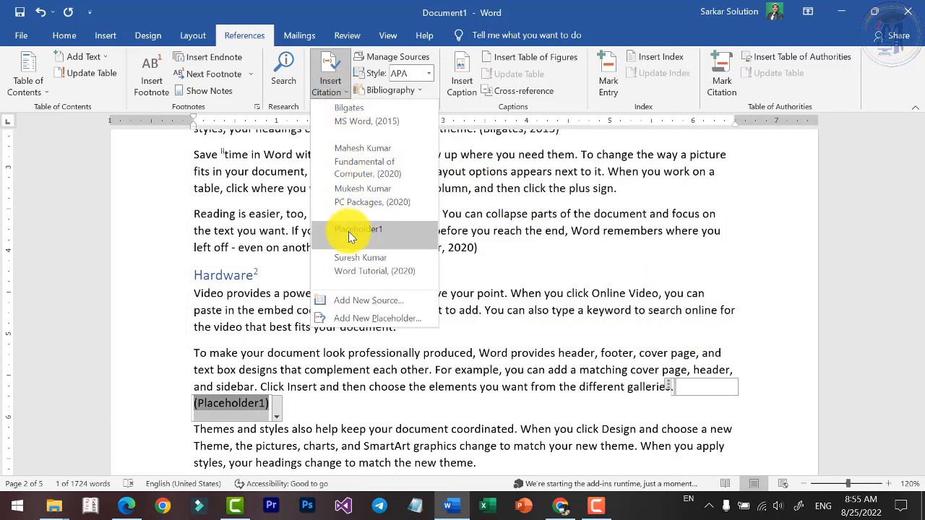
{"action": "left_click", "coordinate": [531, 335]}
{"action": "scroll", "coordinate": [423, 260], "scroll_direction": "down", "scroll_amount": 5}
{"action": "left_click", "coordinate": [477, 218]}
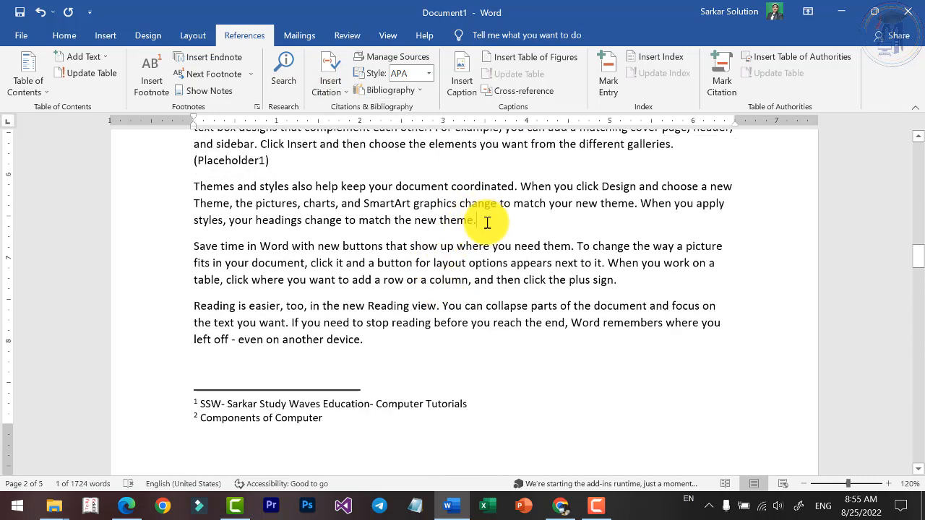
{"action": "left_click", "coordinate": [330, 81]}
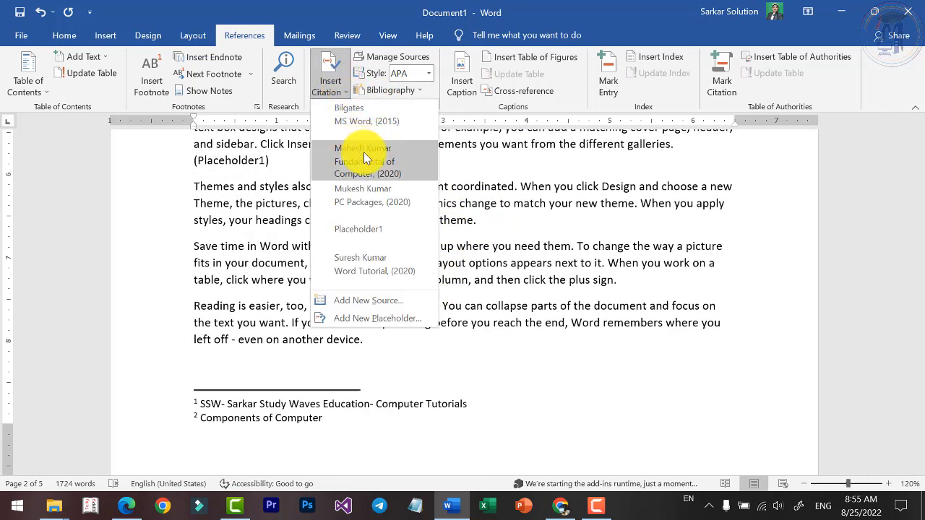
{"action": "left_click", "coordinate": [627, 235]}
{"action": "scroll", "coordinate": [300, 268], "scroll_direction": "up", "scroll_amount": 3}
Add the Fundamental of Computer (2020) source to the Placeholder1 citation in the second paragraph under Hardware.
{"action": "left_click", "coordinate": [240, 281]}
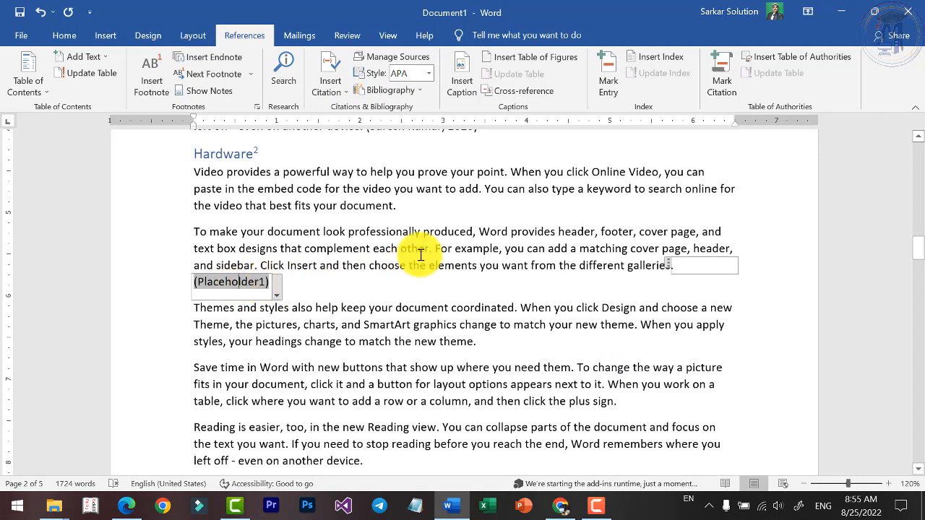
{"action": "left_click", "coordinate": [330, 80]}
{"action": "left_click", "coordinate": [351, 150]}
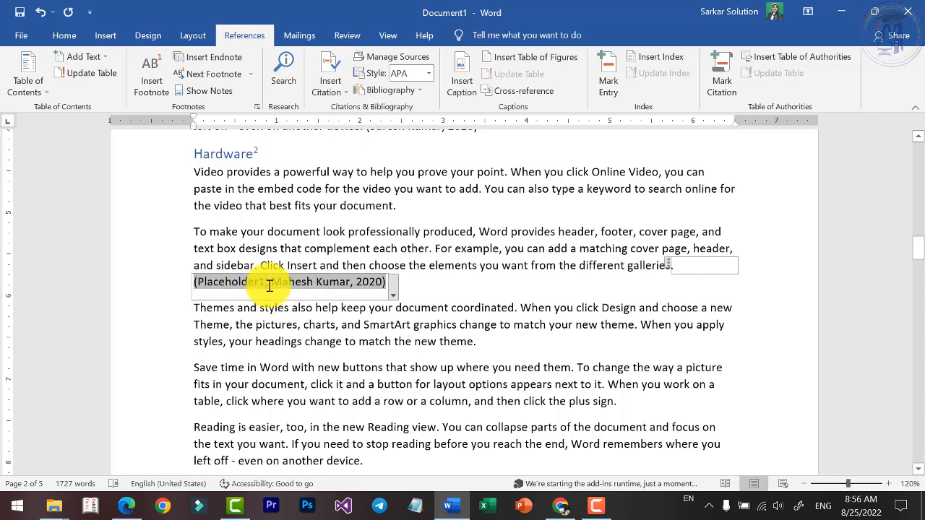
{"action": "left_click", "coordinate": [269, 286]}
{"action": "key", "text": "BackSpace"}
Insert a citation to PC Packages (2020) at the end of the third paragraph under Hardware.
{"action": "left_click", "coordinate": [437, 290]}
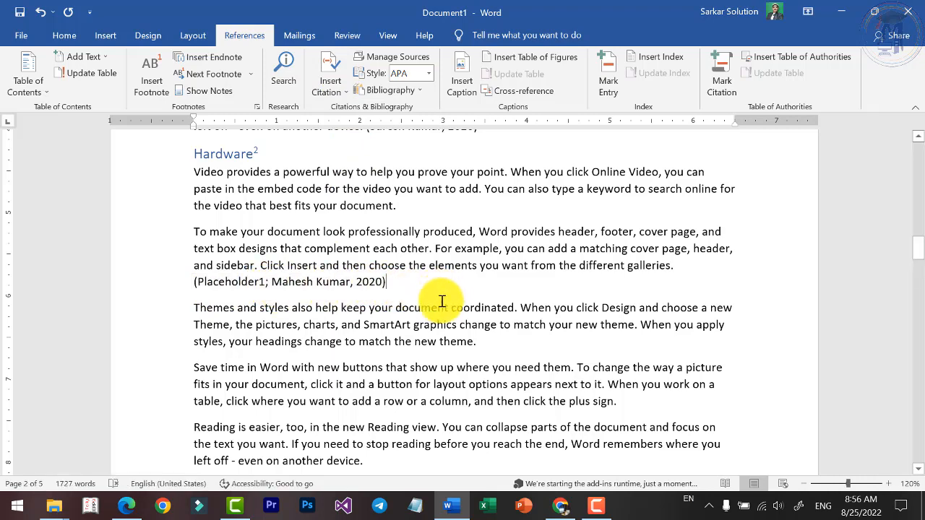
{"action": "left_click", "coordinate": [330, 81]}
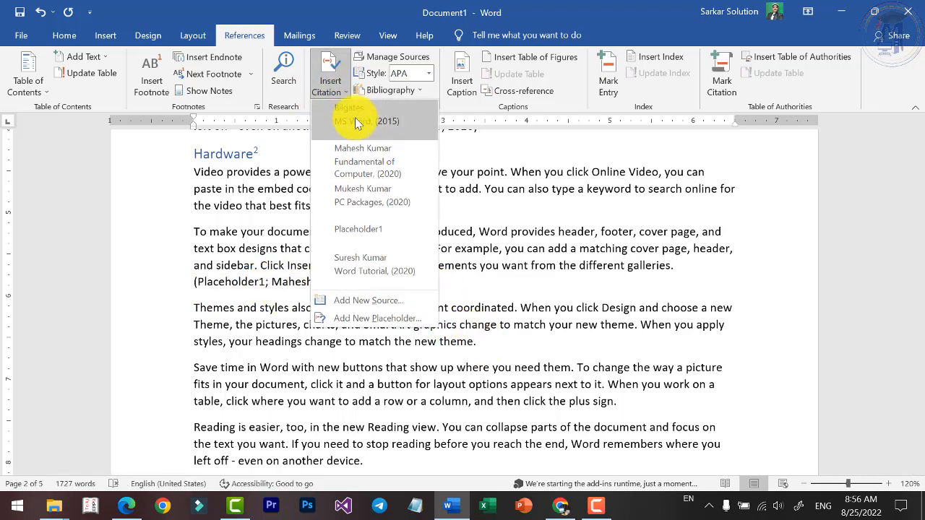
{"action": "left_click", "coordinate": [362, 199]}
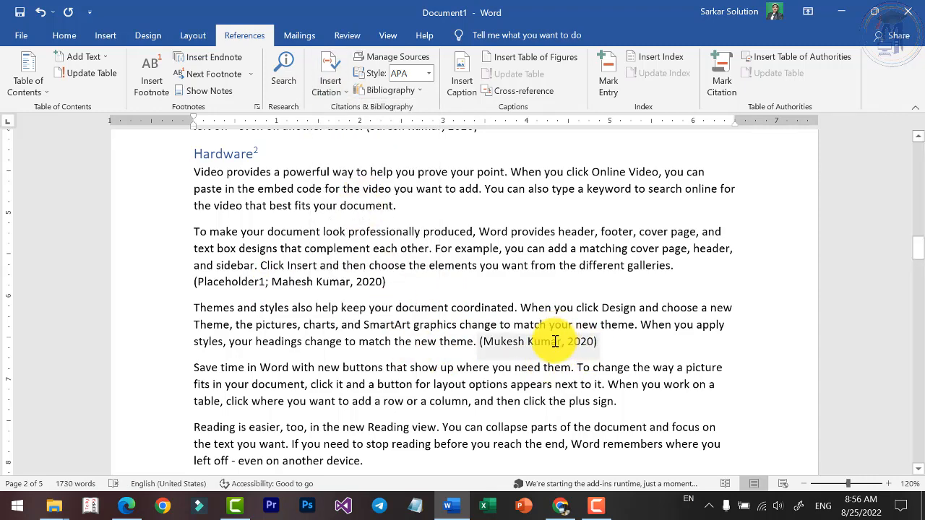
Review the master and current source lists in the Source Manager, previewing the bibliography entries of the master list's sources.
{"action": "scroll", "coordinate": [553, 336], "scroll_direction": "up", "scroll_amount": 8}
{"action": "scroll", "coordinate": [511, 300], "scroll_direction": "down", "scroll_amount": 3}
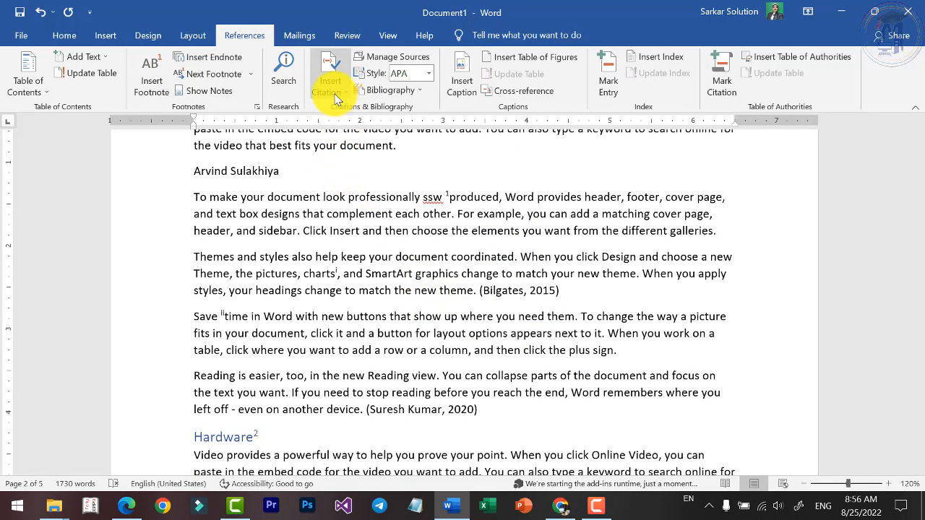
{"action": "left_click", "coordinate": [407, 58]}
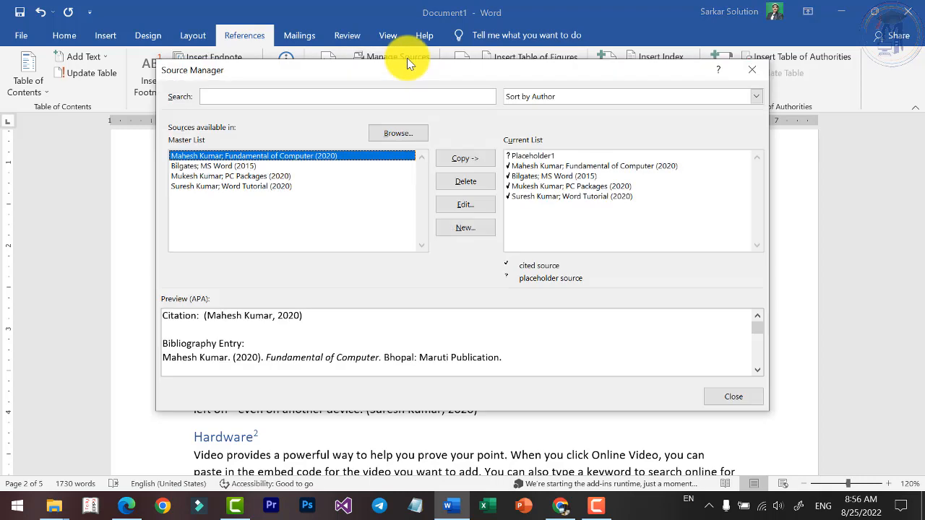
{"action": "left_click", "coordinate": [209, 167]}
{"action": "left_click", "coordinate": [211, 178]}
{"action": "left_click", "coordinate": [211, 188]}
{"action": "left_click", "coordinate": [216, 167]}
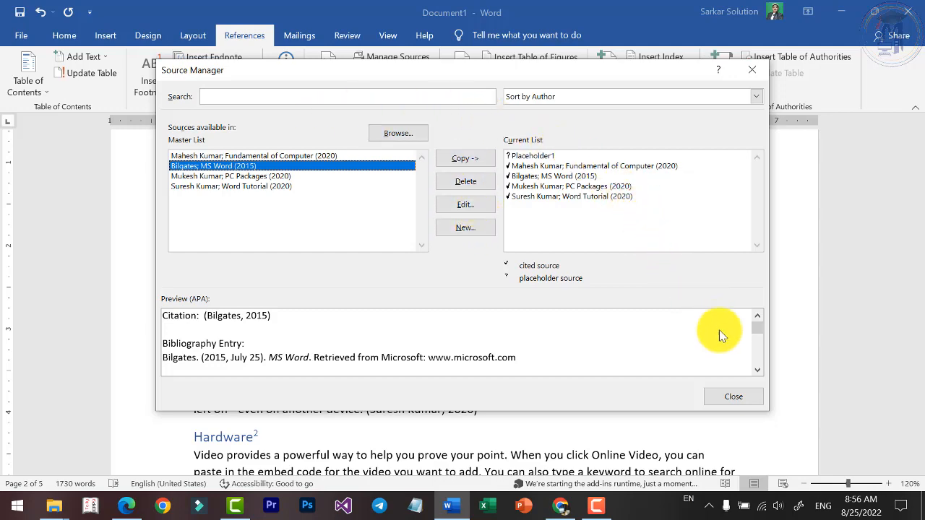
{"action": "left_click", "coordinate": [744, 397]}
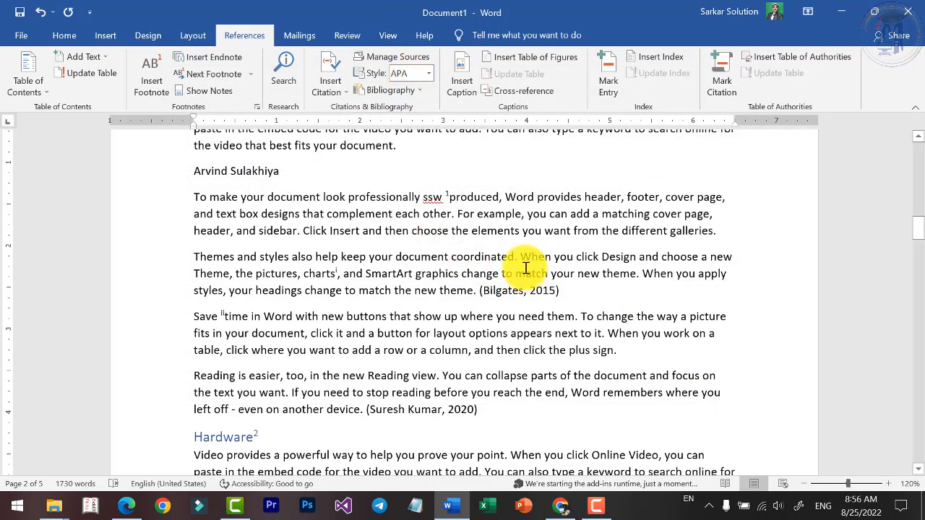
Try the ISO 690 - First Element and Date and Turabian citation styles, starting from the MS Word (2015) citation.
{"action": "left_click", "coordinate": [539, 290]}
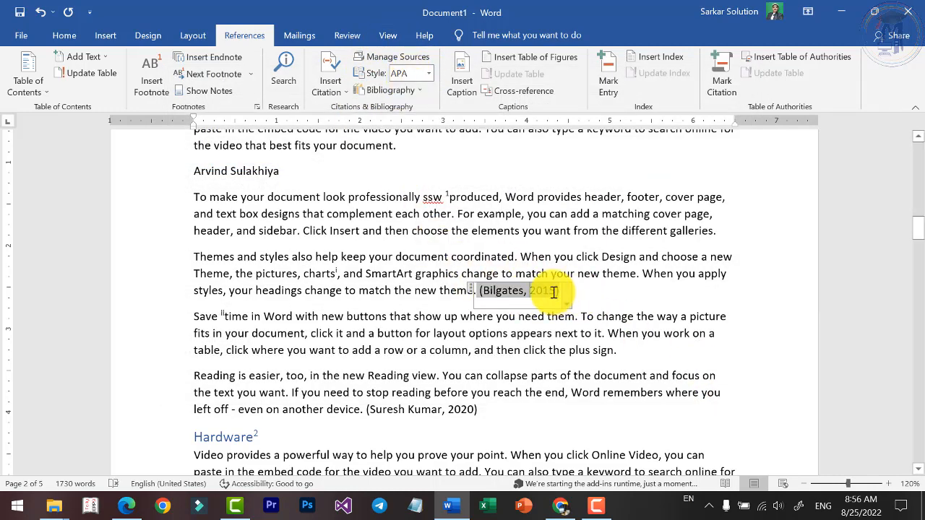
{"action": "left_click", "coordinate": [430, 74]}
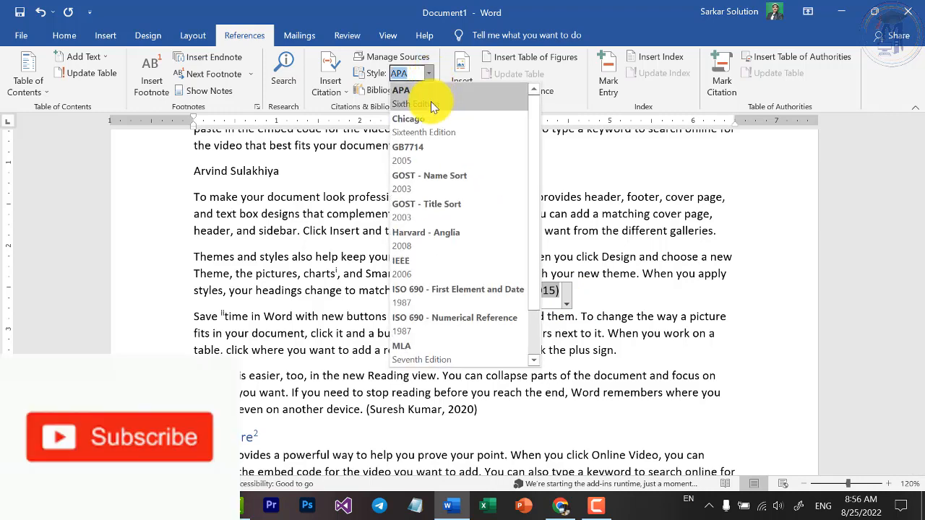
{"action": "left_click", "coordinate": [444, 294]}
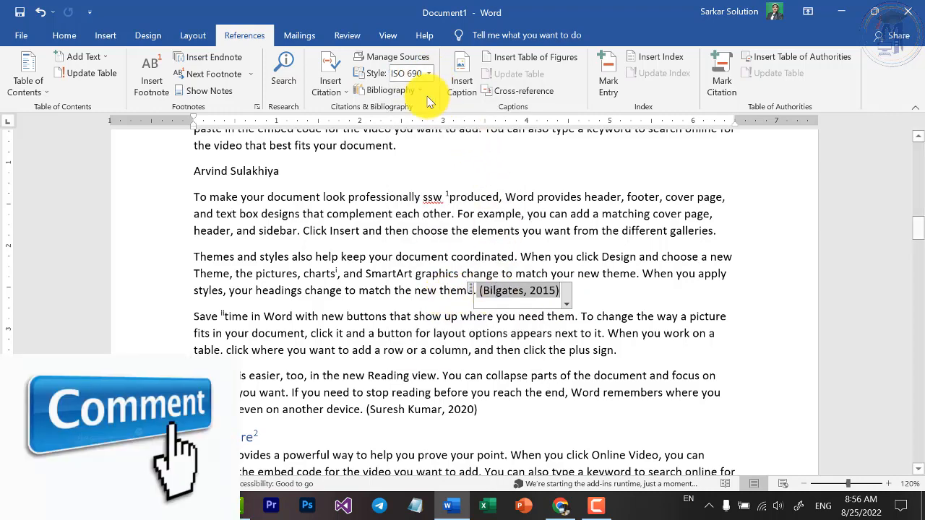
{"action": "left_click", "coordinate": [428, 74]}
{"action": "left_click", "coordinate": [437, 354]}
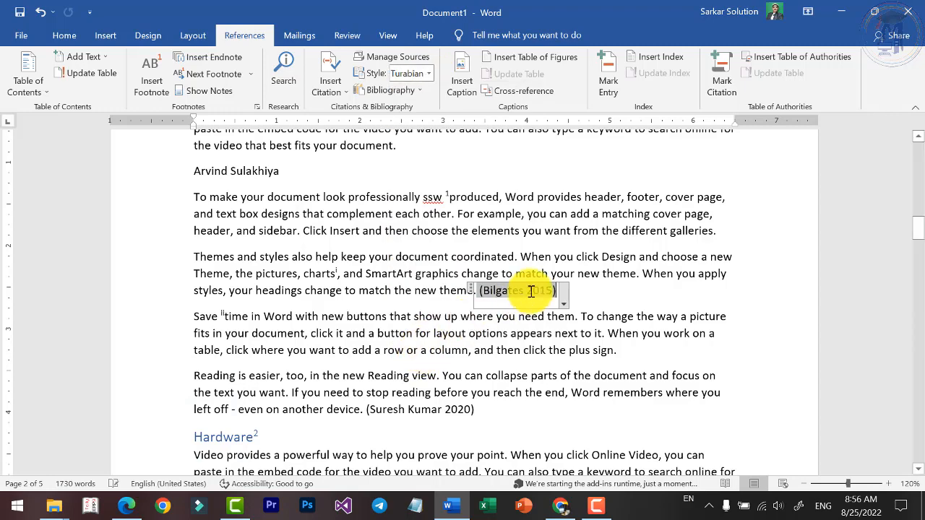
Try the ISO 690 and IEEE citation styles and return the citation style to APA.
{"action": "left_click", "coordinate": [432, 77]}
{"action": "left_click", "coordinate": [429, 235]}
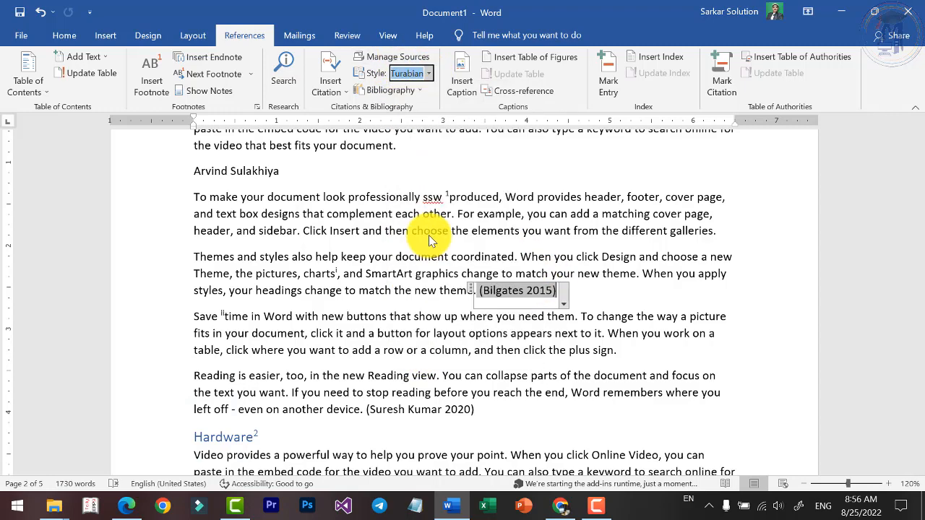
{"action": "left_click", "coordinate": [427, 73]}
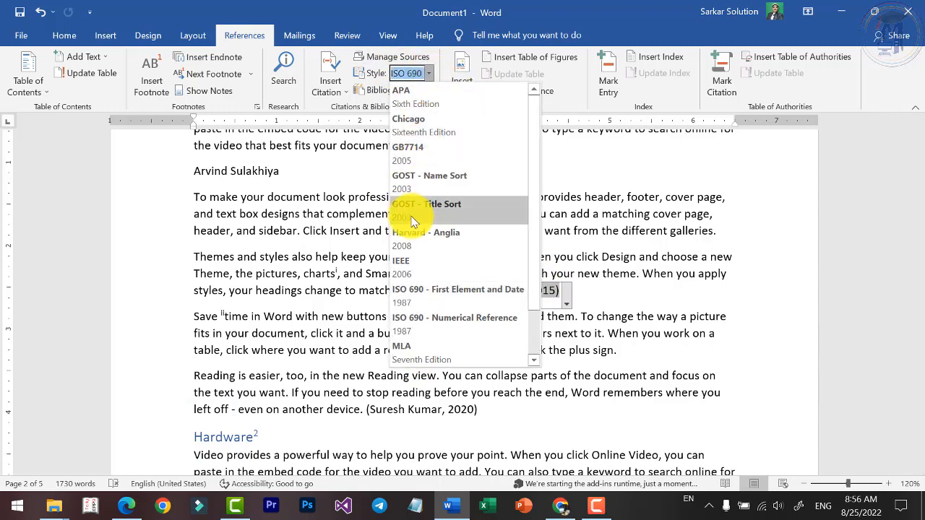
{"action": "left_click", "coordinate": [416, 261]}
{"action": "left_click", "coordinate": [428, 73]}
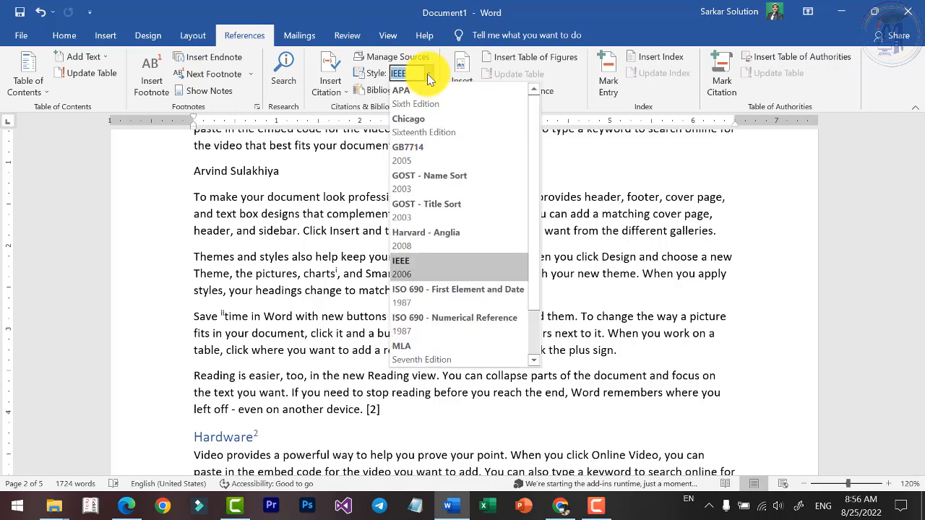
{"action": "left_click", "coordinate": [421, 96]}
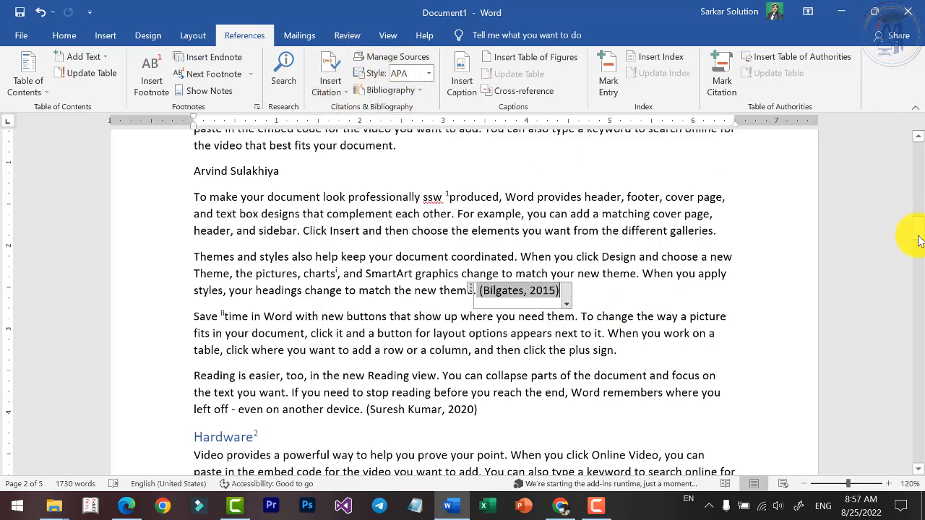
Insert a plain bibliography without a heading on the empty line after the document's last paragraph.
{"action": "left_click_drag", "start_coordinate": [918, 242], "coordinate": [921, 448]}
{"action": "scroll", "coordinate": [376, 242], "scroll_direction": "up", "scroll_amount": 3}
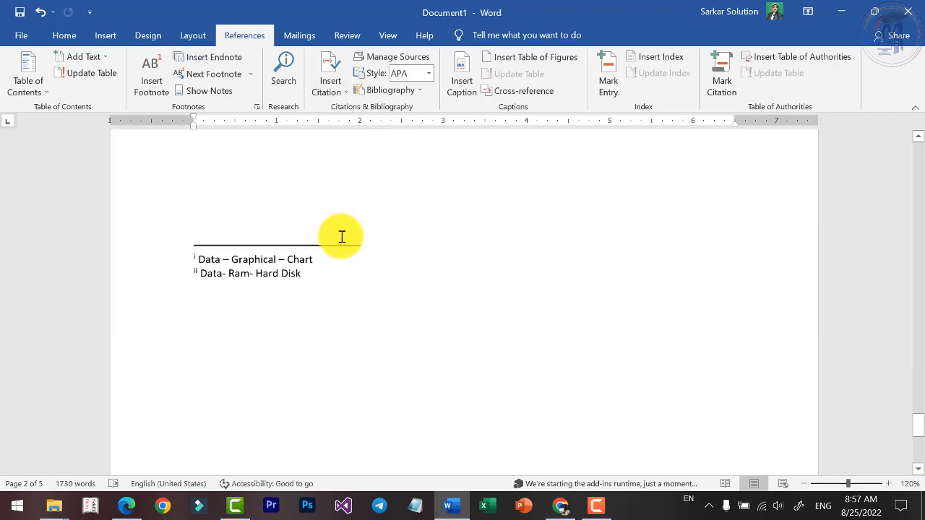
{"action": "left_click", "coordinate": [309, 217]}
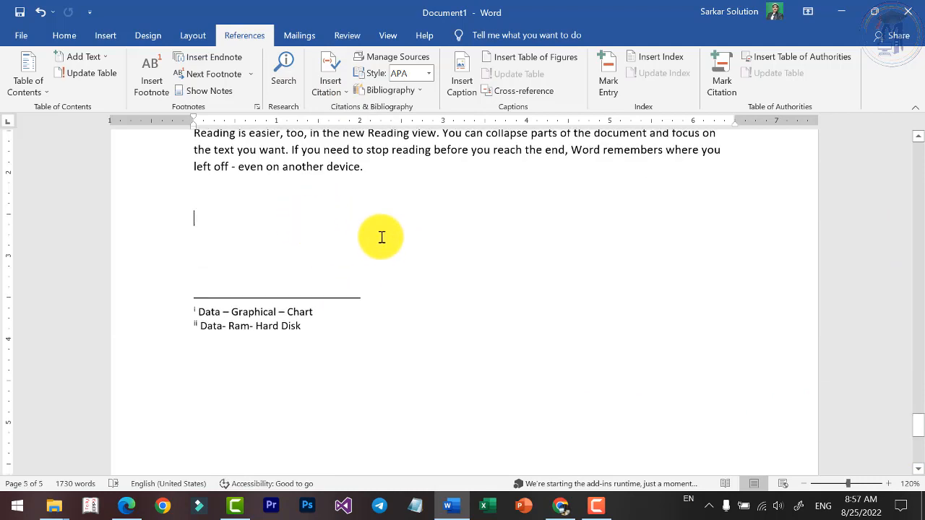
{"action": "left_click", "coordinate": [410, 92]}
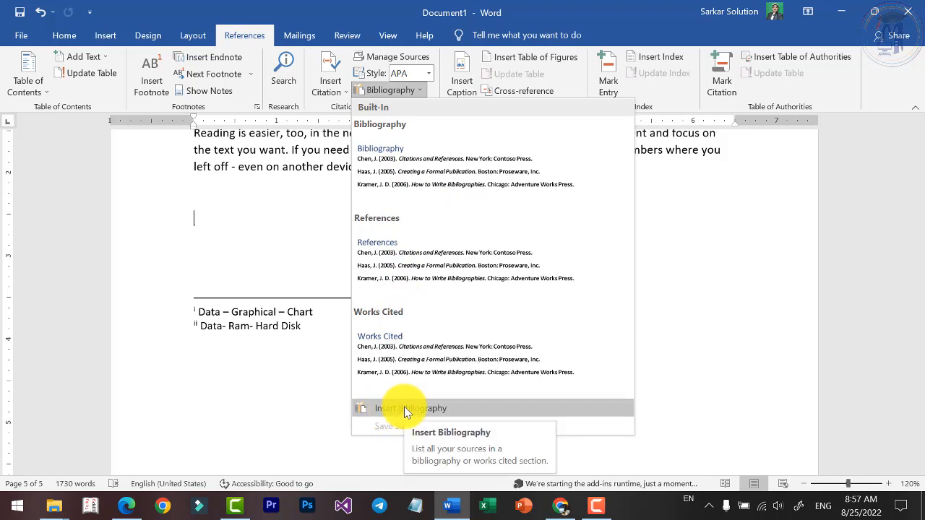
{"action": "left_click", "coordinate": [404, 409]}
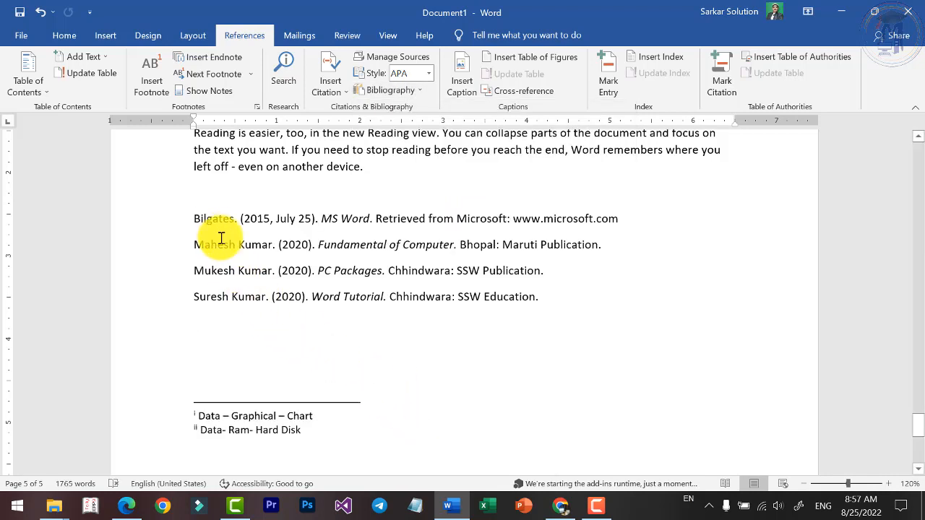
Insert the built-in Bibliography with its heading below the plain source list and add an empty line after it.
{"action": "scroll", "coordinate": [355, 210], "scroll_direction": "up", "scroll_amount": 1}
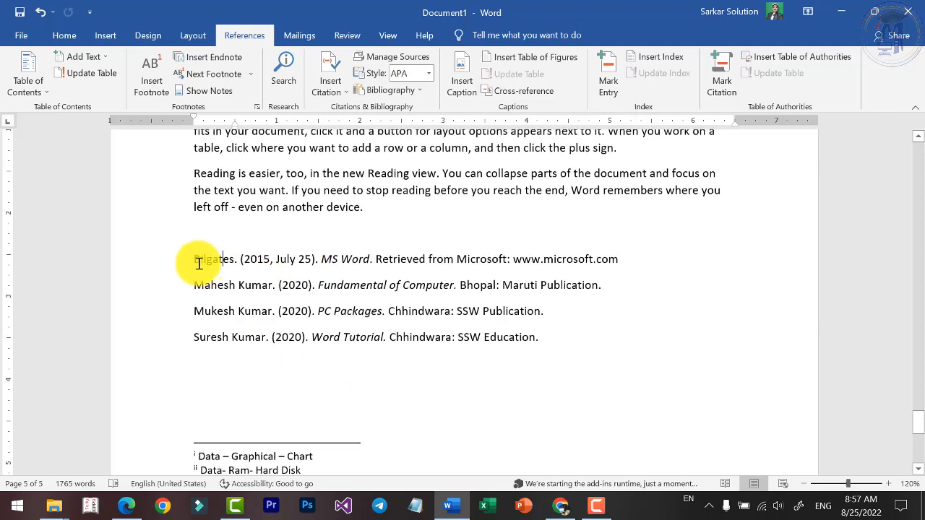
{"action": "left_click_drag", "start_coordinate": [193, 259], "coordinate": [558, 311]}
{"action": "left_click", "coordinate": [306, 398]}
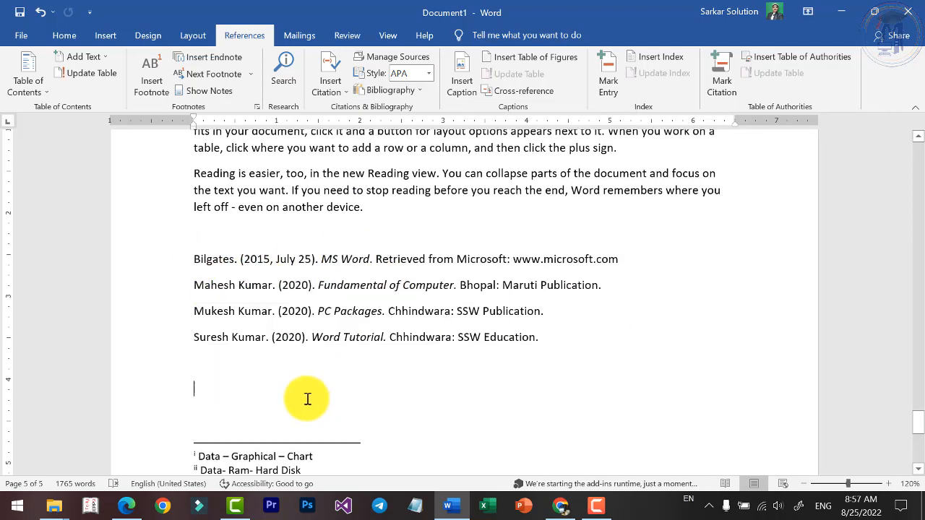
{"action": "left_click", "coordinate": [402, 91]}
{"action": "left_click", "coordinate": [413, 150]}
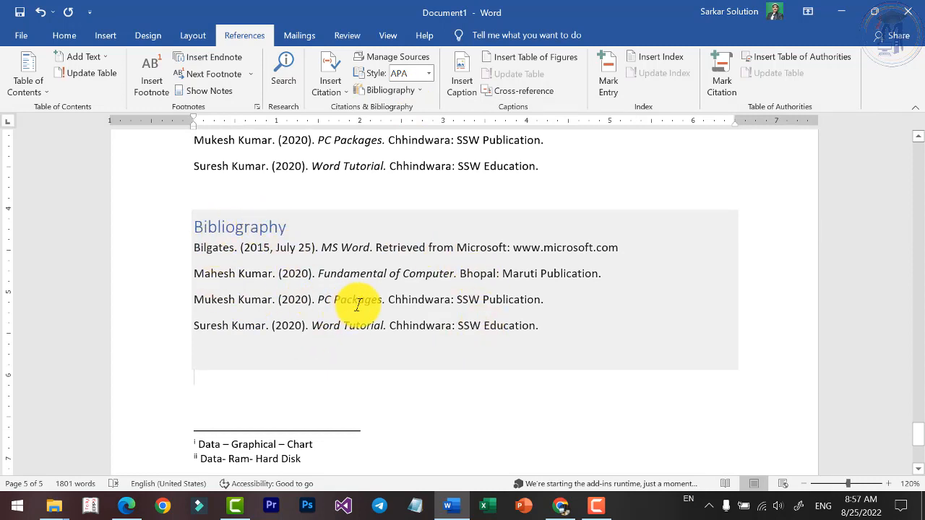
{"action": "scroll", "coordinate": [357, 305], "scroll_direction": "up", "scroll_amount": 1}
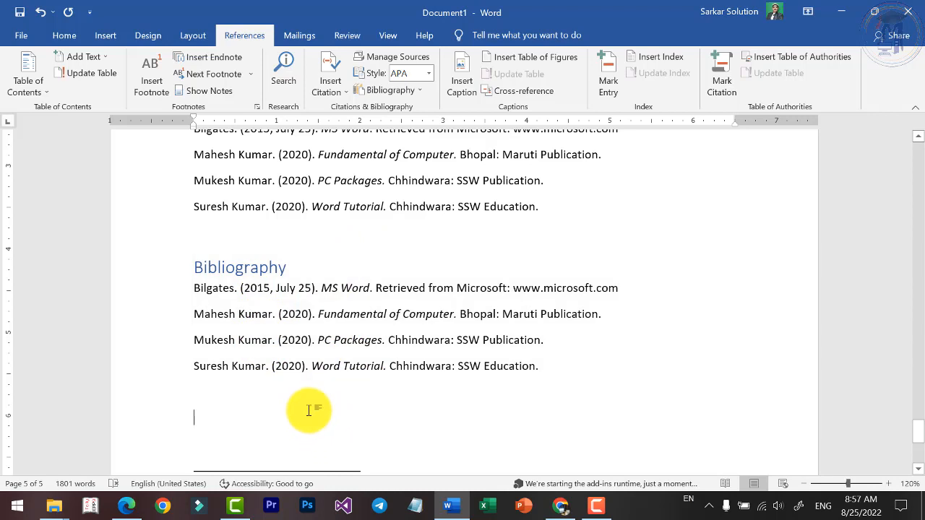
{"action": "key", "text": "Return"}
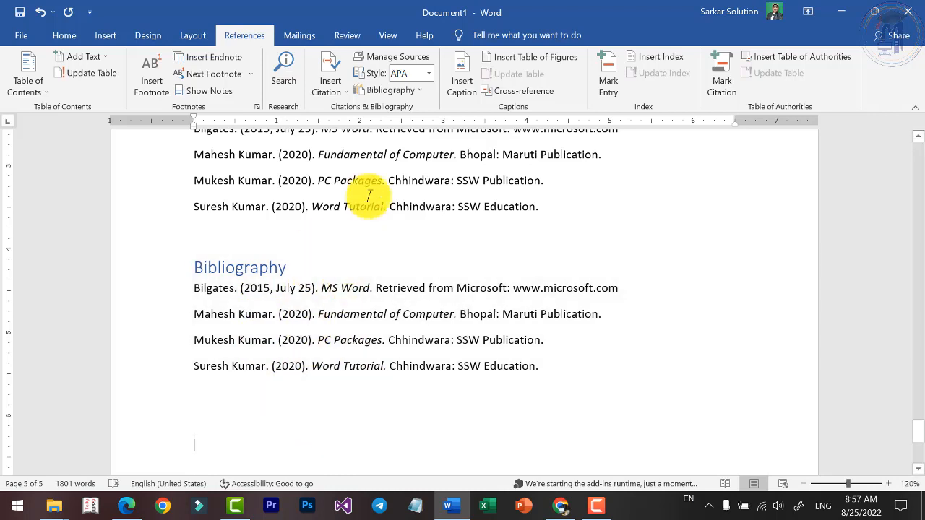
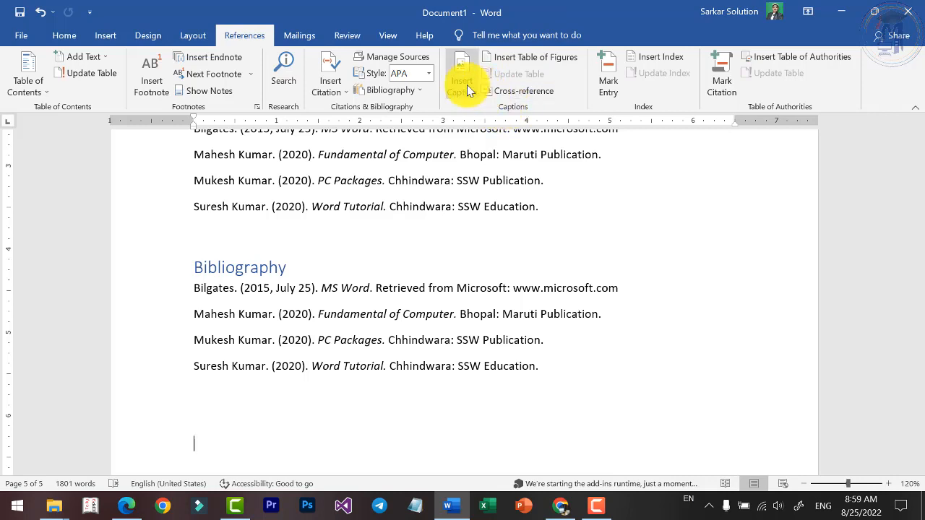
Look through the document from the bibliographies at its end back to the Computer and Hardware sections.
{"action": "scroll", "coordinate": [361, 275], "scroll_direction": "down", "scroll_amount": 3}
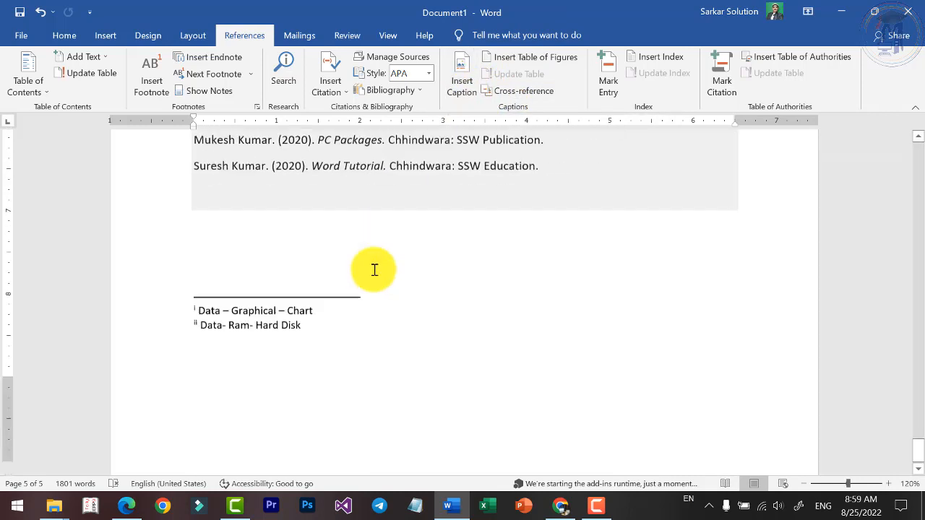
{"action": "scroll", "coordinate": [373, 268], "scroll_direction": "up", "scroll_amount": 6}
{"action": "left_click_drag", "start_coordinate": [921, 419], "coordinate": [897, 216]}
{"action": "scroll", "coordinate": [310, 265], "scroll_direction": "down", "scroll_amount": 3}
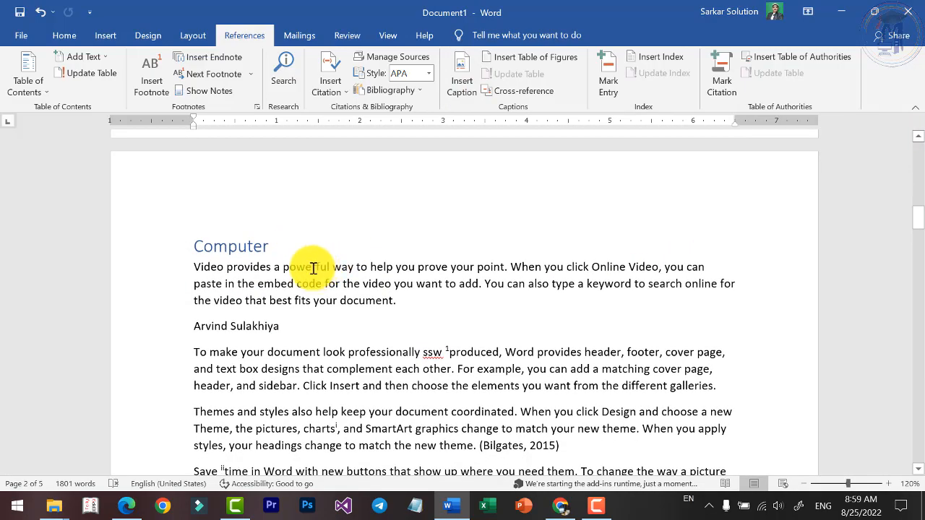
{"action": "scroll", "coordinate": [274, 258], "scroll_direction": "down", "scroll_amount": 12}
{"action": "scroll", "coordinate": [268, 206], "scroll_direction": "down", "scroll_amount": 2}
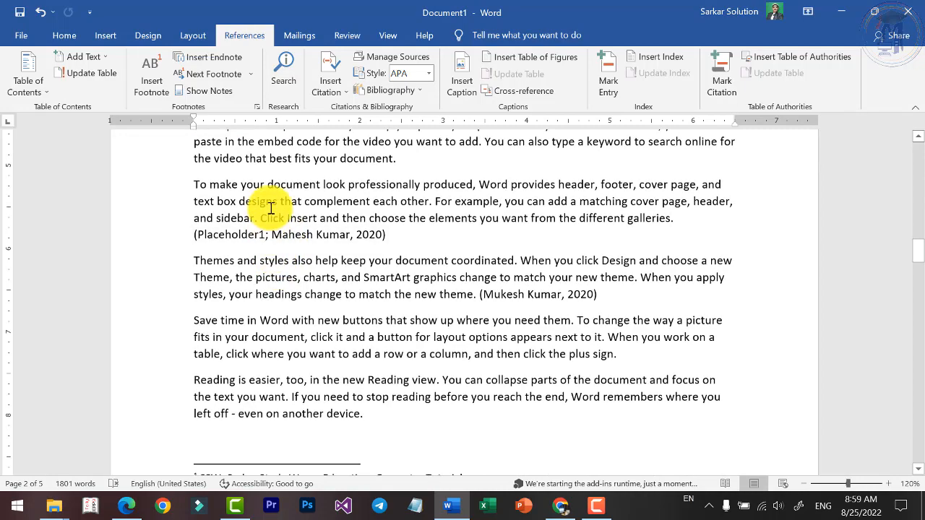
{"action": "scroll", "coordinate": [299, 224], "scroll_direction": "up", "scroll_amount": 10}
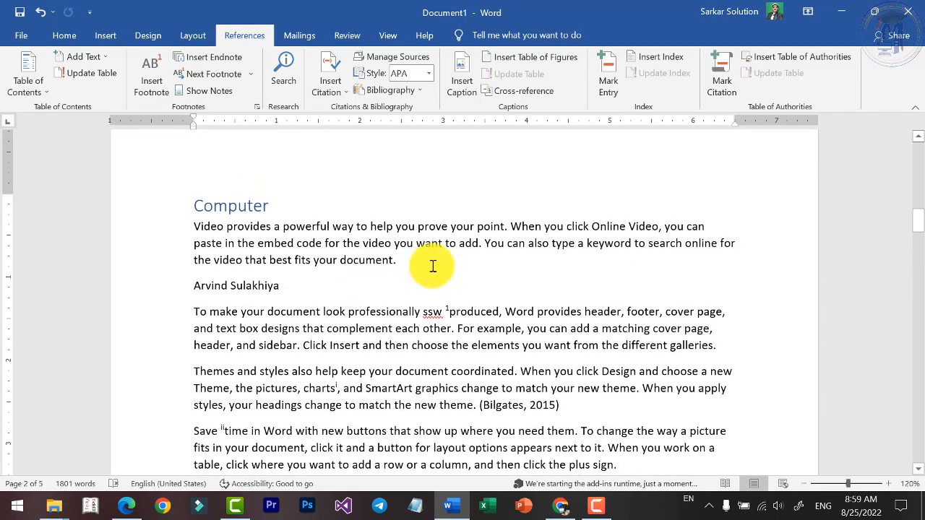
Examine which objects can be inserted for captioning, including pictures, shapes, tables and equations, and view the caption command's description.
{"action": "left_click", "coordinate": [105, 36]}
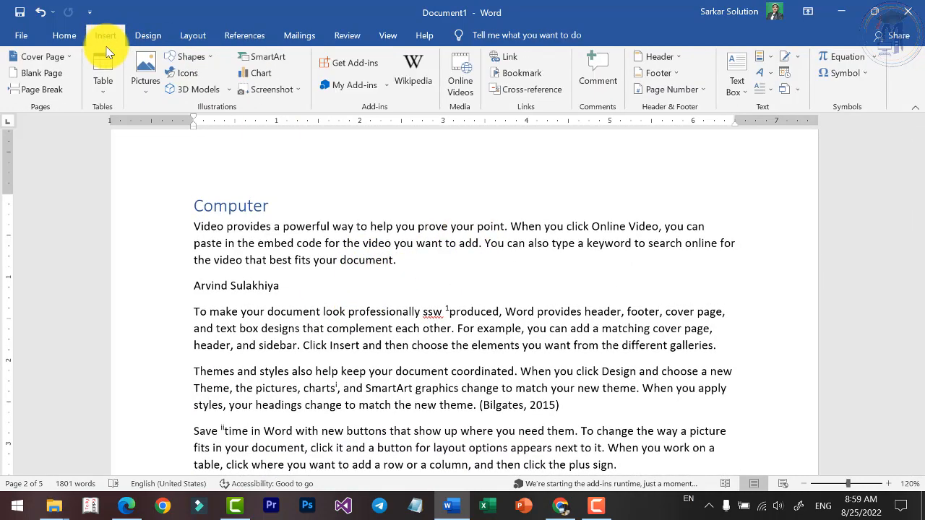
{"action": "left_click", "coordinate": [145, 101]}
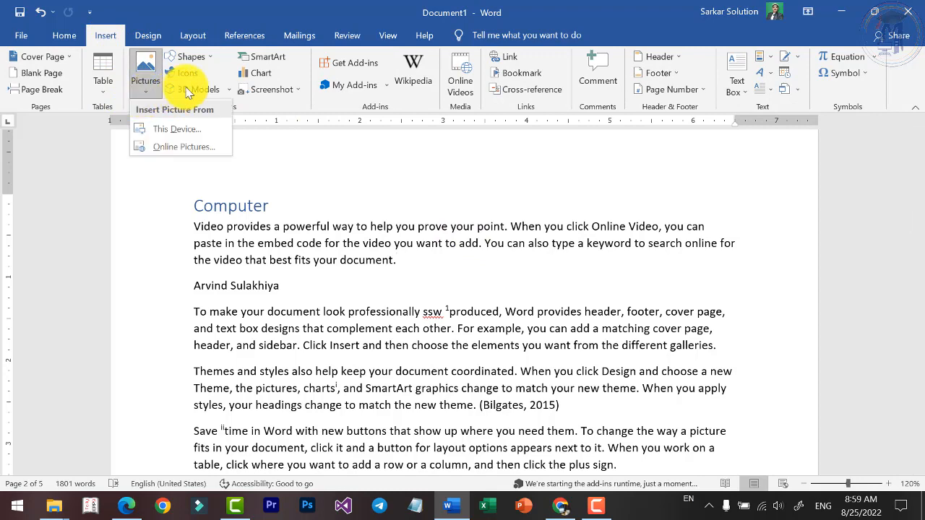
{"action": "left_click", "coordinate": [200, 56]}
{"action": "left_click", "coordinate": [200, 56]}
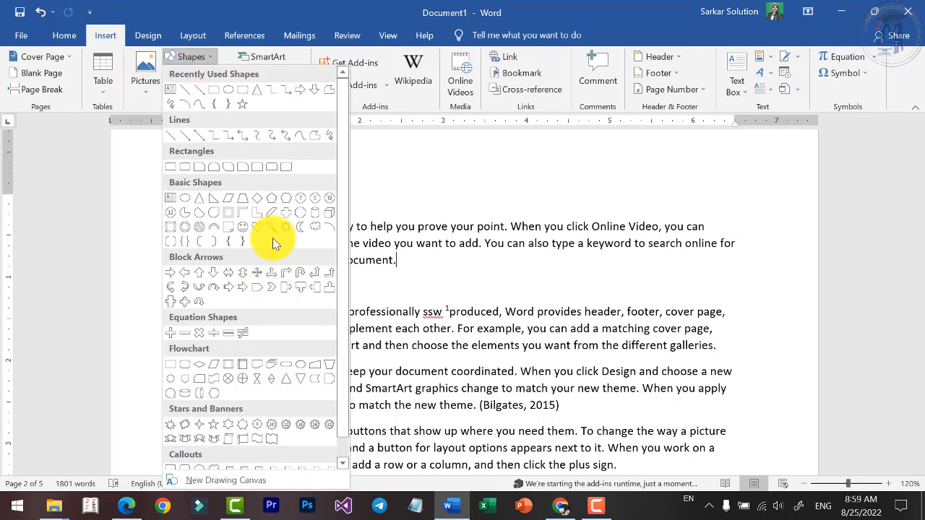
{"action": "left_click", "coordinate": [142, 92]}
{"action": "left_click", "coordinate": [105, 90]}
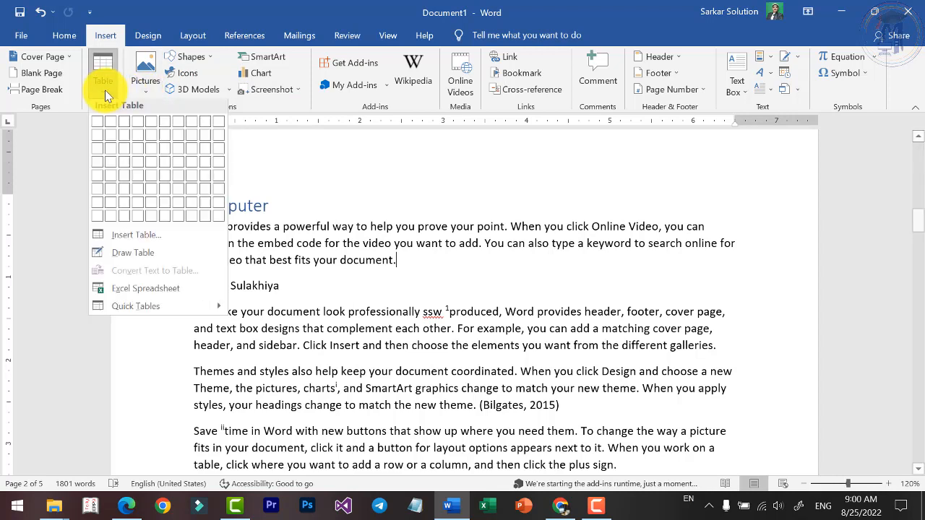
{"action": "left_click", "coordinate": [146, 91]}
{"action": "left_click", "coordinate": [145, 92]}
{"action": "left_click", "coordinate": [875, 54]}
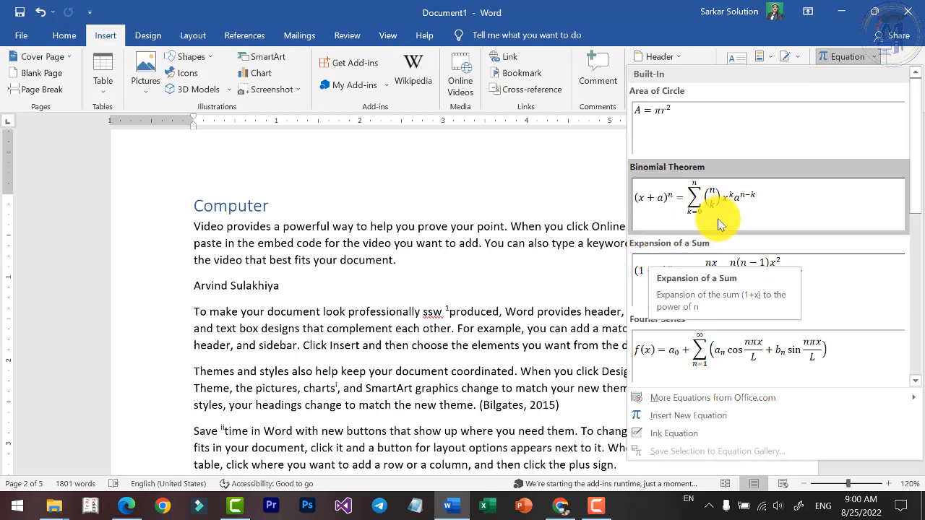
{"action": "left_click", "coordinate": [240, 36]}
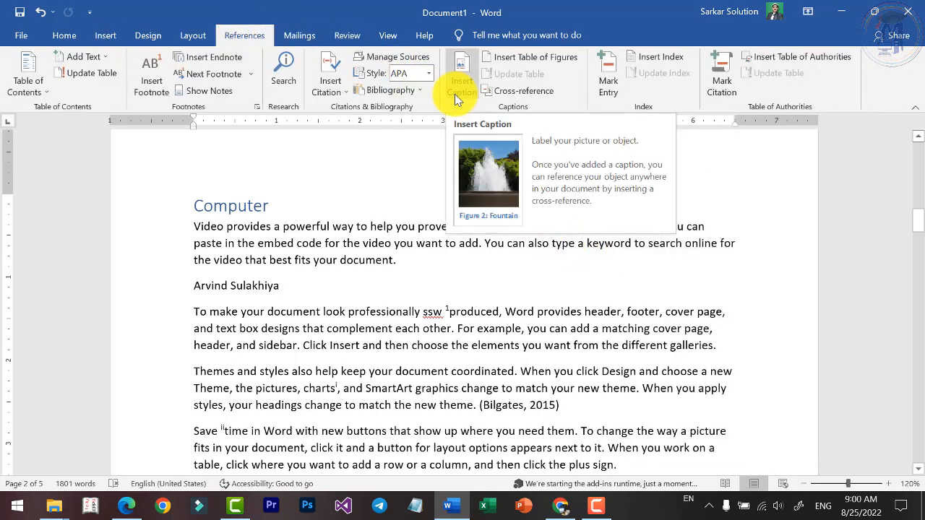
Insert the computer-definition-meaning picture from the device at the end of the first paragraph under the Computer heading.
{"action": "left_click", "coordinate": [106, 36]}
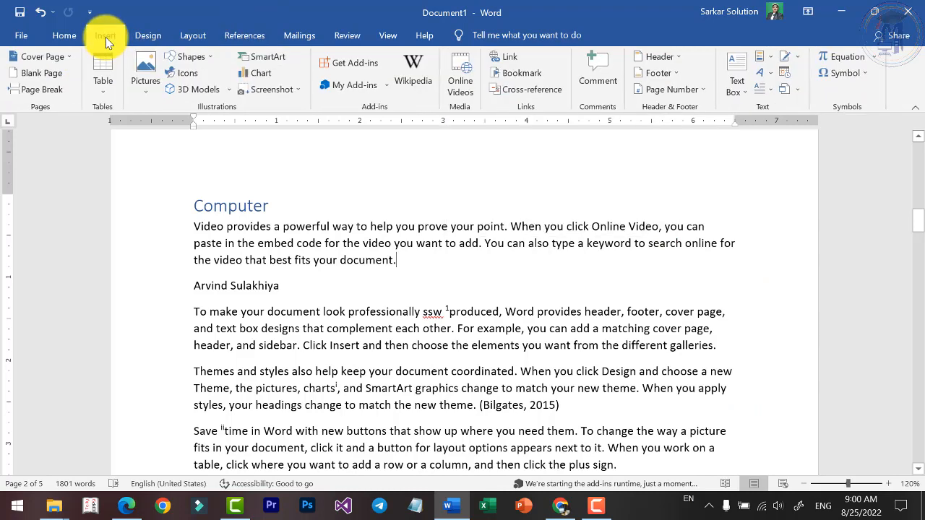
{"action": "left_click", "coordinate": [140, 68]}
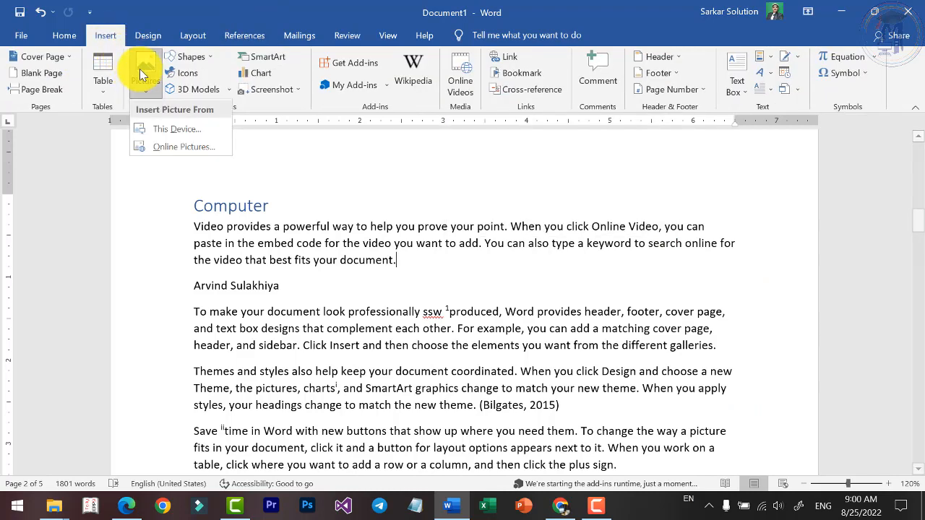
{"action": "left_click", "coordinate": [163, 128]}
{"action": "double_click", "coordinate": [329, 217]}
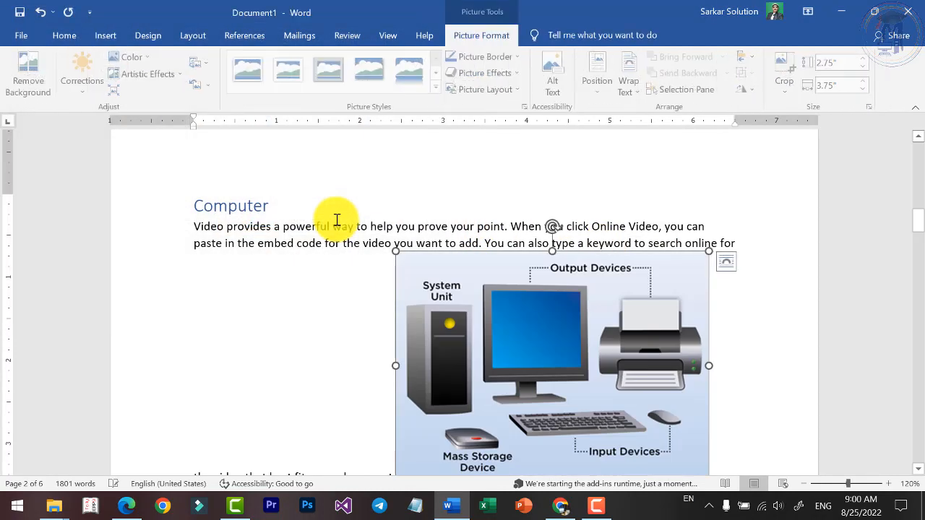
Shrink the Computer picture to about 2.22" wide by 1.63" high, apply Tight text wrapping and place it at the paragraph's right side.
{"action": "left_click_drag", "start_coordinate": [709, 247], "coordinate": [581, 339]}
{"action": "left_click", "coordinate": [630, 81]}
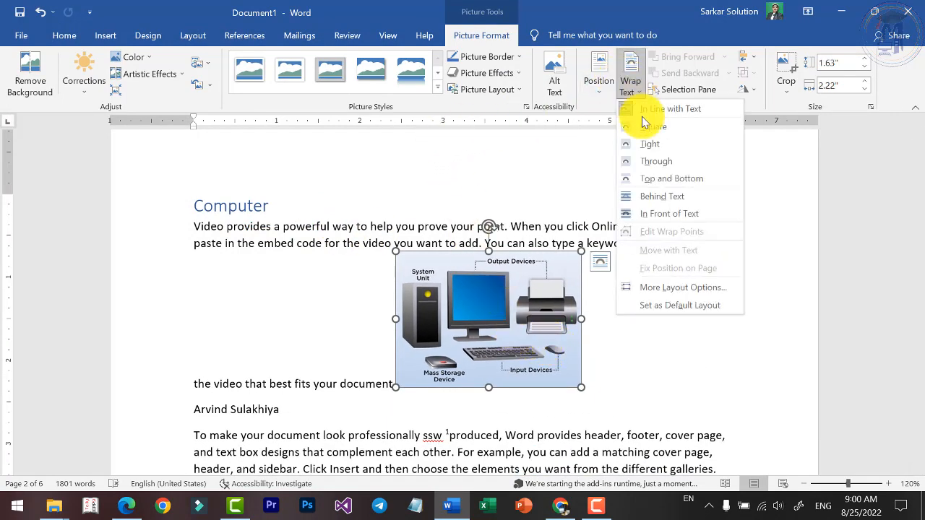
{"action": "left_click", "coordinate": [640, 142]}
{"action": "left_click_drag", "start_coordinate": [585, 291], "coordinate": [634, 288]}
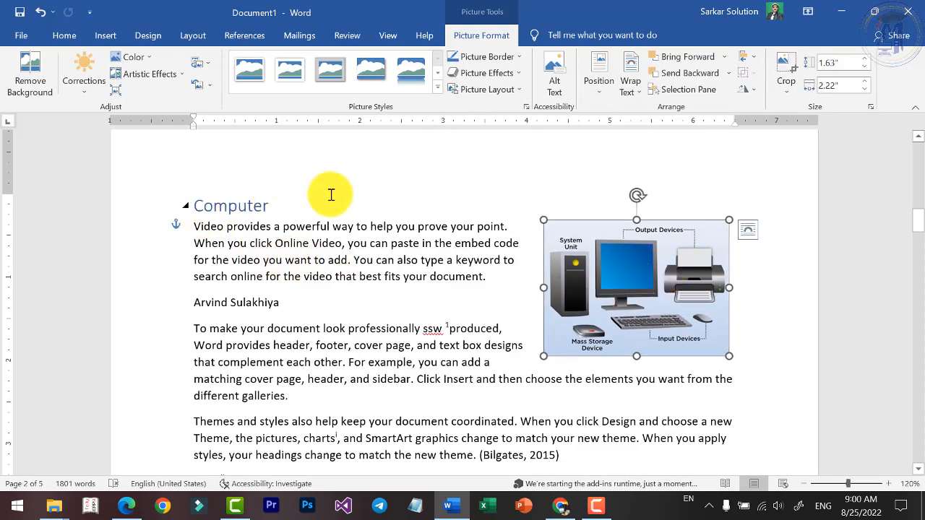
Insert the maxresdefault picture from the Desktop folder at the end of the first paragraph under the Hardware heading.
{"action": "scroll", "coordinate": [546, 307], "scroll_direction": "down", "scroll_amount": 15}
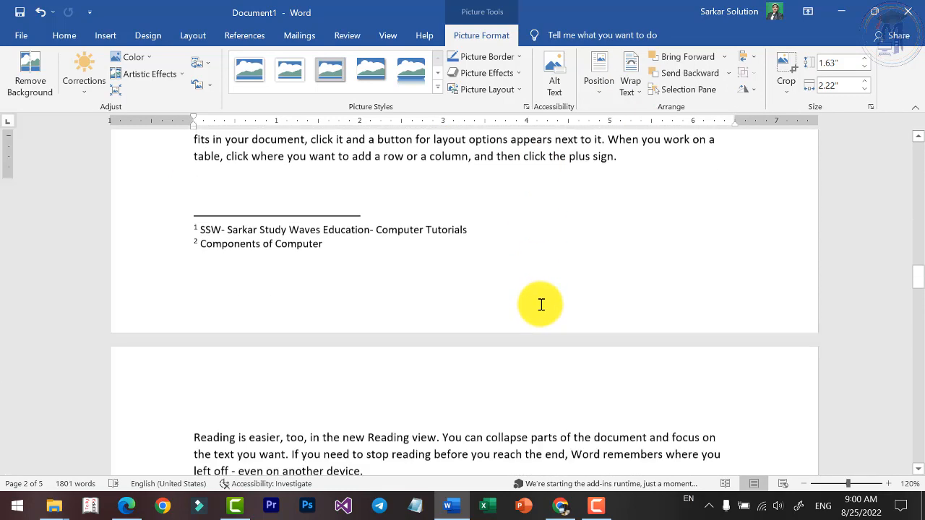
{"action": "scroll", "coordinate": [542, 303], "scroll_direction": "up", "scroll_amount": 5}
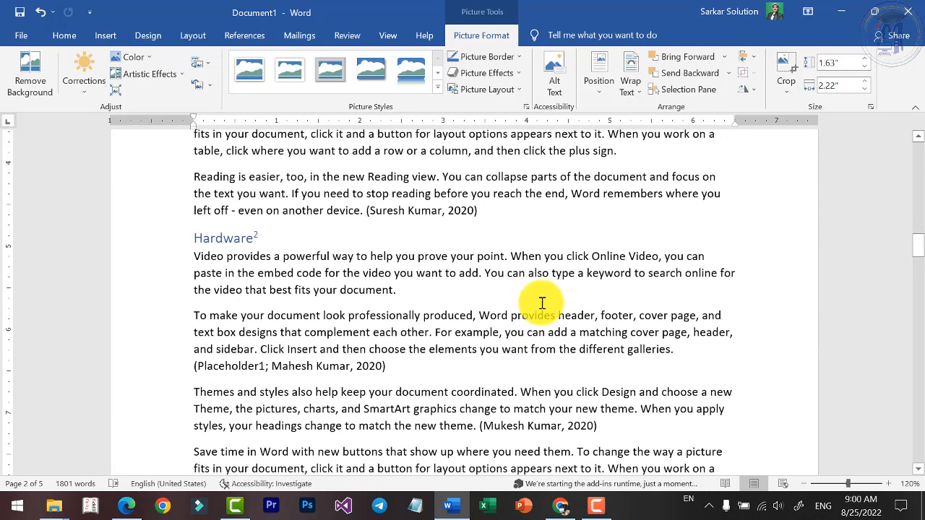
{"action": "left_click", "coordinate": [700, 292]}
{"action": "left_click", "coordinate": [101, 37]}
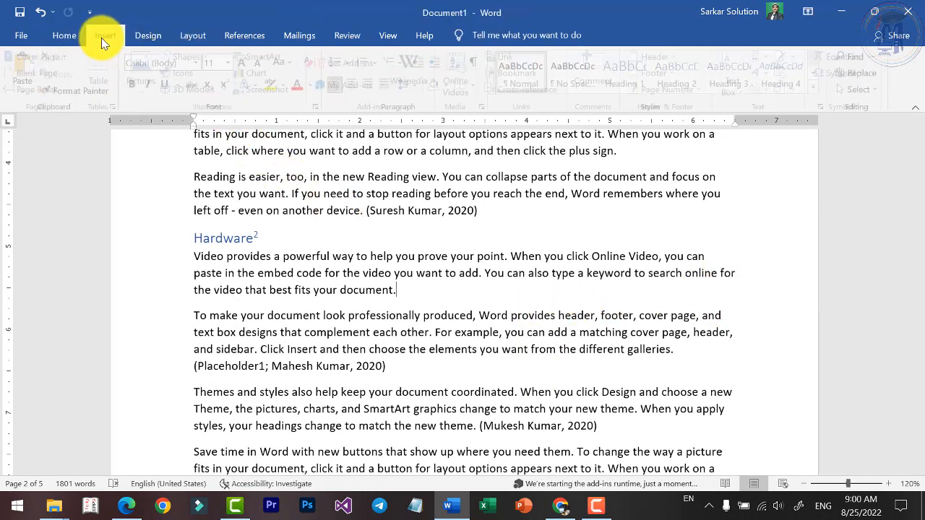
{"action": "left_click", "coordinate": [159, 128]}
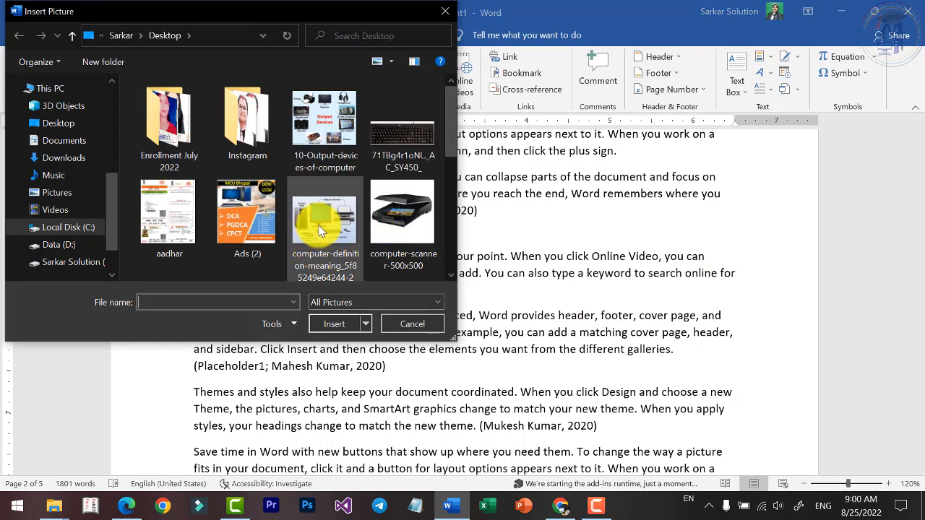
{"action": "scroll", "coordinate": [363, 259], "scroll_direction": "down", "scroll_amount": 3}
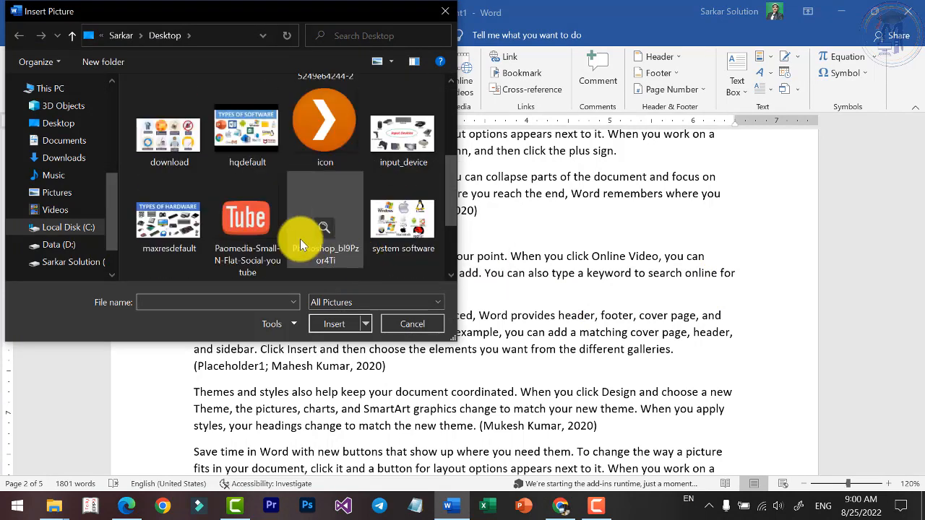
{"action": "double_click", "coordinate": [177, 217]}
Resize the hardware picture to about 3.95" wide by 2.22" high, apply Square text wrapping and align it beside the text at the right margin.
{"action": "left_click_drag", "start_coordinate": [735, 219], "coordinate": [461, 285]}
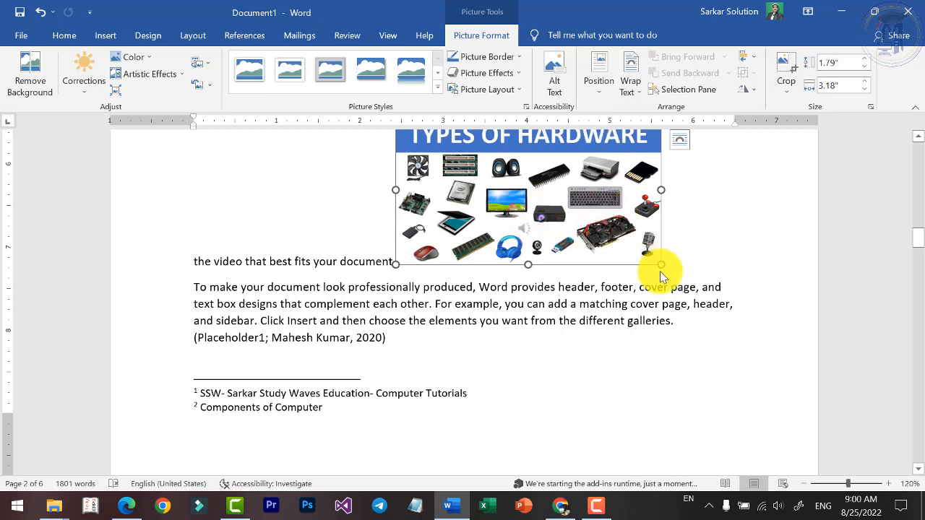
{"action": "left_click_drag", "start_coordinate": [660, 267], "coordinate": [725, 245]}
{"action": "left_click", "coordinate": [629, 85]}
{"action": "left_click", "coordinate": [652, 127]}
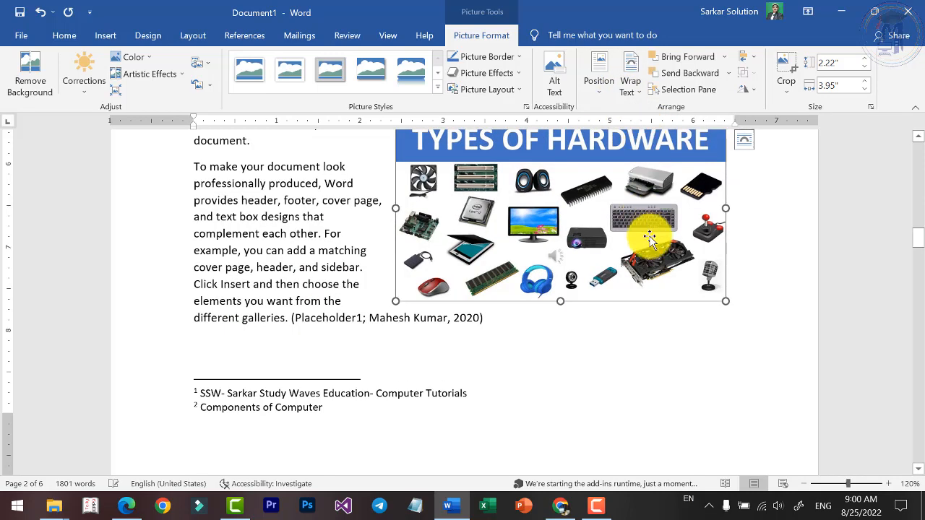
{"action": "scroll", "coordinate": [639, 346], "scroll_direction": "up", "scroll_amount": 4}
{"action": "left_click_drag", "start_coordinate": [639, 346], "coordinate": [623, 339]}
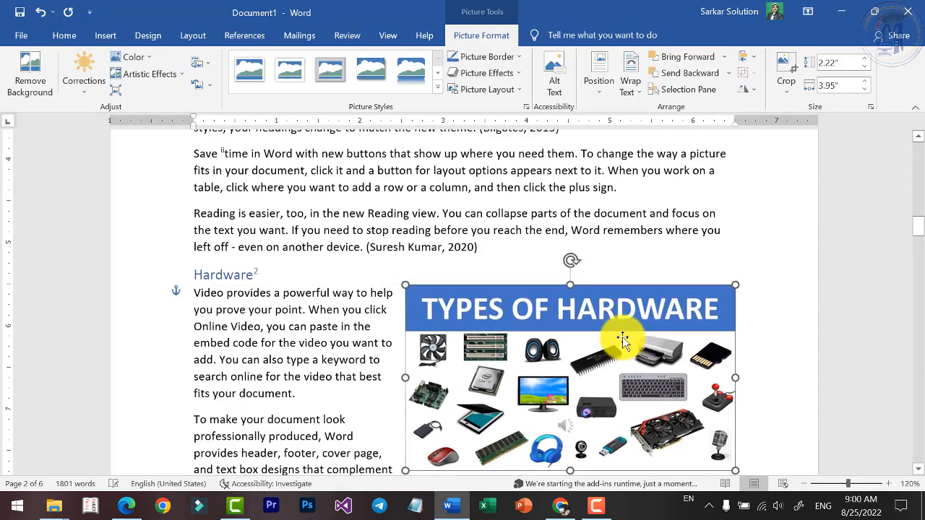
Insert the input_device picture from the Desktop folder at the end of the first paragraph under the Input Devices heading.
{"action": "scroll", "coordinate": [516, 295], "scroll_direction": "down", "scroll_amount": 10}
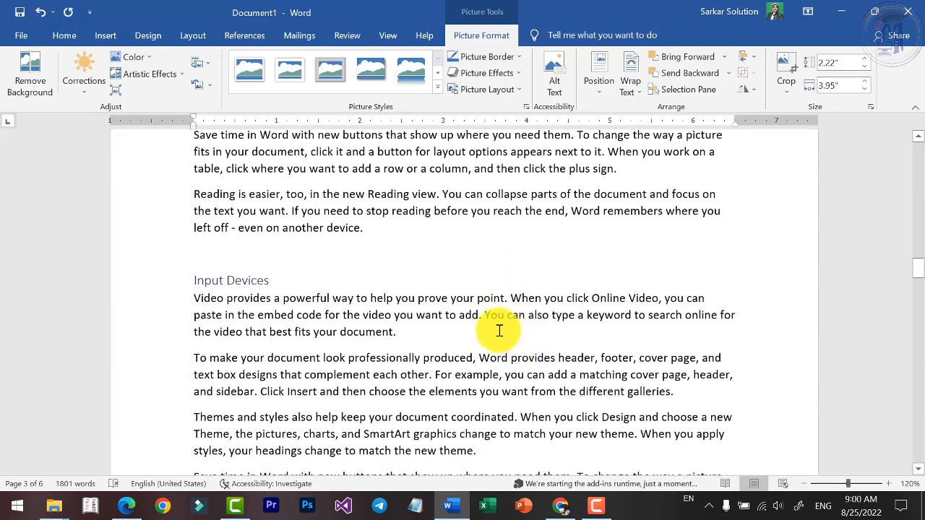
{"action": "left_click", "coordinate": [499, 331]}
{"action": "left_click", "coordinate": [106, 35]}
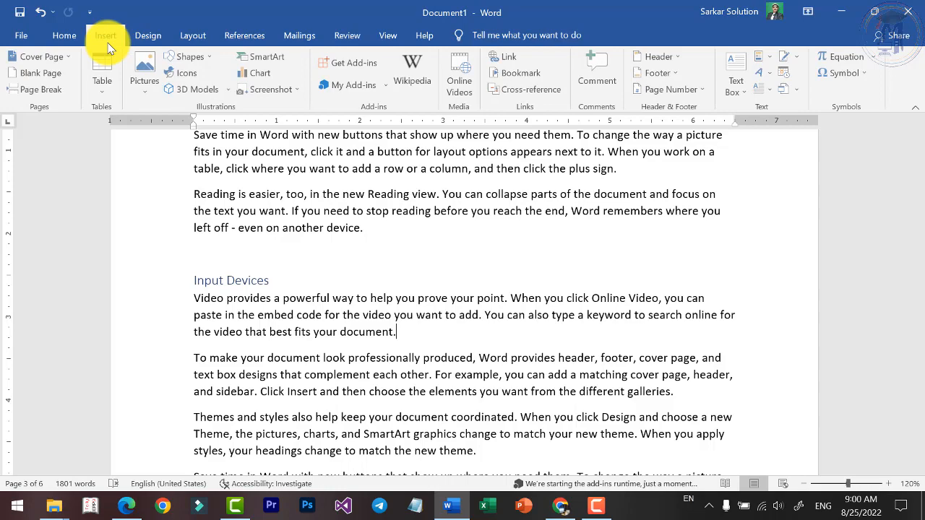
{"action": "left_click", "coordinate": [147, 79]}
{"action": "left_click", "coordinate": [162, 118]}
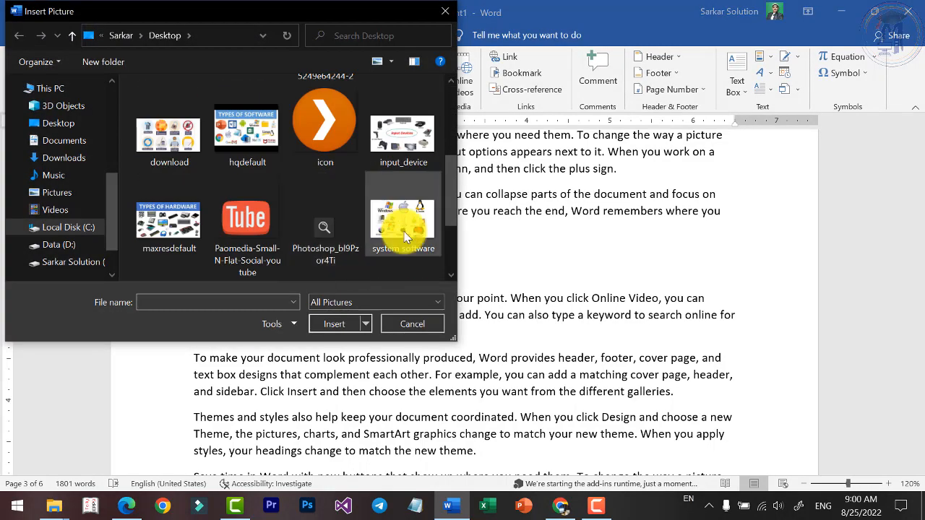
{"action": "double_click", "coordinate": [387, 168]}
Shrink the input devices picture to about 2.8" wide by 1.59" high, apply Tight text wrapping and move it towards the right margin.
{"action": "scroll", "coordinate": [737, 376], "scroll_direction": "down", "scroll_amount": 3}
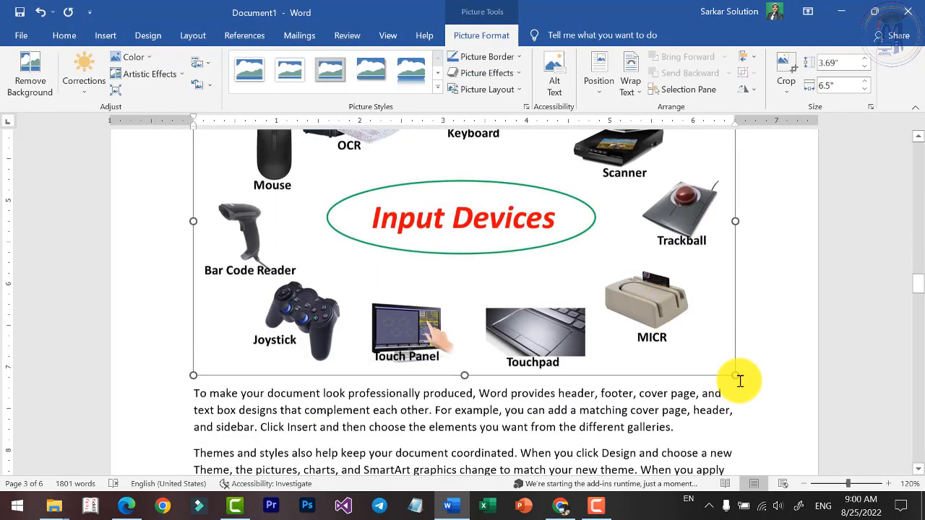
{"action": "left_click_drag", "start_coordinate": [736, 364], "coordinate": [439, 176]}
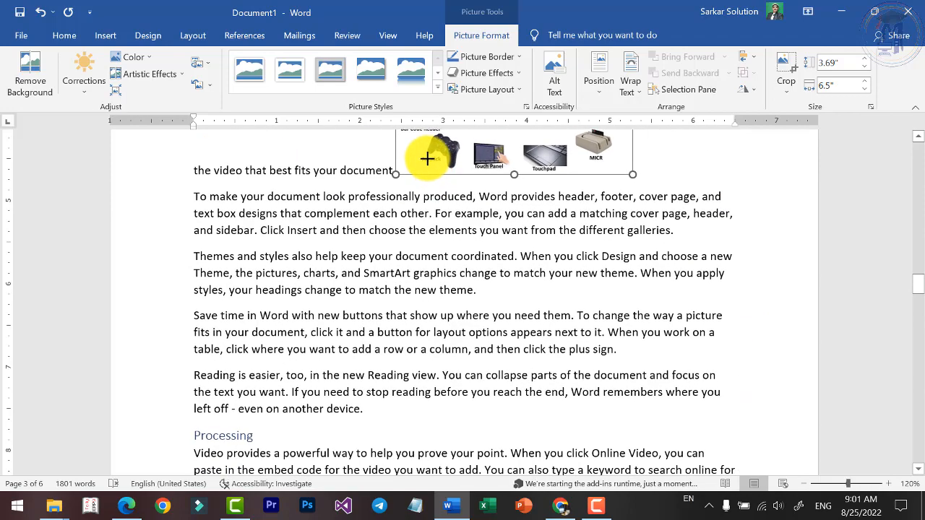
{"action": "scroll", "coordinate": [595, 272], "scroll_direction": "up", "scroll_amount": 5}
{"action": "left_click", "coordinate": [629, 85]}
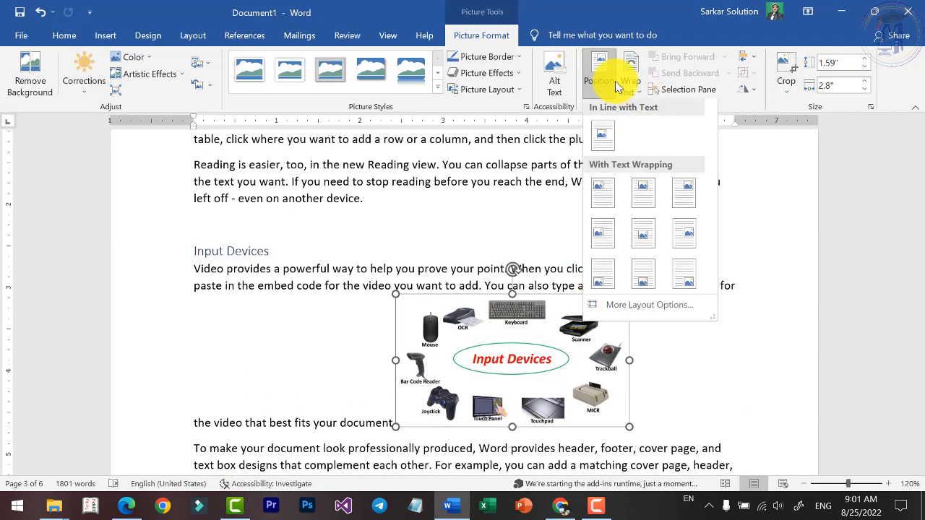
{"action": "left_click", "coordinate": [650, 144]}
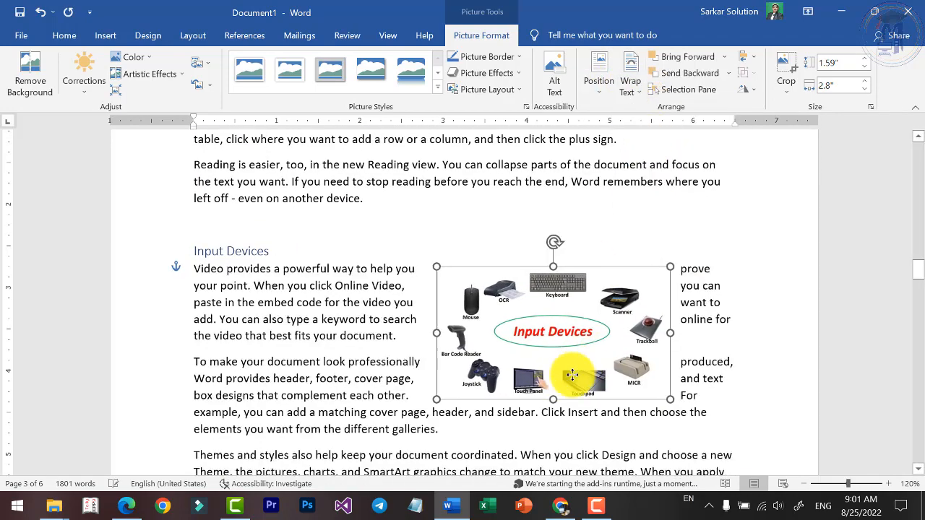
{"action": "left_click_drag", "start_coordinate": [572, 374], "coordinate": [603, 378]}
Insert the hqdefault picture from the Desktop folder at the end of the first paragraph under the Processing heading.
{"action": "scroll", "coordinate": [569, 383], "scroll_direction": "down", "scroll_amount": 10}
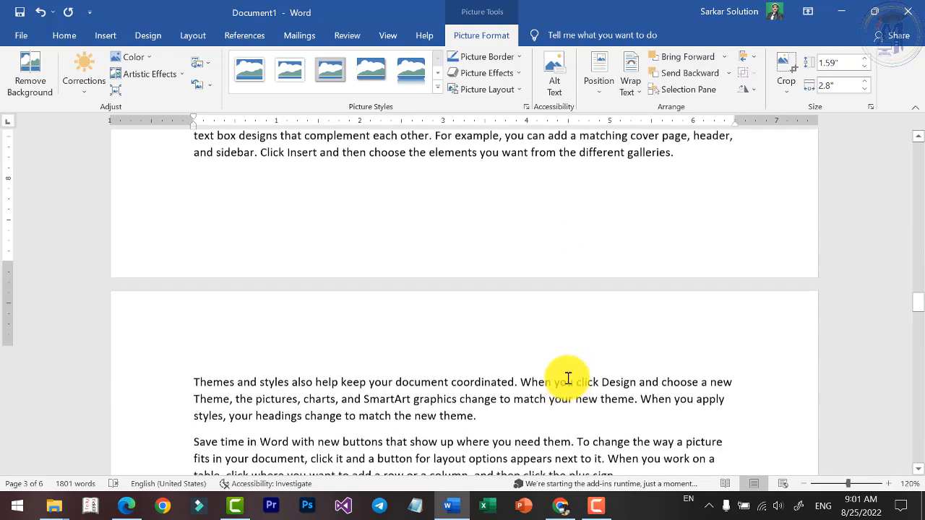
{"action": "left_click", "coordinate": [673, 201]}
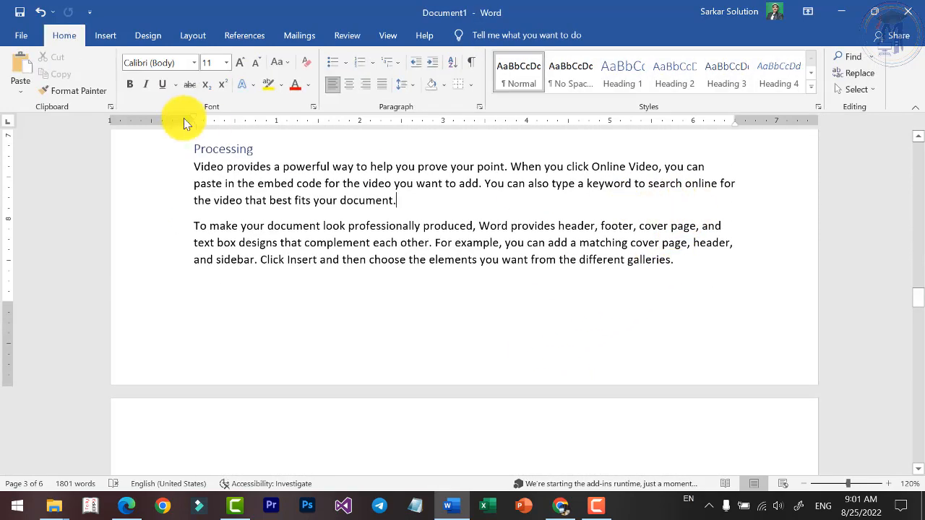
{"action": "left_click", "coordinate": [107, 36]}
{"action": "left_click", "coordinate": [146, 75]}
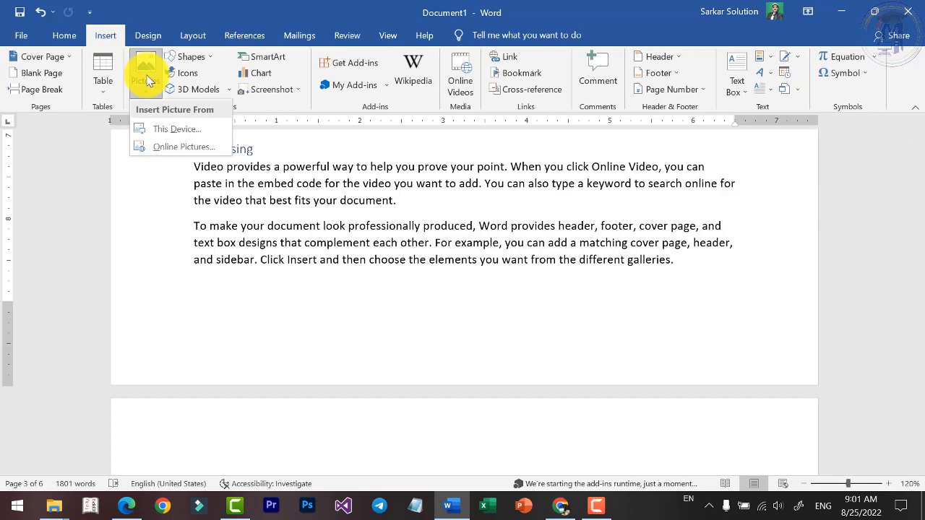
{"action": "left_click", "coordinate": [172, 128]}
{"action": "scroll", "coordinate": [355, 252], "scroll_direction": "down", "scroll_amount": 5}
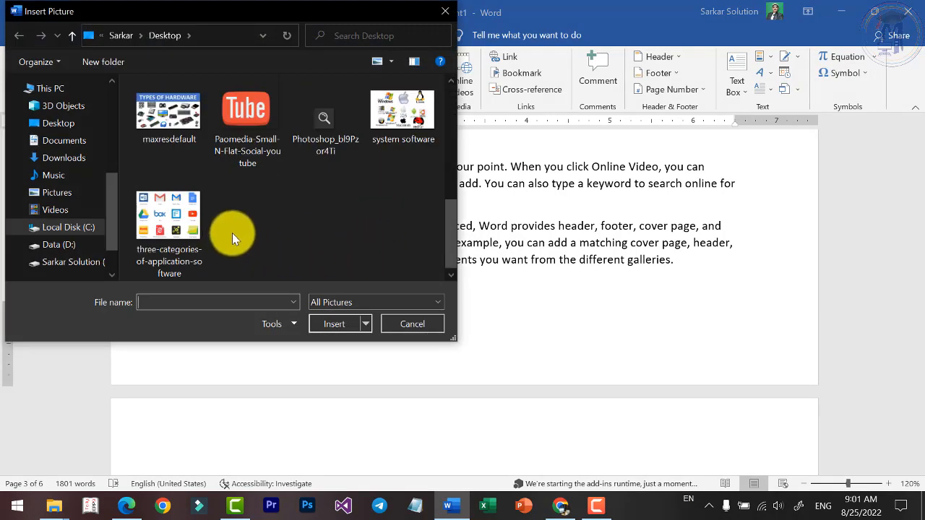
{"action": "scroll", "coordinate": [288, 206], "scroll_direction": "up", "scroll_amount": 1}
{"action": "scroll", "coordinate": [288, 208], "scroll_direction": "up", "scroll_amount": 3}
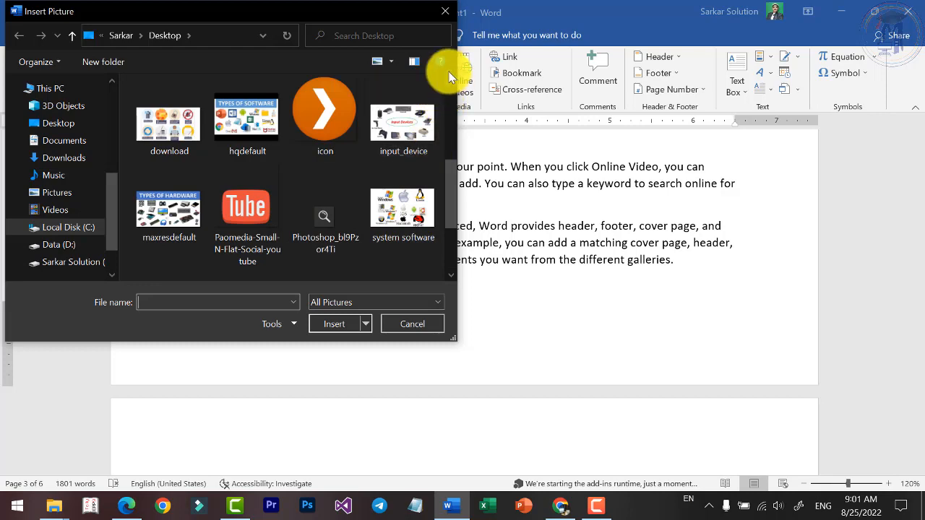
{"action": "scroll", "coordinate": [449, 83], "scroll_direction": "up", "scroll_amount": 2}
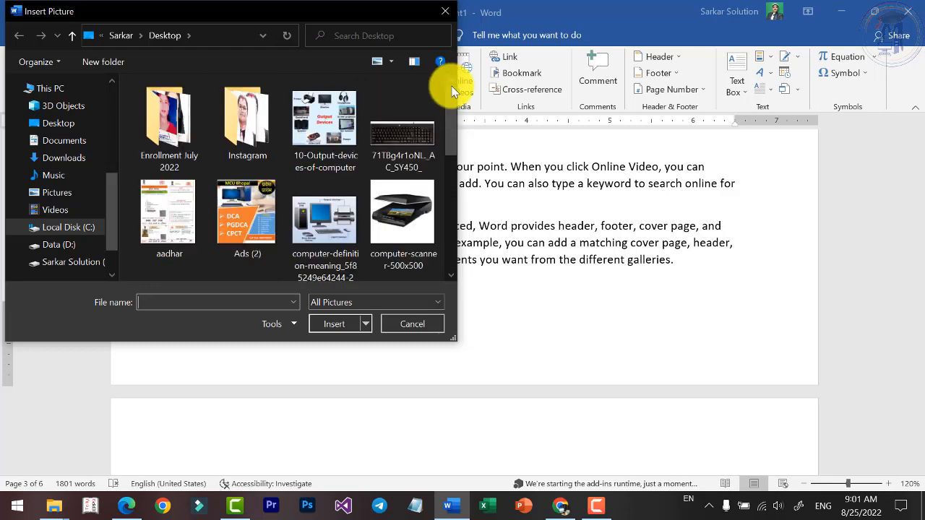
{"action": "left_click", "coordinate": [341, 134]}
{"action": "left_click", "coordinate": [407, 142]}
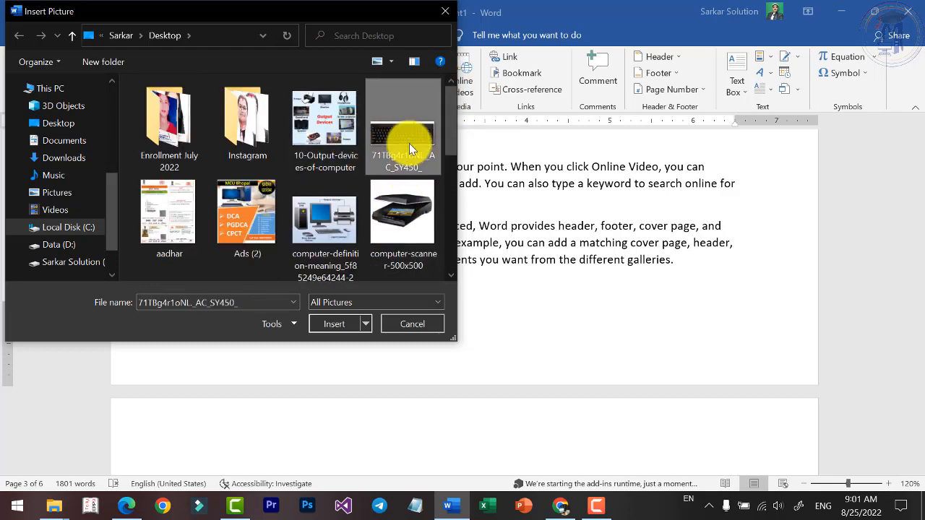
{"action": "left_click", "coordinate": [323, 233]}
{"action": "key", "text": "Down"}
{"action": "key", "text": "Down"}
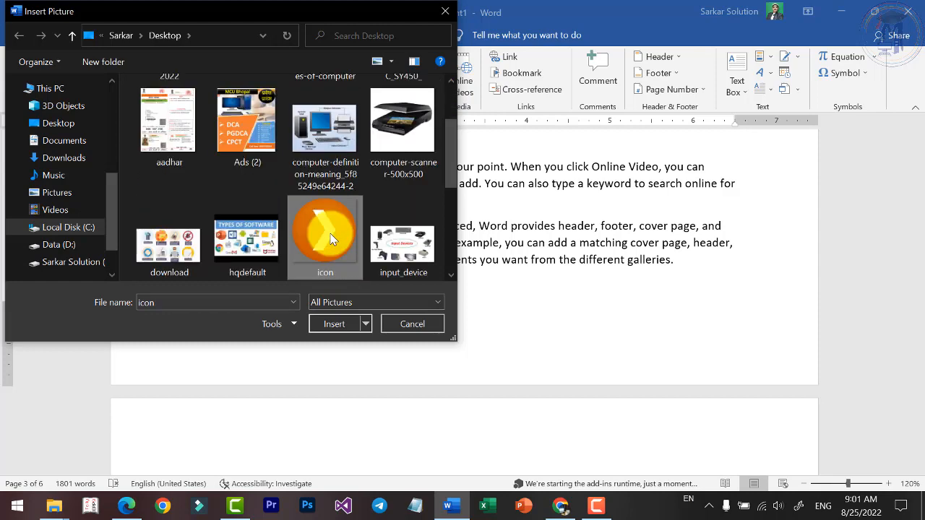
{"action": "key", "text": "Right"}
{"action": "key", "text": "Right"}
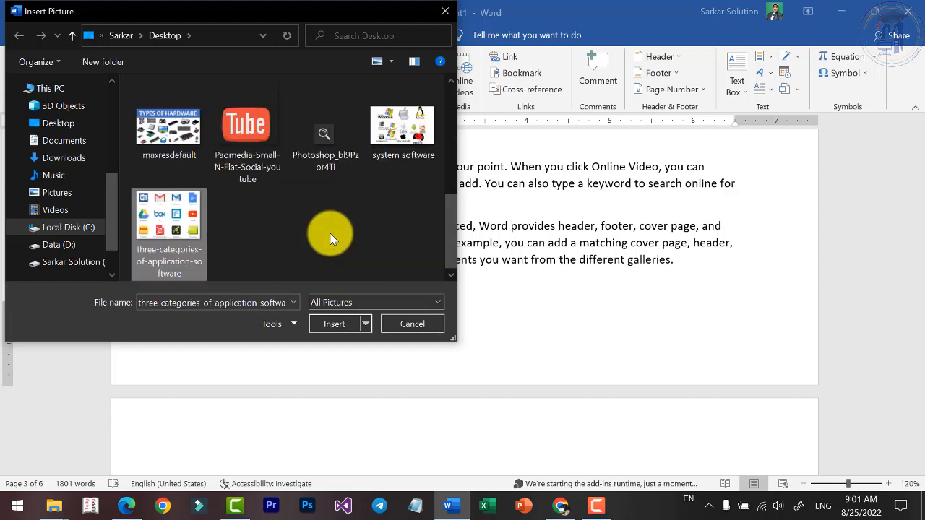
{"action": "key", "text": "Up"}
{"action": "key", "text": "Up"}
{"action": "key", "text": "Down"}
{"action": "key", "text": "Up"}
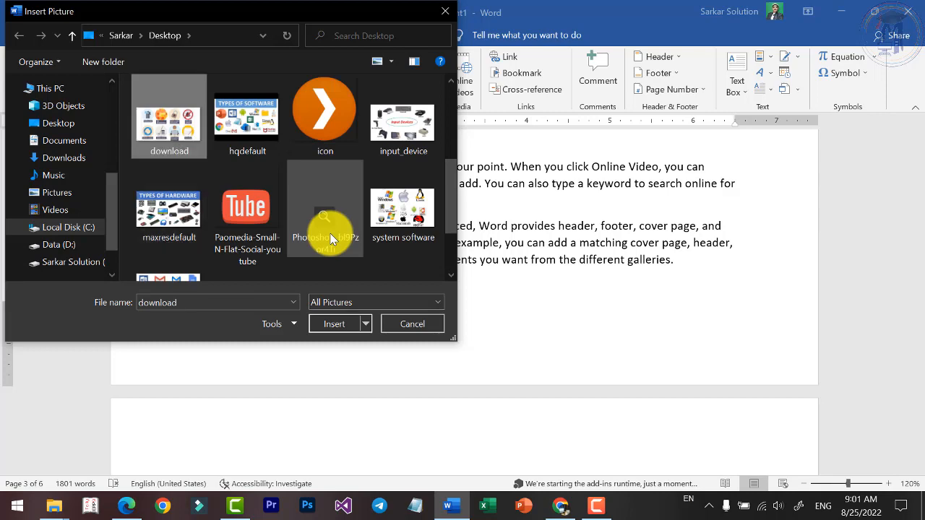
{"action": "key", "text": "Down"}
{"action": "key", "text": "Down"}
{"action": "key", "text": "Up"}
{"action": "key", "text": "Right"}
{"action": "key", "text": "Right"}
{"action": "key", "text": "Right"}
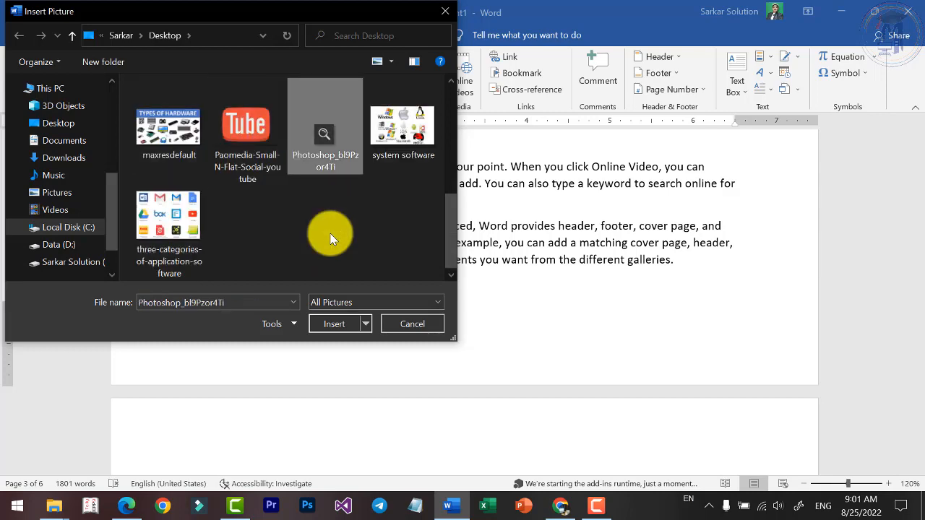
{"action": "key", "text": "Up"}
{"action": "key", "text": "Up"}
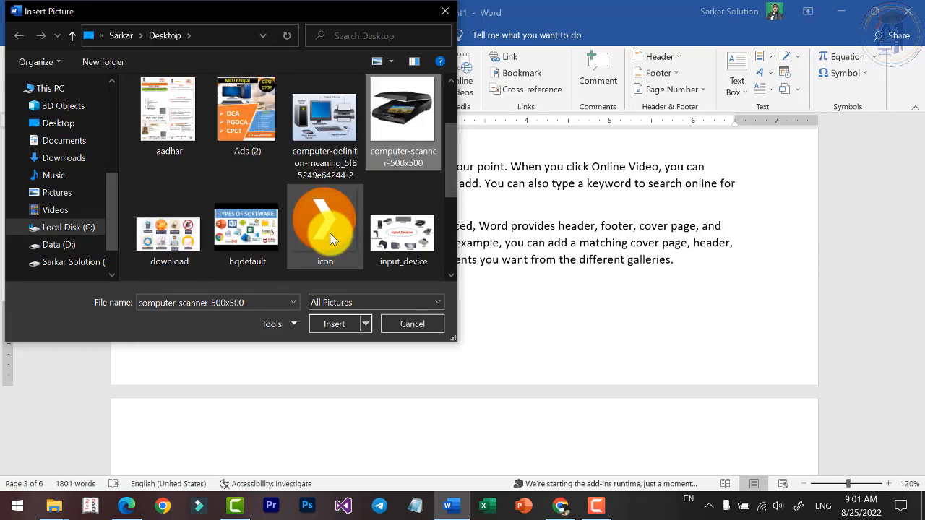
{"action": "key", "text": "Left"}
{"action": "key", "text": "Left"}
{"action": "key", "text": "Down"}
{"action": "key", "text": "Left"}
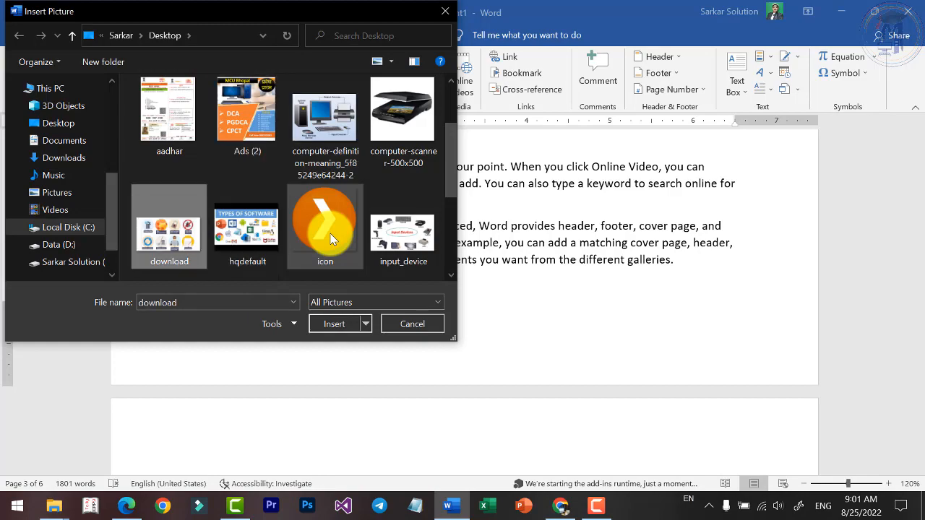
{"action": "key", "text": "Right"}
{"action": "key", "text": "Return"}
Shrink the Types of Software picture to about 2.57" wide by 1.93" high and make the text wrap around it.
{"action": "scroll", "coordinate": [491, 303], "scroll_direction": "down", "scroll_amount": 5}
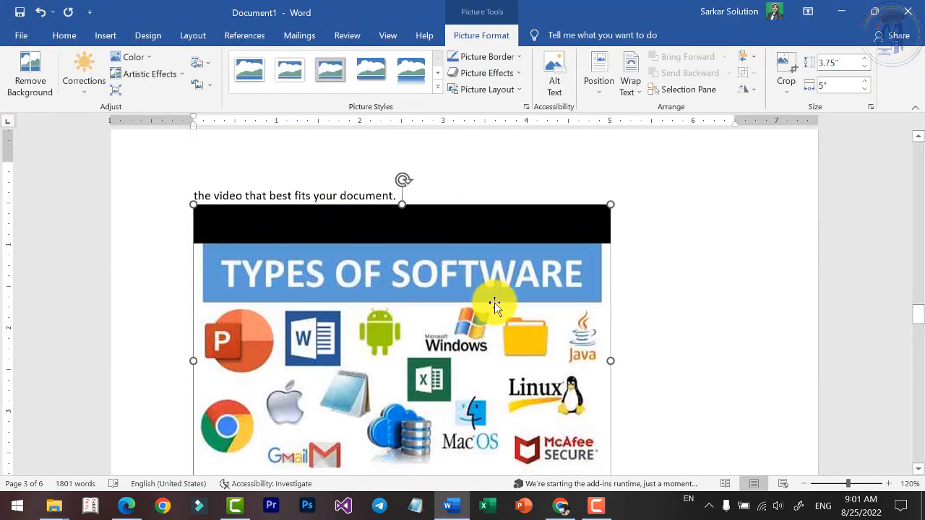
{"action": "left_click_drag", "start_coordinate": [610, 331], "coordinate": [510, 211]}
{"action": "scroll", "coordinate": [549, 217], "scroll_direction": "up", "scroll_amount": 3}
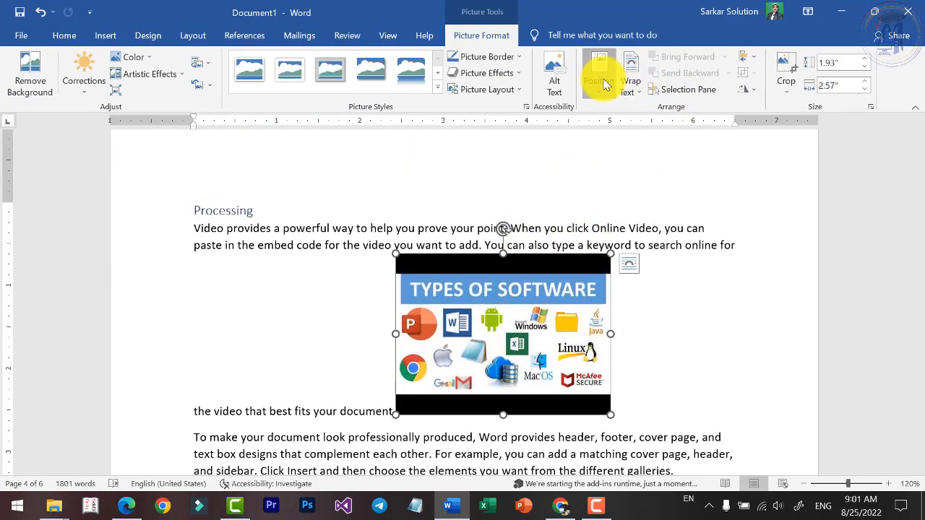
{"action": "left_click", "coordinate": [633, 88]}
{"action": "left_click", "coordinate": [654, 127]}
Try to move the Types of Software picture further down the document, and undo the last change.
{"action": "scroll", "coordinate": [610, 336], "scroll_direction": "up", "scroll_amount": 10}
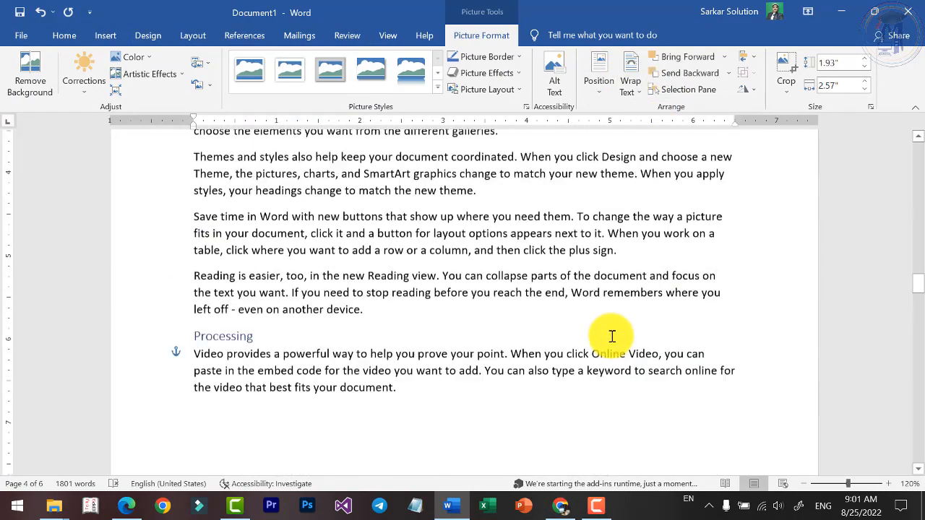
{"action": "scroll", "coordinate": [607, 336], "scroll_direction": "up", "scroll_amount": 10}
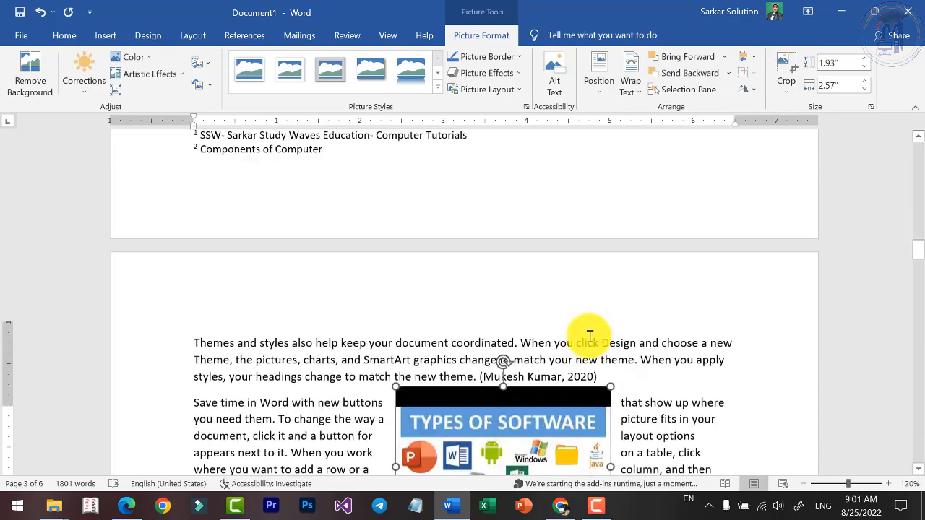
{"action": "scroll", "coordinate": [589, 335], "scroll_direction": "up", "scroll_amount": 8}
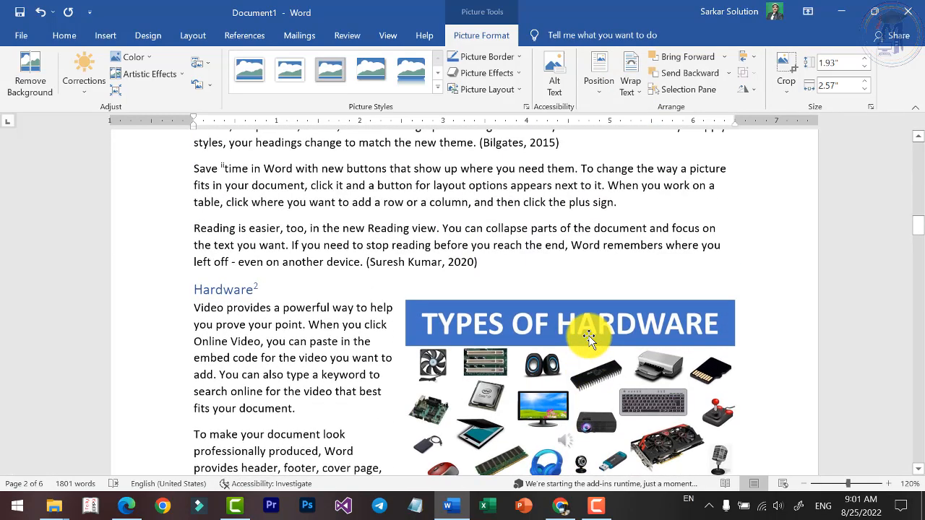
{"action": "scroll", "coordinate": [589, 339], "scroll_direction": "down", "scroll_amount": 10}
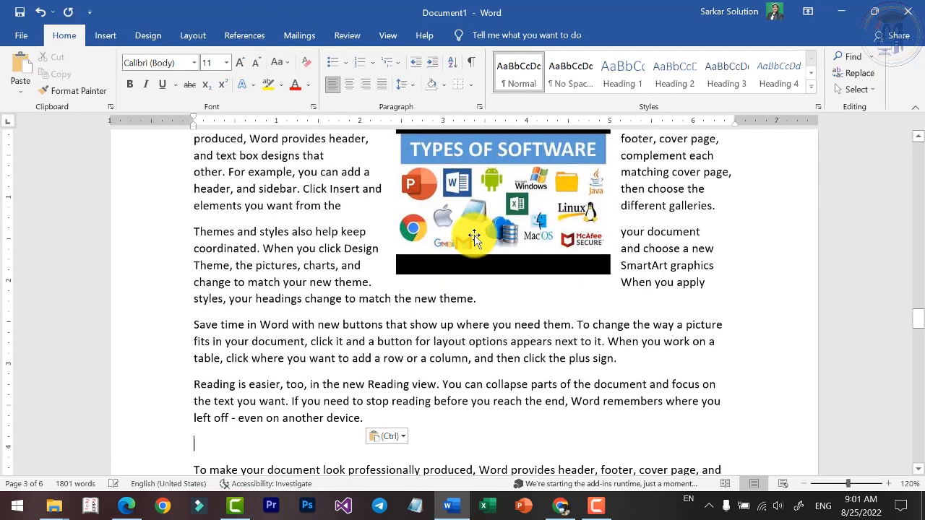
{"action": "left_click_drag", "start_coordinate": [473, 239], "coordinate": [532, 506]}
{"action": "key", "text": "ctrl+z"}
Move the Types of Software picture down to the Software section and place it beside the first paragraph at the right margin.
{"action": "scroll", "coordinate": [530, 326], "scroll_direction": "down", "scroll_amount": 3}
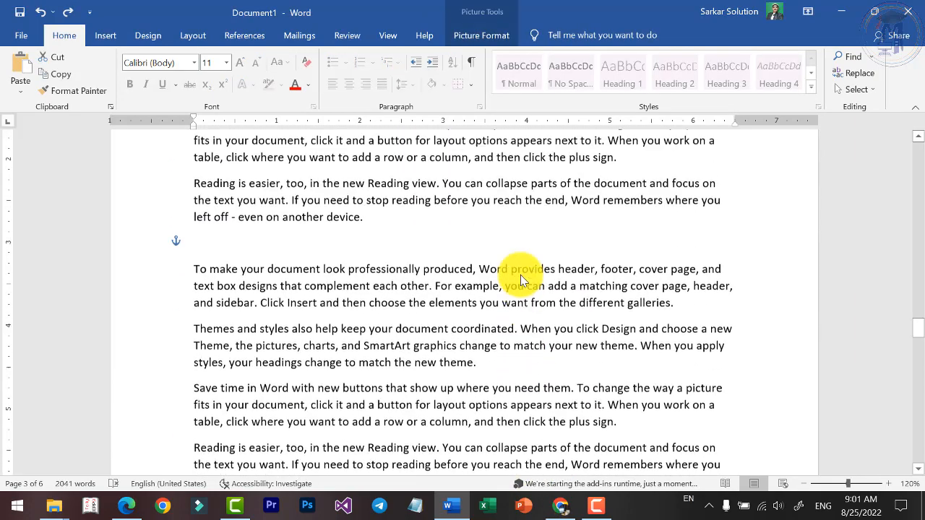
{"action": "scroll", "coordinate": [520, 231], "scroll_direction": "up", "scroll_amount": 2}
{"action": "left_click_drag", "start_coordinate": [518, 145], "coordinate": [536, 352]}
{"action": "scroll", "coordinate": [528, 238], "scroll_direction": "down", "scroll_amount": 3}
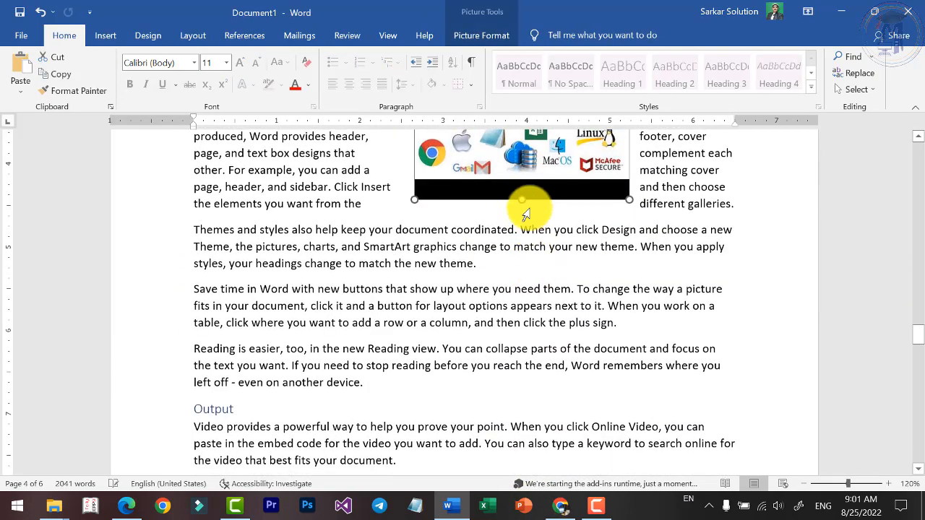
{"action": "left_click_drag", "start_coordinate": [526, 194], "coordinate": [571, 434]}
{"action": "scroll", "coordinate": [537, 372], "scroll_direction": "down", "scroll_amount": 2}
{"action": "scroll", "coordinate": [539, 364], "scroll_direction": "down", "scroll_amount": 1}
{"action": "scroll", "coordinate": [564, 347], "scroll_direction": "down", "scroll_amount": 3}
{"action": "scroll", "coordinate": [557, 282], "scroll_direction": "up", "scroll_amount": 2}
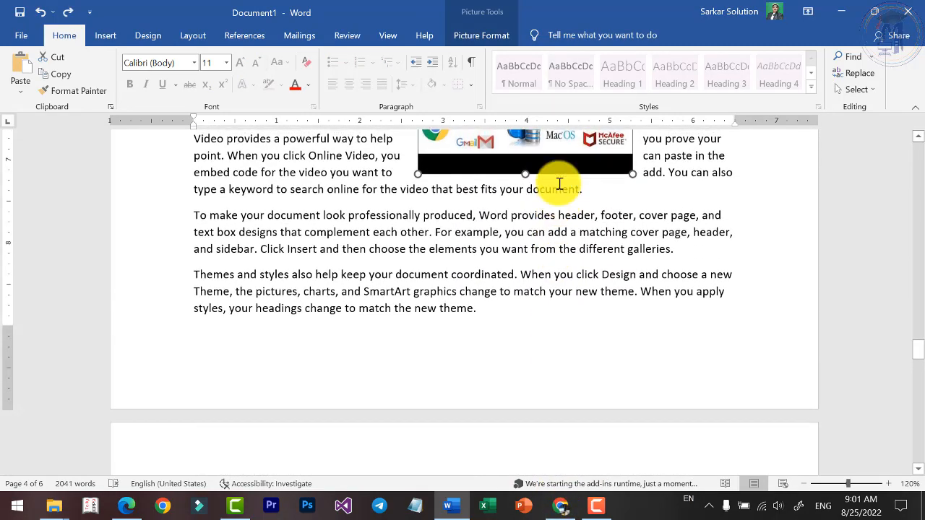
{"action": "left_click_drag", "start_coordinate": [569, 145], "coordinate": [613, 347]}
{"action": "scroll", "coordinate": [608, 322], "scroll_direction": "down", "scroll_amount": 2}
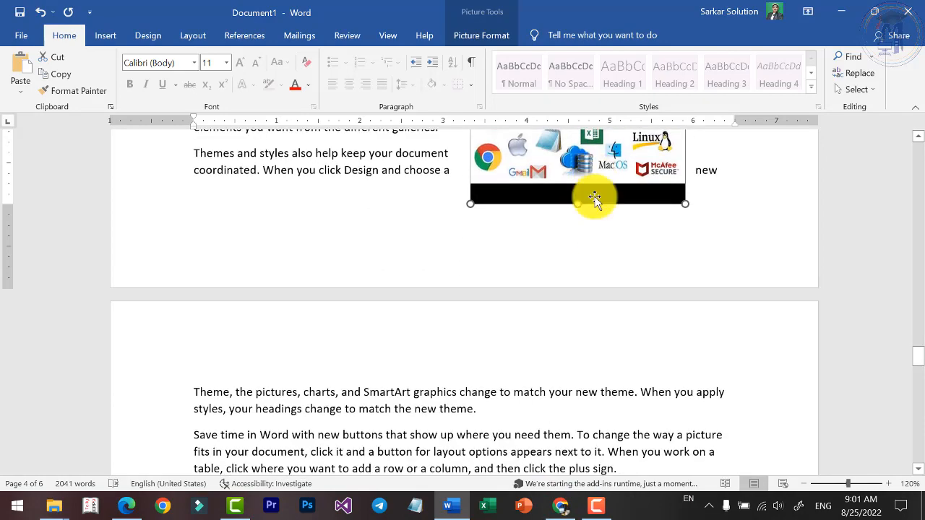
{"action": "left_click_drag", "start_coordinate": [595, 200], "coordinate": [584, 441]}
{"action": "scroll", "coordinate": [574, 359], "scroll_direction": "down", "scroll_amount": 5}
{"action": "left_click_drag", "start_coordinate": [595, 169], "coordinate": [624, 365]}
{"action": "scroll", "coordinate": [614, 354], "scroll_direction": "down", "scroll_amount": 2}
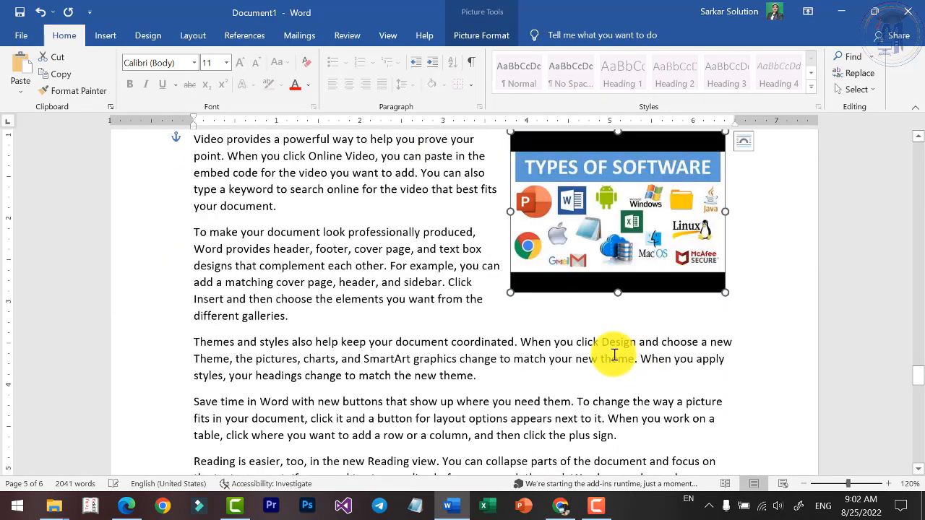
{"action": "scroll", "coordinate": [649, 360], "scroll_direction": "up", "scroll_amount": 3}
{"action": "left_click_drag", "start_coordinate": [654, 395], "coordinate": [657, 383]}
Start a caption for the computer picture under the Computer heading and enter Computer as its text.
{"action": "scroll", "coordinate": [699, 391], "scroll_direction": "down", "scroll_amount": 9}
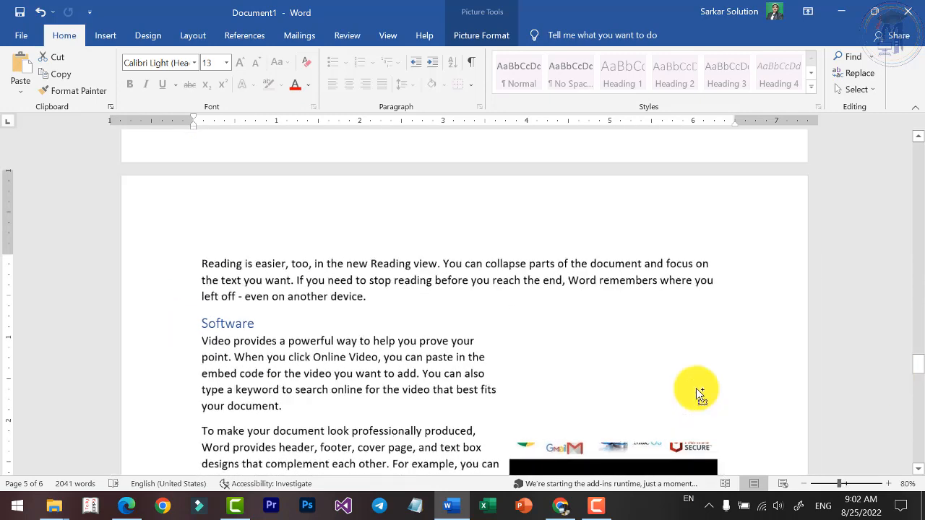
{"action": "scroll", "coordinate": [650, 334], "scroll_direction": "up", "scroll_amount": 15}
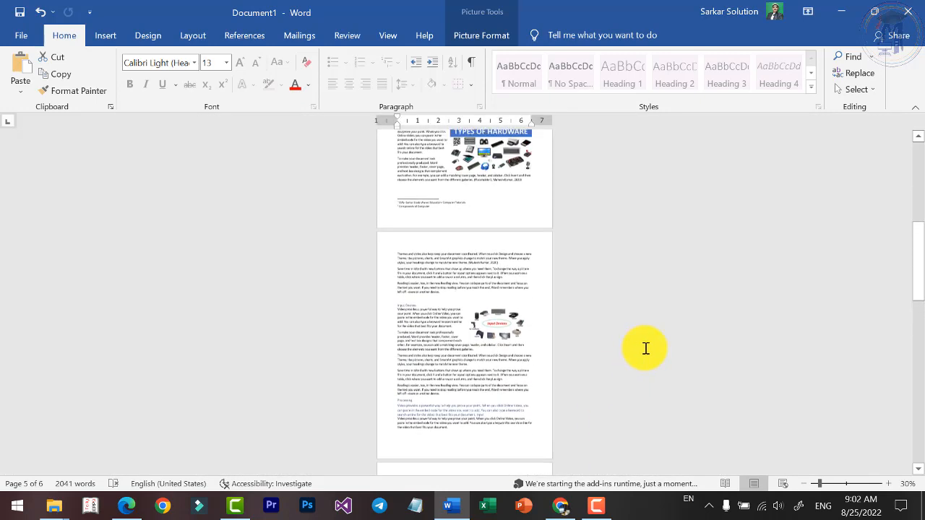
{"action": "scroll", "coordinate": [646, 341], "scroll_direction": "up", "scroll_amount": 1}
{"action": "scroll", "coordinate": [525, 339], "scroll_direction": "down", "scroll_amount": 18}
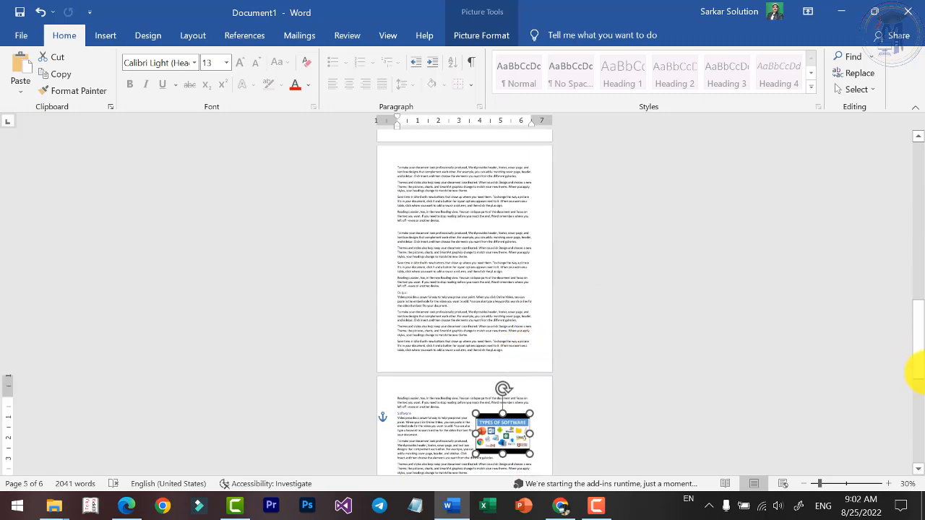
{"action": "left_click_drag", "start_coordinate": [922, 353], "coordinate": [921, 239]}
{"action": "scroll", "coordinate": [431, 267], "scroll_direction": "up", "scroll_amount": 9}
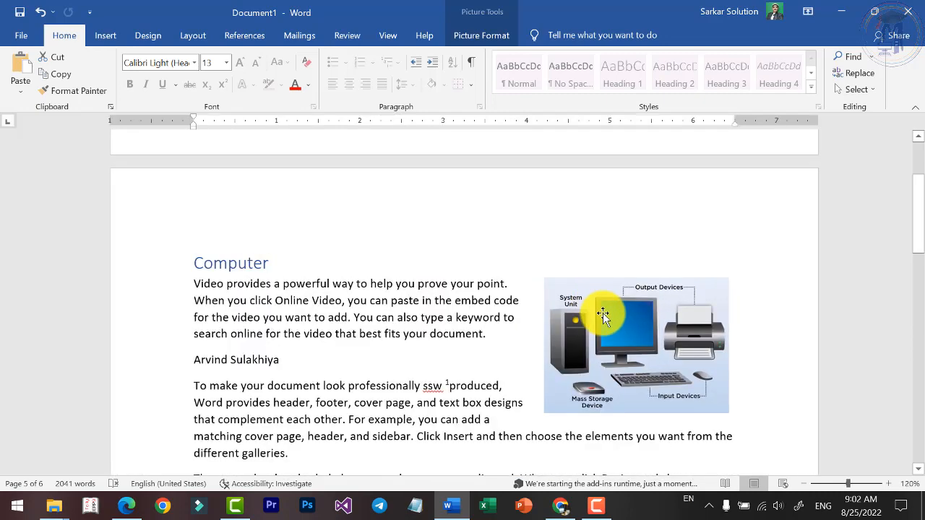
{"action": "left_click", "coordinate": [700, 338]}
{"action": "scroll", "coordinate": [636, 349], "scroll_direction": "up", "scroll_amount": 3}
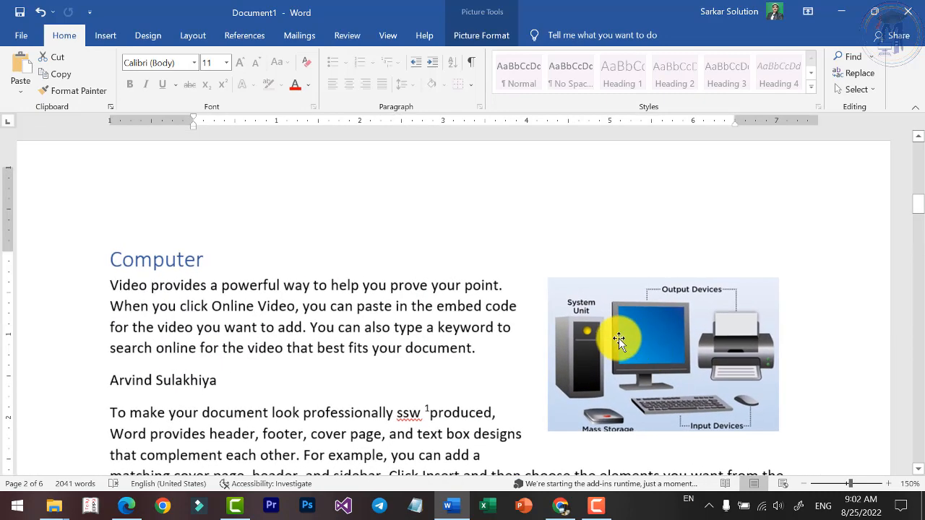
{"action": "left_click", "coordinate": [246, 36]}
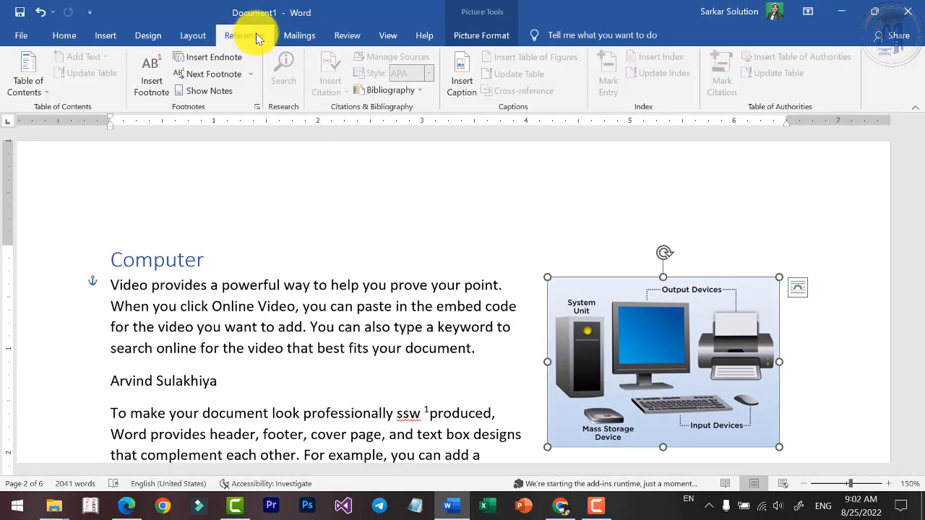
{"action": "left_click", "coordinate": [465, 88]}
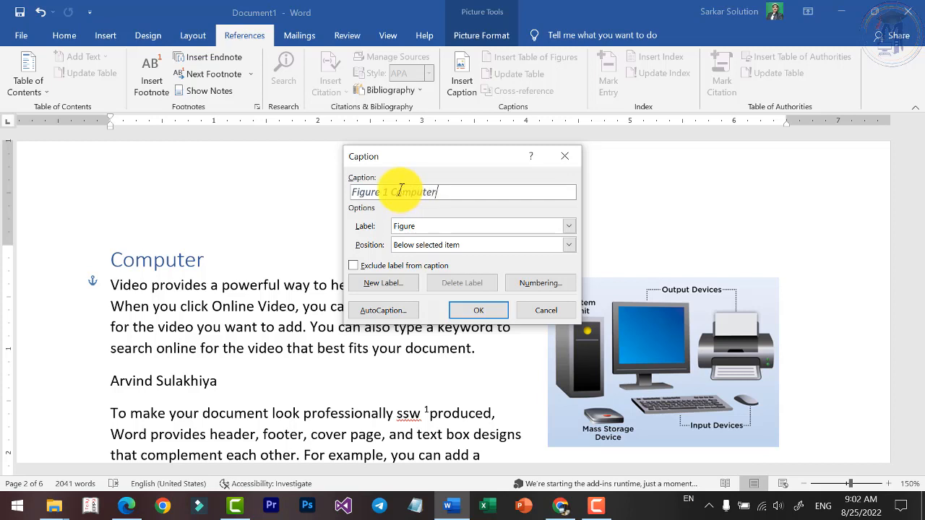
Try the Equation and Table labels for the computer picture's caption and return to the Figure label.
{"action": "left_click", "coordinate": [448, 228]}
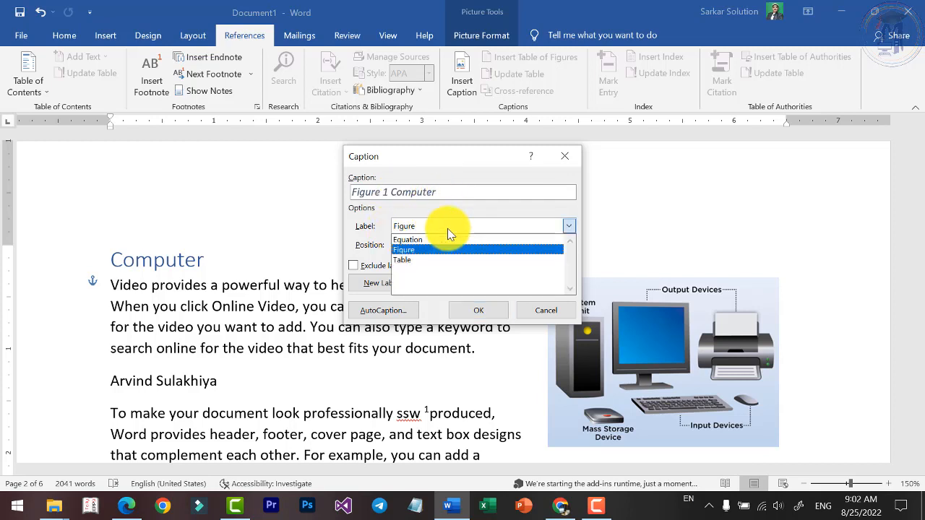
{"action": "left_click", "coordinate": [412, 240]}
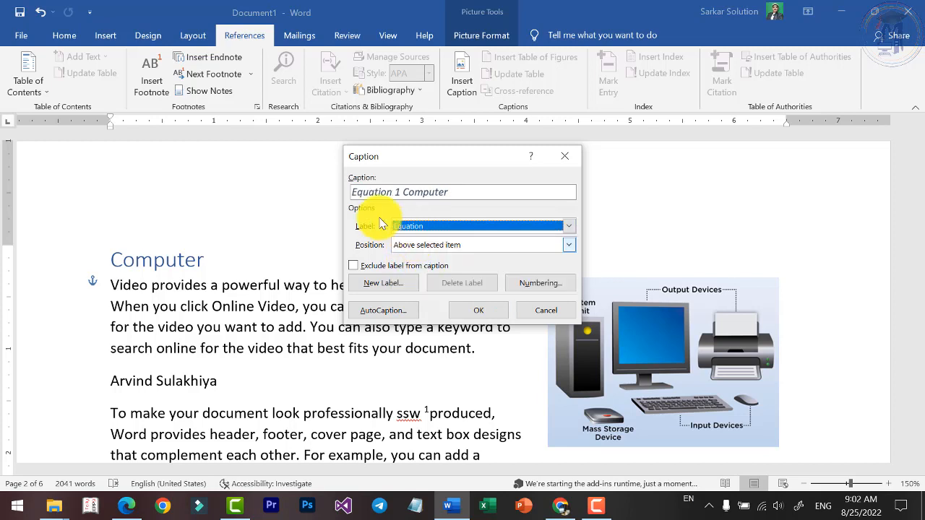
{"action": "left_click", "coordinate": [427, 226]}
{"action": "left_click", "coordinate": [413, 250]}
{"action": "left_click", "coordinate": [424, 229]}
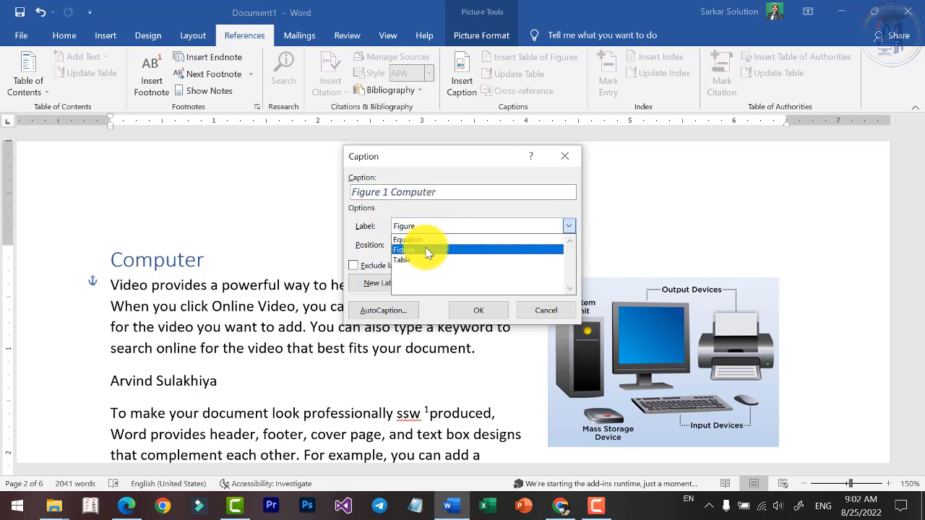
{"action": "left_click", "coordinate": [423, 259]}
{"action": "left_click", "coordinate": [421, 226]}
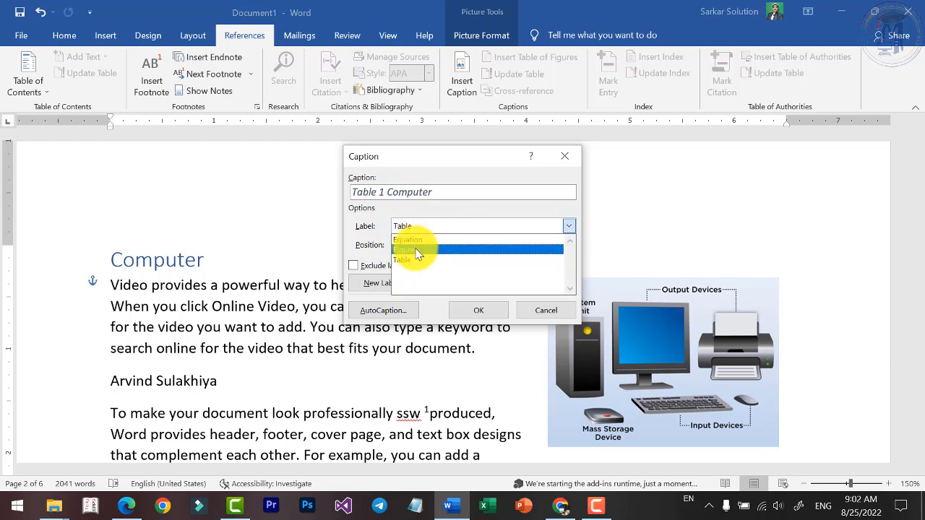
{"action": "left_click", "coordinate": [416, 251]}
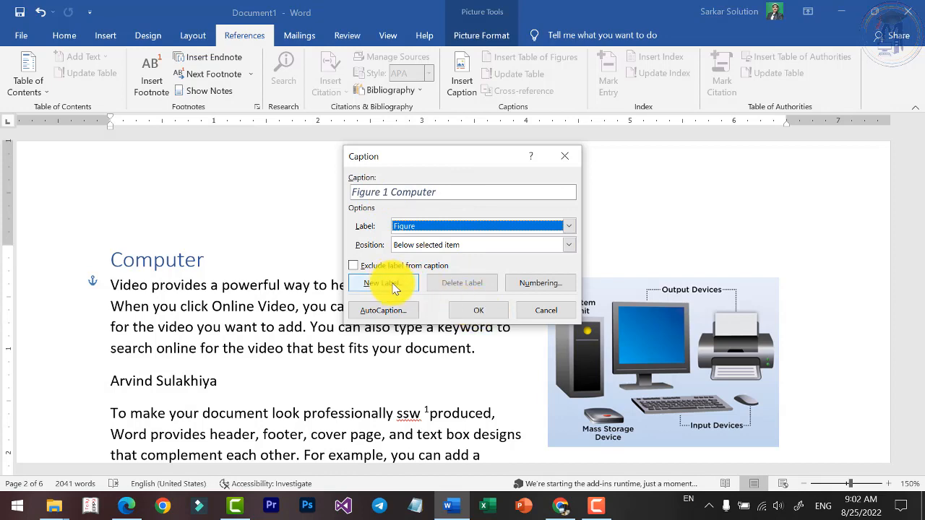
Insert the Figure caption Computer below the computer picture.
{"action": "left_click", "coordinate": [485, 312]}
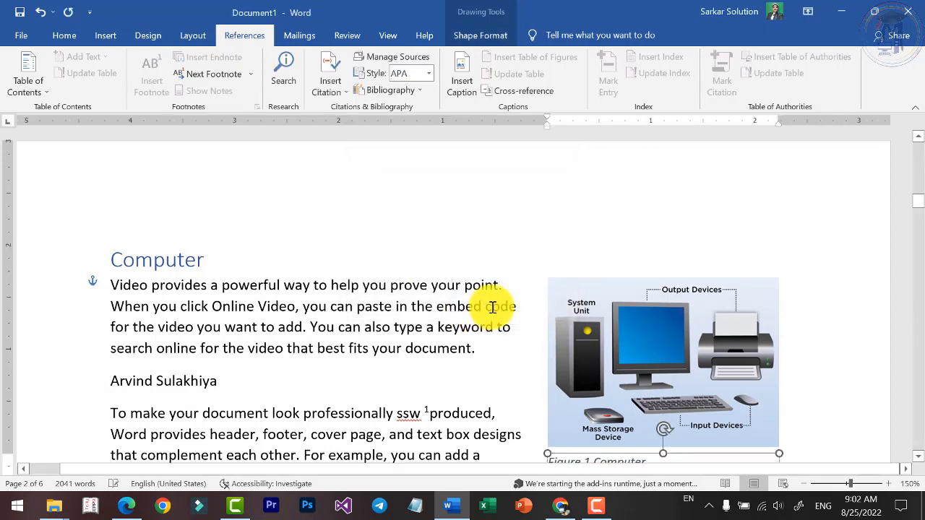
{"action": "scroll", "coordinate": [532, 306], "scroll_direction": "down", "scroll_amount": 3}
{"action": "left_click", "coordinate": [660, 250]}
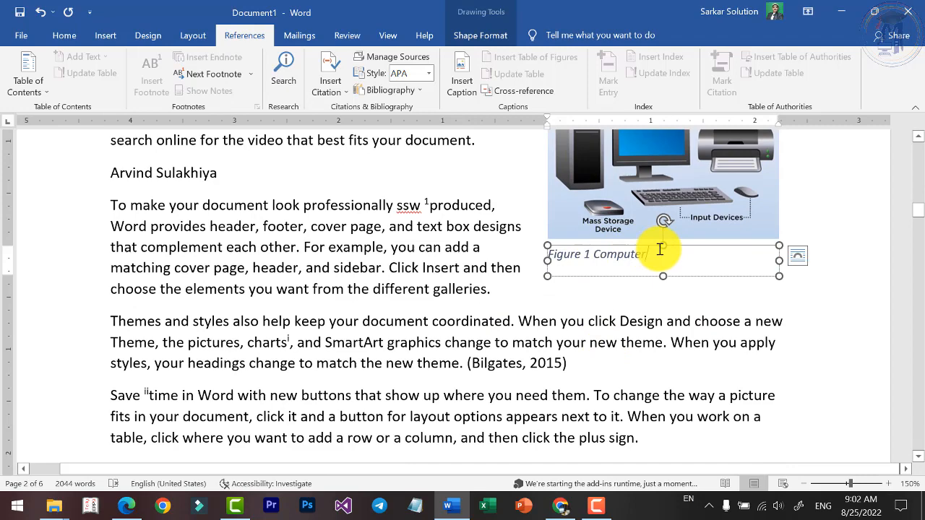
{"action": "left_click", "coordinate": [652, 182]}
Add the Figure caption Hardware below the Types of Hardware picture.
{"action": "scroll", "coordinate": [611, 269], "scroll_direction": "down", "scroll_amount": 12}
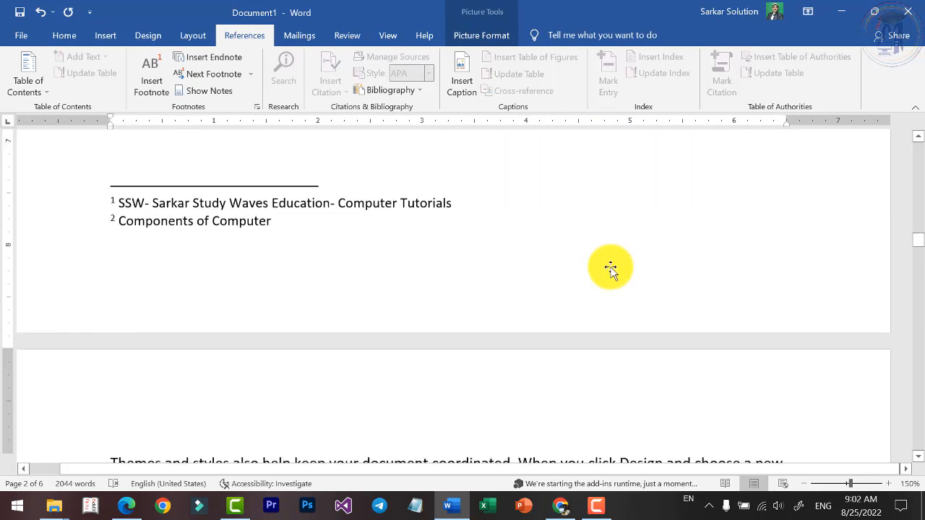
{"action": "scroll", "coordinate": [613, 269], "scroll_direction": "up", "scroll_amount": 4}
{"action": "left_click", "coordinate": [604, 266]}
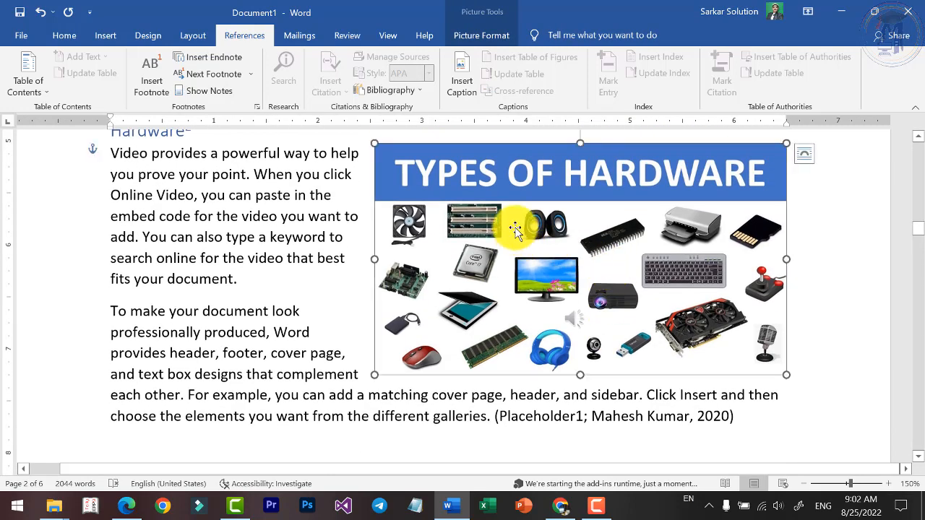
{"action": "left_click", "coordinate": [463, 82]}
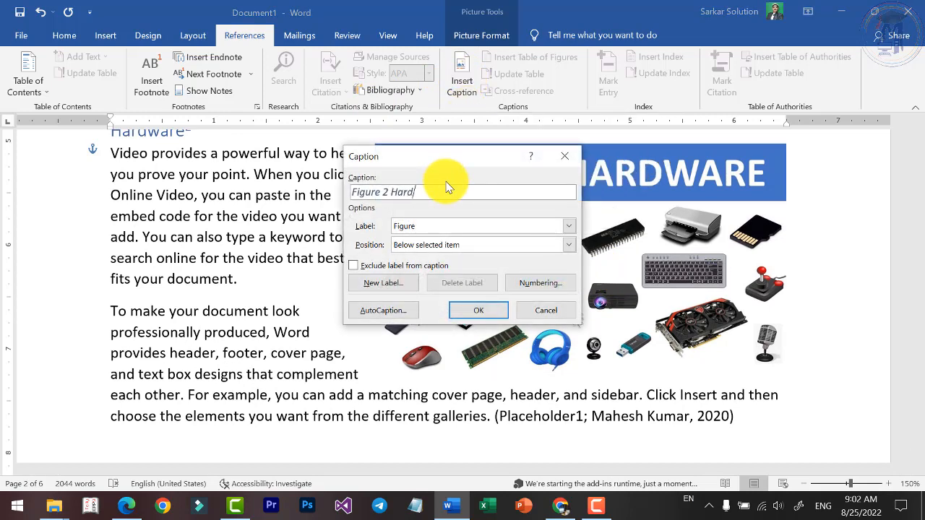
{"action": "left_click", "coordinate": [494, 307]}
Add the Figure caption Input below the picture in the Input Devices section.
{"action": "scroll", "coordinate": [535, 289], "scroll_direction": "down", "scroll_amount": 10}
{"action": "scroll", "coordinate": [622, 210], "scroll_direction": "up", "scroll_amount": 3}
{"action": "left_click", "coordinate": [613, 239]}
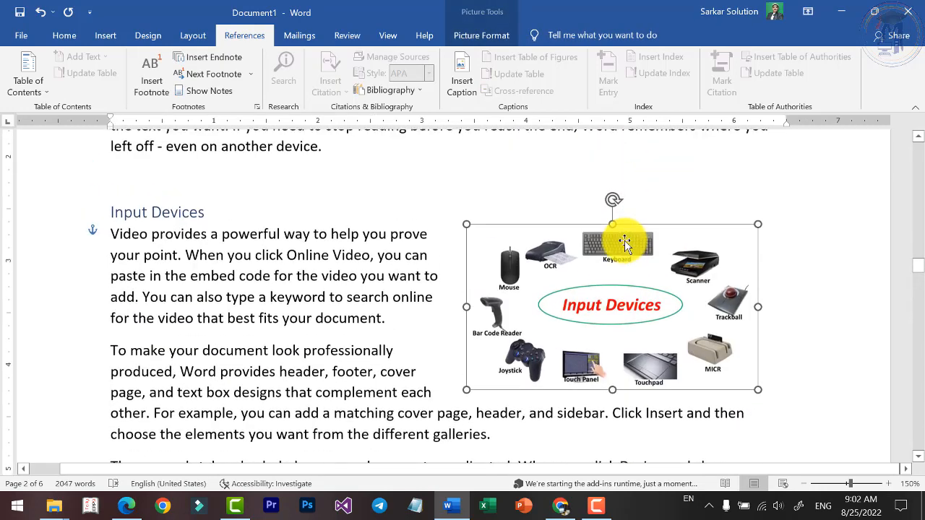
{"action": "left_click", "coordinate": [461, 79]}
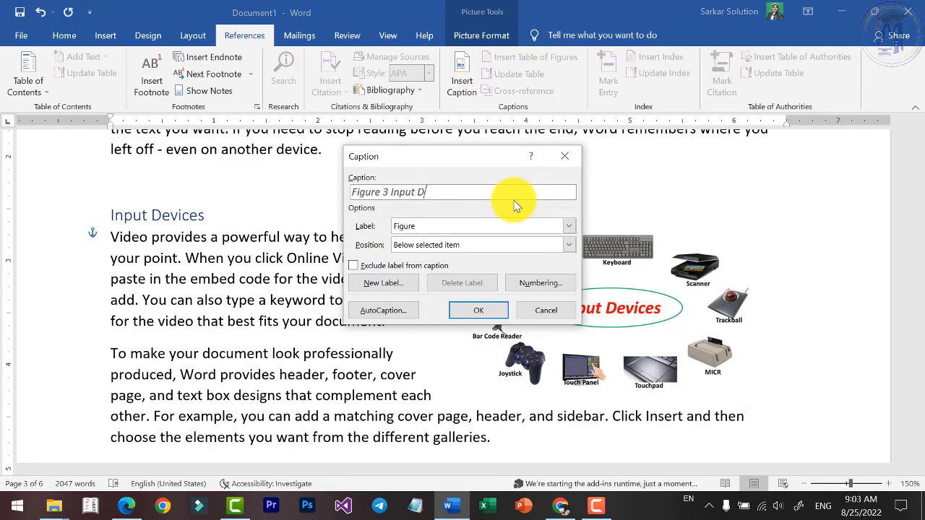
{"action": "left_click", "coordinate": [483, 312]}
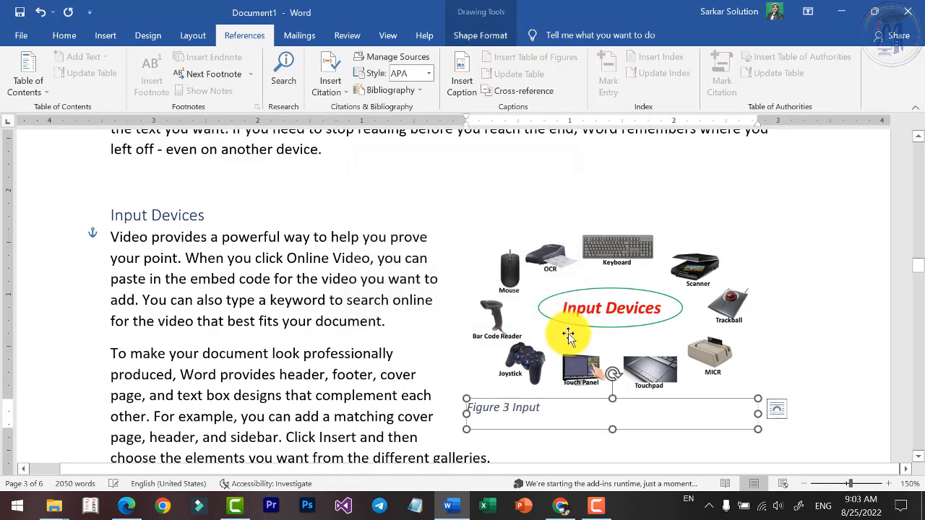
Add the Figure caption Software below the Types of Software picture.
{"action": "scroll", "coordinate": [567, 340], "scroll_direction": "up", "scroll_amount": 5}
{"action": "scroll", "coordinate": [567, 339], "scroll_direction": "up", "scroll_amount": 10}
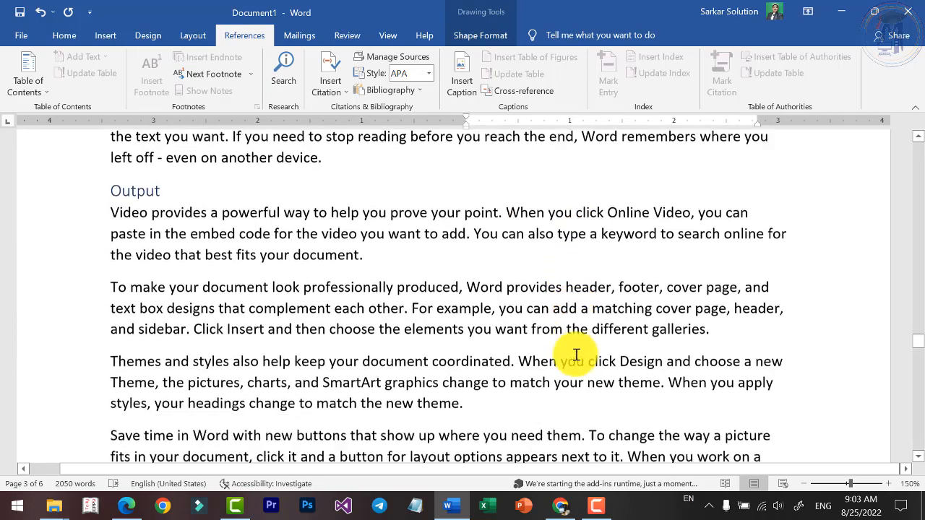
{"action": "scroll", "coordinate": [583, 348], "scroll_direction": "down", "scroll_amount": 3}
{"action": "left_click", "coordinate": [646, 235]}
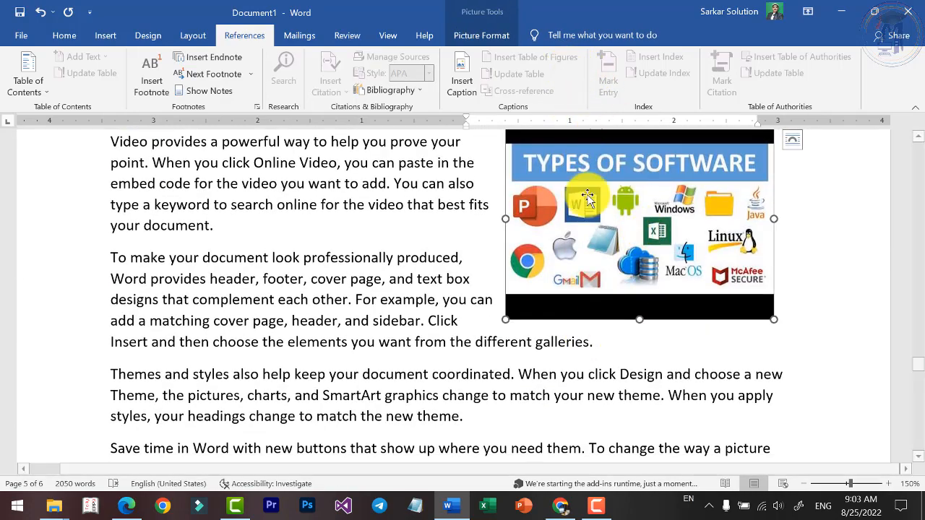
{"action": "left_click", "coordinate": [456, 72]}
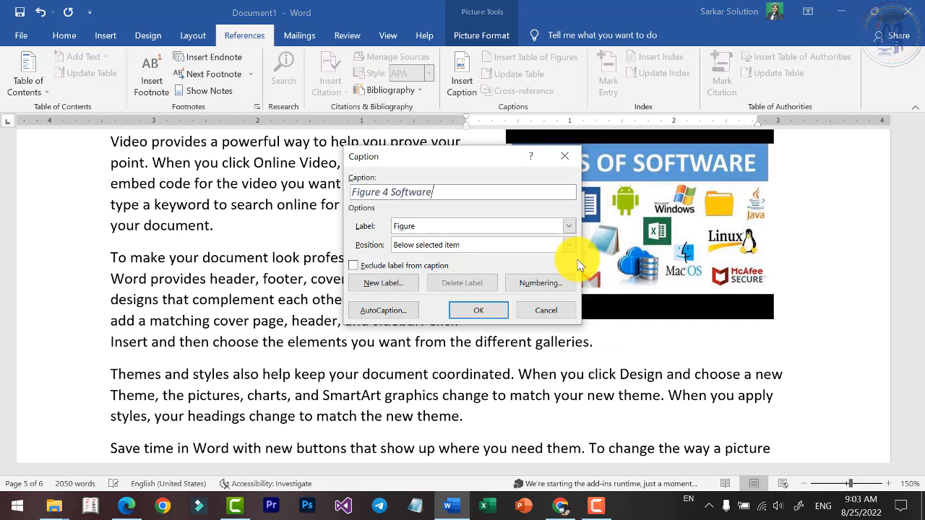
{"action": "left_click", "coordinate": [475, 313]}
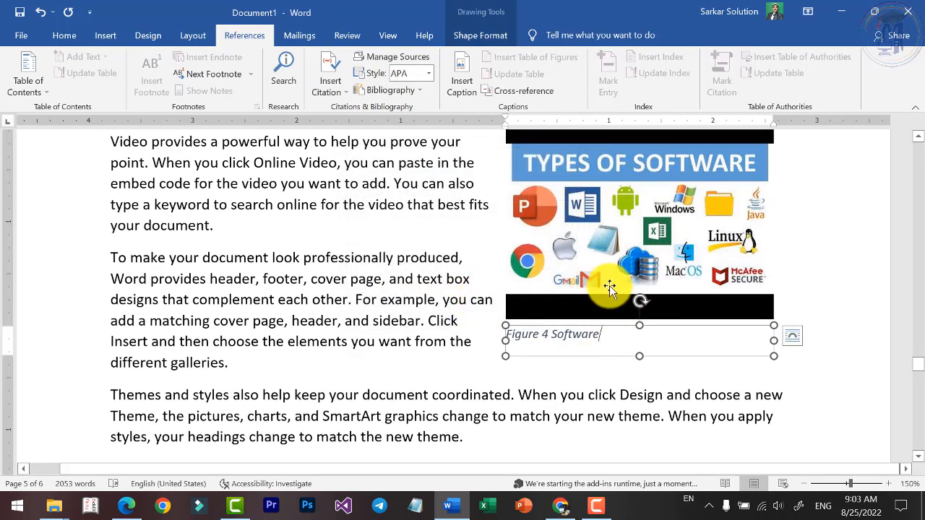
Start a table of figures on an empty line below the Bibliography at the end of the document.
{"action": "left_click_drag", "start_coordinate": [919, 370], "coordinate": [919, 436]}
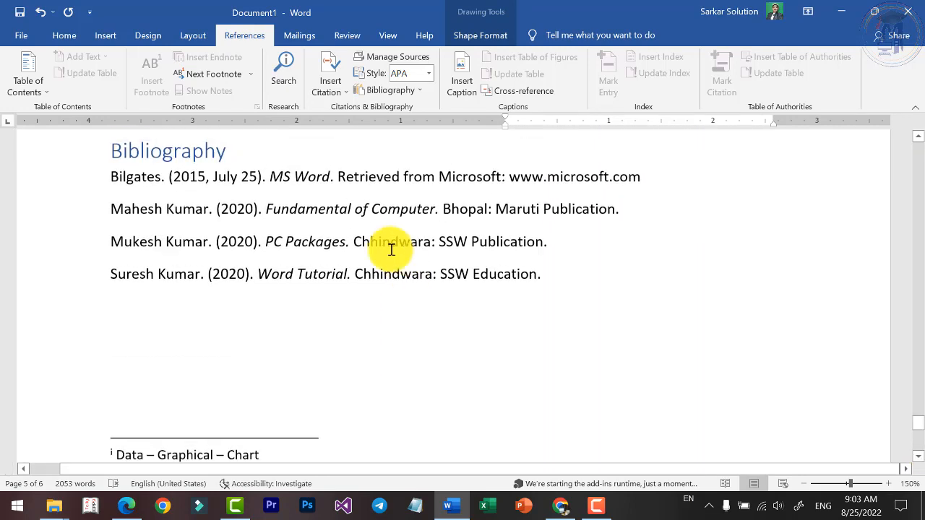
{"action": "left_click", "coordinate": [196, 375]}
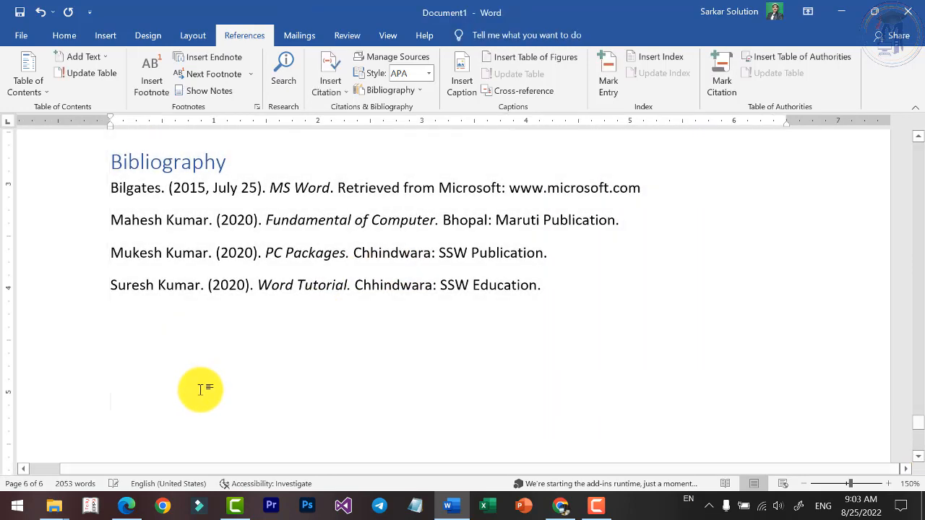
{"action": "left_click", "coordinate": [199, 378]}
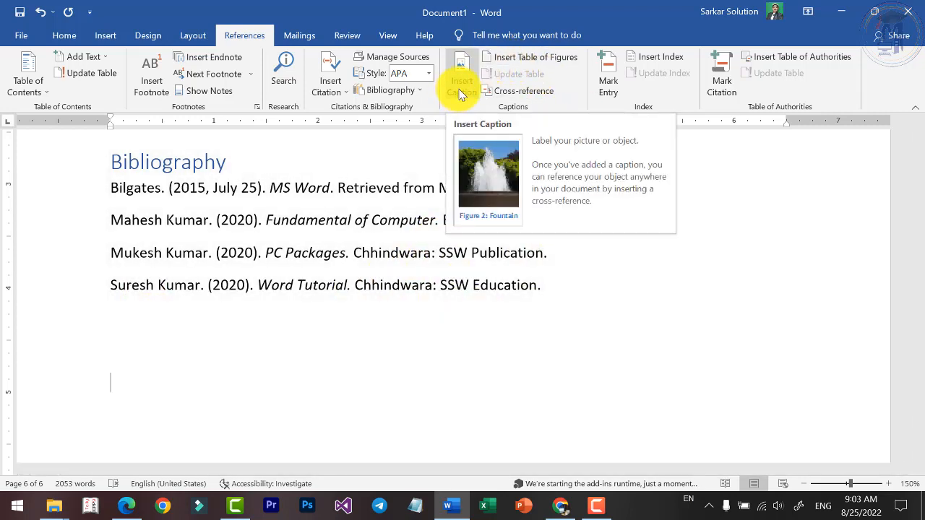
{"action": "left_click", "coordinate": [521, 58]}
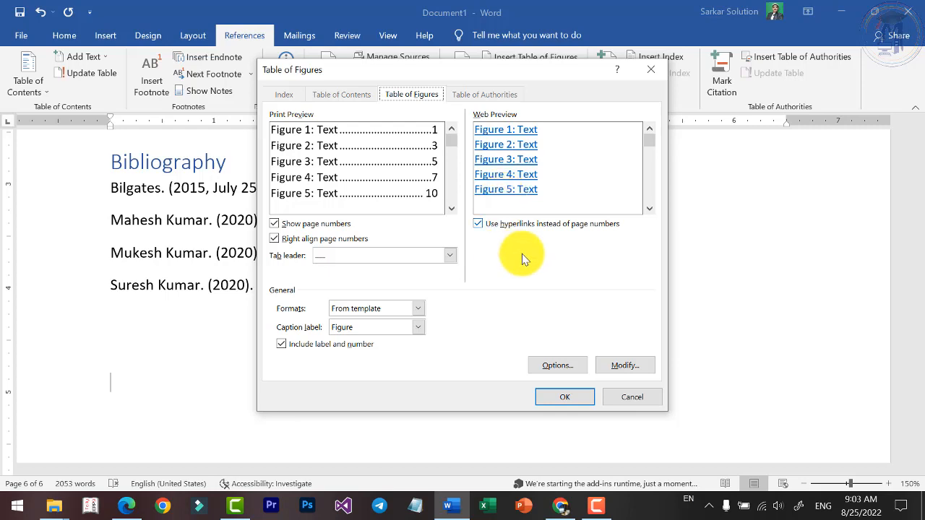
Try the Equation caption label for the table of figures and return to the Figure label.
{"action": "left_click", "coordinate": [360, 329]}
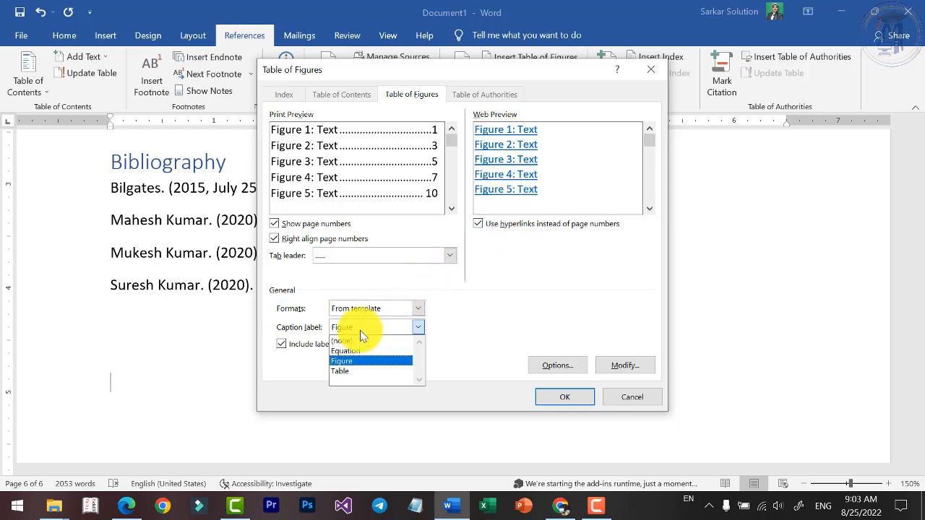
{"action": "left_click", "coordinate": [360, 330]}
{"action": "left_click", "coordinate": [360, 330]}
{"action": "left_click", "coordinate": [360, 329]}
{"action": "left_click", "coordinate": [360, 329]}
{"action": "left_click", "coordinate": [349, 351]}
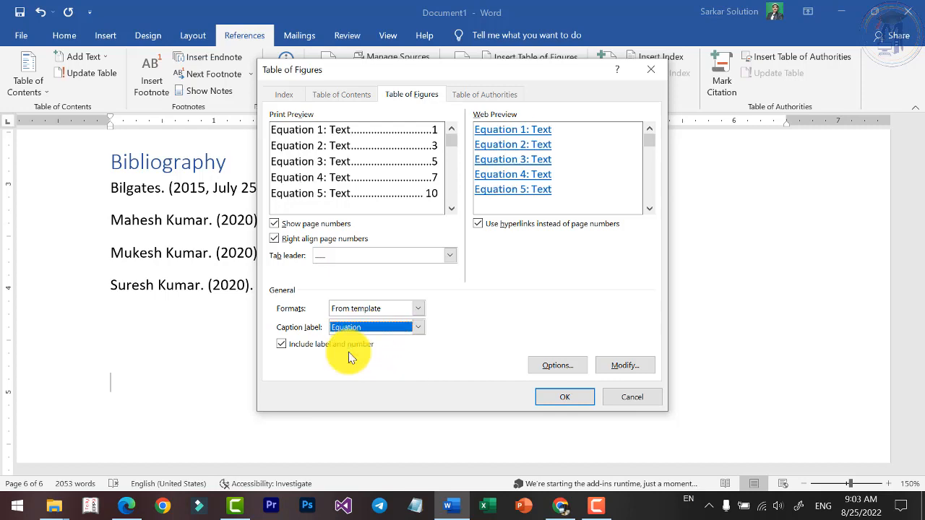
{"action": "left_click", "coordinate": [390, 327]}
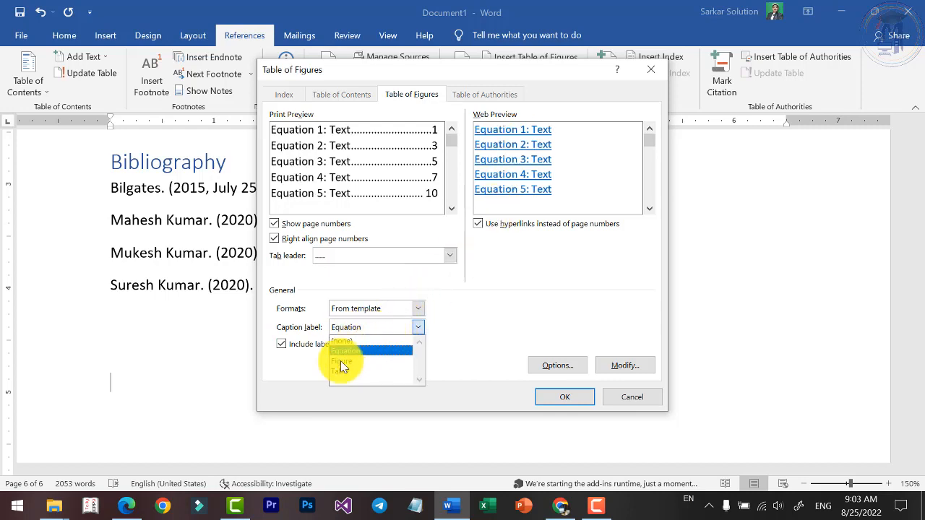
{"action": "left_click", "coordinate": [349, 354]}
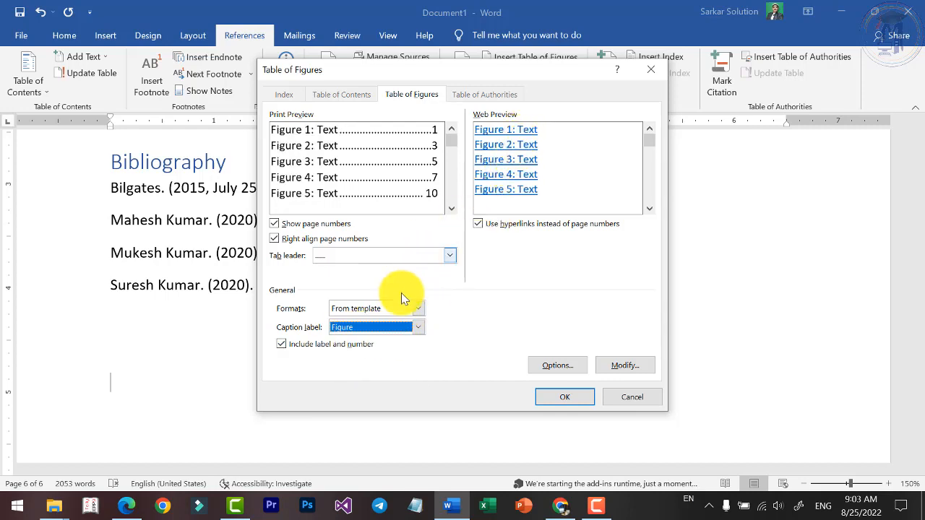
Preview the Classic, Distinctive, Centered, Formal and Simple formats for the table of figures.
{"action": "left_click", "coordinate": [379, 310]}
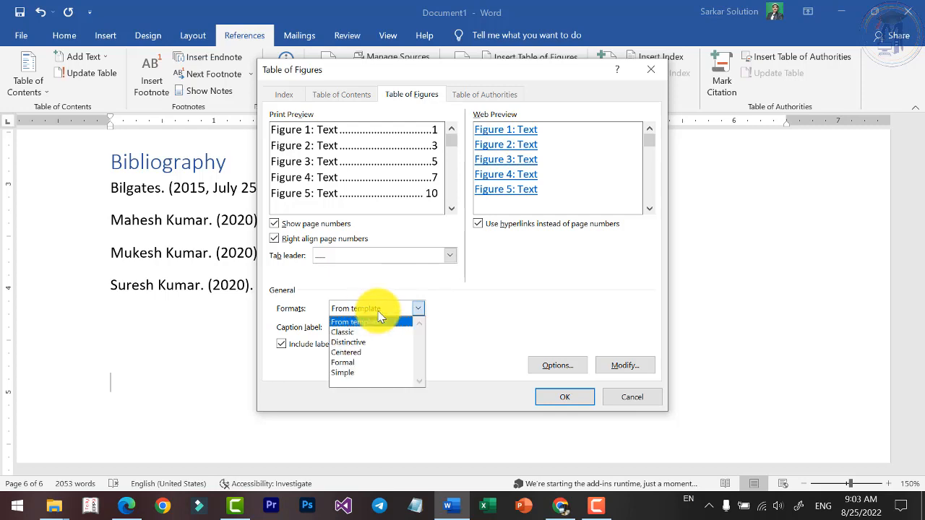
{"action": "left_click", "coordinate": [365, 333]}
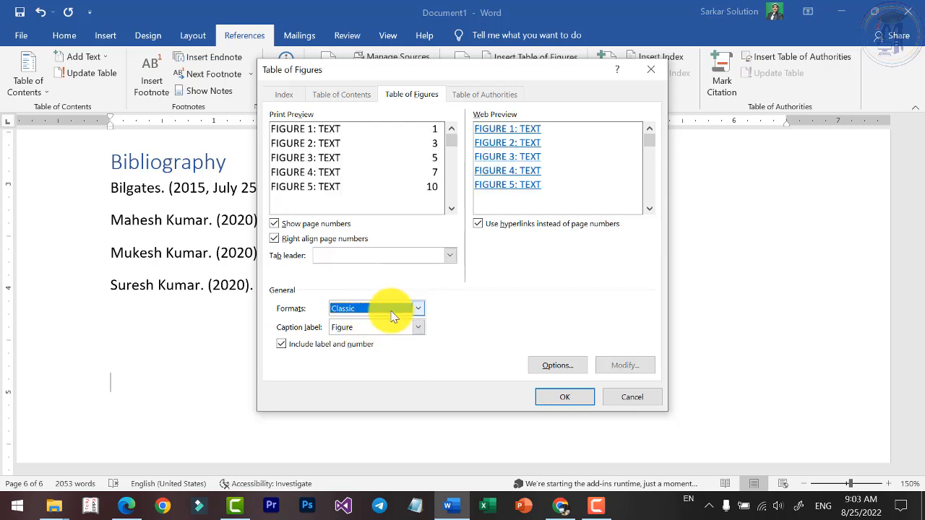
{"action": "left_click", "coordinate": [391, 311]}
{"action": "left_click", "coordinate": [355, 341]}
{"action": "left_click", "coordinate": [378, 310]}
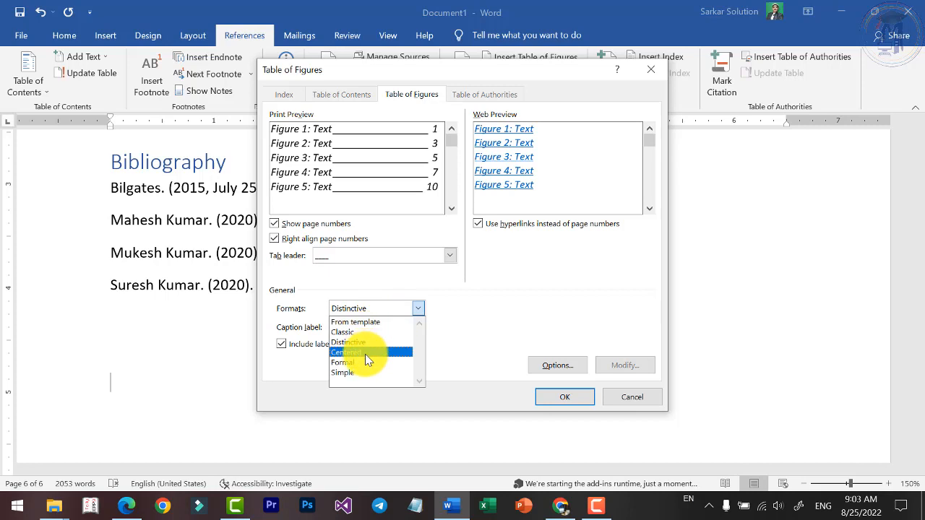
{"action": "left_click", "coordinate": [365, 353]}
{"action": "left_click", "coordinate": [393, 307]}
{"action": "left_click", "coordinate": [360, 362]}
{"action": "left_click", "coordinate": [380, 310]}
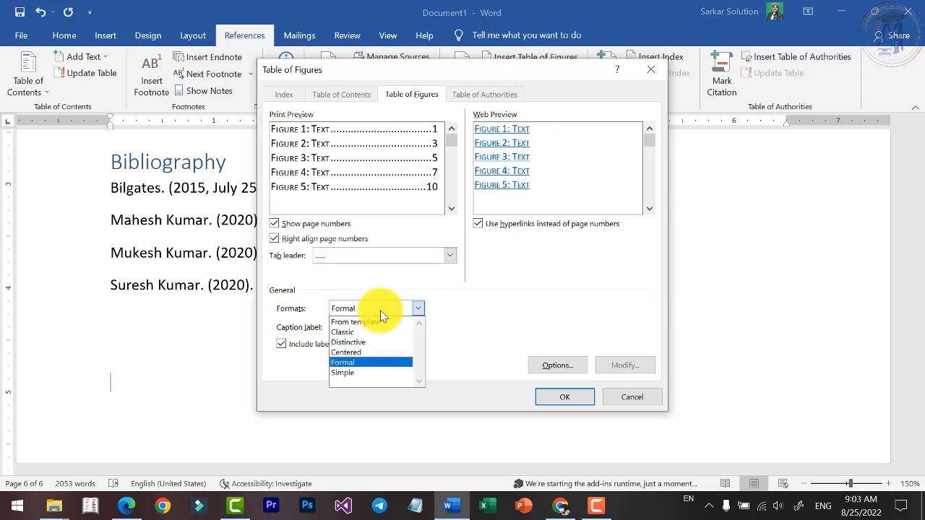
{"action": "left_click", "coordinate": [362, 372]}
{"action": "left_click", "coordinate": [416, 309]}
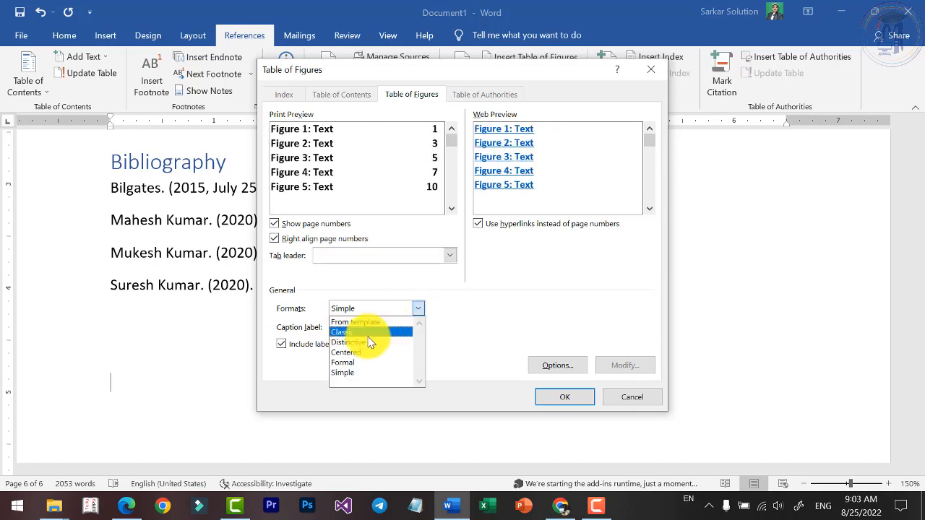
{"action": "left_click", "coordinate": [365, 332]}
Set the table of figures to the Distinctive format and insert it below the Bibliography.
{"action": "left_click", "coordinate": [369, 311]}
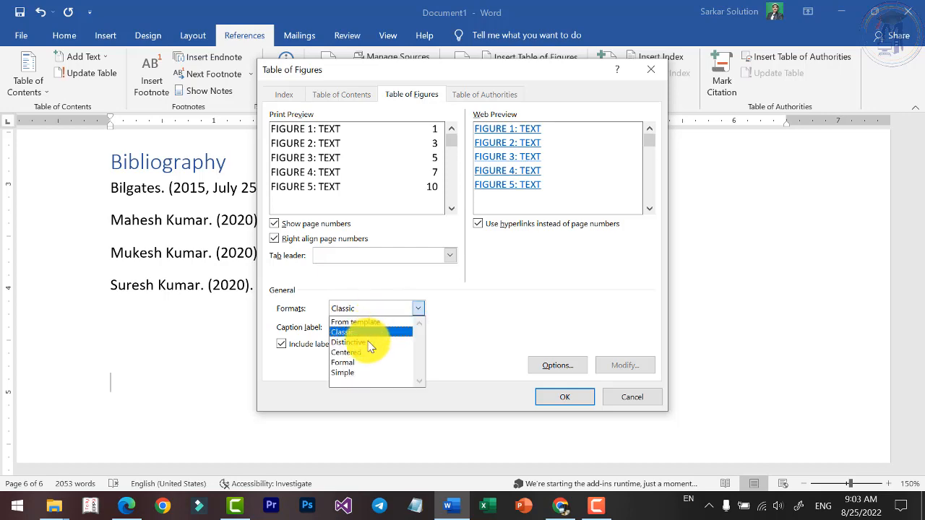
{"action": "left_click", "coordinate": [365, 342]}
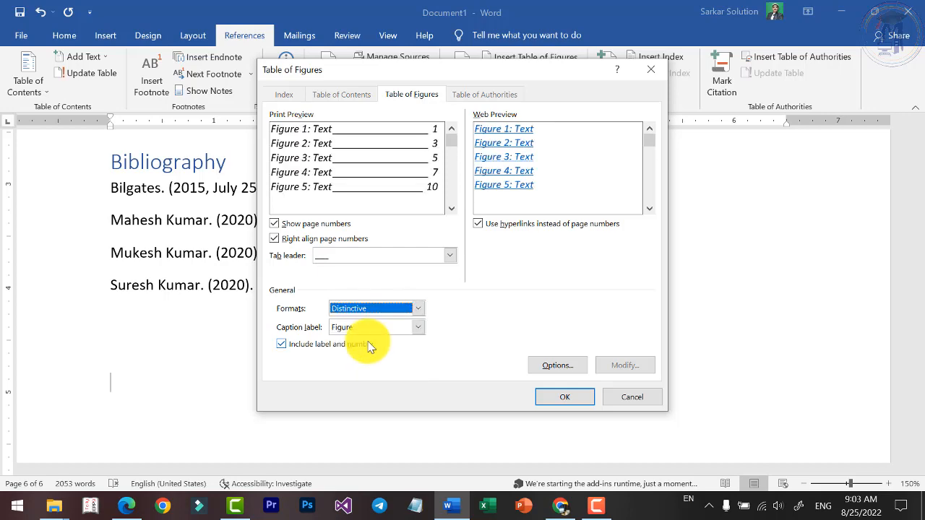
{"action": "left_click", "coordinate": [568, 397]}
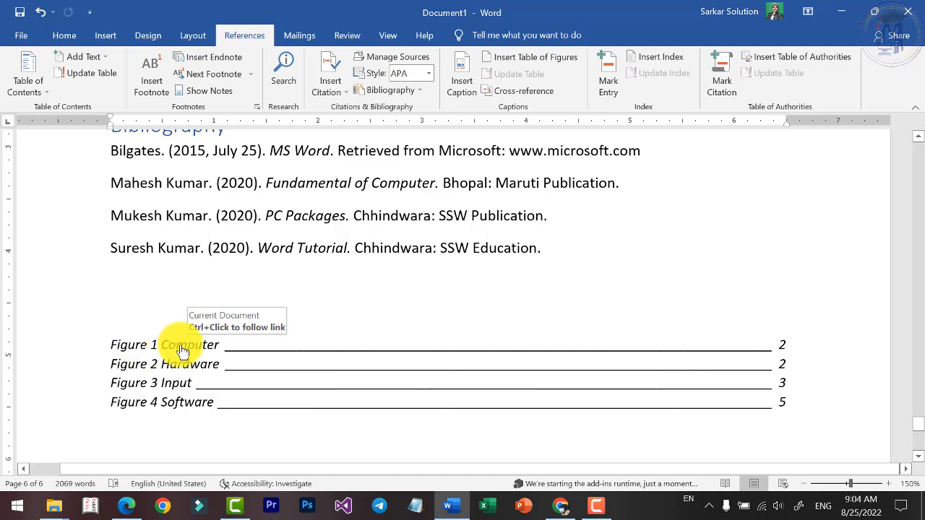
Follow the Computer entry in the table of figures to its caption in the document.
{"action": "left_click", "coordinate": [183, 350]}
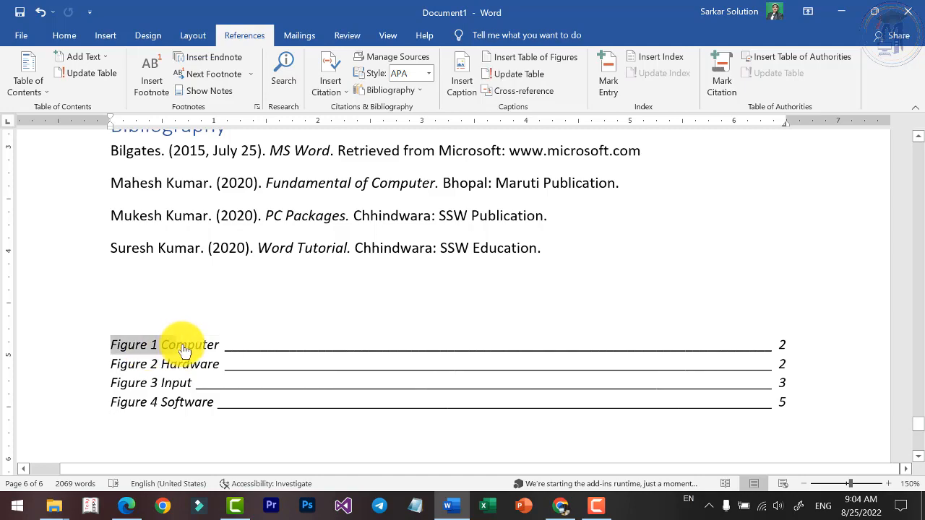
{"action": "left_click", "coordinate": [185, 347], "text": "ctrl"}
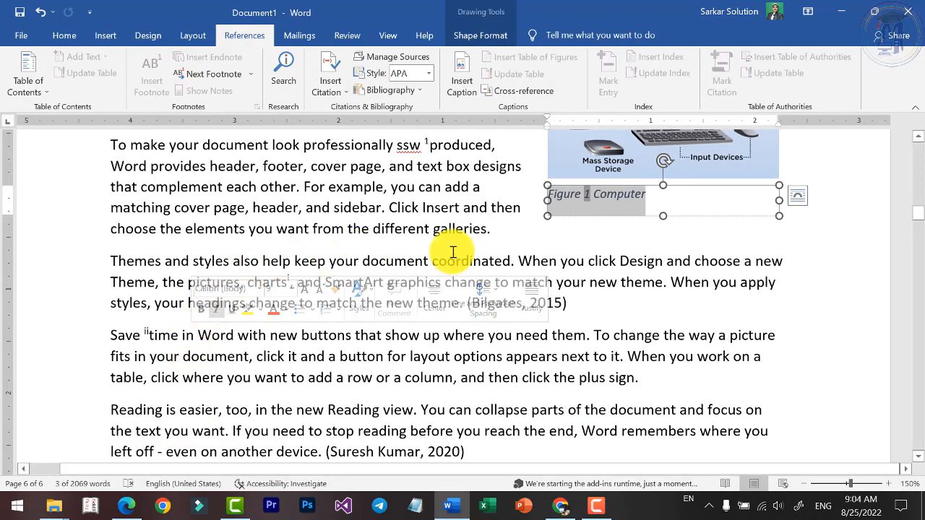
Follow the Input entry in the table of figures to its caption and extend the caption text to "Input Devices".
{"action": "scroll", "coordinate": [578, 231], "scroll_direction": "up", "scroll_amount": 3}
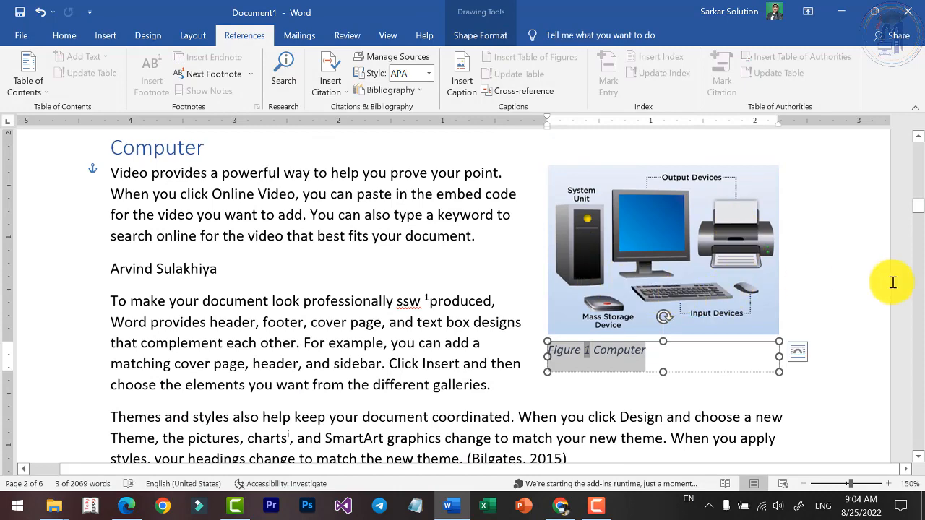
{"action": "left_click_drag", "start_coordinate": [918, 213], "coordinate": [912, 440]}
{"action": "scroll", "coordinate": [301, 289], "scroll_direction": "up", "scroll_amount": 3}
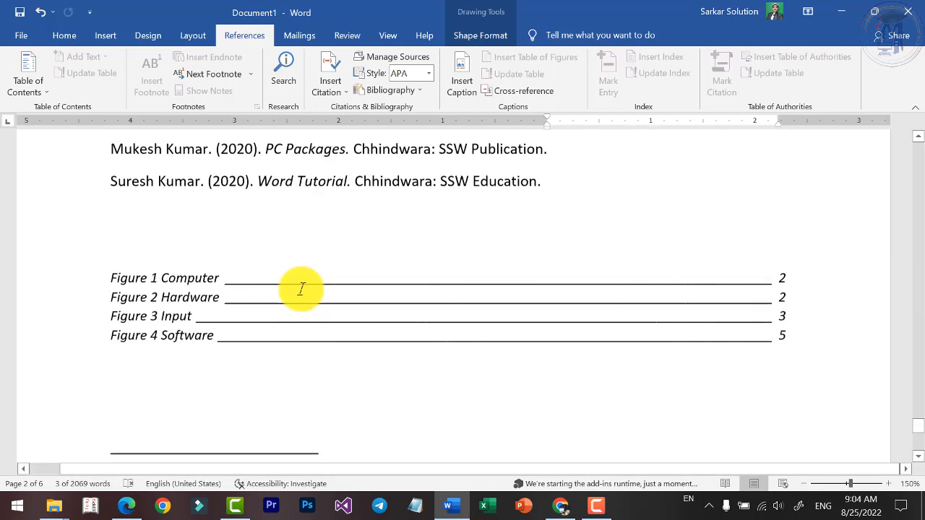
{"action": "left_click", "coordinate": [172, 367], "text": "ctrl"}
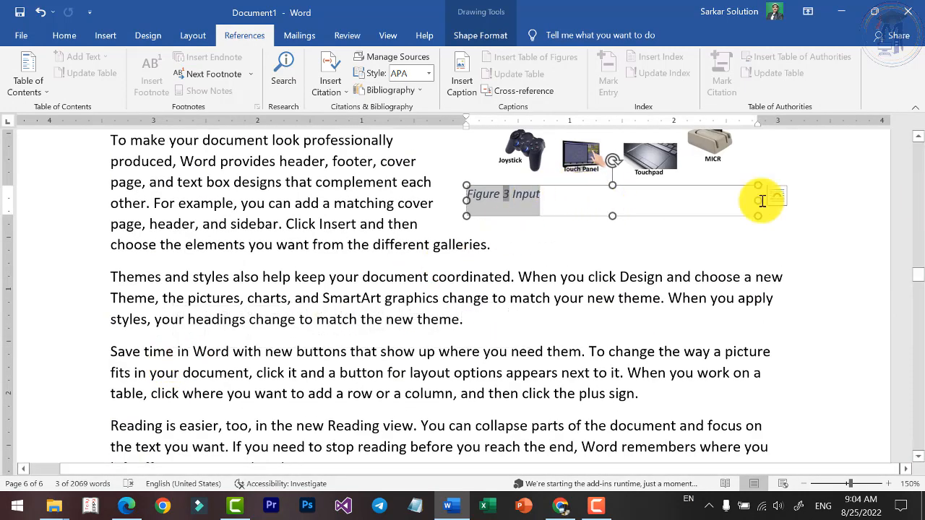
{"action": "left_click", "coordinate": [593, 211]}
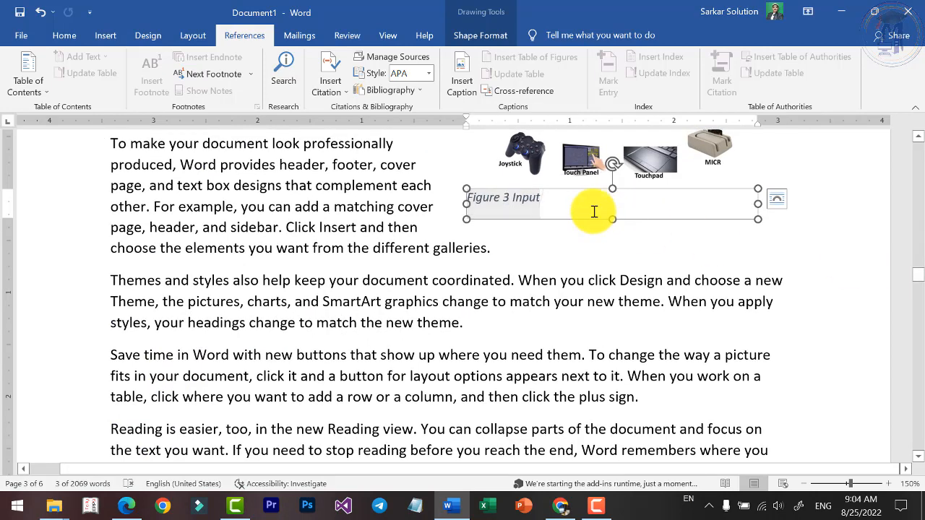
{"action": "type", "text": "Devices"}
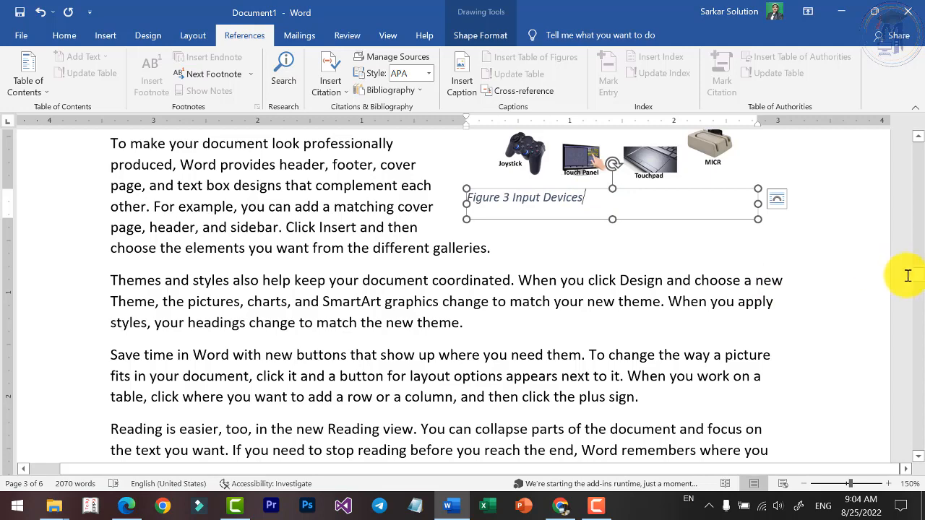
Update the entire table of figures below the Bibliography so it reflects the edited caption.
{"action": "left_click_drag", "start_coordinate": [913, 272], "coordinate": [908, 425]}
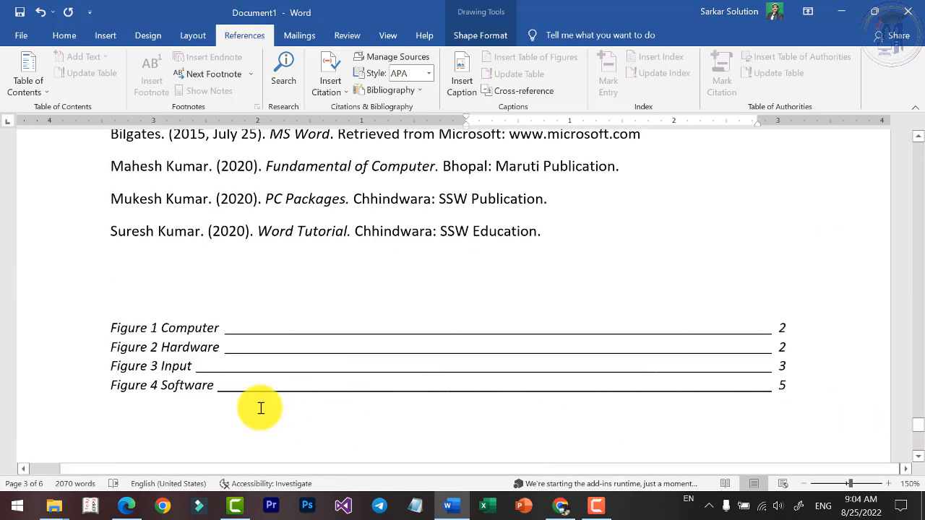
{"action": "left_click", "coordinate": [173, 349]}
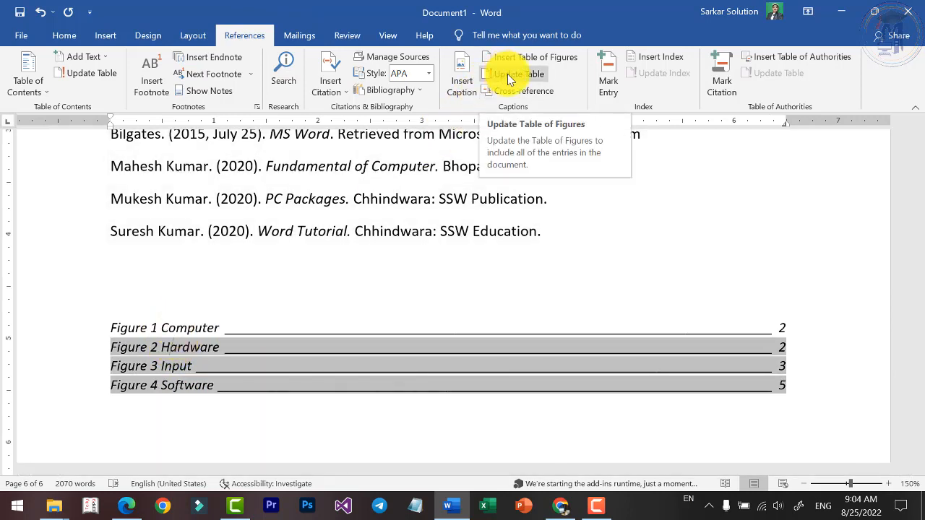
{"action": "left_click", "coordinate": [507, 74]}
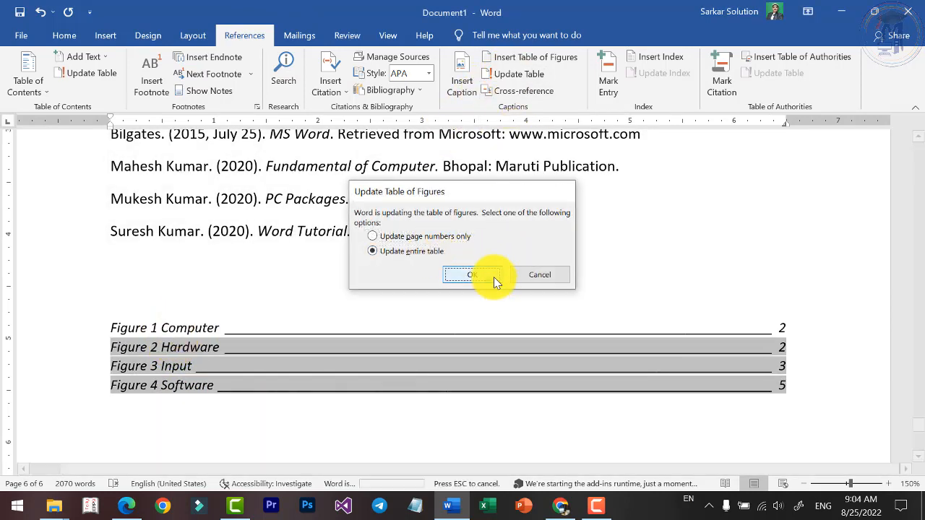
{"action": "left_click", "coordinate": [495, 277]}
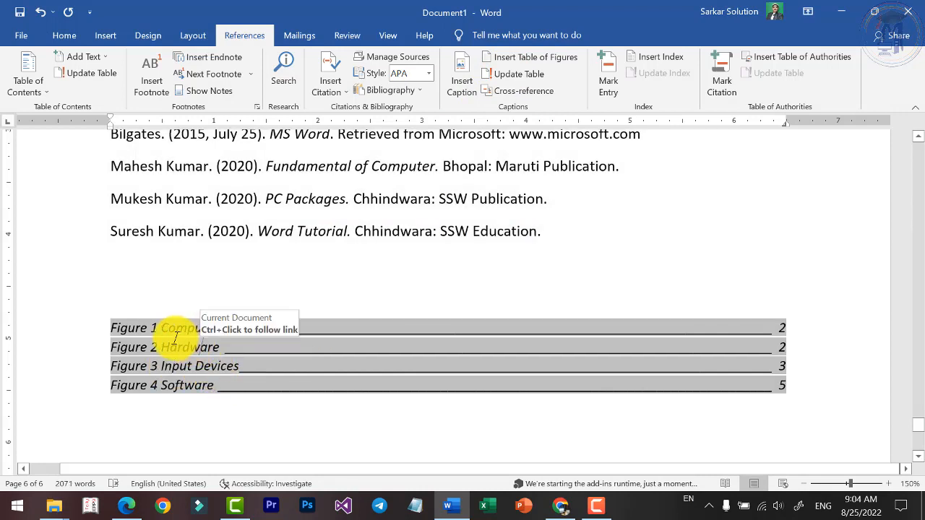
{"action": "left_click_drag", "start_coordinate": [110, 327], "coordinate": [268, 393]}
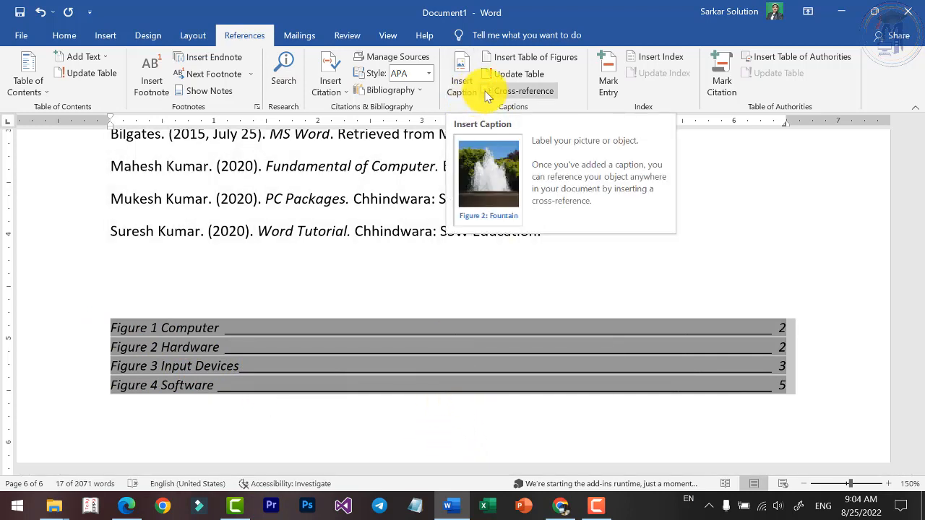
Start a cross-reference below the table of figures, trying the Bookmark reference type and choosing Footnote.
{"action": "left_click", "coordinate": [251, 430]}
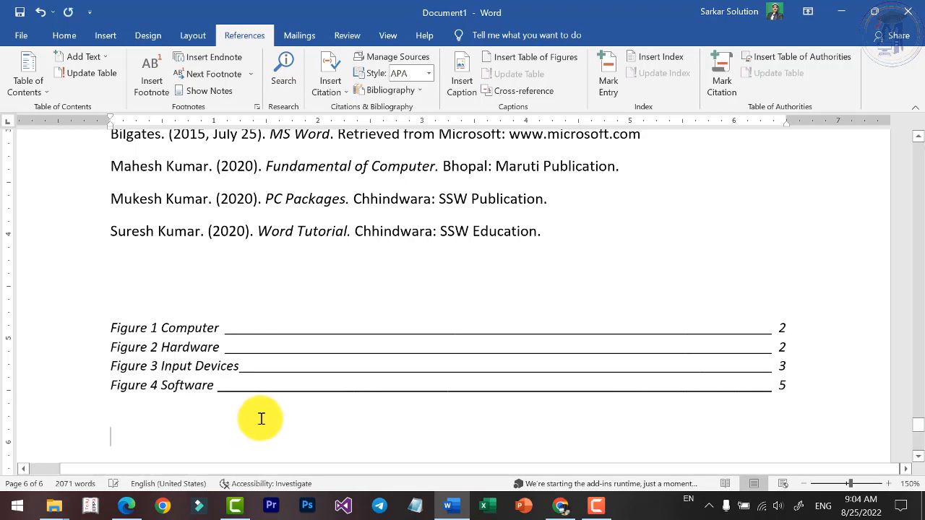
{"action": "scroll", "coordinate": [456, 258], "scroll_direction": "down", "scroll_amount": 1}
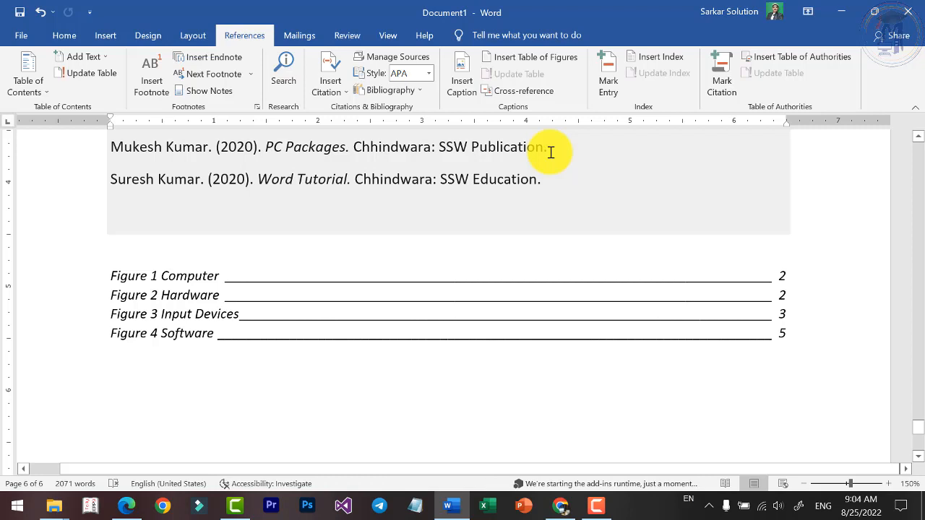
{"action": "left_click", "coordinate": [533, 97]}
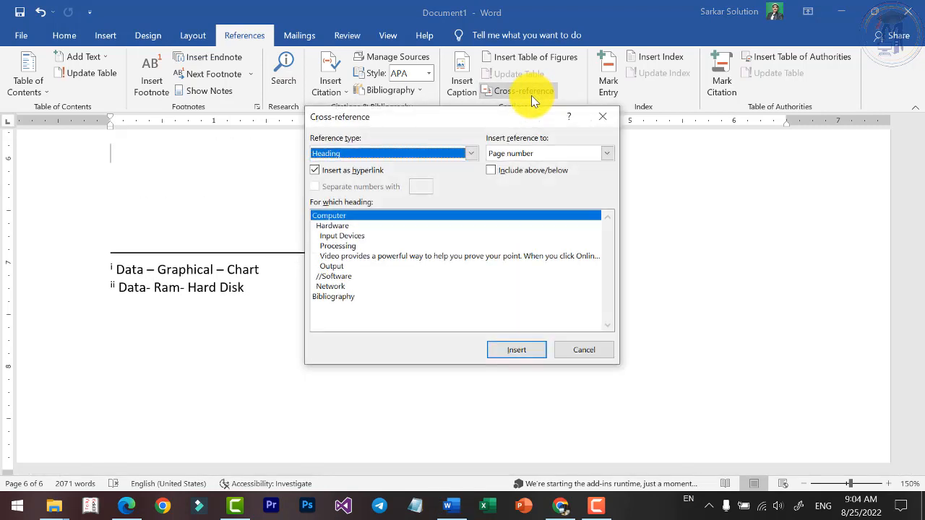
{"action": "left_click", "coordinate": [438, 152]}
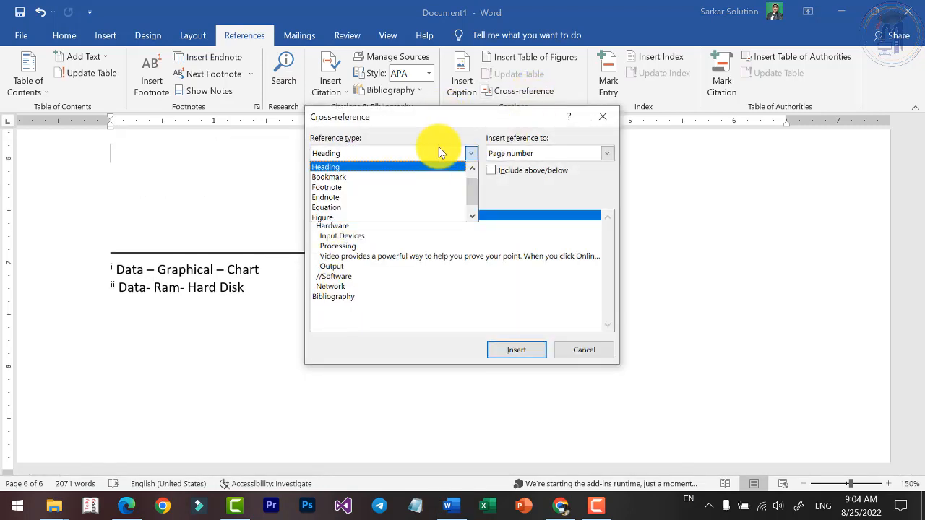
{"action": "left_click", "coordinate": [369, 178]}
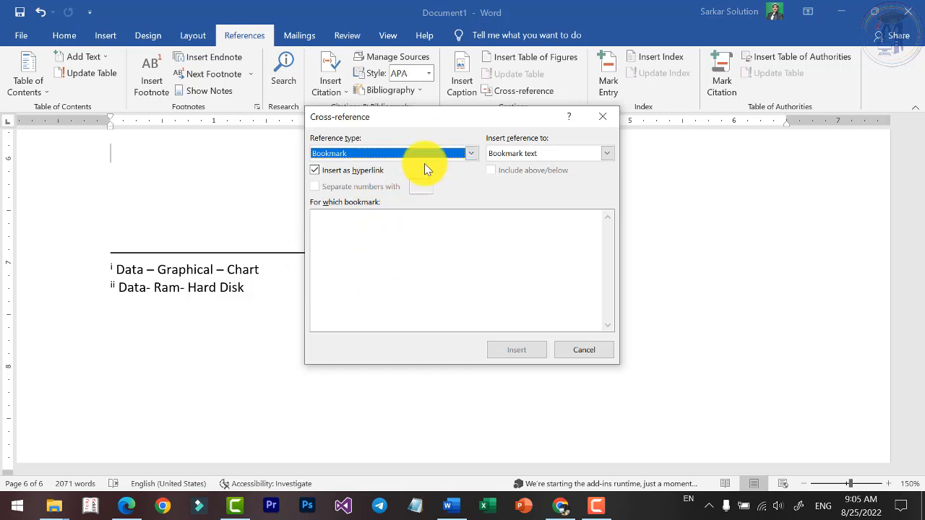
{"action": "left_click", "coordinate": [425, 156]}
{"action": "left_click", "coordinate": [352, 191]}
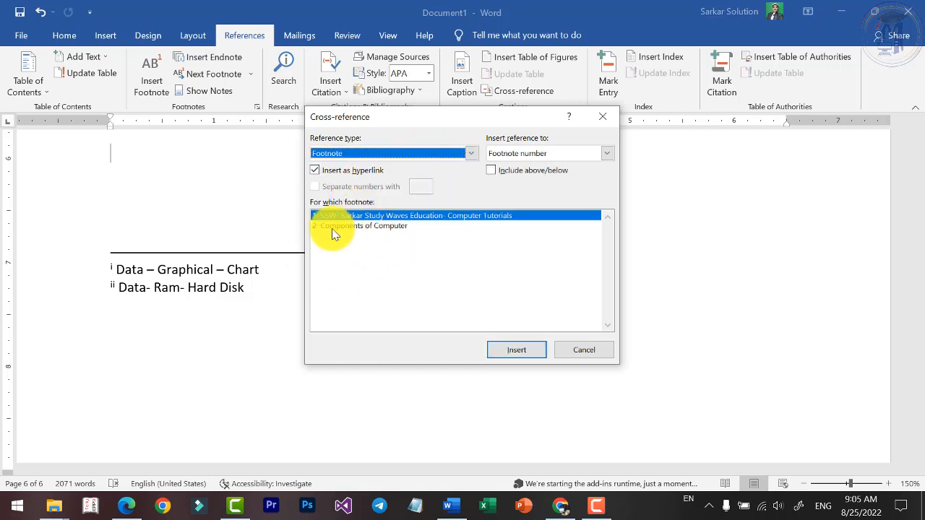
Try inserting the footnote number of the first footnote as a cross-reference and undo the insertion.
{"action": "left_click", "coordinate": [542, 352]}
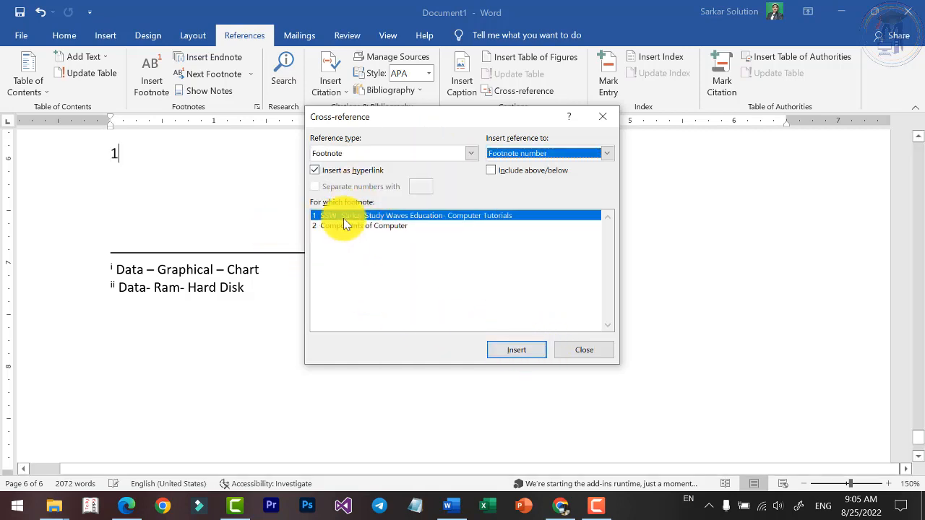
{"action": "key", "text": "ctrl+z"}
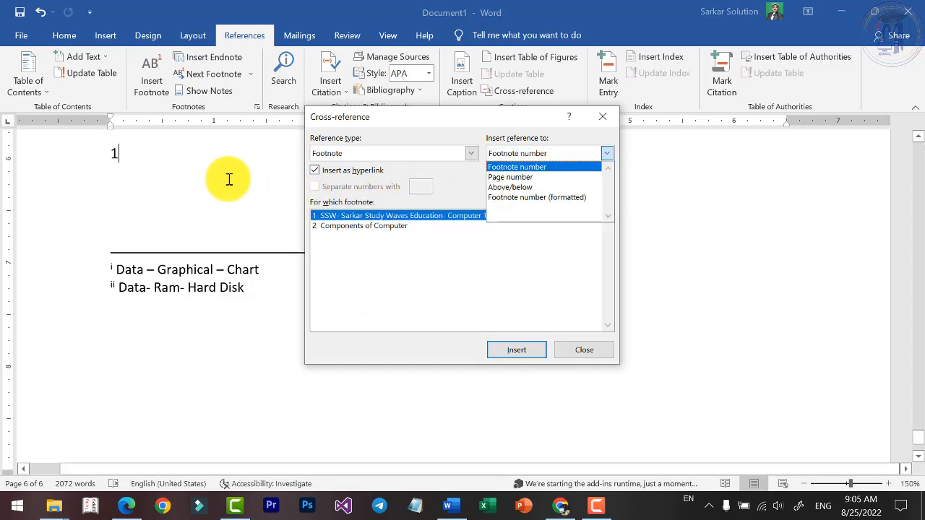
{"action": "left_click", "coordinate": [225, 179]}
{"action": "key", "text": "ctrl+z"}
Try the Page number and Above/below reference options, then insert the first footnote's reference as Footnote number (formatted).
{"action": "left_click", "coordinate": [526, 154]}
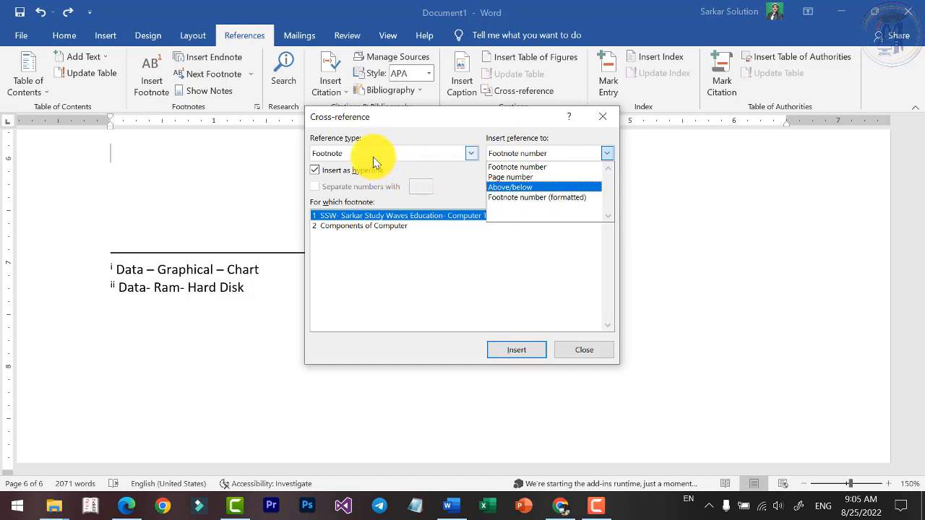
{"action": "left_click", "coordinate": [425, 269]}
{"action": "left_click", "coordinate": [551, 157]}
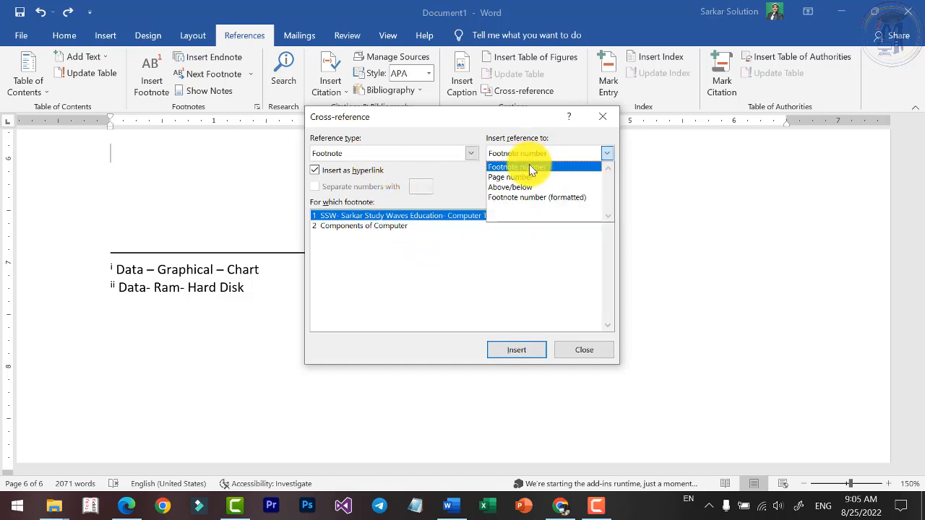
{"action": "left_click", "coordinate": [524, 179]}
{"action": "left_click", "coordinate": [526, 156]}
{"action": "left_click", "coordinate": [527, 188]}
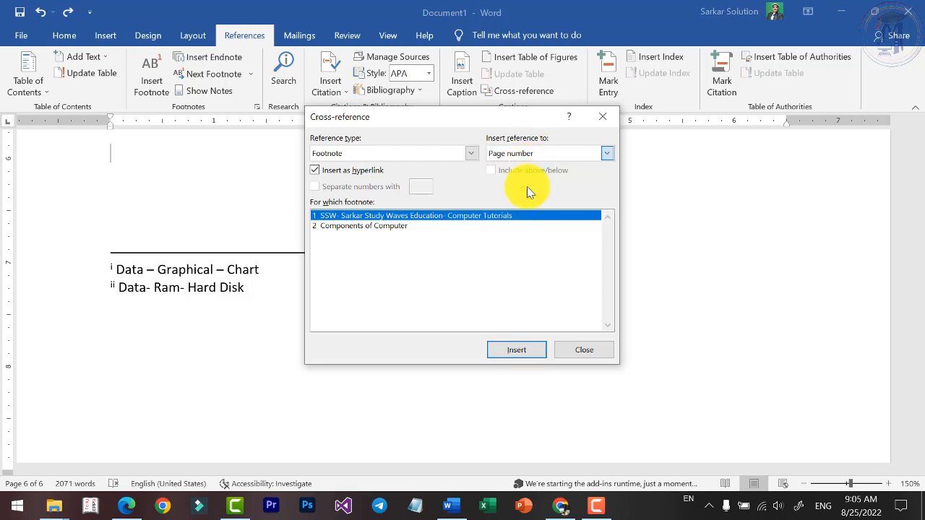
{"action": "left_click", "coordinate": [541, 154]}
{"action": "left_click", "coordinate": [539, 198]}
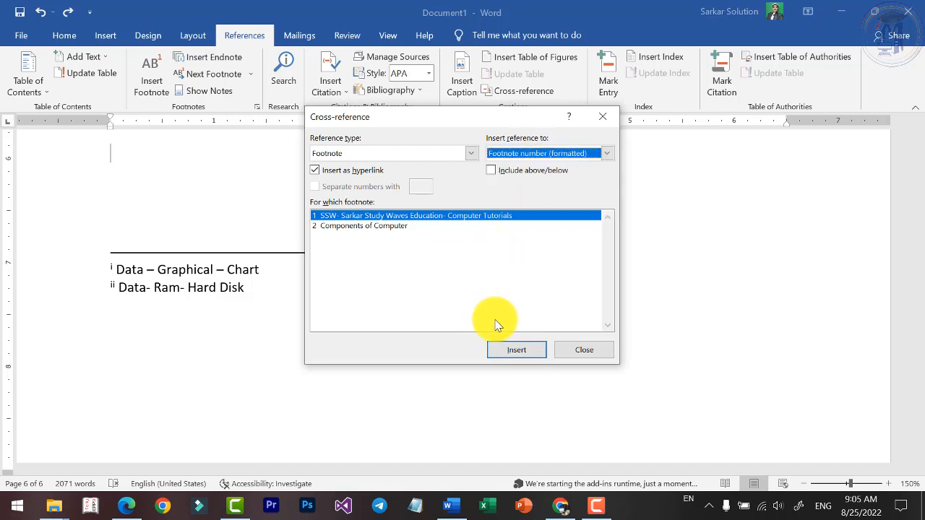
{"action": "left_click", "coordinate": [512, 349]}
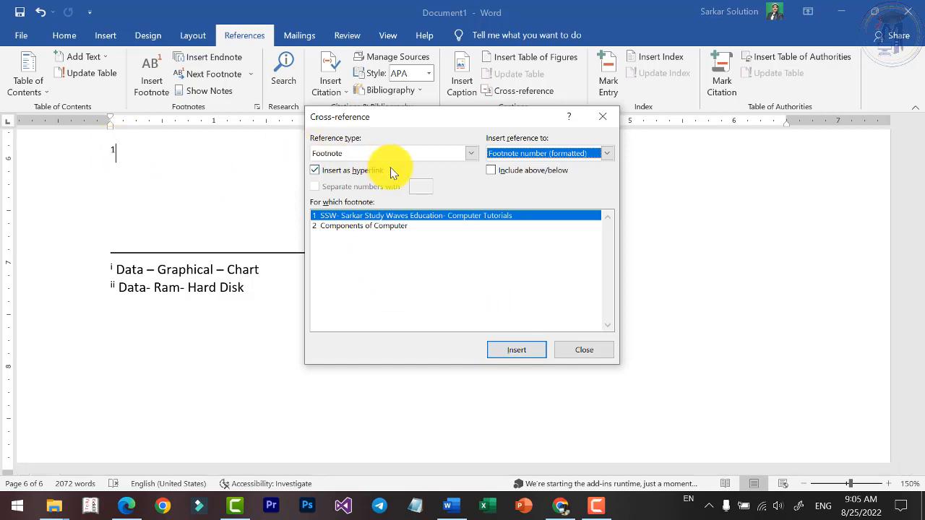
Insert the first footnote's Page number and Above/below references after the formatted footnote number.
{"action": "left_click", "coordinate": [526, 153]}
{"action": "left_click", "coordinate": [517, 167]}
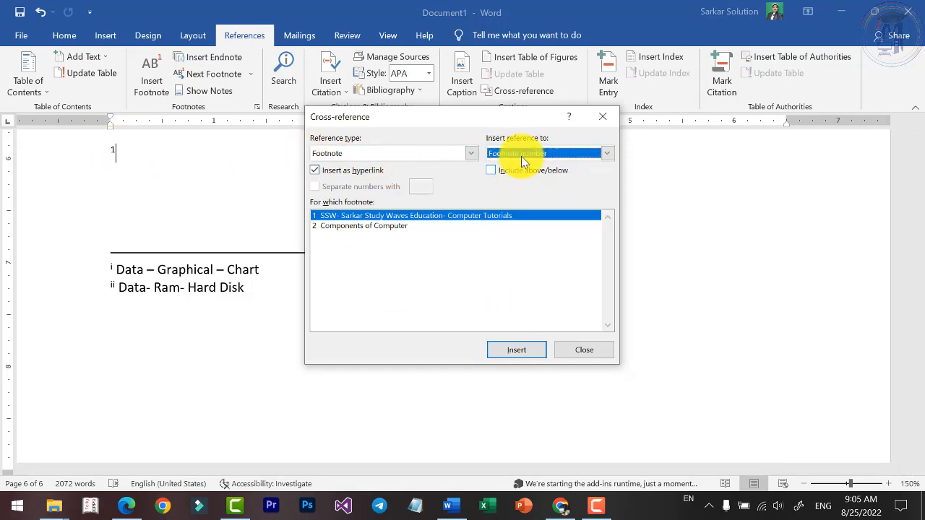
{"action": "left_click", "coordinate": [521, 156]}
{"action": "left_click", "coordinate": [518, 178]}
{"action": "left_click", "coordinate": [523, 352]}
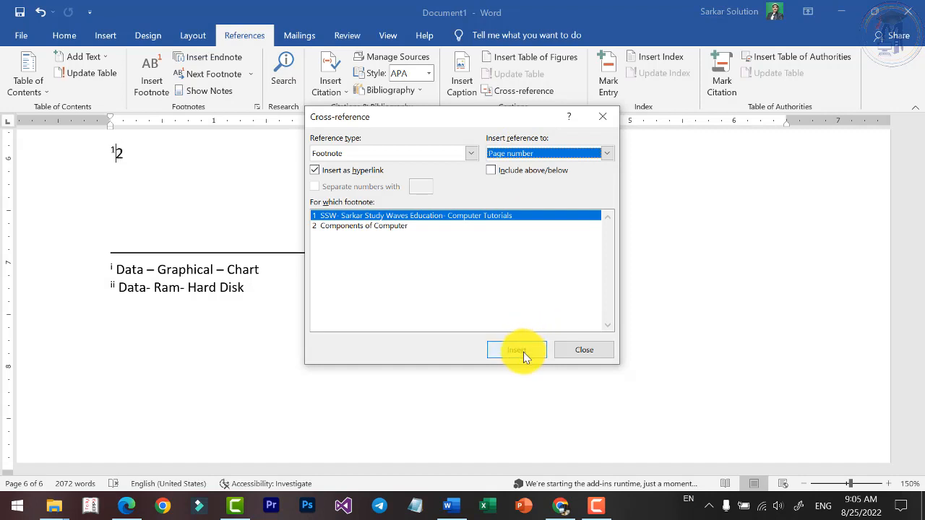
{"action": "left_click", "coordinate": [515, 152]}
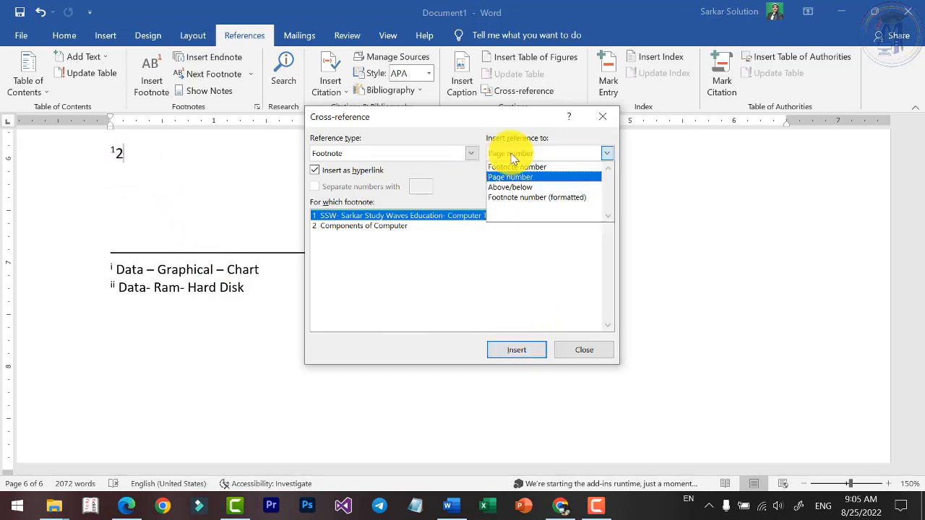
{"action": "left_click", "coordinate": [534, 186]}
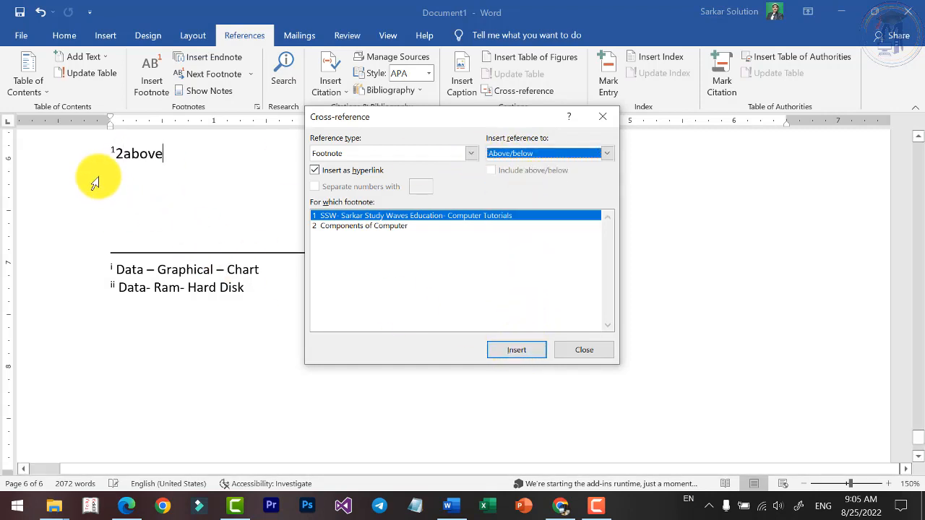
Delete the inserted footnote cross-references from the line above the endnotes.
{"action": "left_click", "coordinate": [184, 154]}
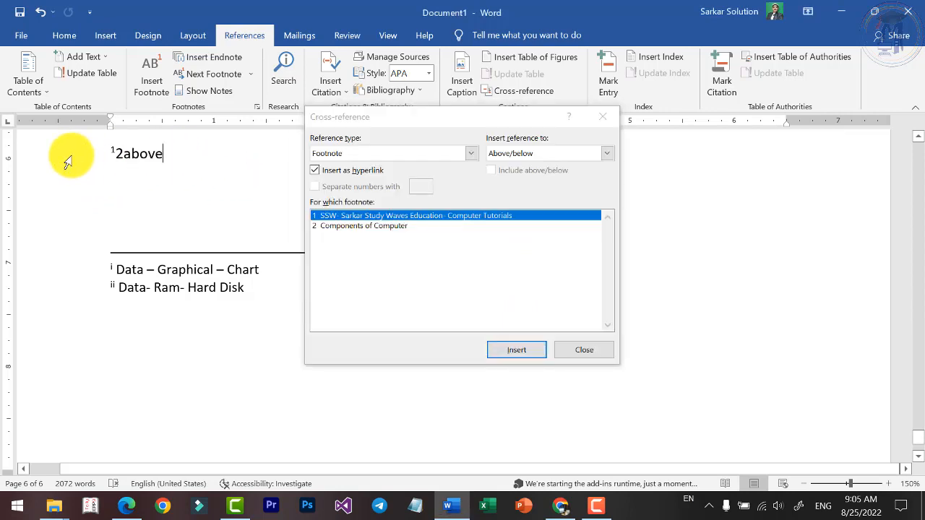
{"action": "left_click_drag", "start_coordinate": [133, 155], "coordinate": [91, 159]}
{"action": "key", "text": "Delete"}
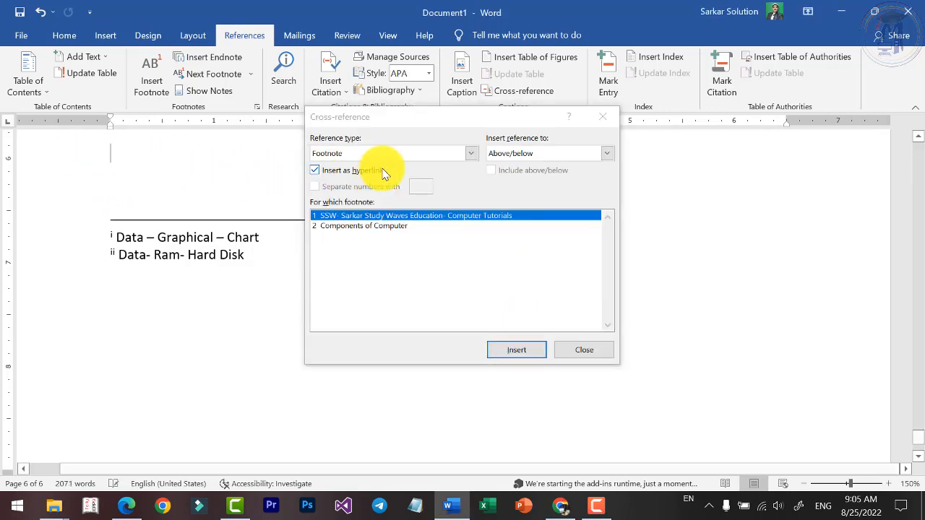
Set the reference type to Figure and insert the entire caption of Figure 1 Computer as a hyperlinked cross-reference.
{"action": "left_click", "coordinate": [384, 154]}
{"action": "left_click", "coordinate": [347, 177]}
{"action": "left_click", "coordinate": [389, 154]}
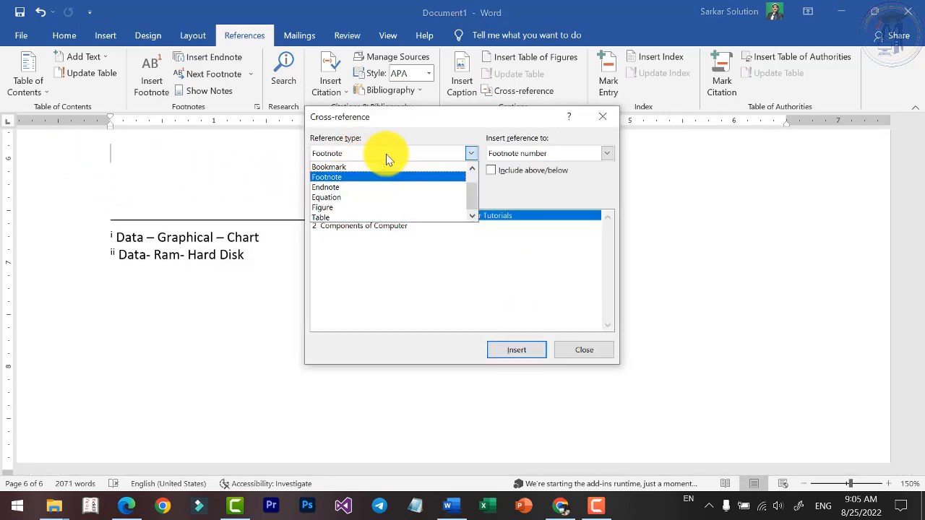
{"action": "left_click", "coordinate": [336, 208]}
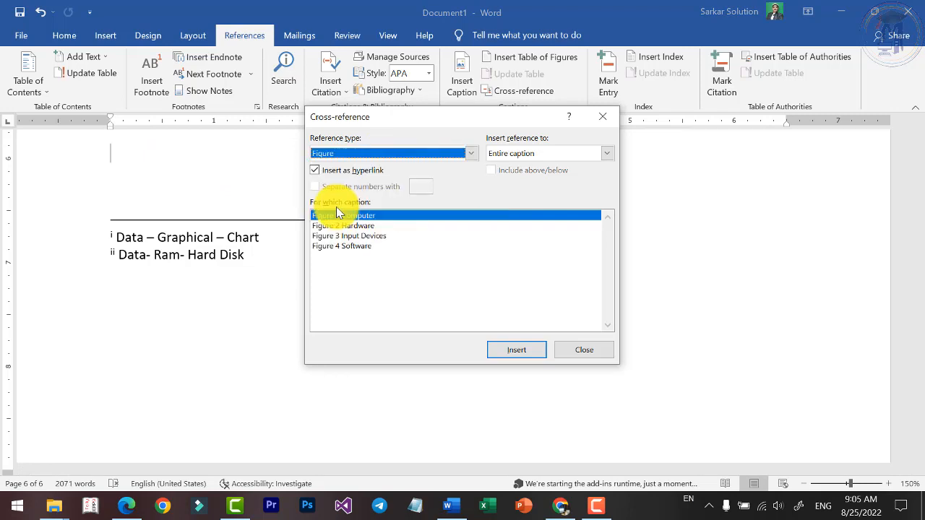
{"action": "left_click", "coordinate": [516, 350]}
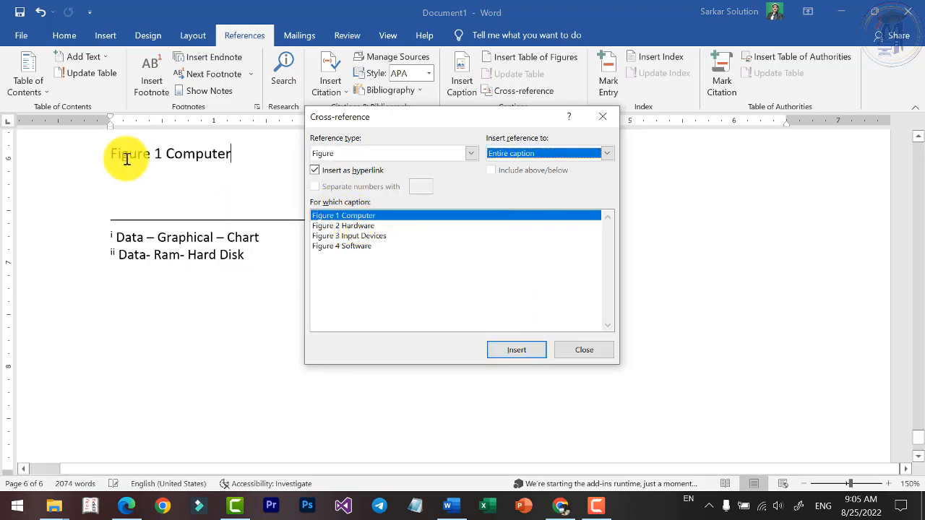
Add spacing after the Figure 1 Computer reference and insert a cross-reference to that figure's page number.
{"action": "key", "text": "space"}
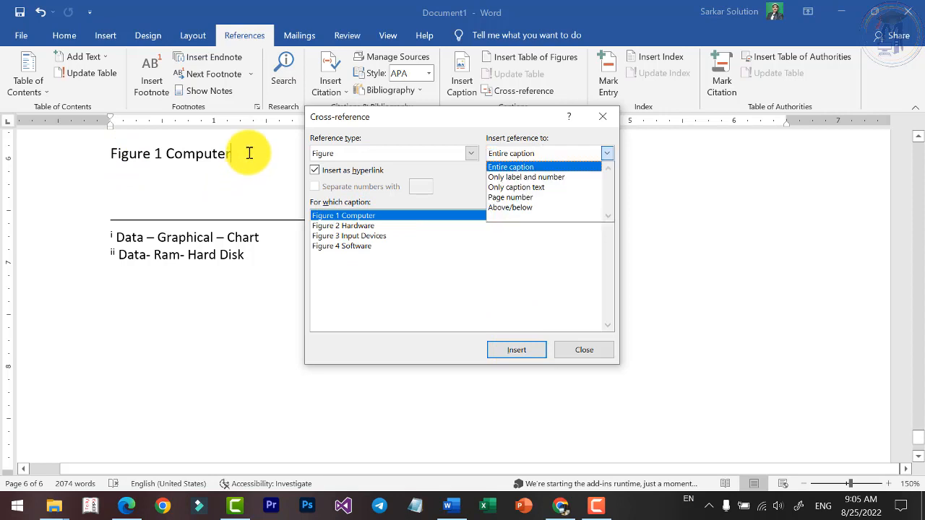
{"action": "left_click", "coordinate": [250, 151]}
{"action": "left_click", "coordinate": [509, 153]}
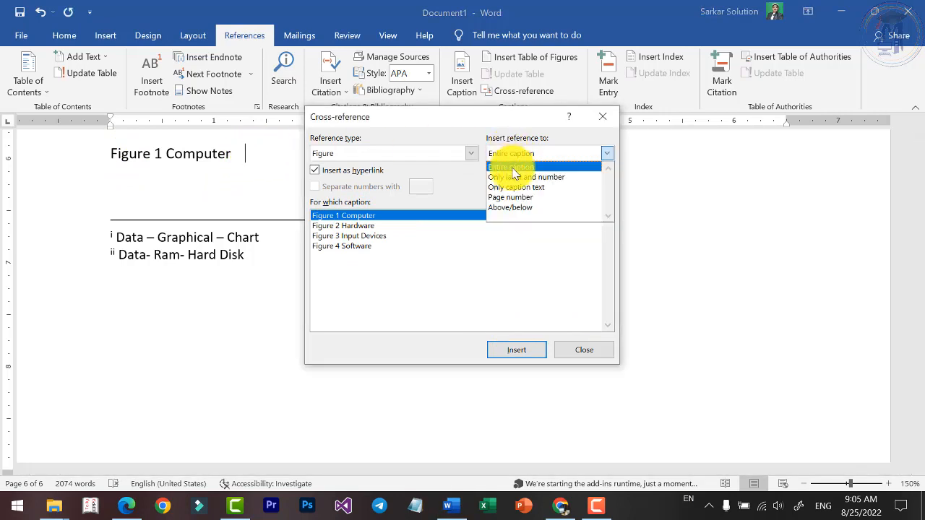
{"action": "left_click", "coordinate": [530, 197]}
{"action": "left_click", "coordinate": [274, 156]}
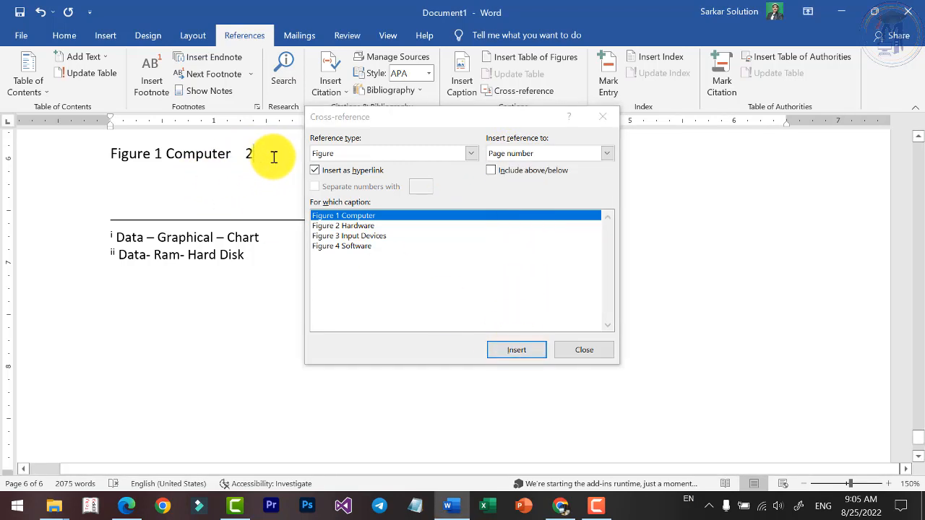
Insert the entire caption of Figure 2 Hardware as a hyperlinked cross-reference on a new line below the Figure 1 Computer reference.
{"action": "key", "text": "Return"}
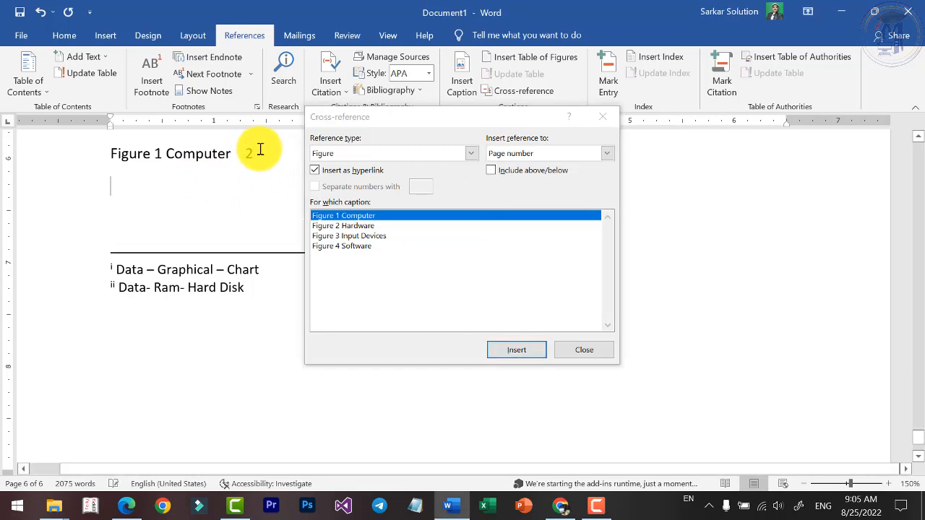
{"action": "left_click", "coordinate": [523, 154]}
{"action": "left_click", "coordinate": [514, 167]}
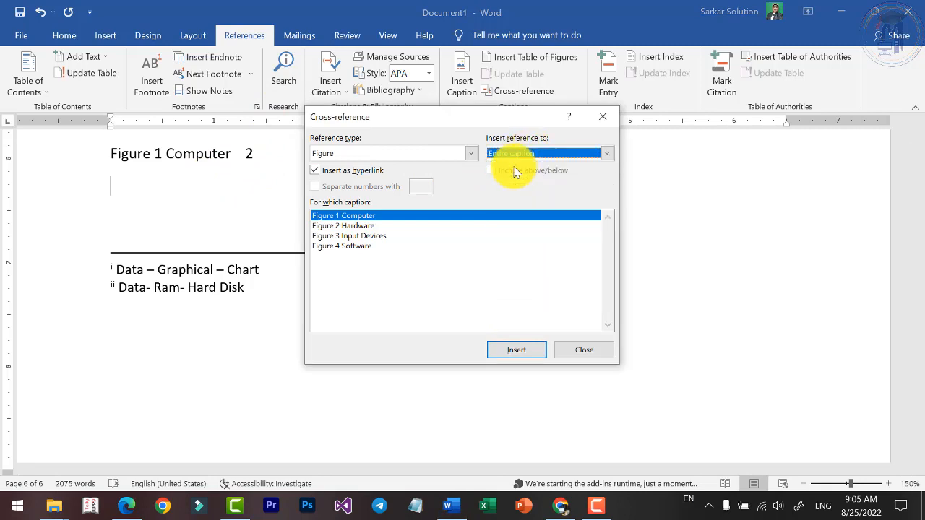
{"action": "left_click", "coordinate": [346, 227]}
{"action": "left_click", "coordinate": [505, 348]}
{"action": "scroll", "coordinate": [232, 222], "scroll_direction": "up", "scroll_amount": 3}
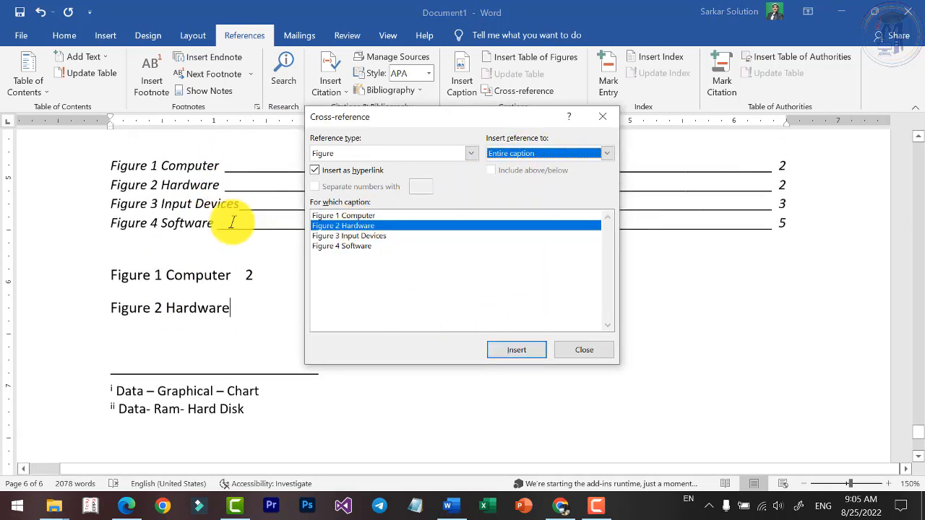
Add spacing after the Figure 2 Hardware reference and insert a cross-reference to that figure's page number.
{"action": "left_click", "coordinate": [241, 306]}
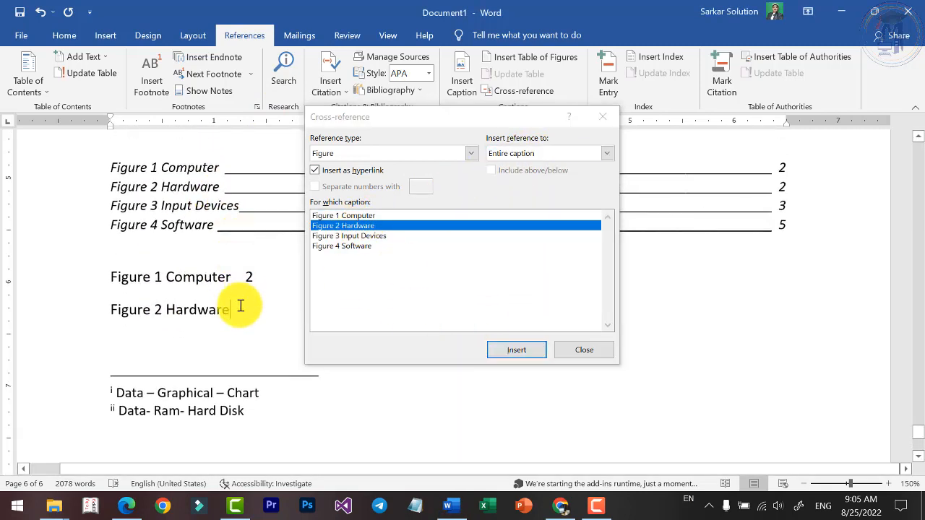
{"action": "left_click", "coordinate": [523, 152]}
{"action": "left_click", "coordinate": [511, 196]}
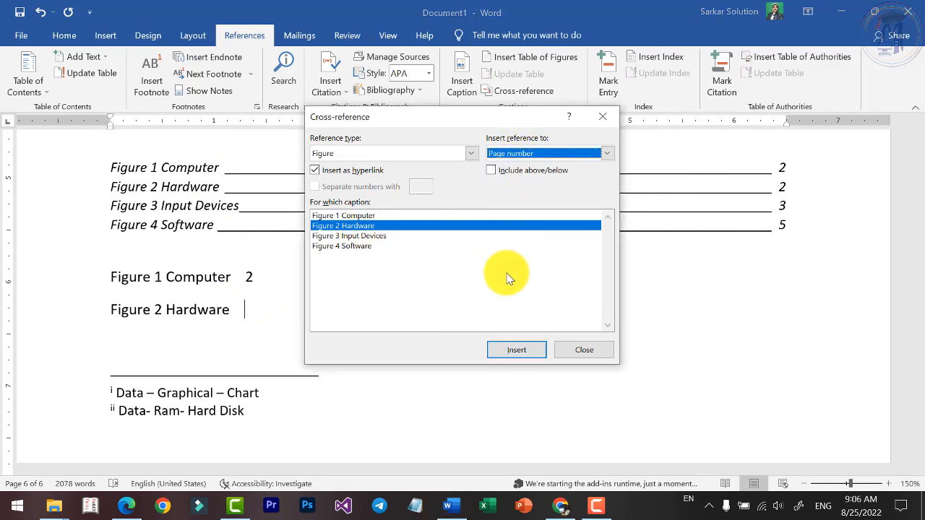
{"action": "left_click", "coordinate": [516, 350]}
{"action": "scroll", "coordinate": [289, 198], "scroll_direction": "up", "scroll_amount": 3}
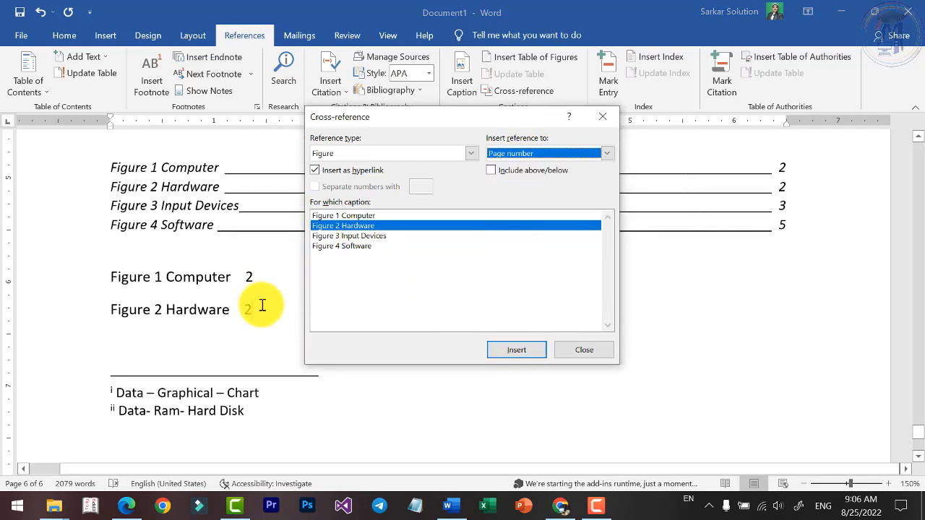
{"action": "left_click", "coordinate": [263, 308]}
Insert the entire caption of Figure 3 Input Devices as a hyperlinked cross-reference on a new line below the Figure 2 Hardware reference.
{"action": "key", "text": "Return"}
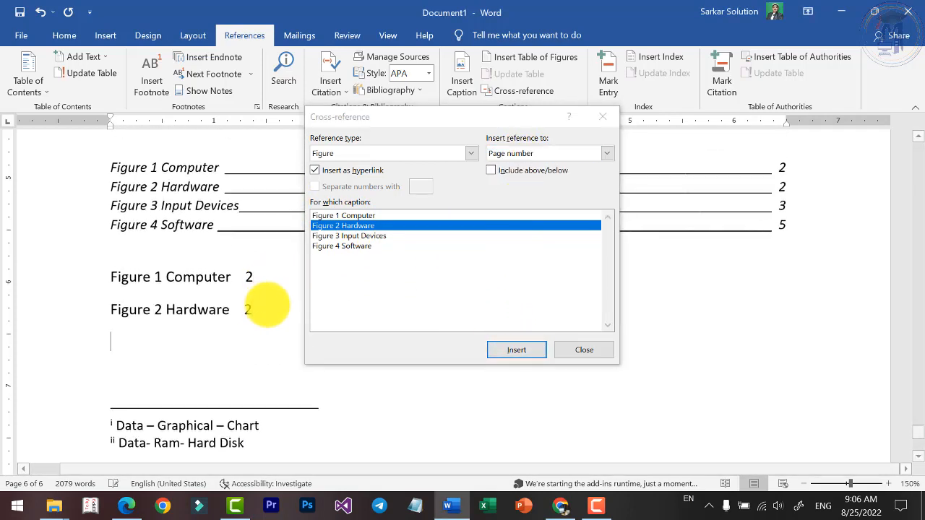
{"action": "left_click", "coordinate": [375, 237]}
{"action": "left_click", "coordinate": [532, 153]}
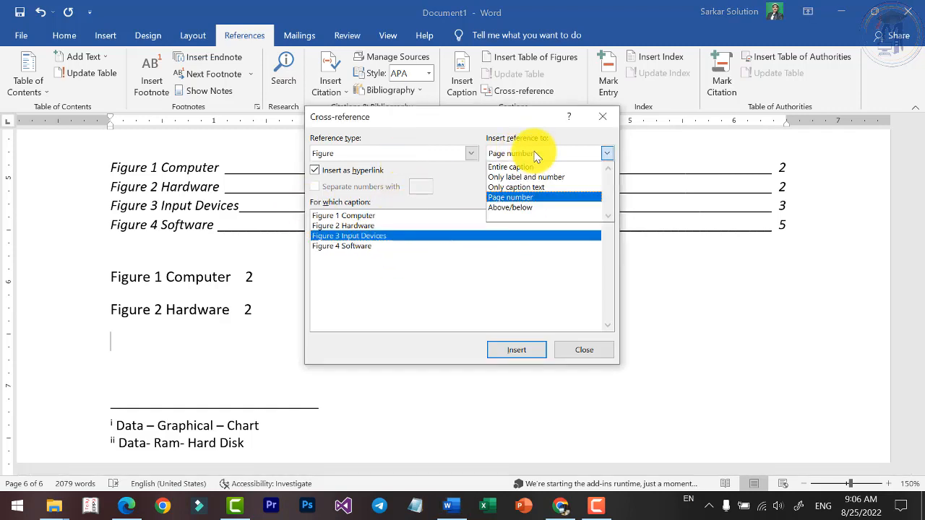
{"action": "left_click", "coordinate": [526, 169]}
{"action": "left_click", "coordinate": [531, 354]}
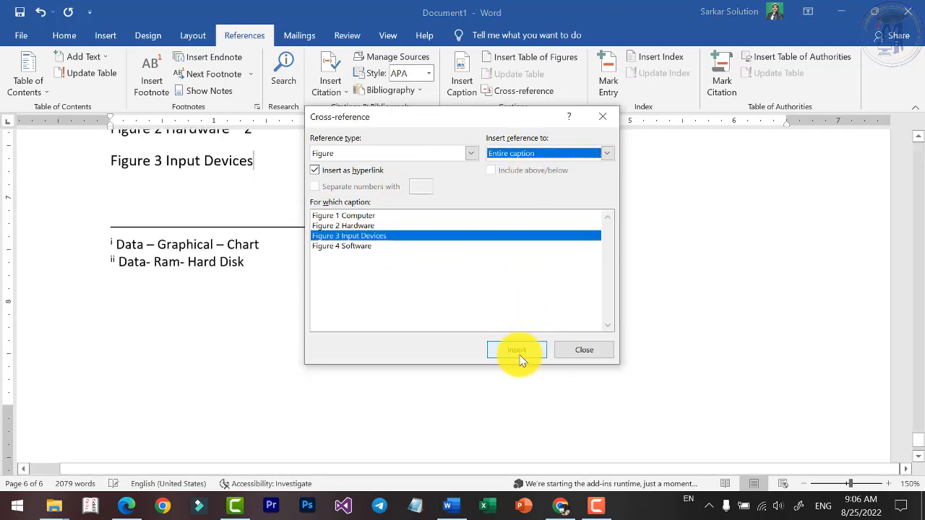
{"action": "scroll", "coordinate": [233, 279], "scroll_direction": "up", "scroll_amount": 3}
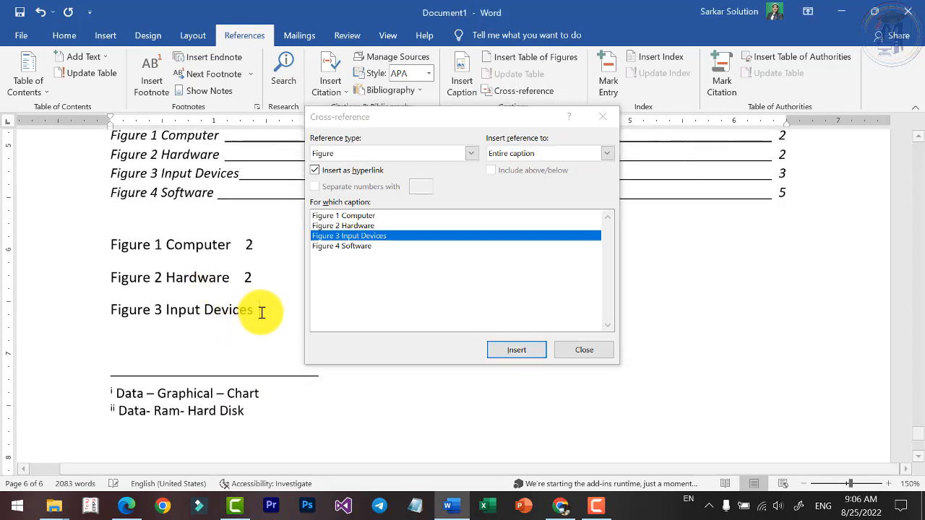
Add spacing after the Figure 3 Input Devices reference and insert a cross-reference to that figure's page number.
{"action": "left_click", "coordinate": [533, 154]}
{"action": "left_click", "coordinate": [526, 196]}
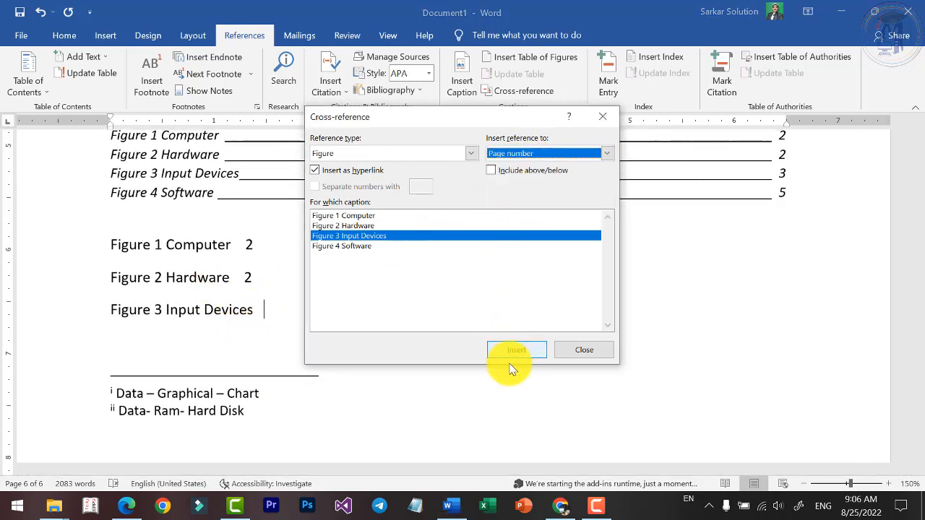
{"action": "left_click", "coordinate": [513, 354]}
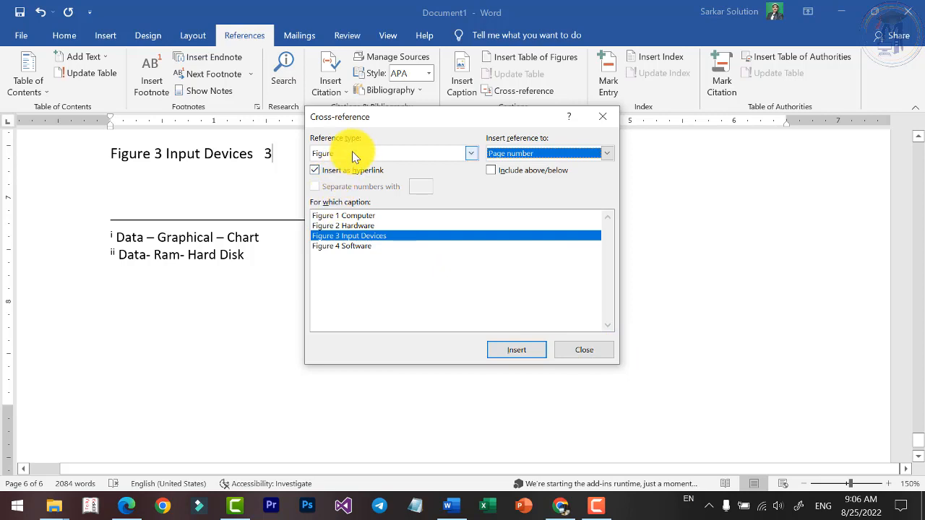
{"action": "left_click", "coordinate": [277, 154]}
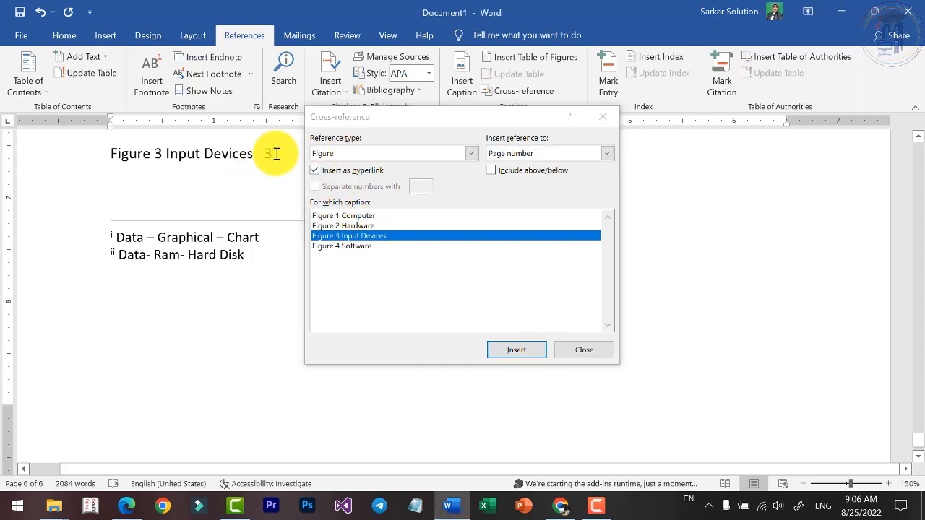
Set the reference type to Heading and insert the Computer heading text as a hyperlinked cross-reference two lines below the Figure 3 reference.
{"action": "key", "text": "Return"}
{"action": "key", "text": "Return"}
{"action": "left_click", "coordinate": [378, 156]}
{"action": "scroll", "coordinate": [363, 182], "scroll_direction": "up", "scroll_amount": 1}
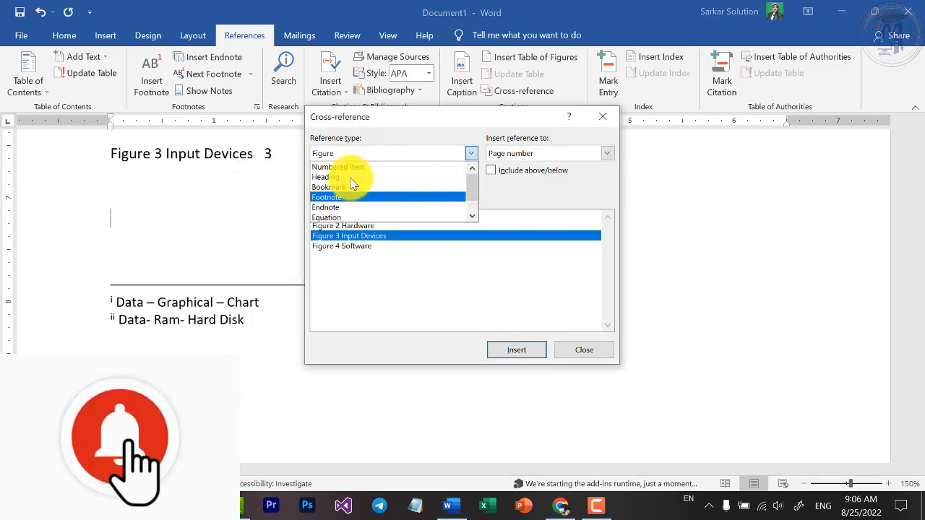
{"action": "left_click", "coordinate": [343, 177]}
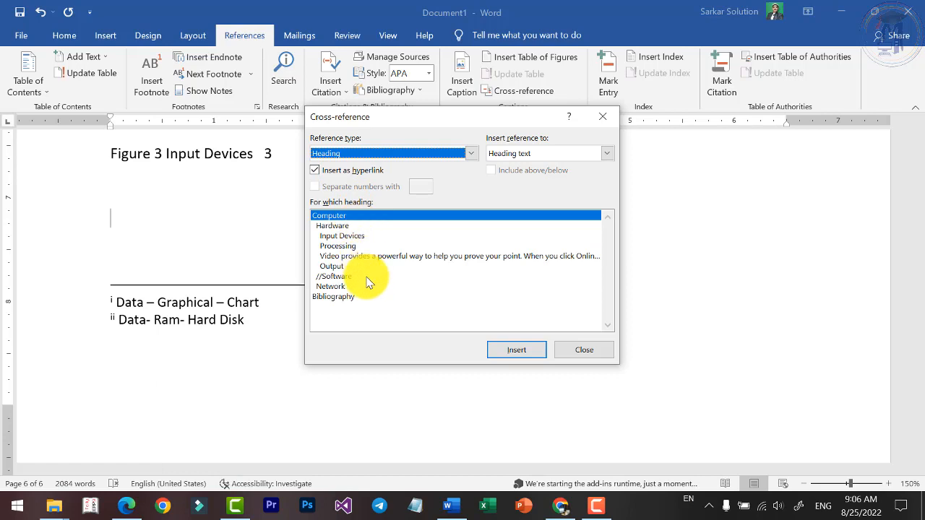
{"action": "left_click", "coordinate": [332, 217]}
{"action": "left_click", "coordinate": [547, 351]}
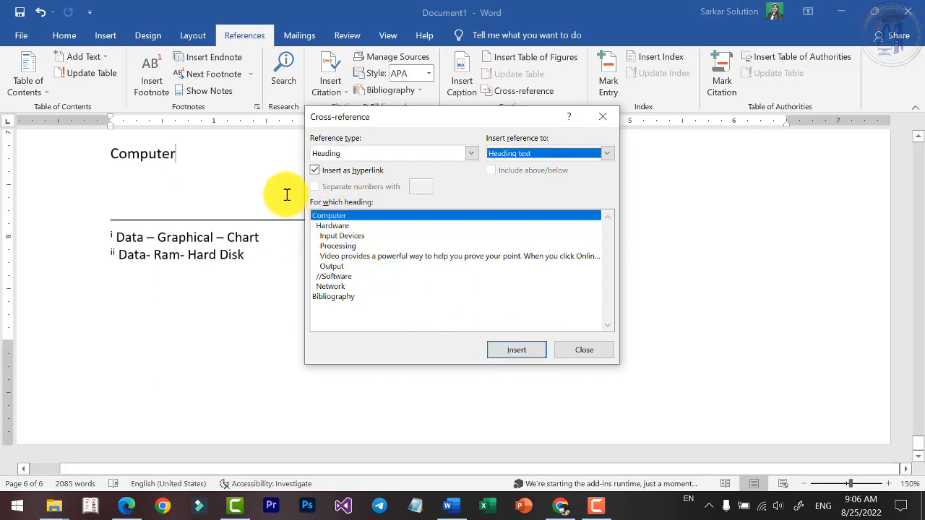
Add spacing after the Computer heading reference, insert a cross-reference to its page number, and close the cross-reference dialog.
{"action": "left_click", "coordinate": [230, 162]}
{"action": "left_click", "coordinate": [512, 154]}
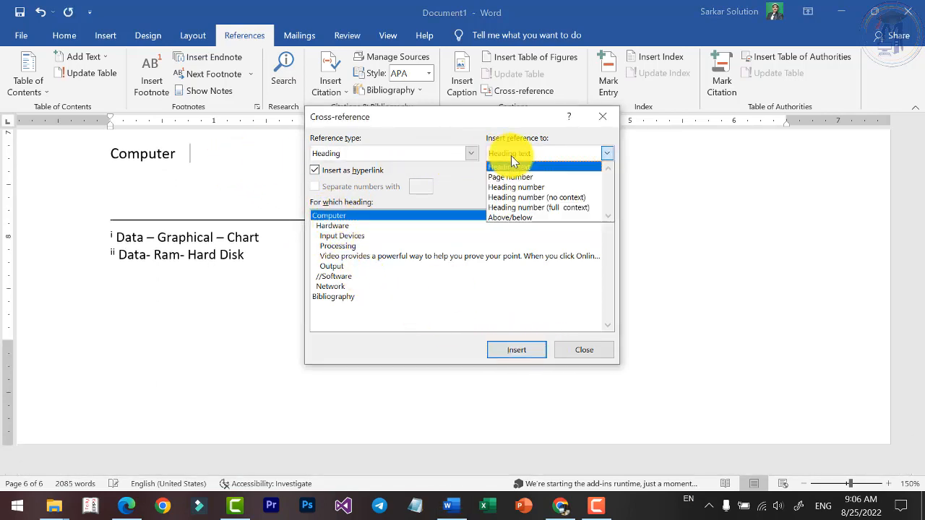
{"action": "left_click", "coordinate": [515, 177]}
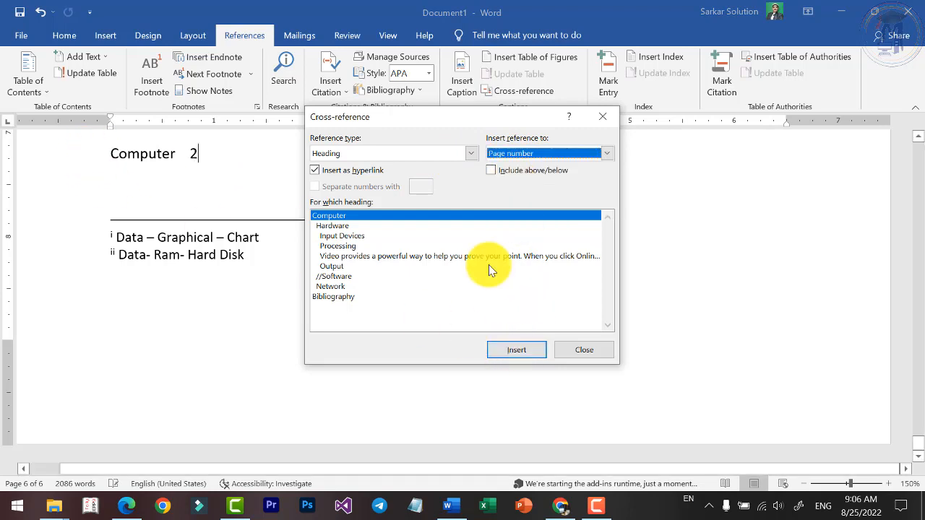
{"action": "left_click", "coordinate": [582, 350]}
Follow the Computer heading and Figure 2 Hardware cross-reference links to check their targets, returning to the reference list after each.
{"action": "scroll", "coordinate": [151, 248], "scroll_direction": "up", "scroll_amount": 5}
{"action": "scroll", "coordinate": [136, 229], "scroll_direction": "down", "scroll_amount": 3}
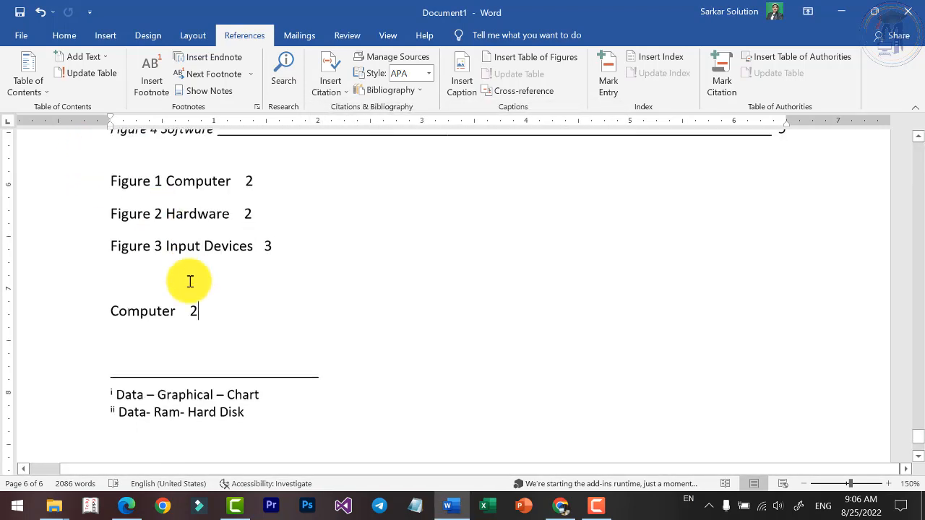
{"action": "left_click", "coordinate": [153, 311], "text": "ctrl"}
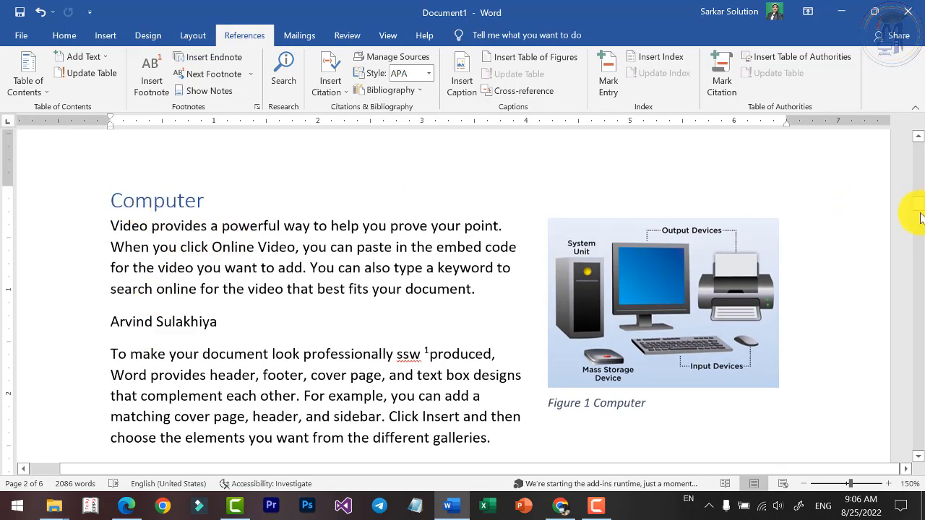
{"action": "left_click_drag", "start_coordinate": [921, 217], "coordinate": [918, 449]}
{"action": "scroll", "coordinate": [243, 316], "scroll_direction": "up", "scroll_amount": 3}
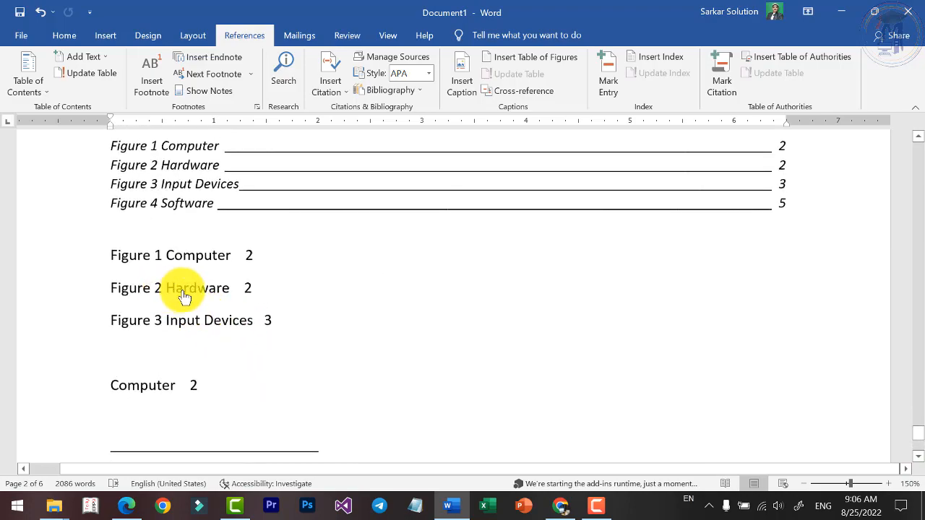
{"action": "left_click", "coordinate": [185, 296], "text": "ctrl"}
{"action": "scroll", "coordinate": [384, 198], "scroll_direction": "up", "scroll_amount": 5}
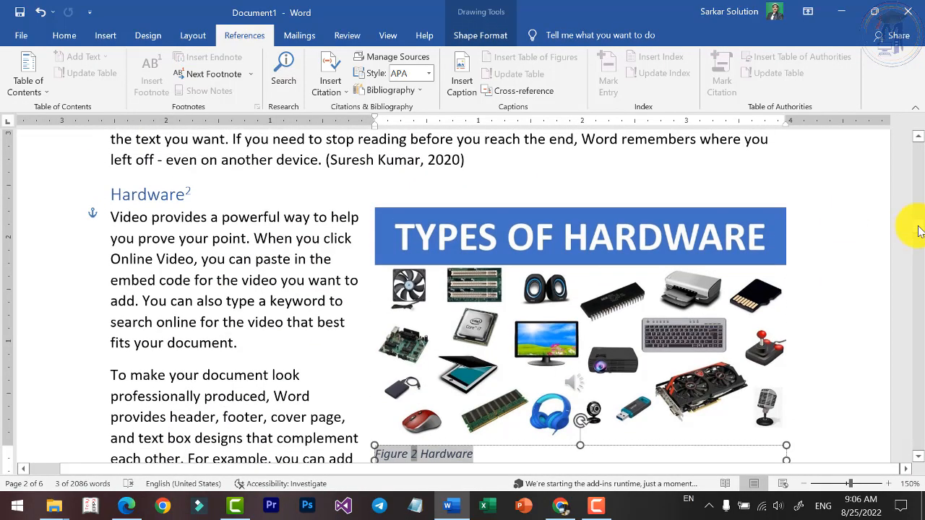
{"action": "left_click_drag", "start_coordinate": [918, 226], "coordinate": [909, 438]}
{"action": "scroll", "coordinate": [446, 335], "scroll_direction": "down", "scroll_amount": 3}
{"action": "scroll", "coordinate": [363, 310], "scroll_direction": "up", "scroll_amount": 3}
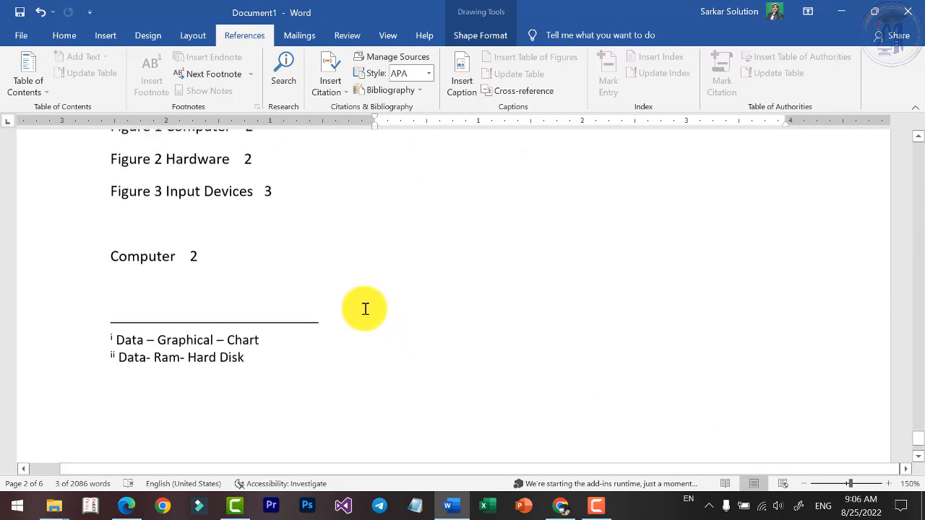
{"action": "scroll", "coordinate": [337, 259], "scroll_direction": "up", "scroll_amount": 2}
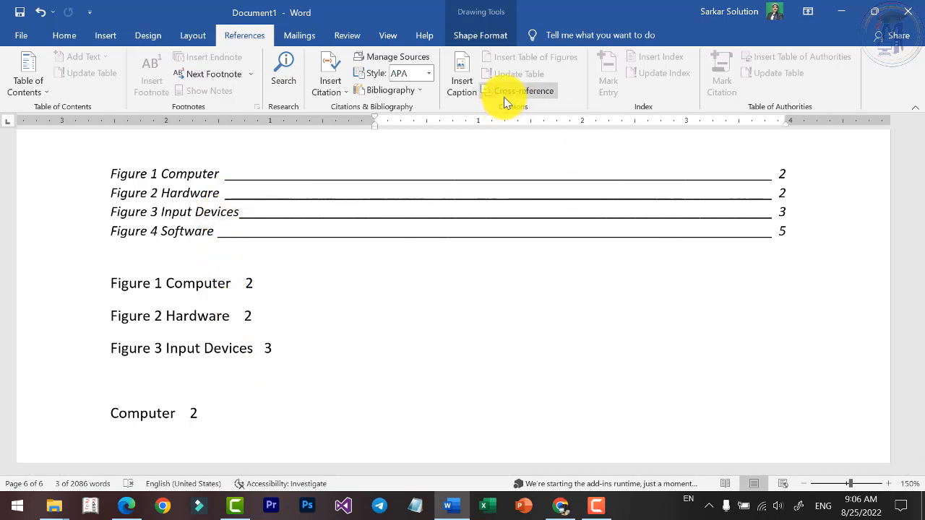
Add two blank paragraphs after the Computer heading reference at the end of the document.
{"action": "left_click", "coordinate": [225, 414]}
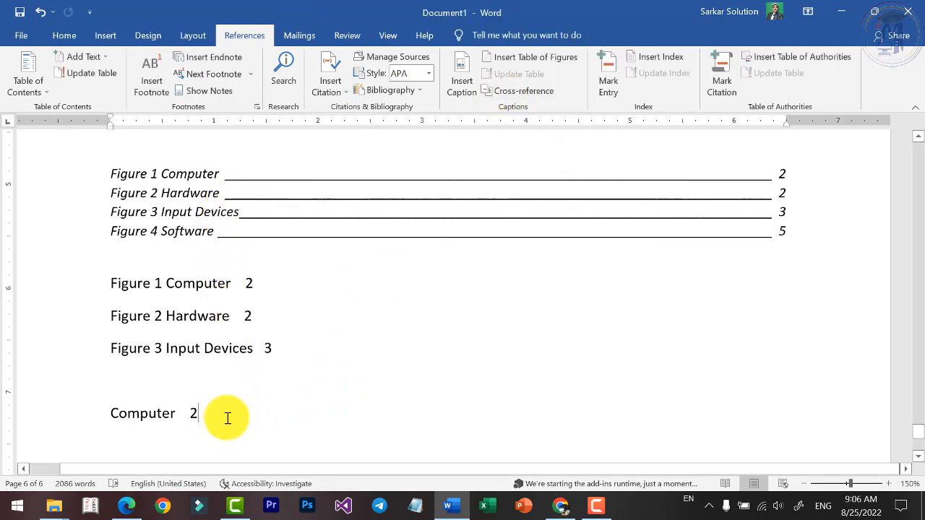
{"action": "scroll", "coordinate": [233, 405], "scroll_direction": "down", "scroll_amount": 3}
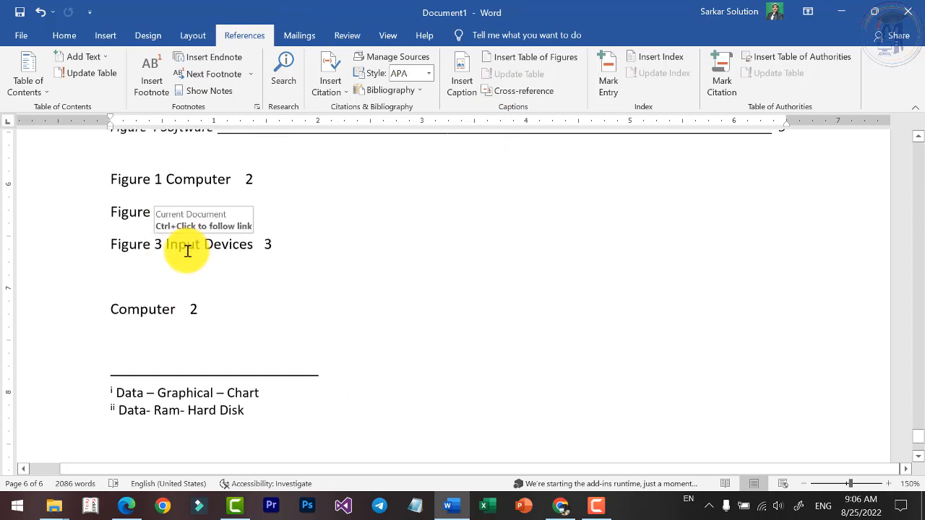
{"action": "left_click", "coordinate": [106, 243]}
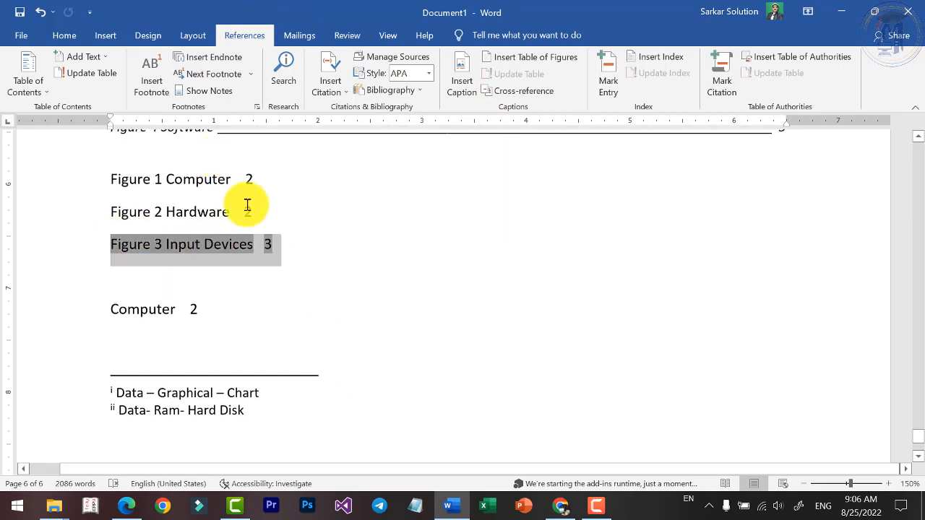
{"action": "left_click", "coordinate": [242, 293]}
{"action": "left_click", "coordinate": [231, 316]}
{"action": "key", "text": "Return"}
{"action": "key", "text": "Return"}
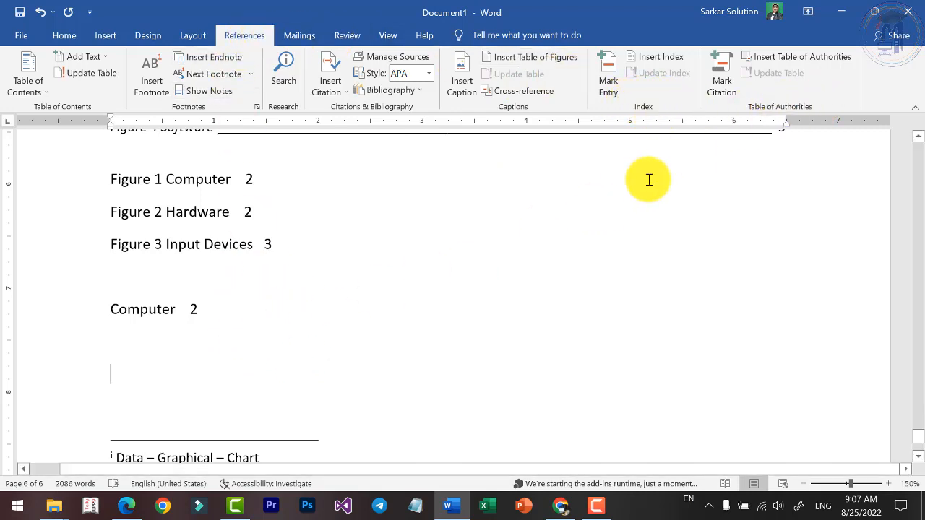
Mark the Computer heading on page 2 as a main index entry with the Current page option.
{"action": "scroll", "coordinate": [431, 253], "scroll_direction": "up", "scroll_amount": 15}
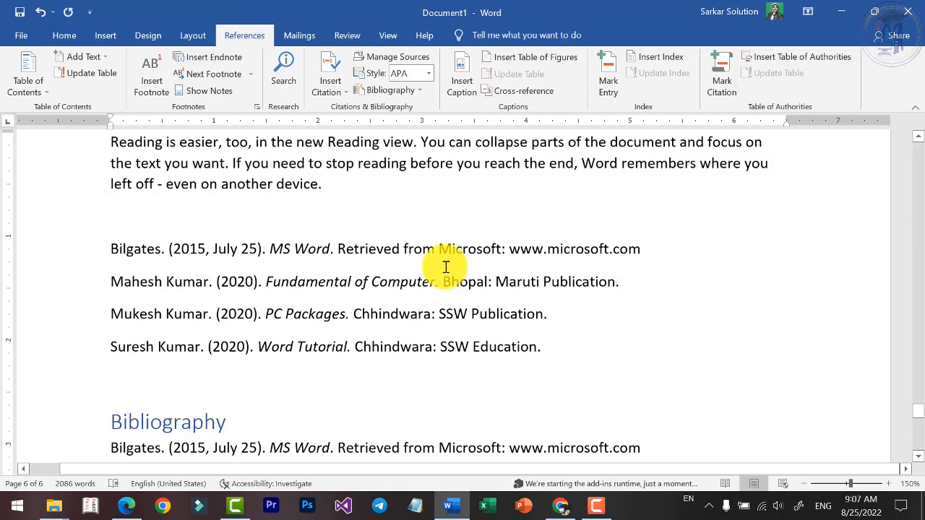
{"action": "scroll", "coordinate": [454, 268], "scroll_direction": "up", "scroll_amount": 15}
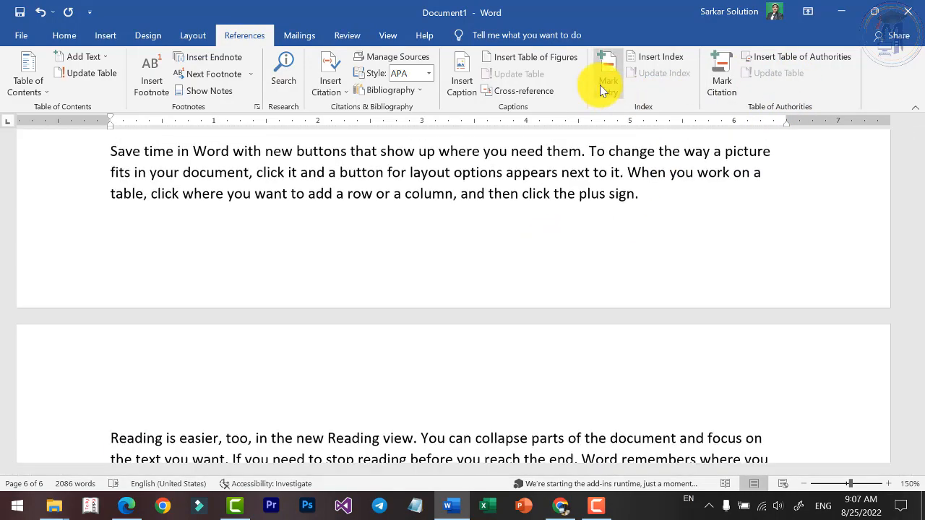
{"action": "left_click_drag", "start_coordinate": [919, 335], "coordinate": [922, 161]}
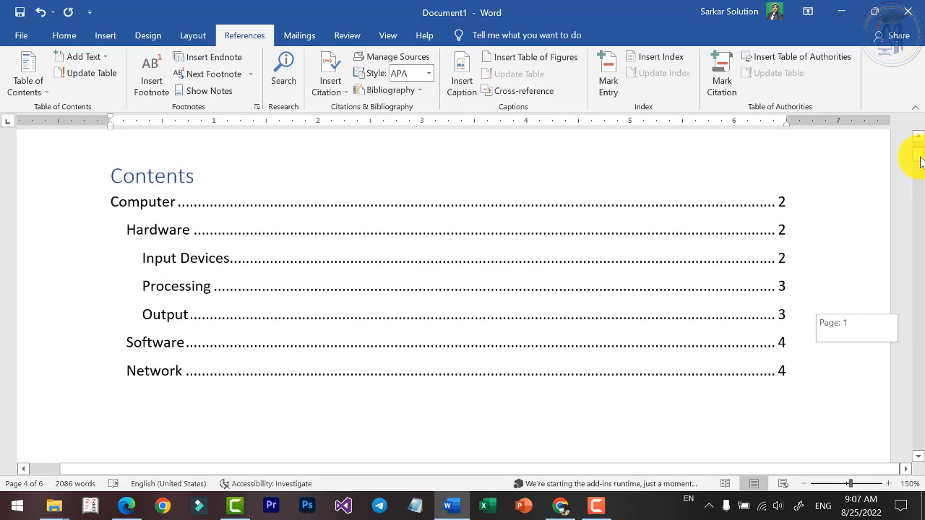
{"action": "scroll", "coordinate": [393, 270], "scroll_direction": "down", "scroll_amount": 6}
{"action": "scroll", "coordinate": [390, 272], "scroll_direction": "down", "scroll_amount": 8}
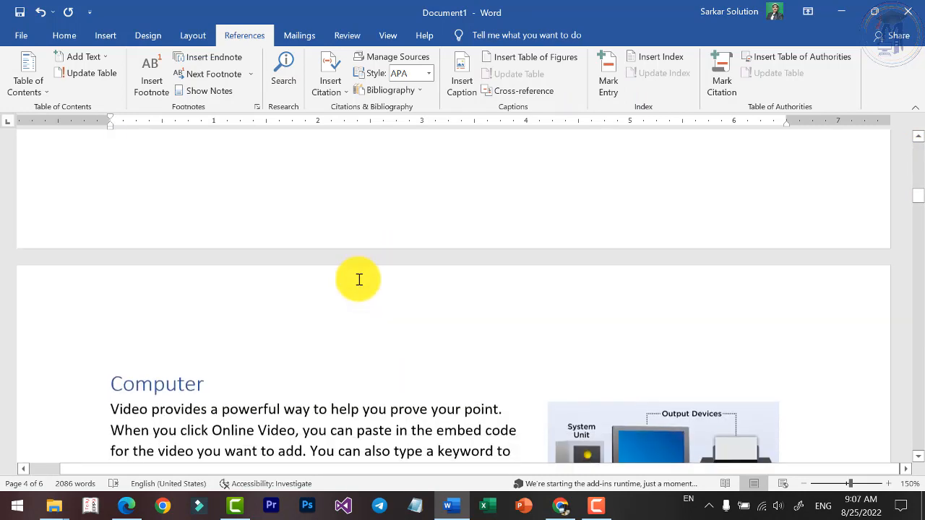
{"action": "left_click", "coordinate": [607, 76]}
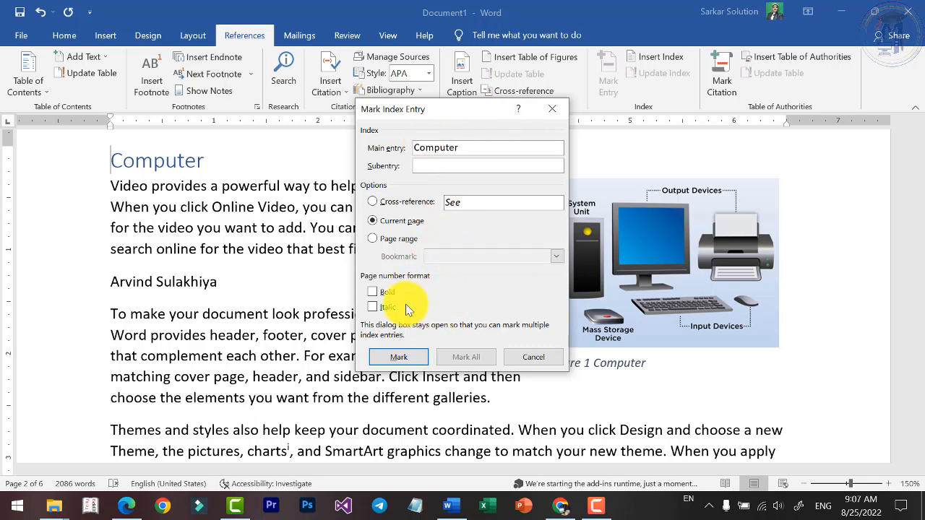
{"action": "left_click", "coordinate": [399, 357]}
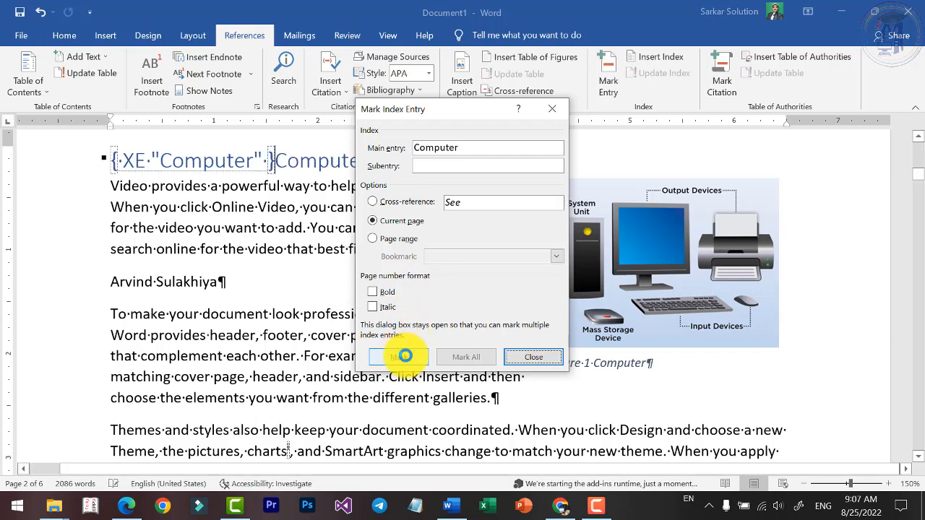
{"action": "scroll", "coordinate": [244, 320], "scroll_direction": "down", "scroll_amount": 10}
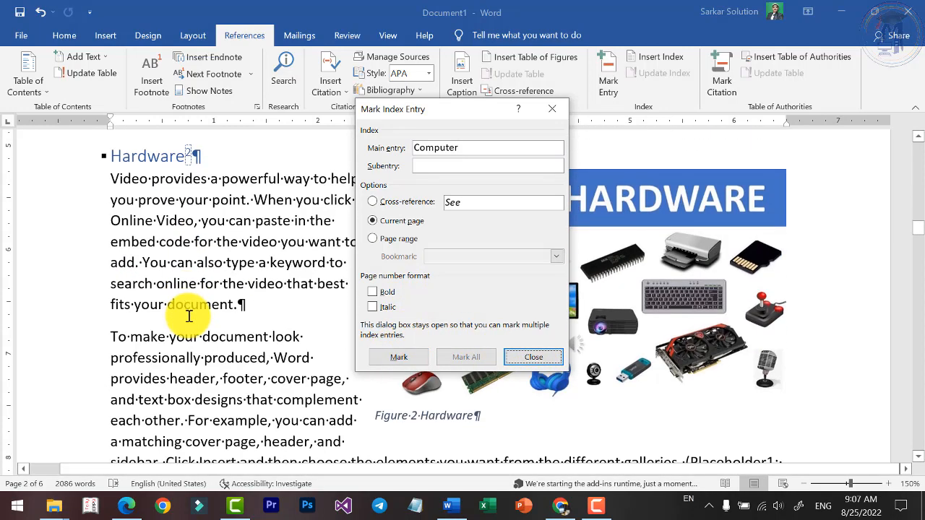
Mark the Hardware heading on page 2 as a main index entry with the Current page option.
{"action": "scroll", "coordinate": [216, 248], "scroll_direction": "up", "scroll_amount": 2}
{"action": "left_click", "coordinate": [148, 231]}
{"action": "triple_click", "coordinate": [149, 231]}
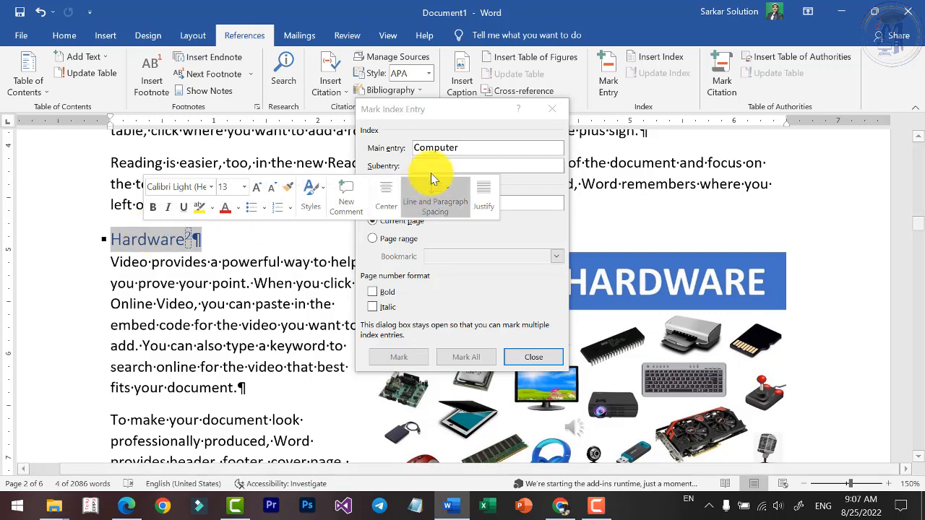
{"action": "left_click", "coordinate": [484, 161]}
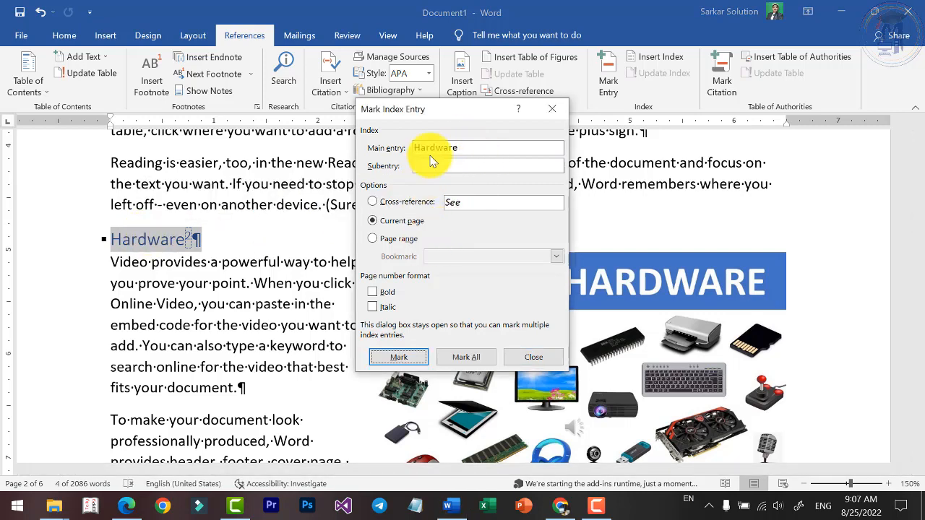
{"action": "left_click", "coordinate": [399, 357]}
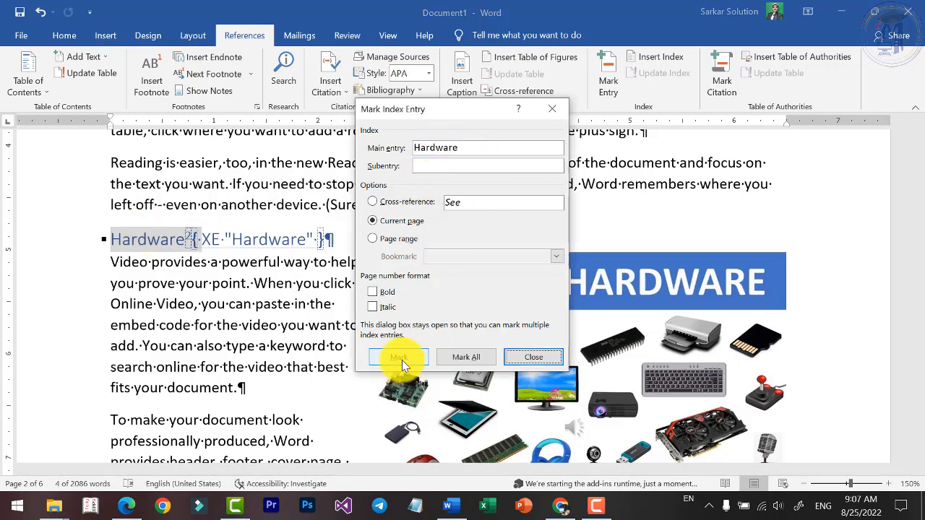
Mark the Input Devices heading on page 3 as a main index entry with the Current page option.
{"action": "scroll", "coordinate": [221, 372], "scroll_direction": "down", "scroll_amount": 10}
{"action": "triple_click", "coordinate": [193, 300]}
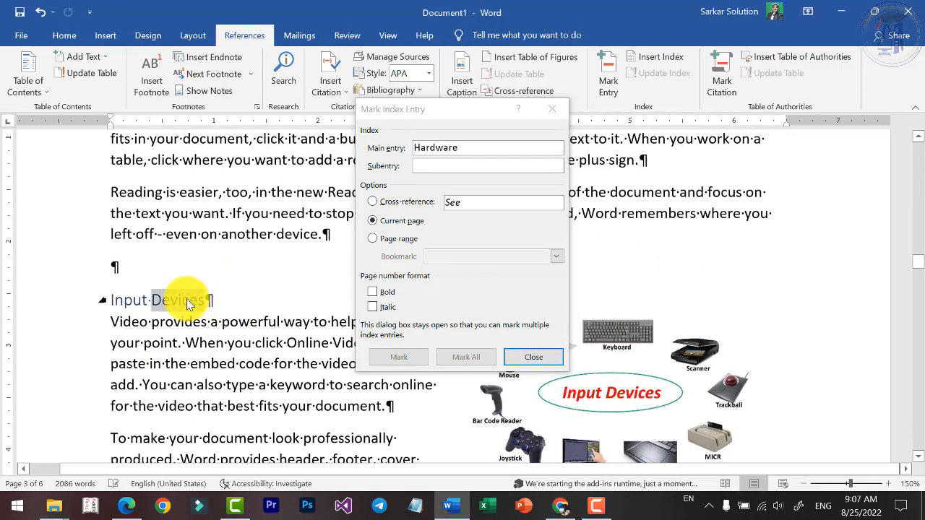
{"action": "left_click", "coordinate": [465, 174]}
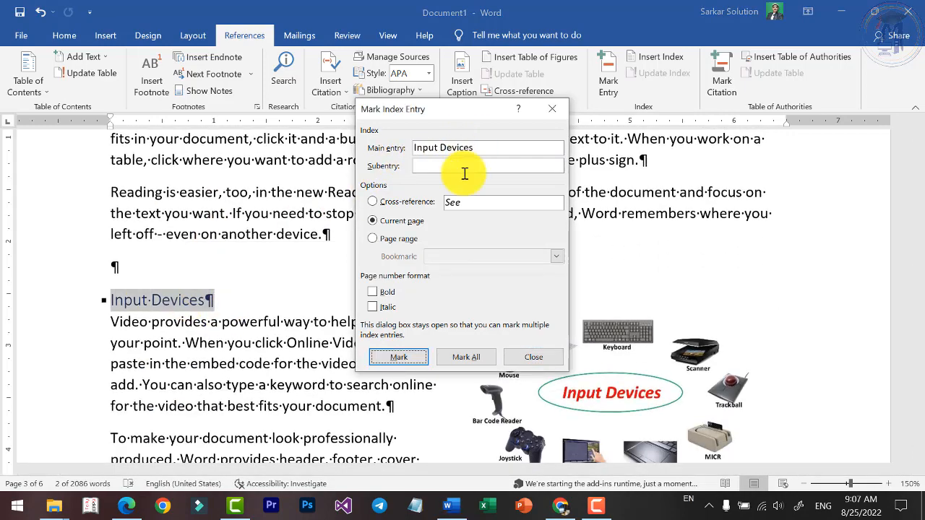
{"action": "left_click", "coordinate": [397, 358]}
Mark the Output heading on page 4 as a main index entry for the current page and close the index entry dialog.
{"action": "scroll", "coordinate": [217, 318], "scroll_direction": "down", "scroll_amount": 10}
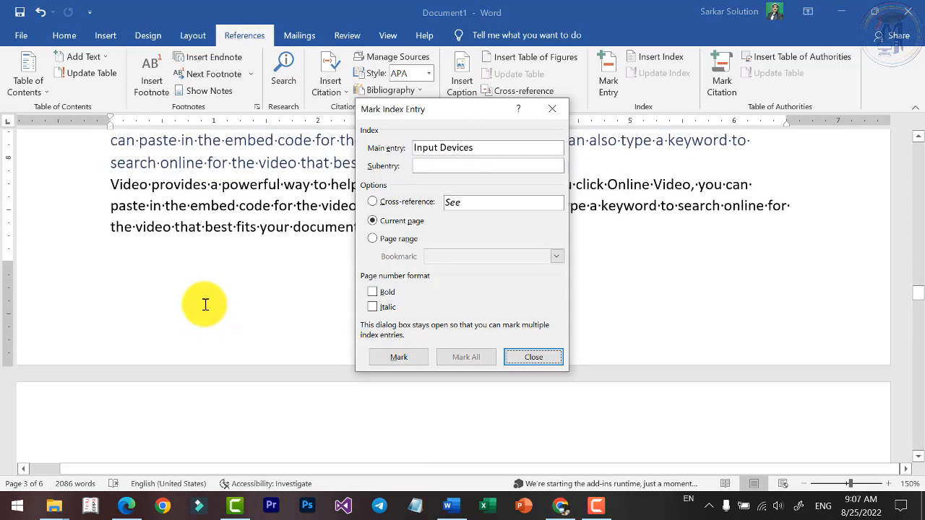
{"action": "scroll", "coordinate": [206, 305], "scroll_direction": "down", "scroll_amount": 12}
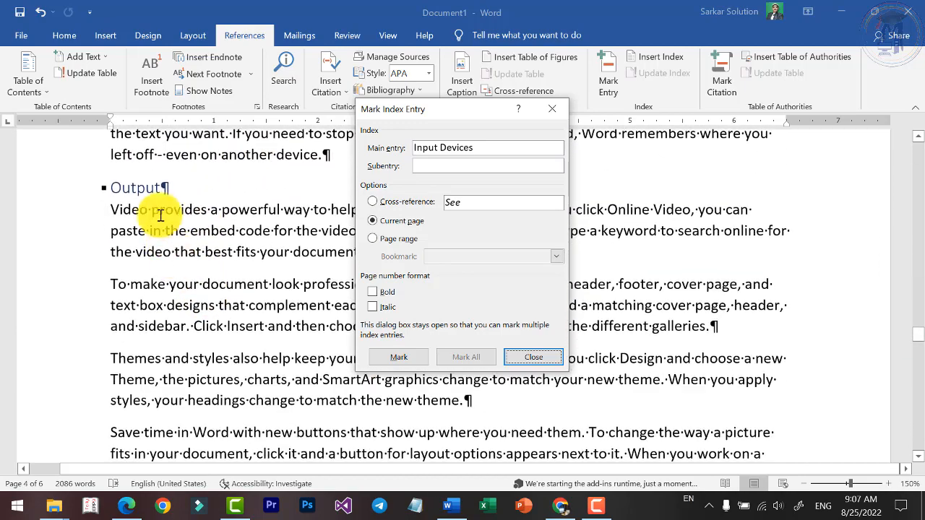
{"action": "double_click", "coordinate": [134, 188]}
{"action": "left_click", "coordinate": [468, 141]}
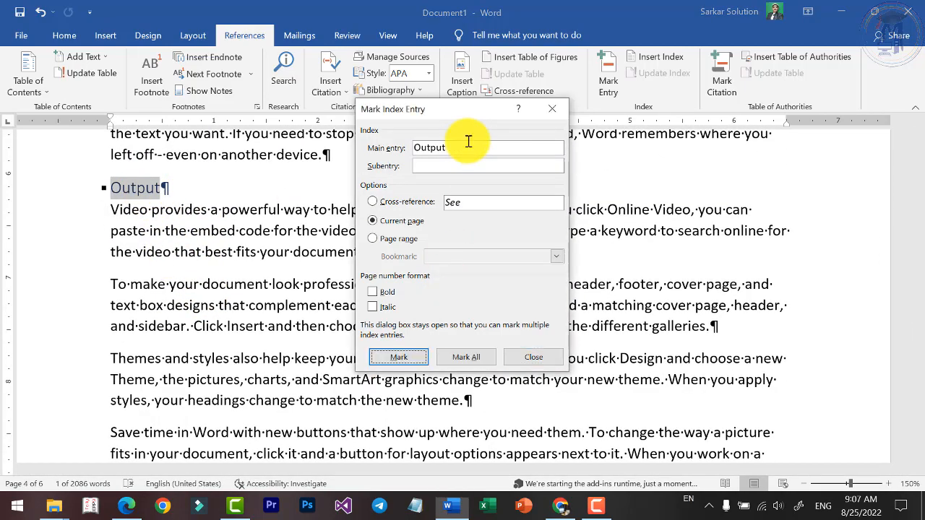
{"action": "left_click", "coordinate": [399, 357]}
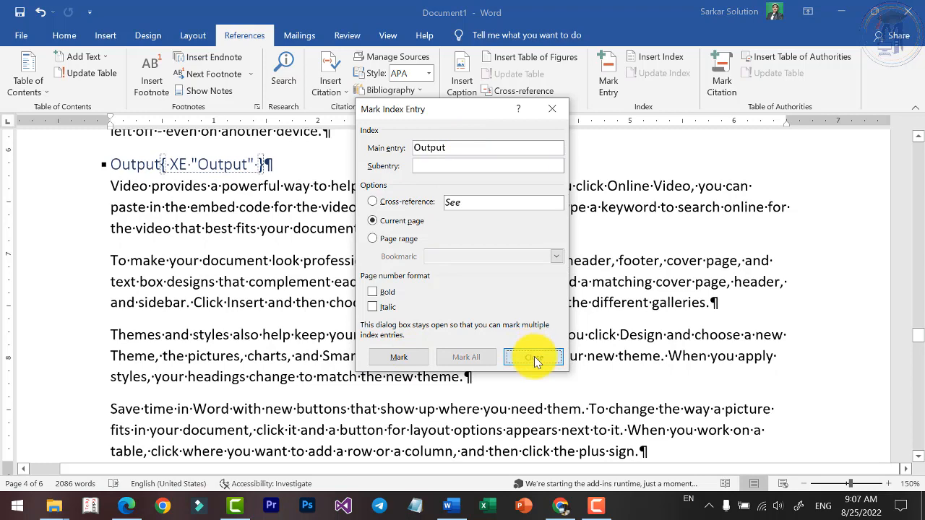
{"action": "left_click", "coordinate": [534, 358]}
Add more blank space after the Computer heading reference at the document's end and hide the formatting marks.
{"action": "left_click_drag", "start_coordinate": [918, 340], "coordinate": [919, 428]}
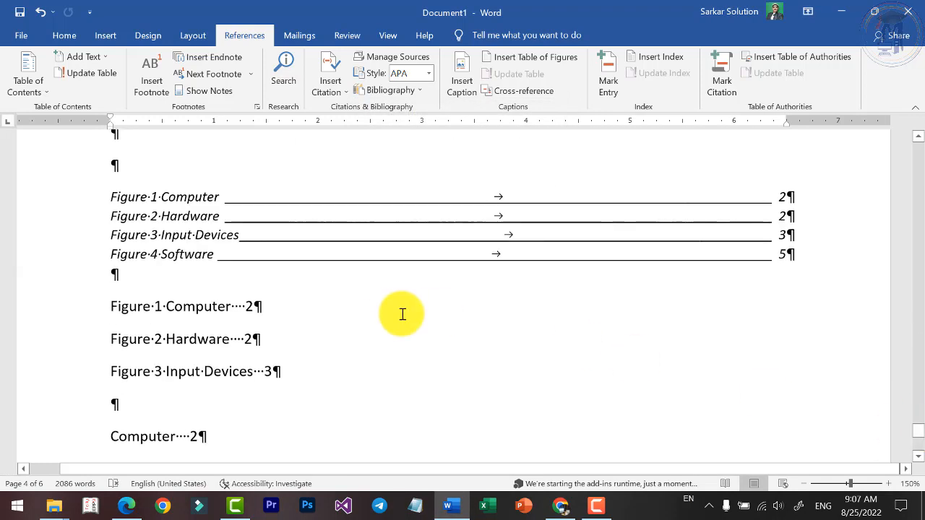
{"action": "scroll", "coordinate": [383, 314], "scroll_direction": "down", "scroll_amount": 4}
{"action": "key", "text": "Return"}
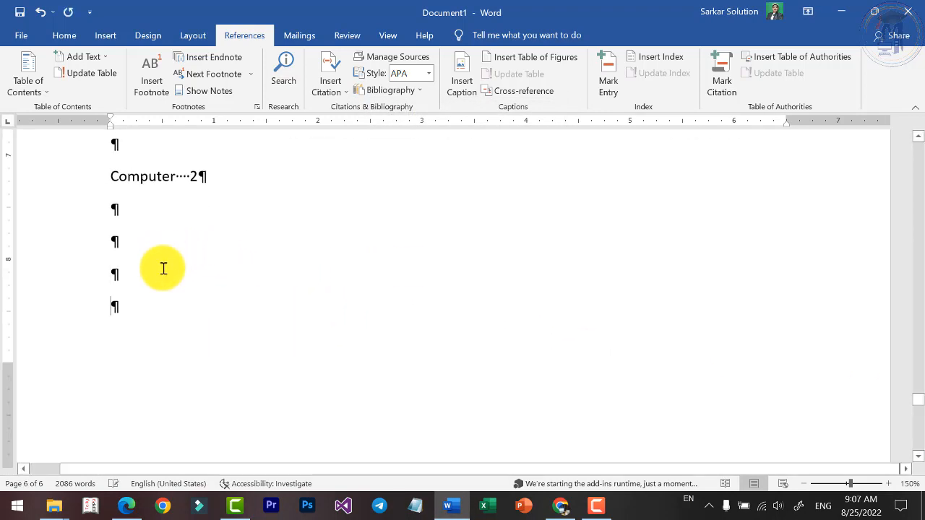
{"action": "left_click", "coordinate": [64, 38]}
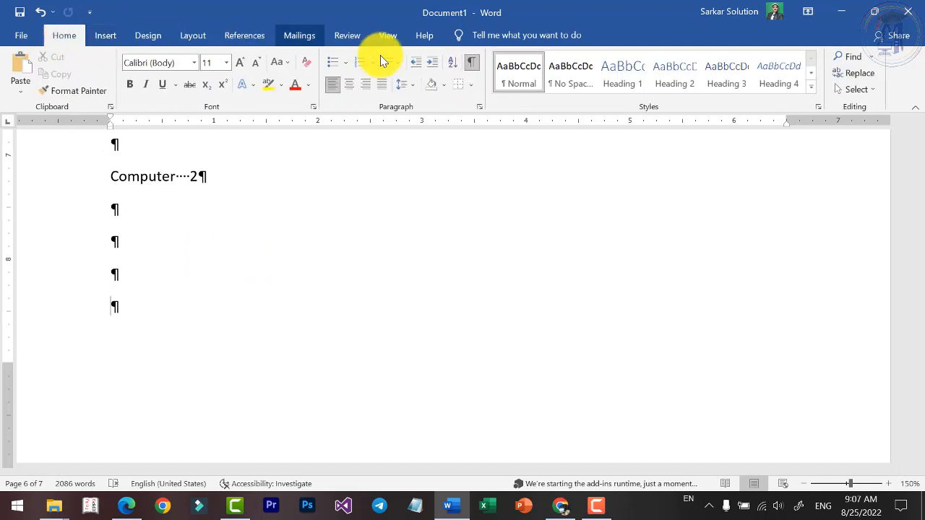
{"action": "left_click", "coordinate": [472, 67]}
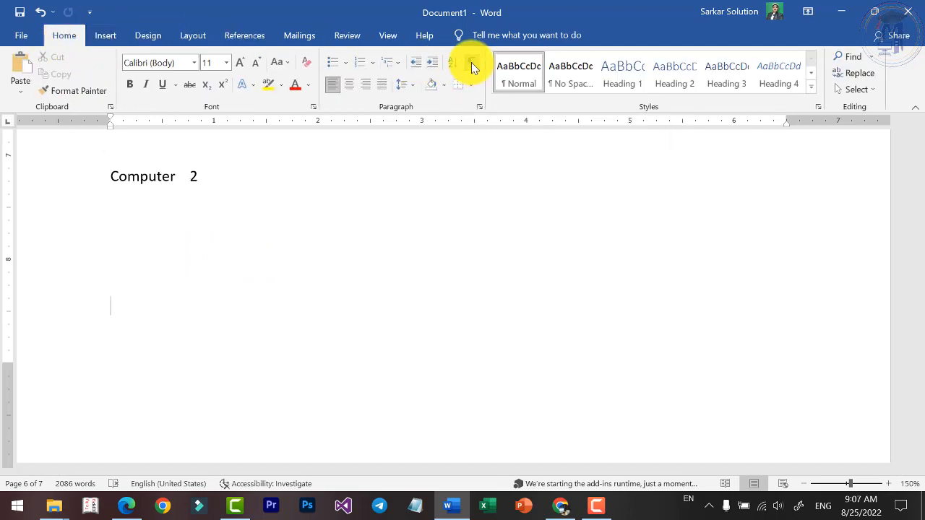
Insert an indented, one-column index in the Fancy format at the end of the document.
{"action": "left_click", "coordinate": [245, 36]}
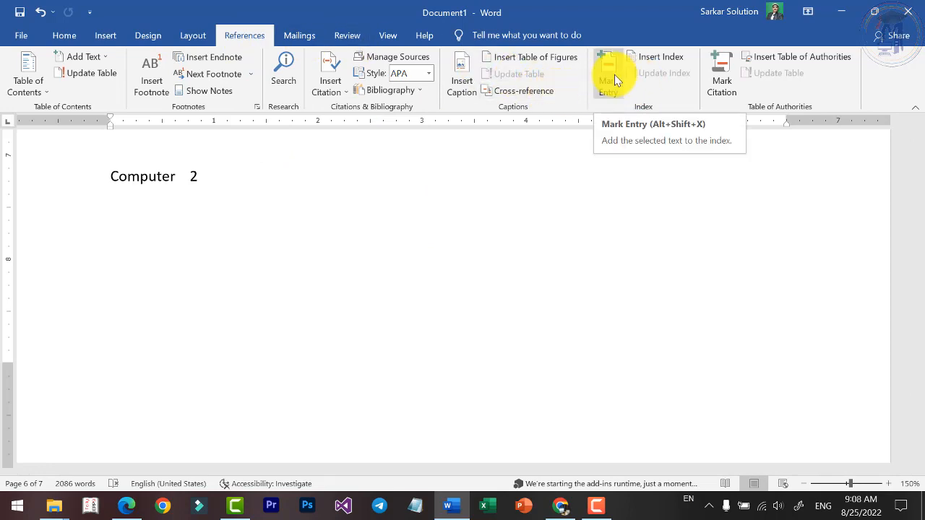
{"action": "left_click", "coordinate": [665, 58]}
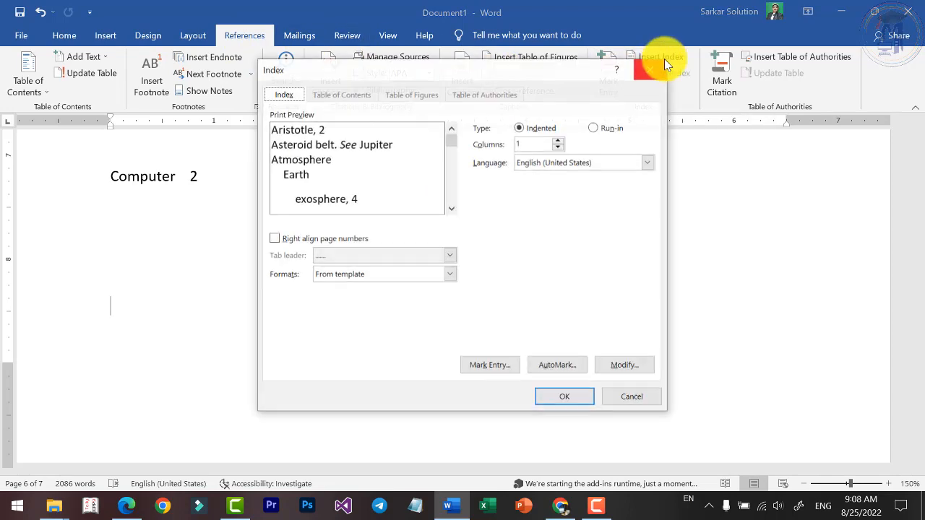
{"action": "left_click", "coordinate": [558, 140]}
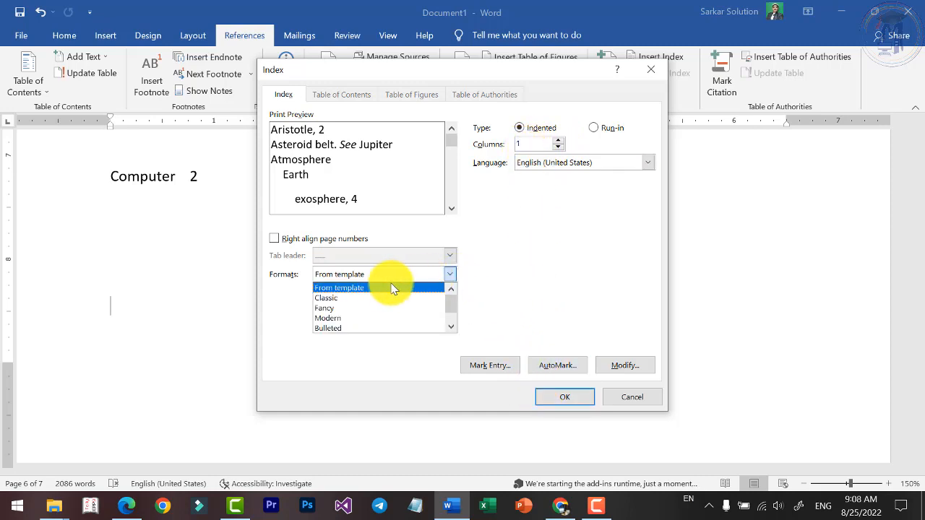
{"action": "left_click", "coordinate": [376, 298]}
{"action": "left_click", "coordinate": [419, 277]}
{"action": "left_click", "coordinate": [370, 309]}
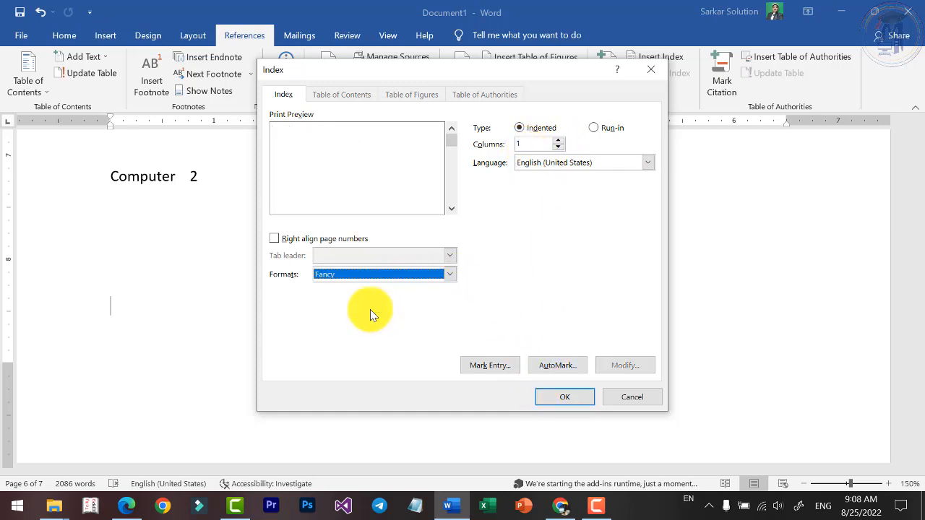
{"action": "left_click", "coordinate": [417, 277]}
{"action": "left_click", "coordinate": [361, 308]}
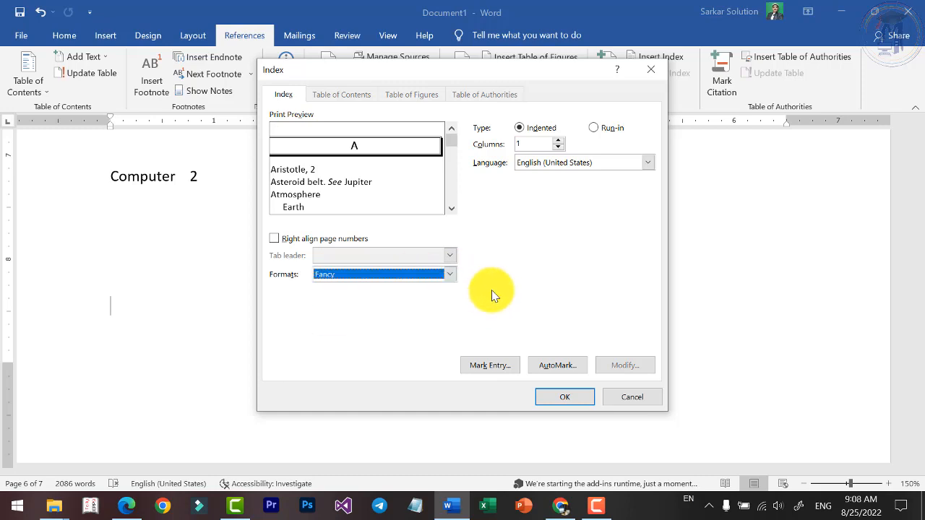
{"action": "left_click", "coordinate": [563, 398]}
Examine the inserted index's letter headings, entries and page numbers, and its place after the cross-reference list.
{"action": "scroll", "coordinate": [440, 335], "scroll_direction": "up", "scroll_amount": 3}
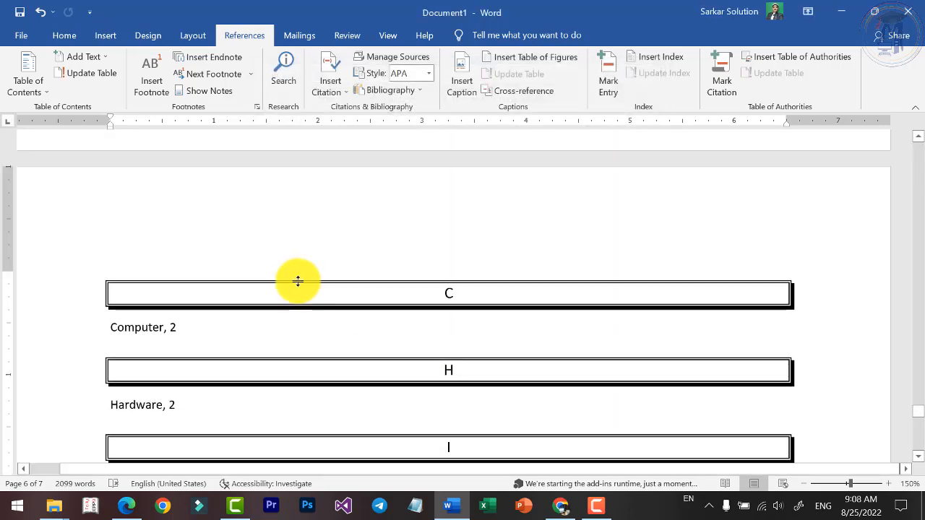
{"action": "scroll", "coordinate": [313, 273], "scroll_direction": "down", "scroll_amount": 4, "text": "ctrl"}
{"action": "scroll", "coordinate": [439, 330], "scroll_direction": "down", "scroll_amount": 4}
{"action": "scroll", "coordinate": [502, 275], "scroll_direction": "up", "scroll_amount": 2, "text": "ctrl"}
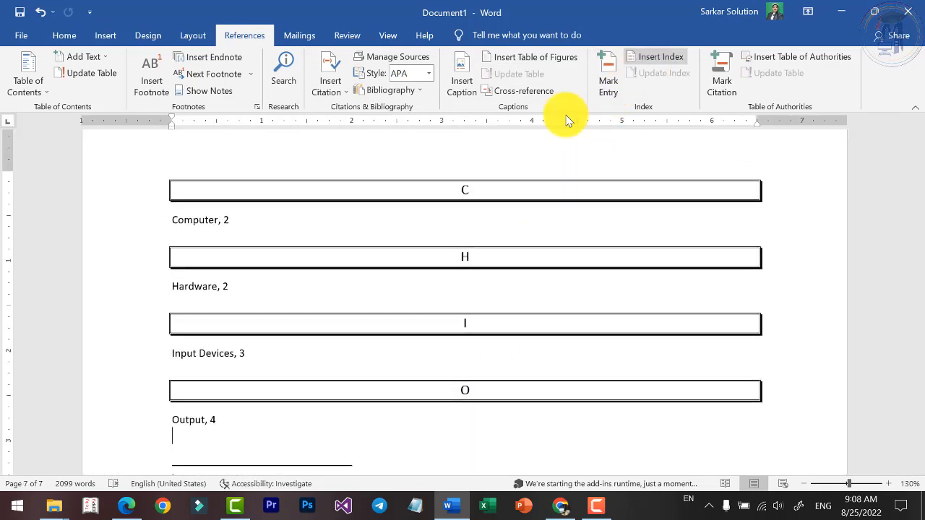
{"action": "left_click", "coordinate": [215, 222]}
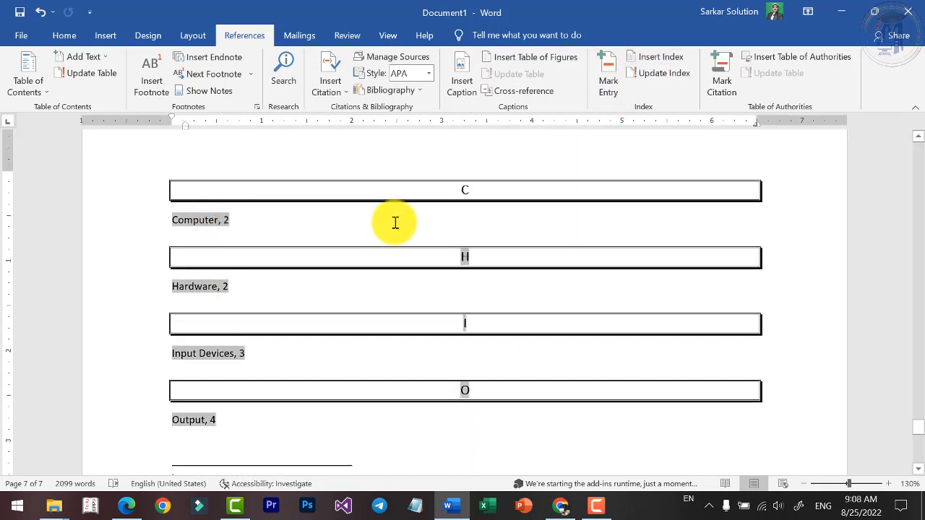
{"action": "scroll", "coordinate": [498, 287], "scroll_direction": "up", "scroll_amount": 1}
{"action": "scroll", "coordinate": [499, 287], "scroll_direction": "up", "scroll_amount": 10}
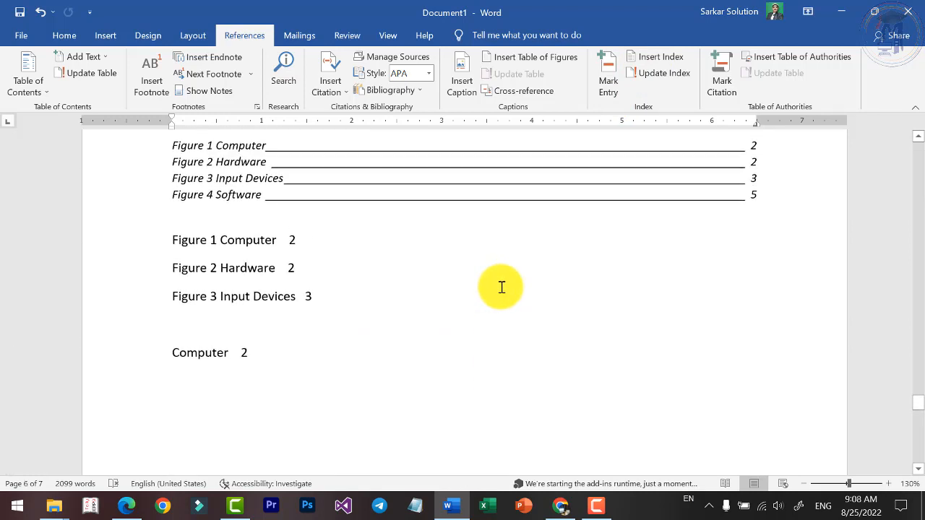
{"action": "scroll", "coordinate": [500, 287], "scroll_direction": "down", "scroll_amount": 9}
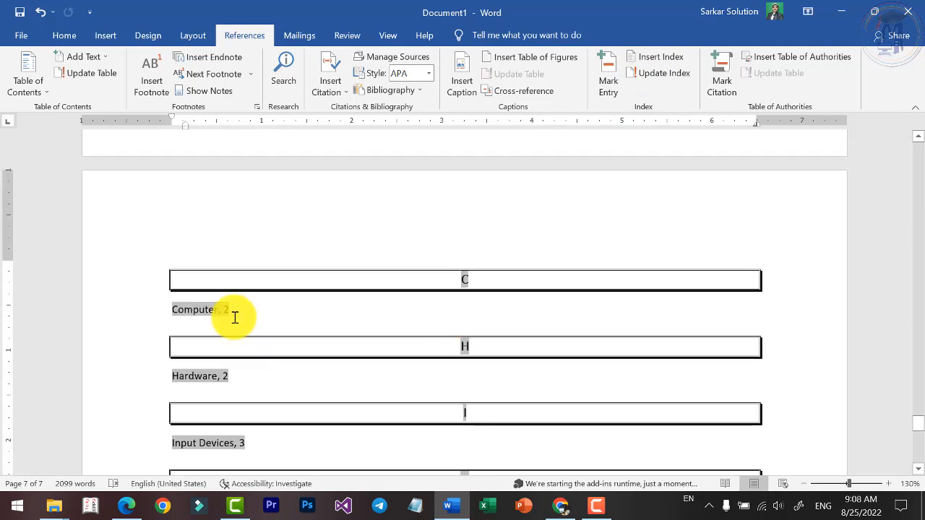
{"action": "scroll", "coordinate": [234, 385], "scroll_direction": "down", "scroll_amount": 1}
{"action": "scroll", "coordinate": [235, 386], "scroll_direction": "down", "scroll_amount": 2}
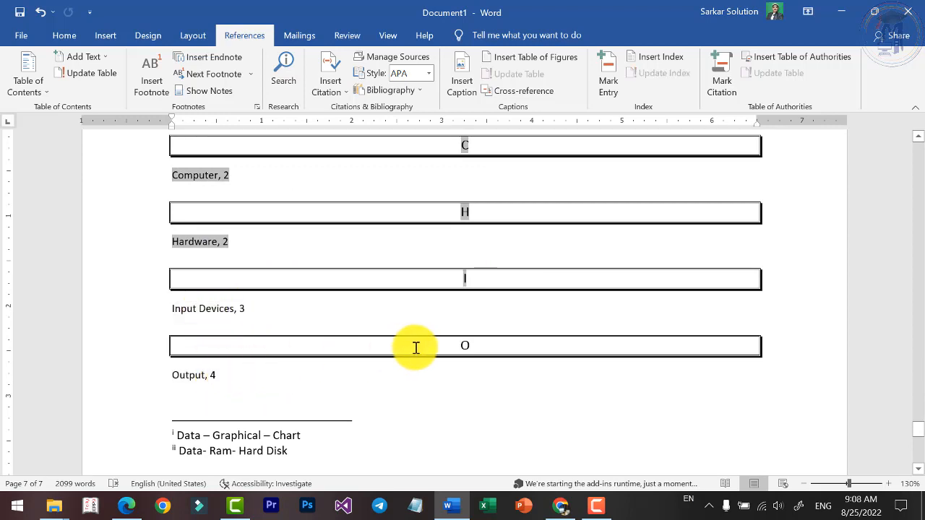
{"action": "scroll", "coordinate": [260, 372], "scroll_direction": "up", "scroll_amount": 3}
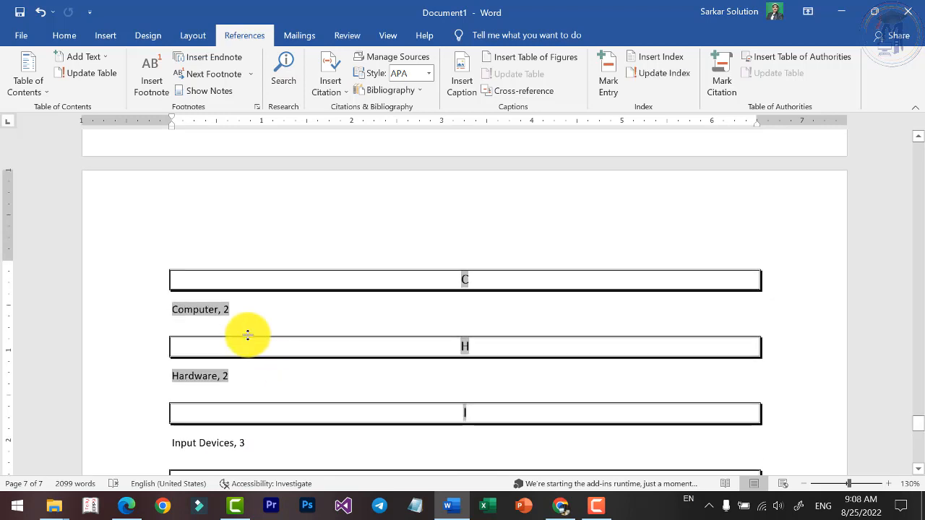
Update the index and replace it with one in the Classic format.
{"action": "left_click", "coordinate": [664, 72]}
{"action": "left_click", "coordinate": [664, 56]}
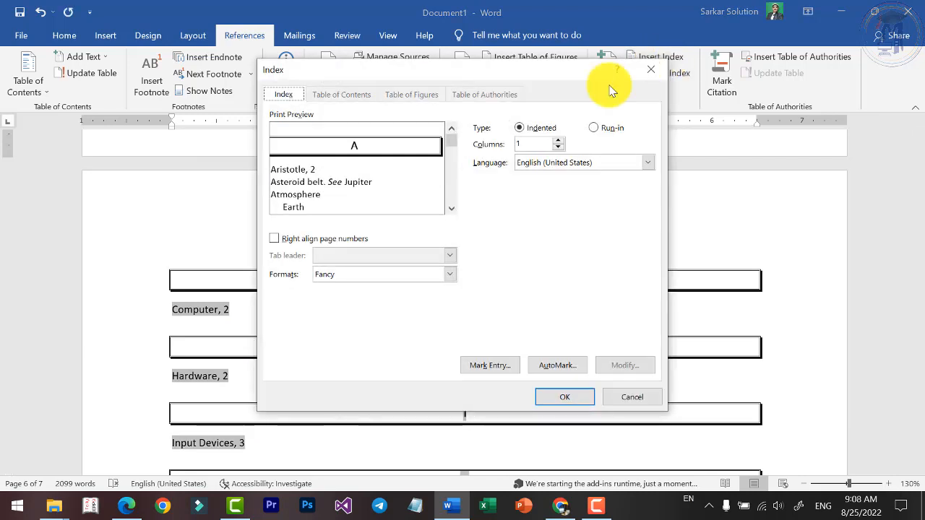
{"action": "left_click", "coordinate": [433, 274]}
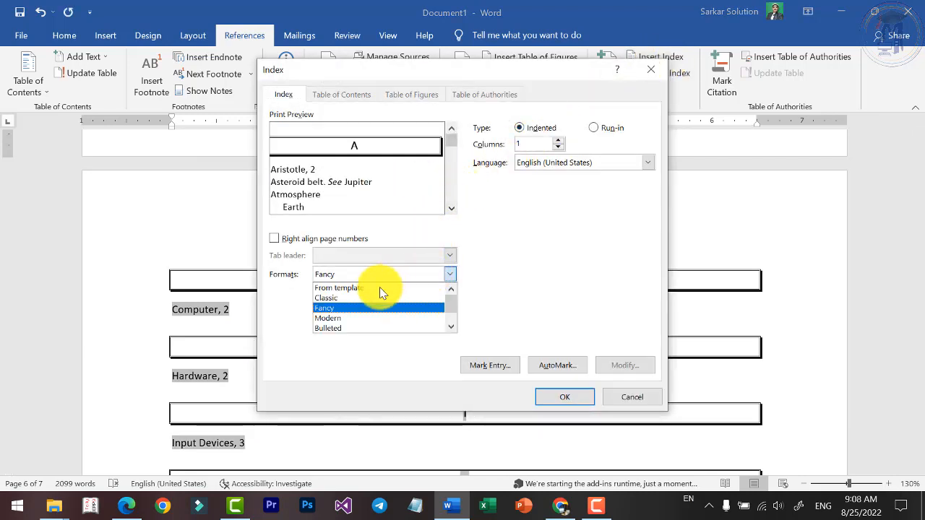
{"action": "left_click", "coordinate": [365, 297]}
{"action": "left_click", "coordinate": [560, 398]}
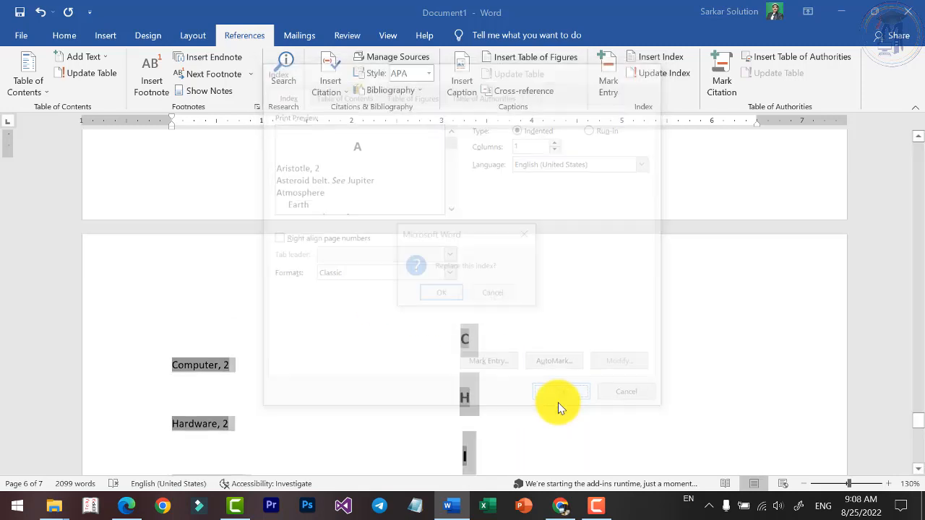
{"action": "left_click", "coordinate": [446, 295]}
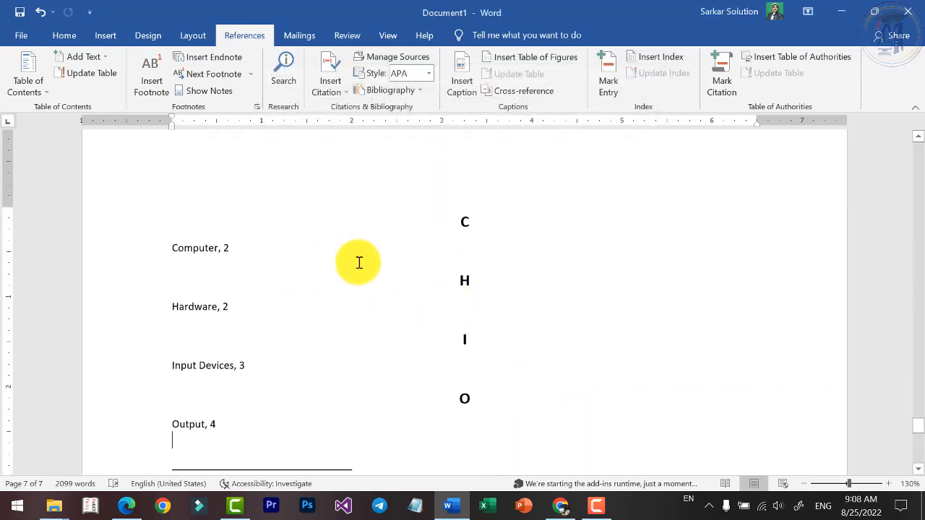
{"action": "scroll", "coordinate": [397, 271], "scroll_direction": "down", "scroll_amount": 3}
{"action": "scroll", "coordinate": [397, 271], "scroll_direction": "up", "scroll_amount": 3}
Replace the existing index with one in the From template format and check its entries across the last two pages.
{"action": "left_click", "coordinate": [654, 57]}
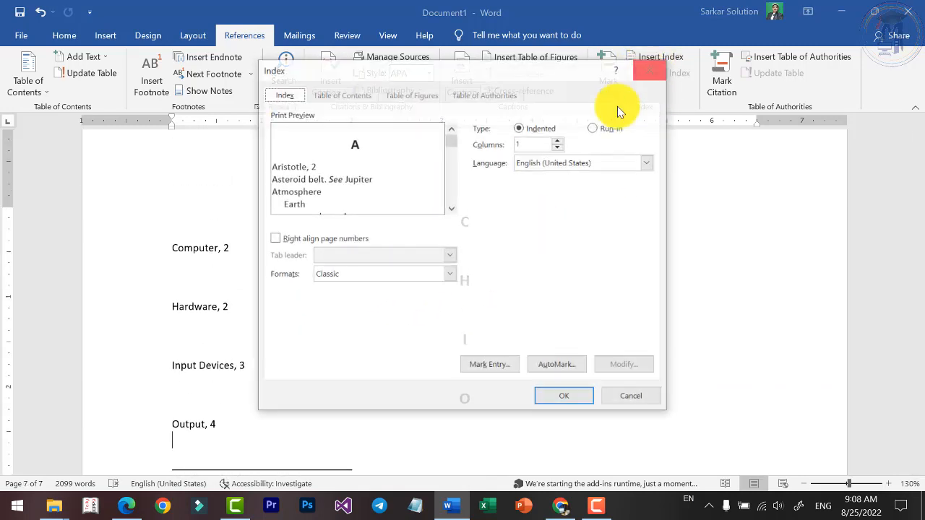
{"action": "left_click", "coordinate": [442, 273]}
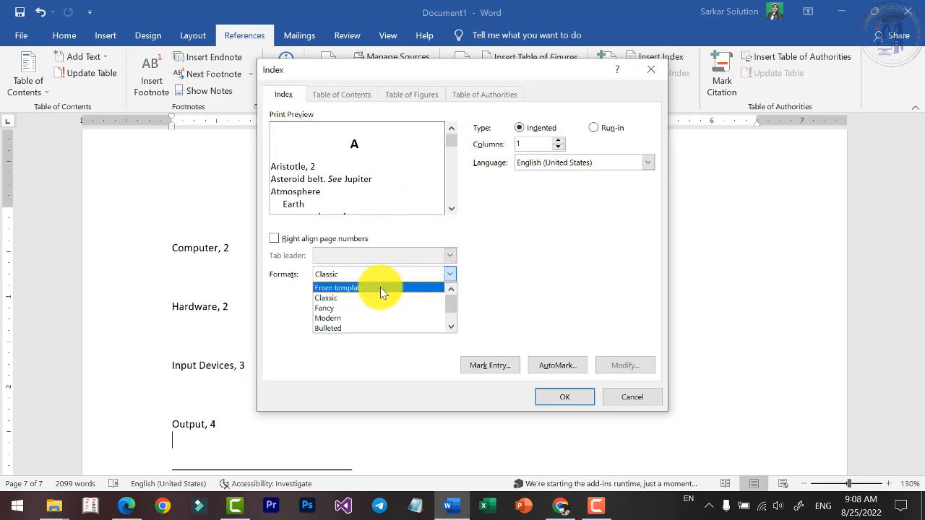
{"action": "left_click", "coordinate": [380, 287]}
{"action": "left_click", "coordinate": [556, 398]}
{"action": "left_click", "coordinate": [421, 299]}
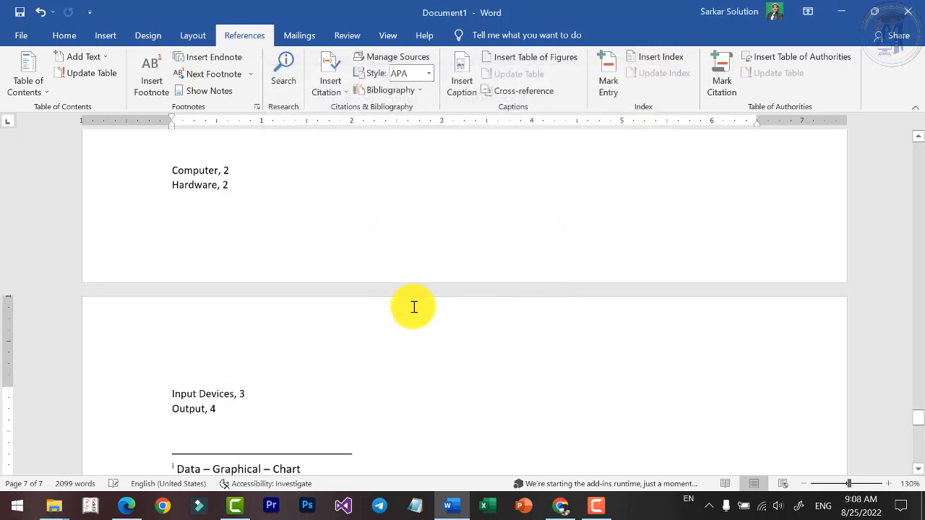
{"action": "scroll", "coordinate": [289, 324], "scroll_direction": "up", "scroll_amount": 3}
{"action": "scroll", "coordinate": [216, 335], "scroll_direction": "down", "scroll_amount": 2}
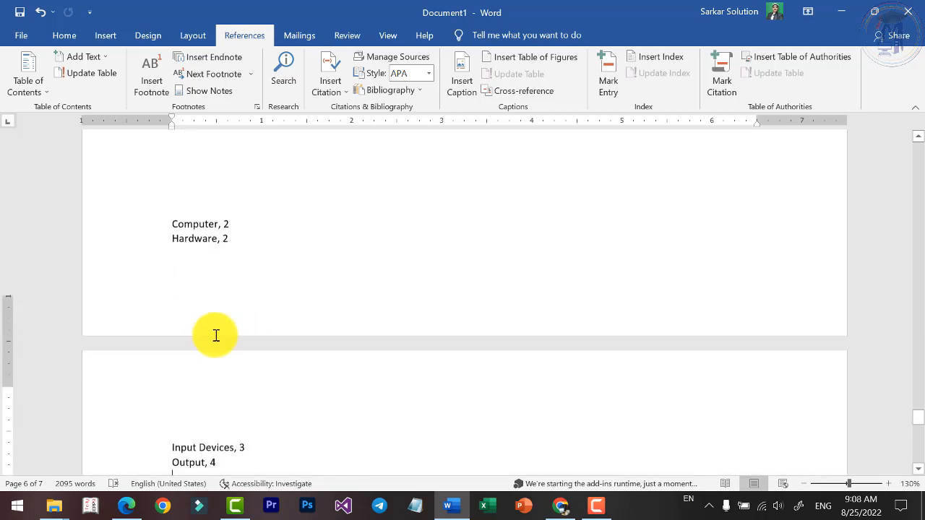
{"action": "scroll", "coordinate": [216, 335], "scroll_direction": "down", "scroll_amount": 1}
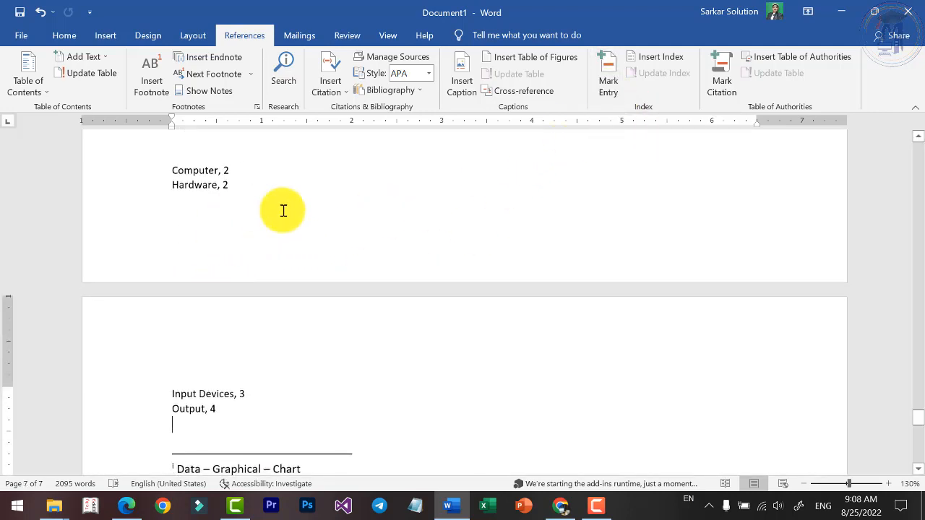
{"action": "scroll", "coordinate": [306, 391], "scroll_direction": "up", "scroll_amount": 6}
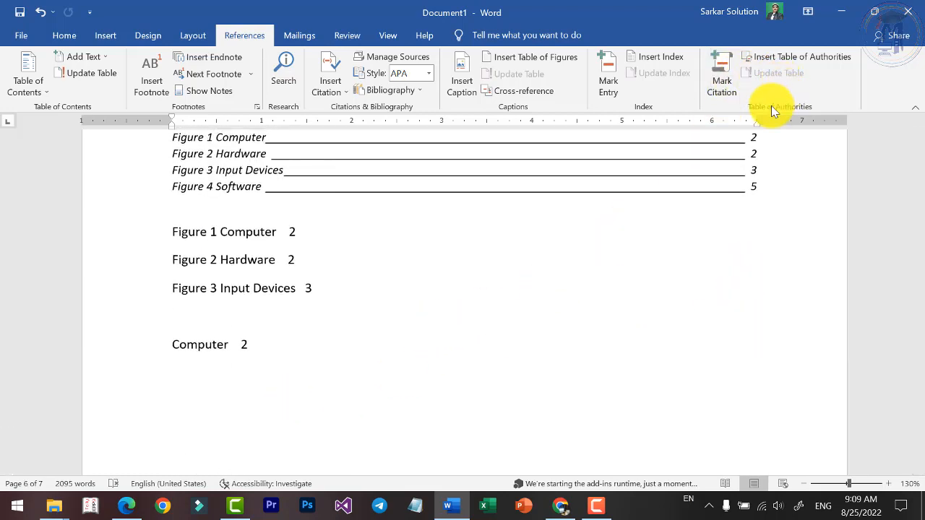
Add a line reading LAN after the first paragraph of the Network section.
{"action": "scroll", "coordinate": [355, 227], "scroll_direction": "up", "scroll_amount": 8}
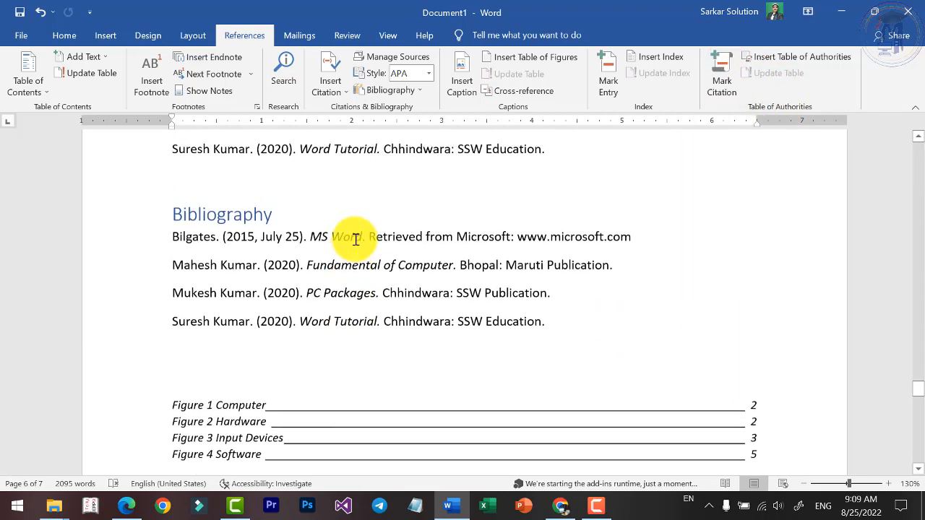
{"action": "scroll", "coordinate": [357, 245], "scroll_direction": "down", "scroll_amount": 4}
{"action": "scroll", "coordinate": [398, 273], "scroll_direction": "up", "scroll_amount": 10}
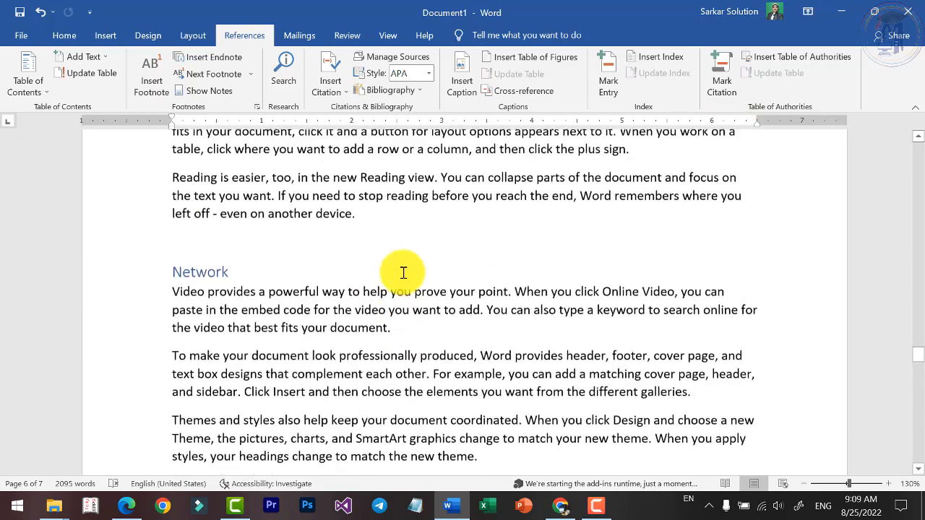
{"action": "scroll", "coordinate": [407, 275], "scroll_direction": "up", "scroll_amount": 10}
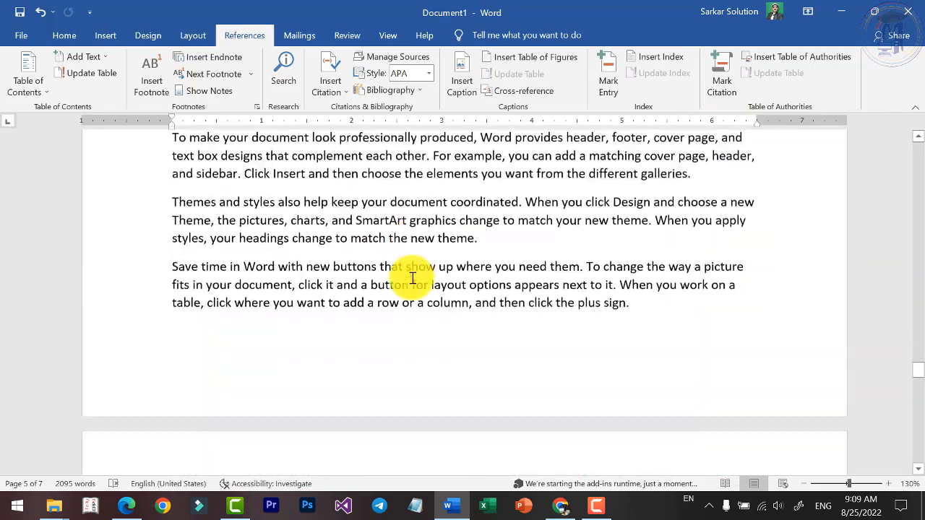
{"action": "scroll", "coordinate": [408, 314], "scroll_direction": "down", "scroll_amount": 2}
{"action": "scroll", "coordinate": [409, 314], "scroll_direction": "up", "scroll_amount": 3}
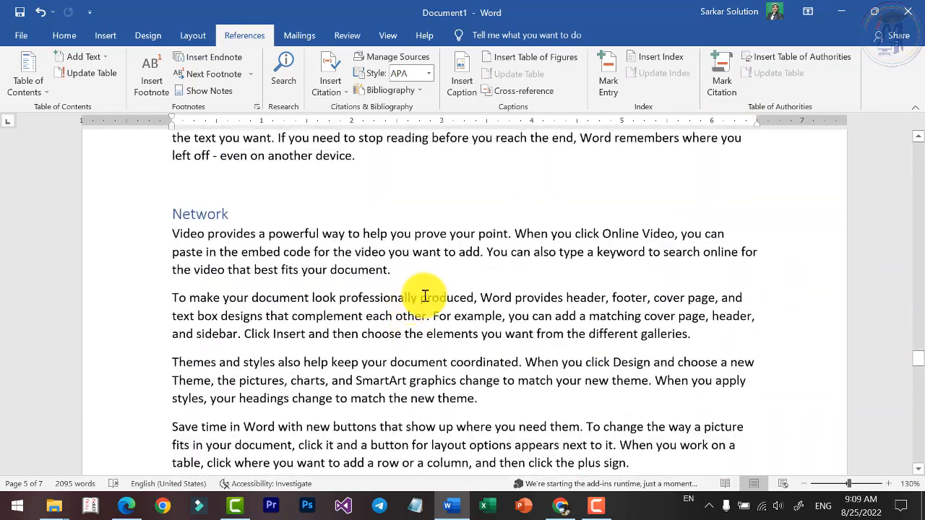
{"action": "left_click", "coordinate": [190, 217]}
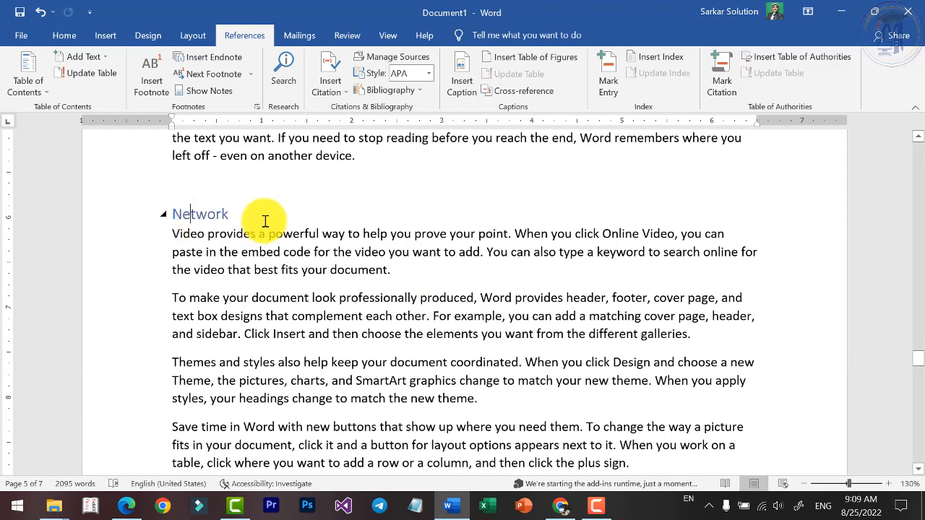
{"action": "left_click", "coordinate": [416, 268]}
{"action": "key", "text": "Return"}
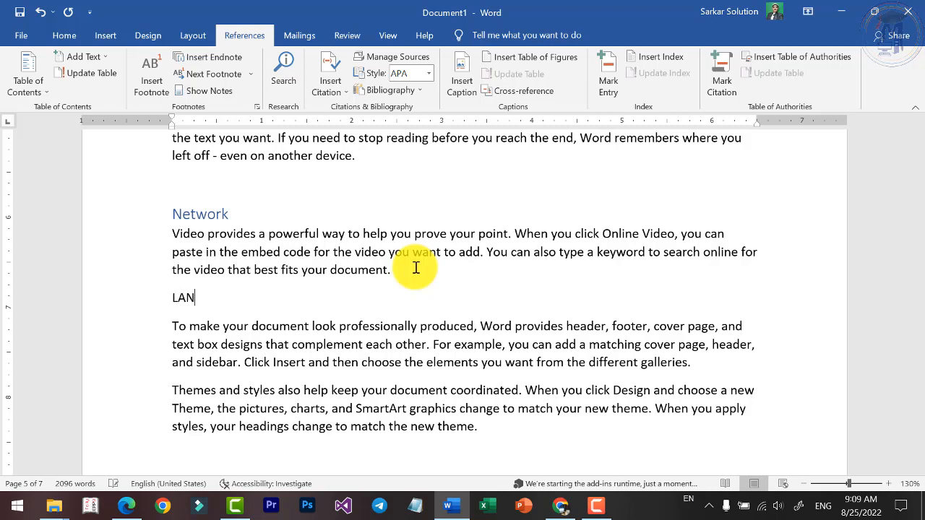
Add MAN above the Themes and styles paragraph and WAN above the Save time in Word paragraph of the Network section.
{"action": "key", "text": "Return"}
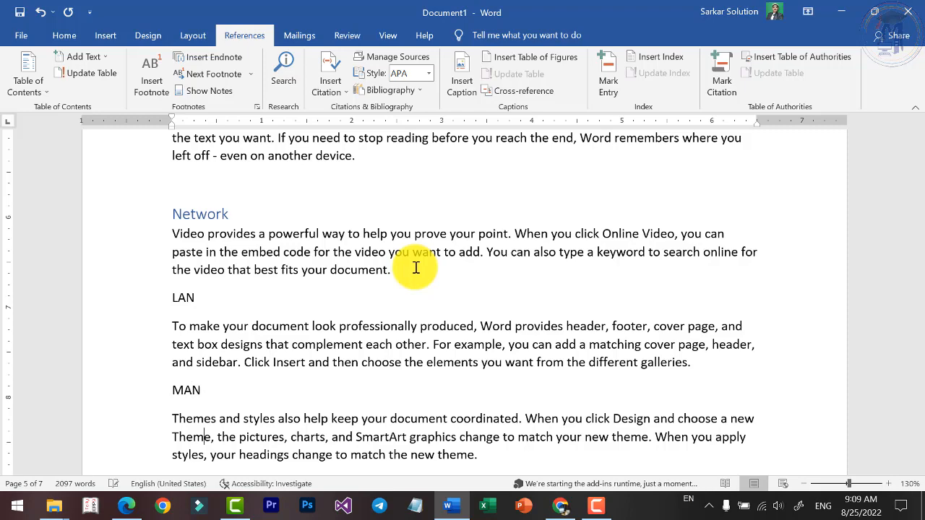
{"action": "key", "text": "Down"}
{"action": "scroll", "coordinate": [416, 268], "scroll_direction": "down", "scroll_amount": 4}
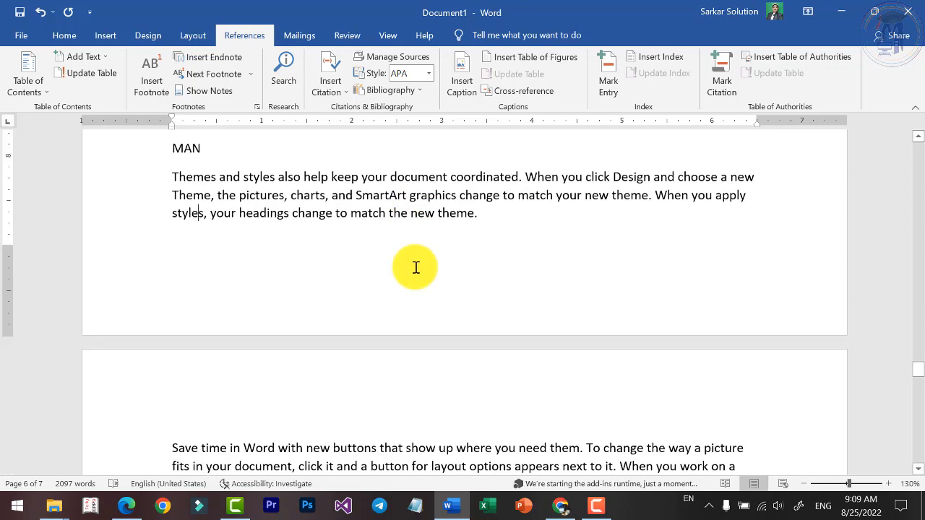
{"action": "key", "text": "Return"}
{"action": "type", "text": "WAN"}
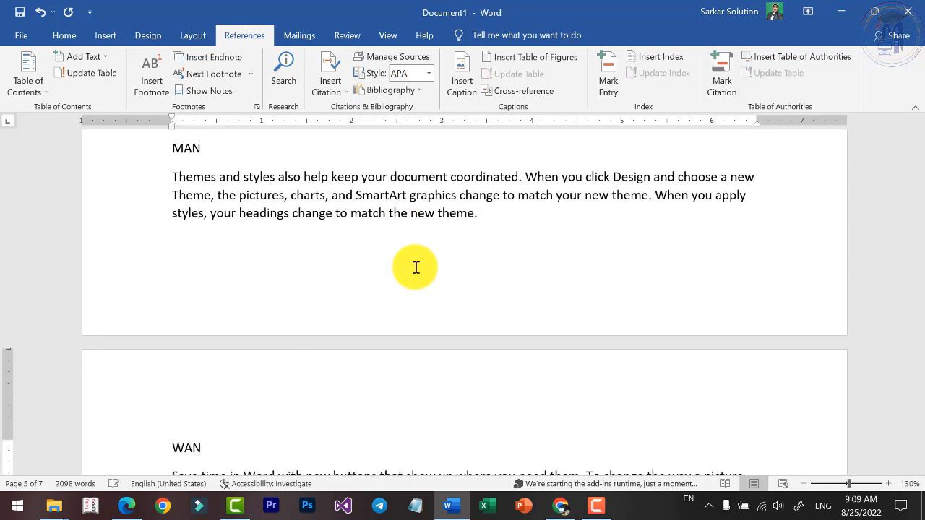
Apply the Heading 3 style to the LAN, MAN and WAN lines in the Network section.
{"action": "scroll", "coordinate": [415, 268], "scroll_direction": "up", "scroll_amount": 3}
{"action": "left_click", "coordinate": [213, 234]}
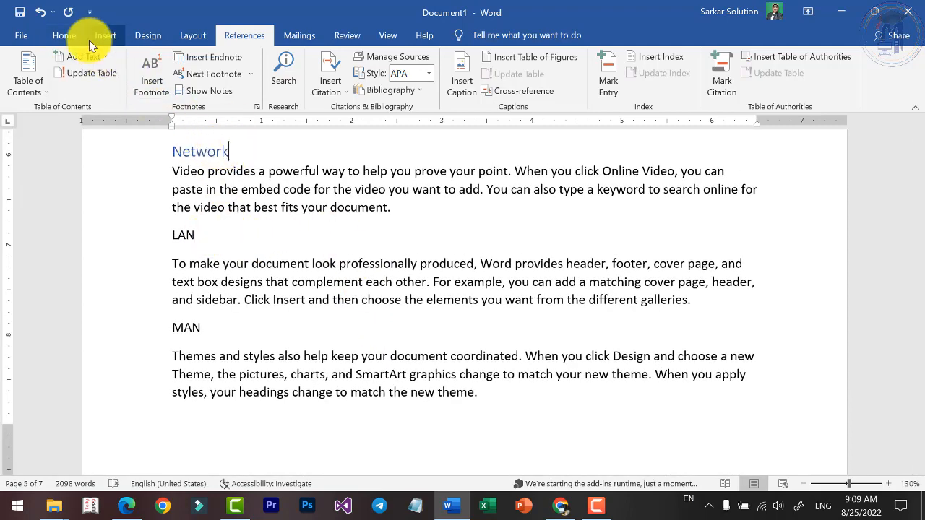
{"action": "left_click", "coordinate": [67, 35]}
{"action": "left_click", "coordinate": [210, 239]}
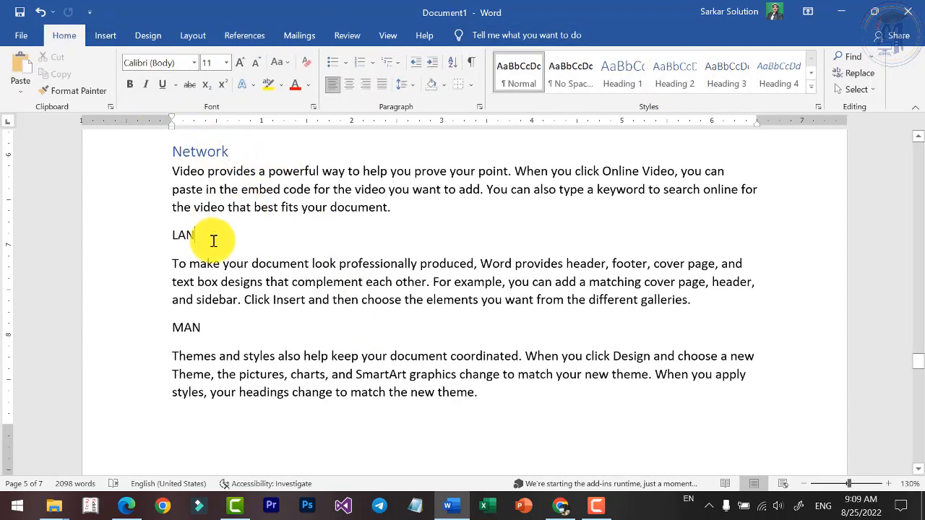
{"action": "left_click", "coordinate": [726, 72]}
{"action": "left_click", "coordinate": [238, 319]}
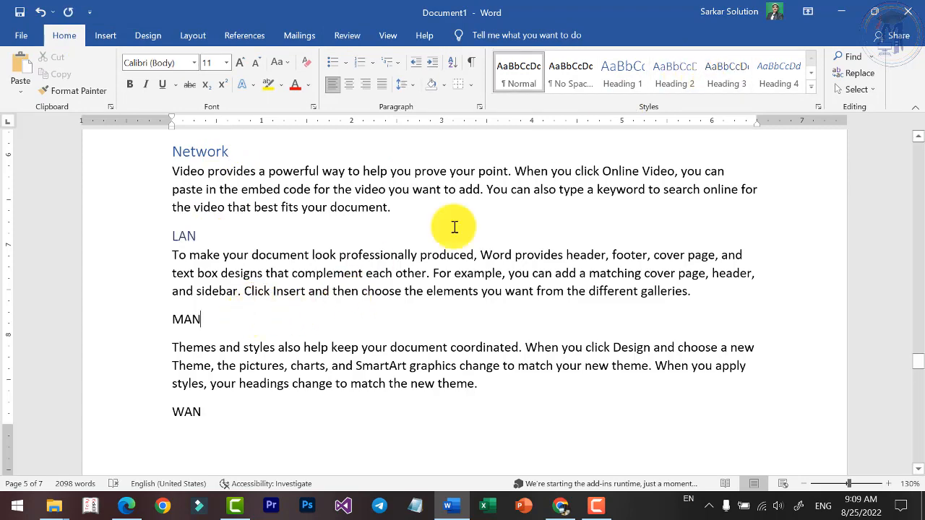
{"action": "left_click", "coordinate": [719, 75]}
{"action": "left_click", "coordinate": [224, 403]}
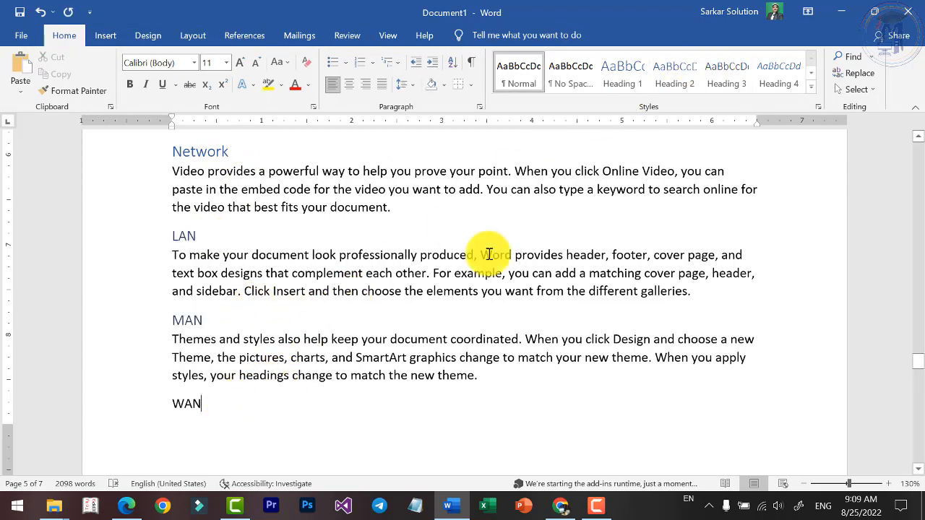
{"action": "left_click", "coordinate": [732, 81]}
Open Mark Citation from the Network heading and look through the available citation categories.
{"action": "scroll", "coordinate": [326, 297], "scroll_direction": "up", "scroll_amount": 4}
{"action": "left_click", "coordinate": [207, 232]}
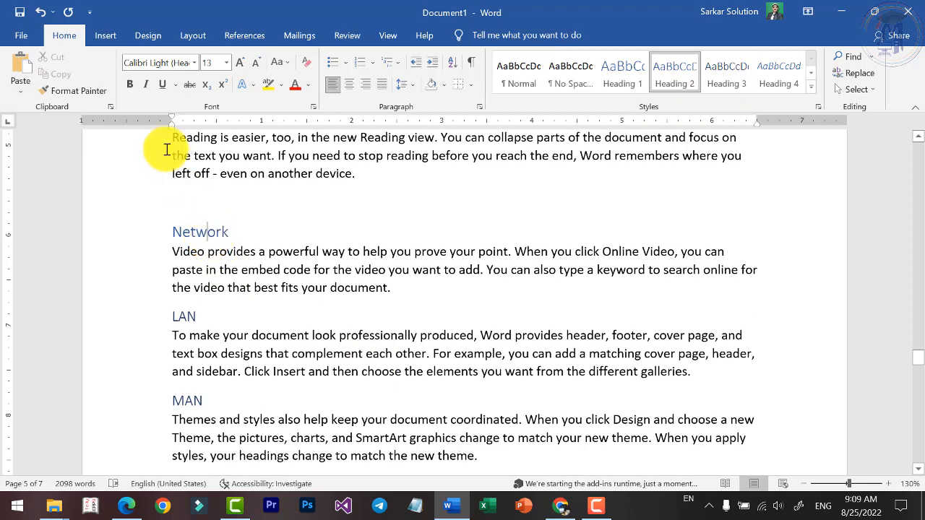
{"action": "left_click", "coordinate": [299, 35]}
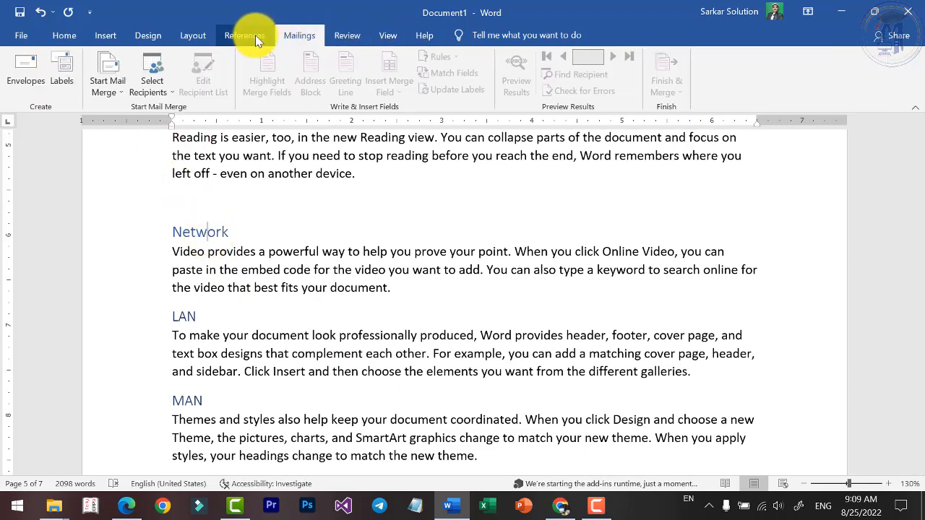
{"action": "left_click", "coordinate": [244, 35]}
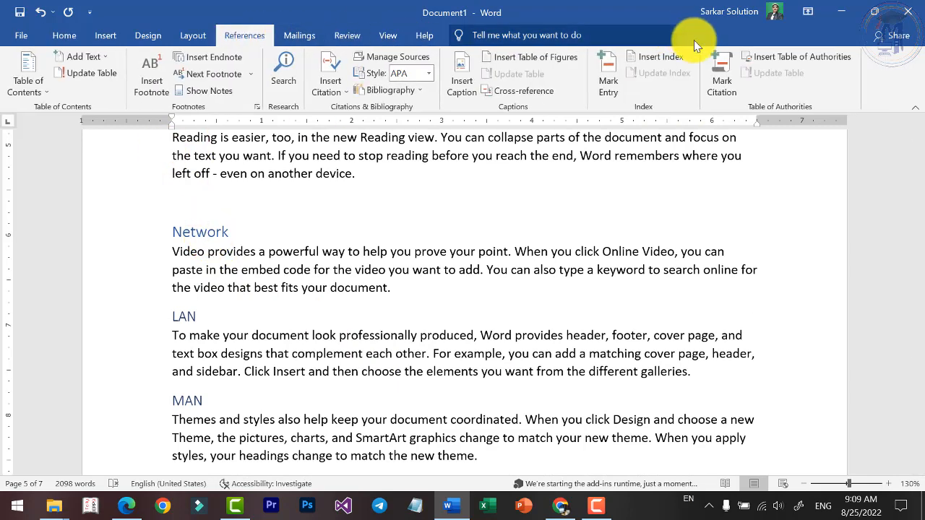
{"action": "left_click", "coordinate": [727, 87]}
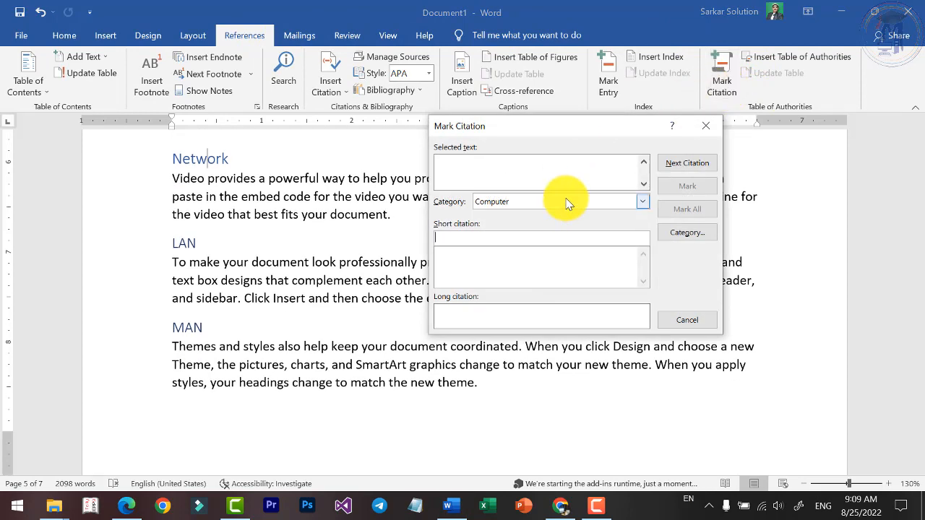
{"action": "left_click", "coordinate": [567, 202]}
{"action": "scroll", "coordinate": [518, 233], "scroll_direction": "down", "scroll_amount": 3}
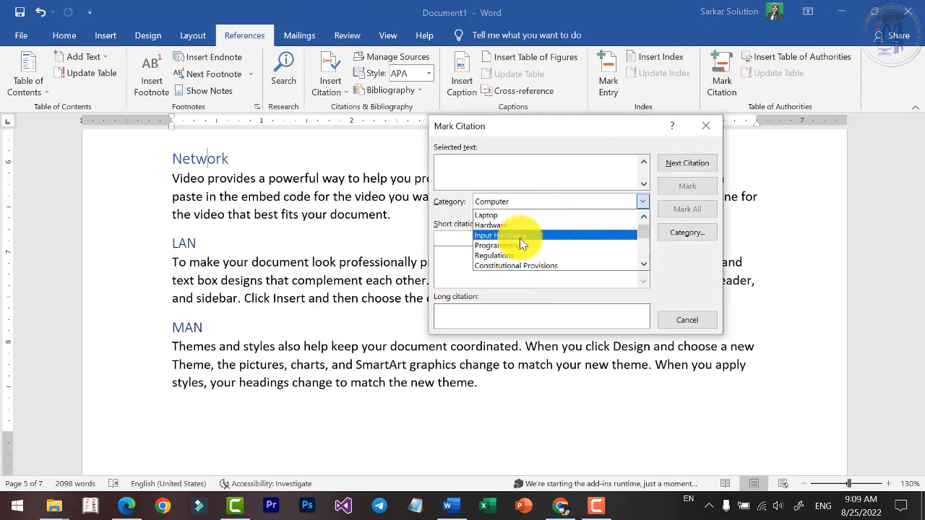
{"action": "scroll", "coordinate": [521, 235], "scroll_direction": "up", "scroll_amount": 1}
Replace the Regulations citation category with Network.
{"action": "left_click", "coordinate": [685, 237]}
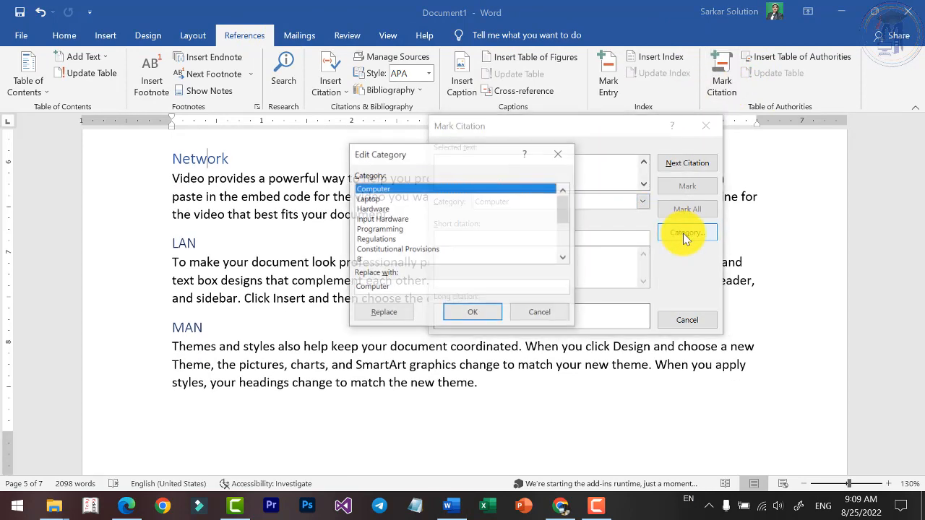
{"action": "left_click", "coordinate": [363, 260]}
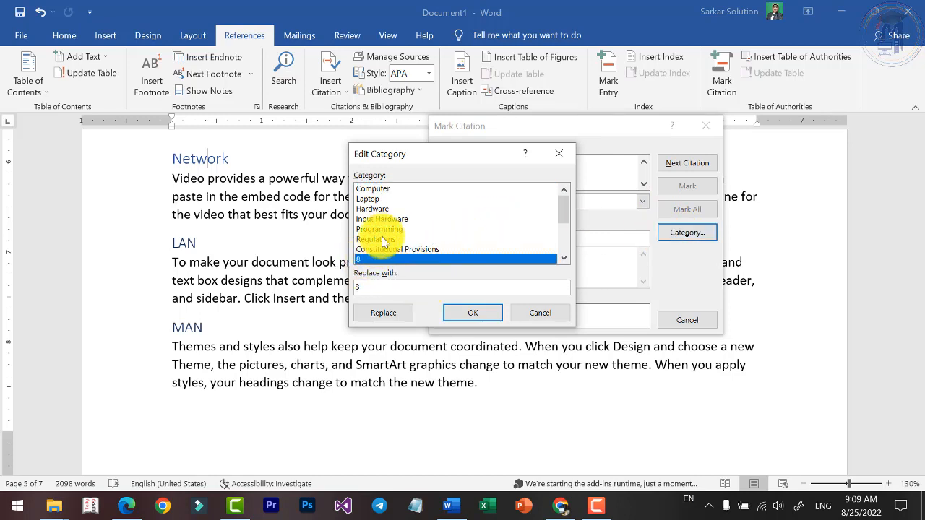
{"action": "left_click", "coordinate": [381, 228]}
{"action": "left_click", "coordinate": [384, 239]}
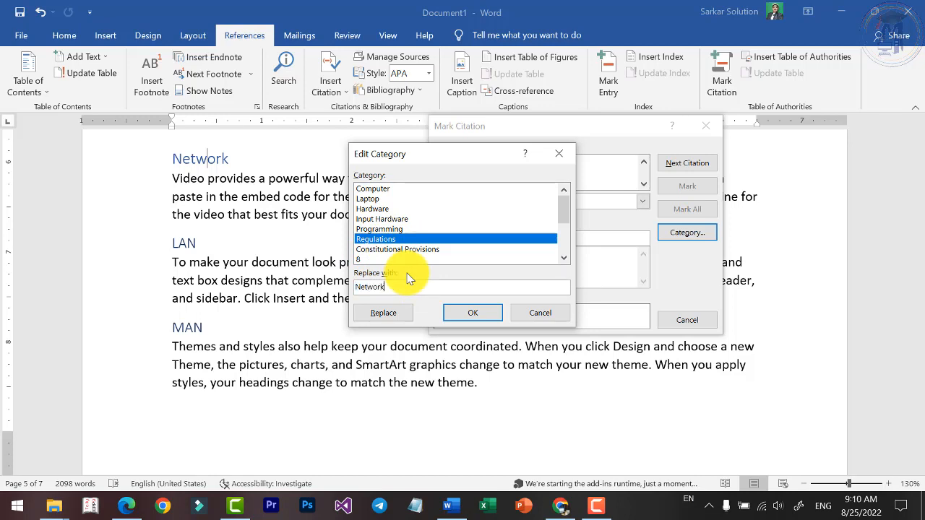
{"action": "left_click", "coordinate": [394, 316]}
{"action": "left_click", "coordinate": [478, 313]}
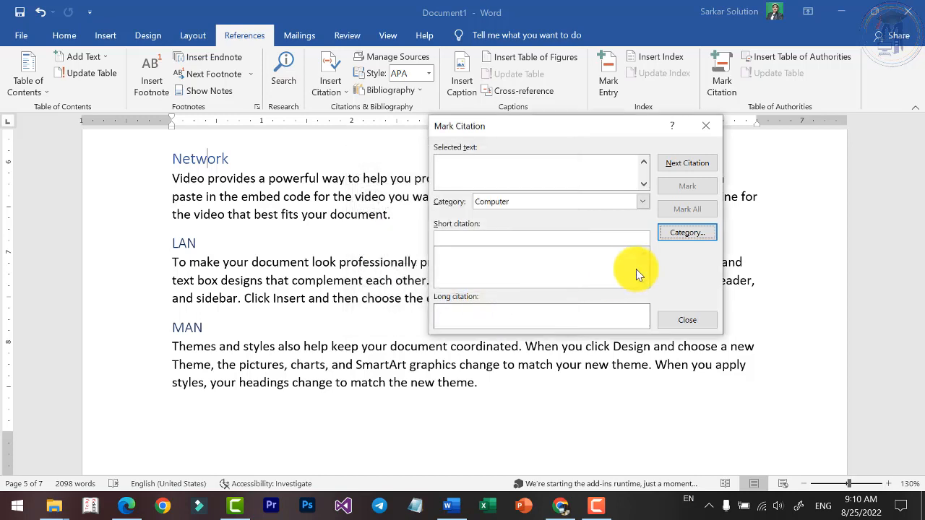
Mark the LAN heading as a citation in the Network category.
{"action": "left_click", "coordinate": [548, 203]}
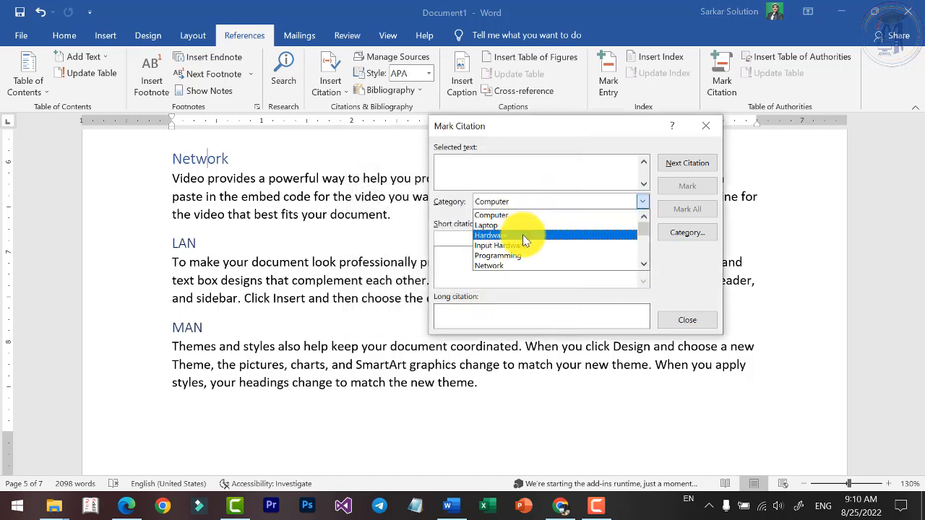
{"action": "left_click", "coordinate": [519, 265]}
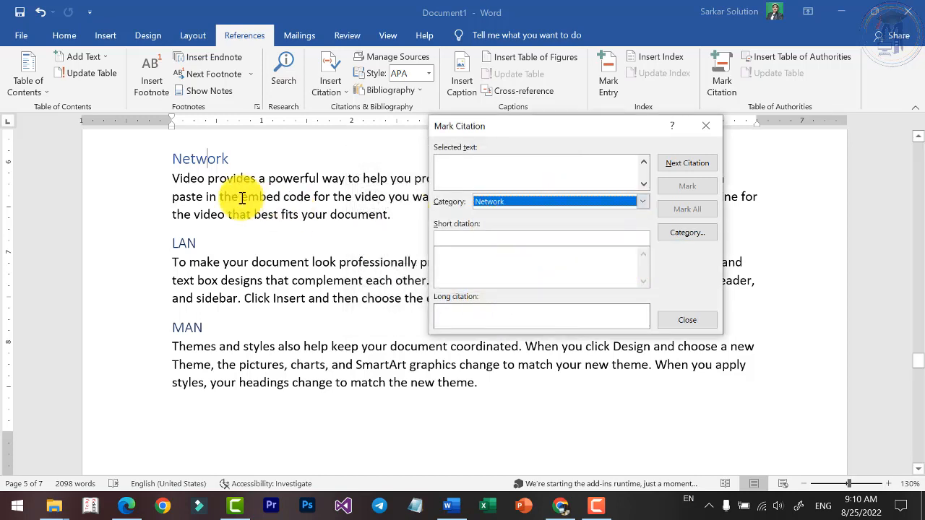
{"action": "double_click", "coordinate": [184, 243]}
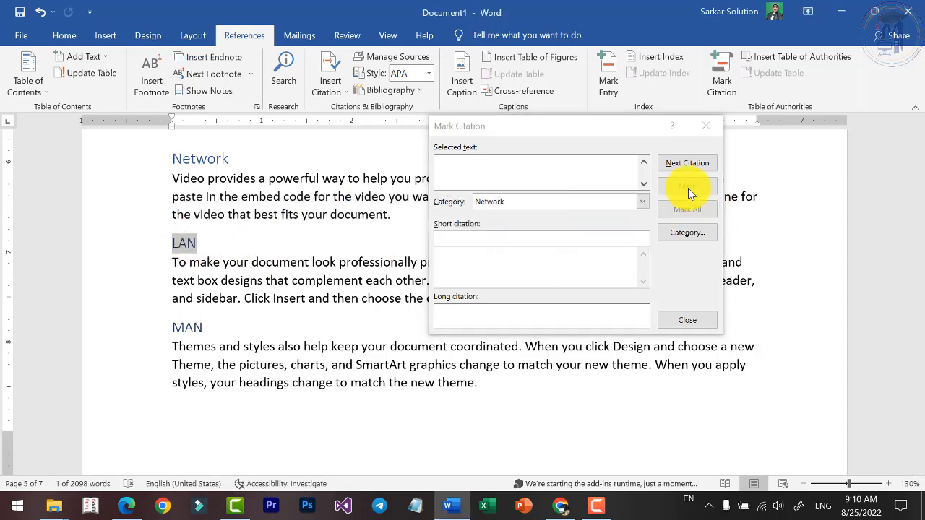
{"action": "left_click", "coordinate": [582, 186]}
{"action": "left_click", "coordinate": [687, 185]}
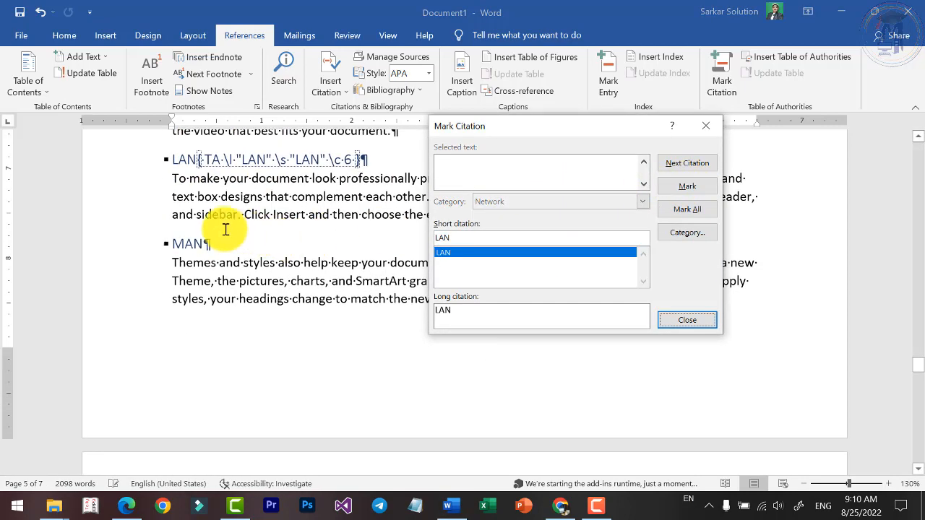
Mark the MAN and WAN headings as citations in the Network category.
{"action": "double_click", "coordinate": [186, 239]}
{"action": "left_click", "coordinate": [687, 186]}
{"action": "left_click", "coordinate": [687, 186]}
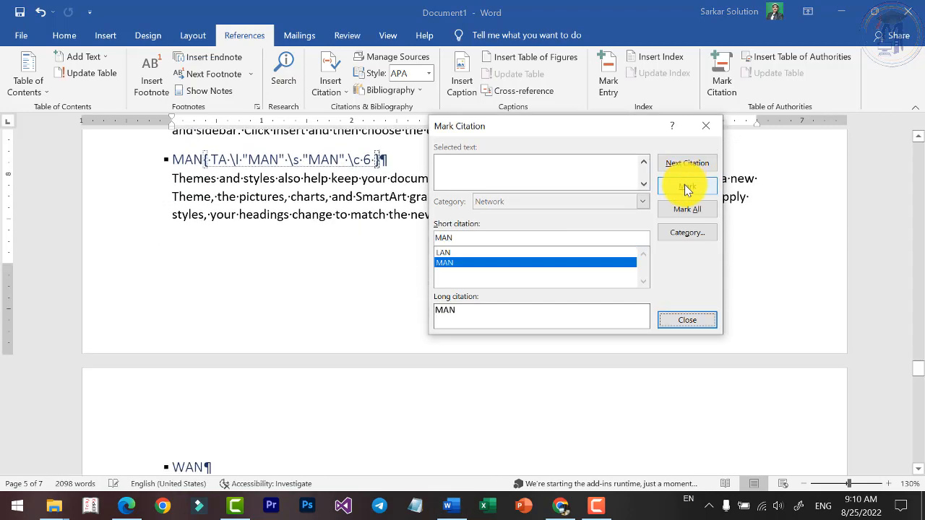
{"action": "scroll", "coordinate": [328, 258], "scroll_direction": "down", "scroll_amount": 1}
{"action": "double_click", "coordinate": [205, 422]}
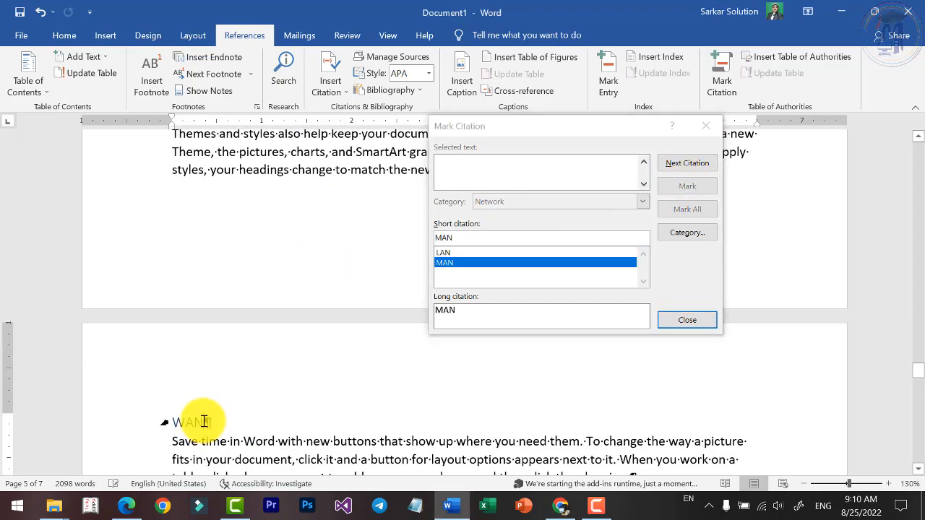
{"action": "left_click", "coordinate": [682, 190]}
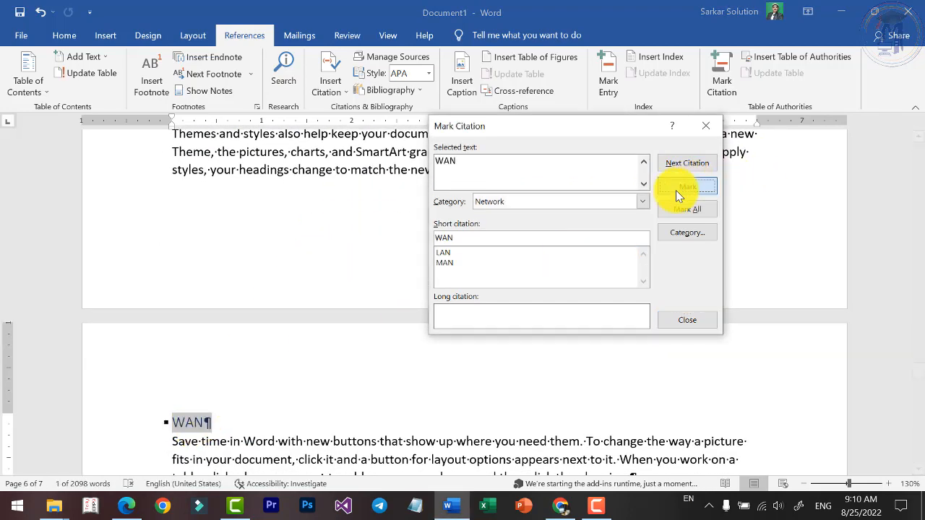
{"action": "left_click", "coordinate": [676, 190]}
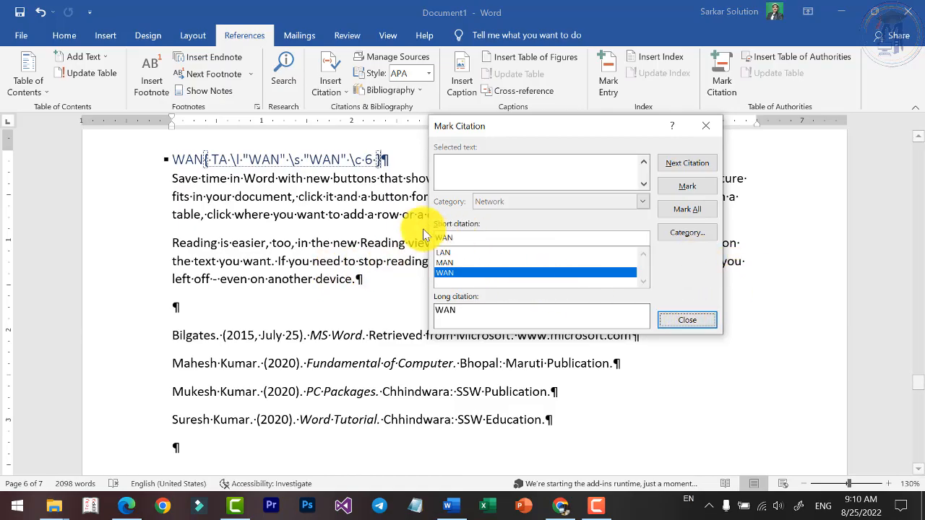
Mark the Input Devices heading as a citation in the Hardware category.
{"action": "scroll", "coordinate": [255, 197], "scroll_direction": "up", "scroll_amount": 5}
{"action": "scroll", "coordinate": [254, 196], "scroll_direction": "up", "scroll_amount": 15}
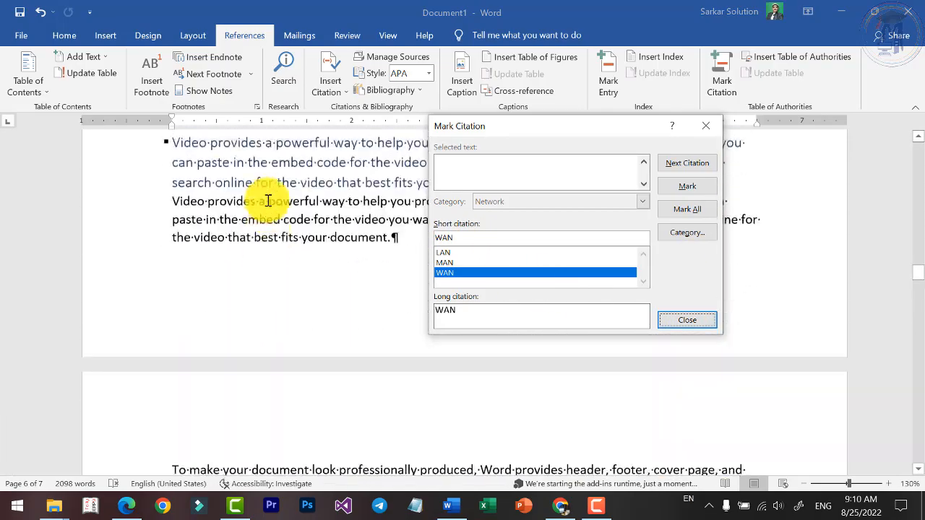
{"action": "scroll", "coordinate": [268, 201], "scroll_direction": "up", "scroll_amount": 10}
{"action": "scroll", "coordinate": [262, 217], "scroll_direction": "down", "scroll_amount": 3}
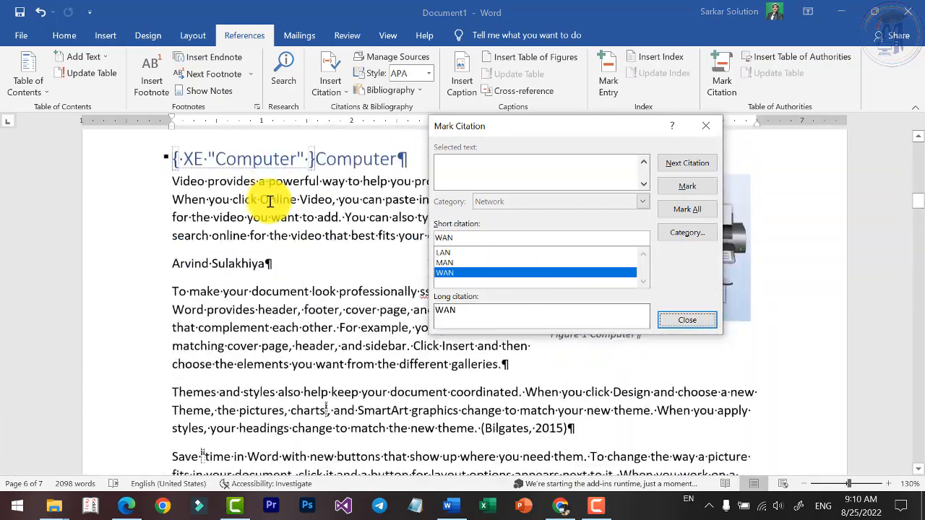
{"action": "scroll", "coordinate": [267, 213], "scroll_direction": "down", "scroll_amount": 6}
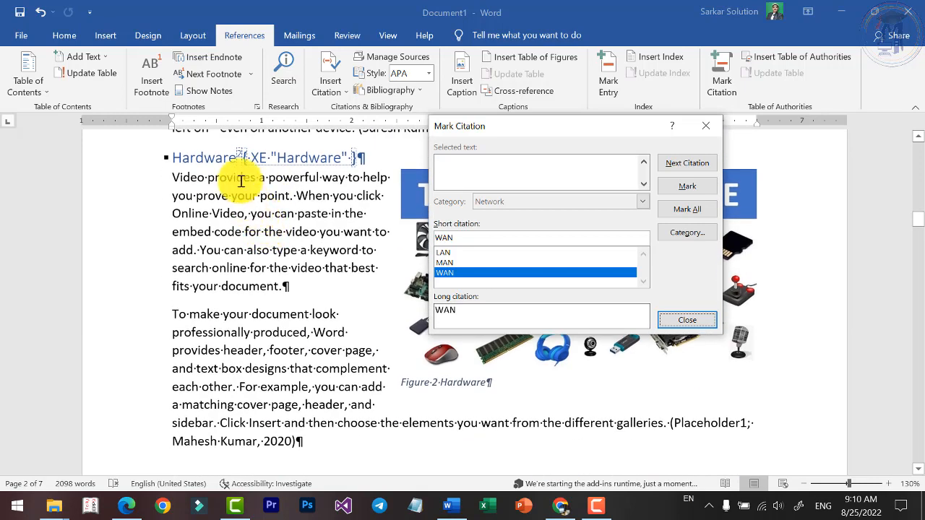
{"action": "triple_click", "coordinate": [228, 160]}
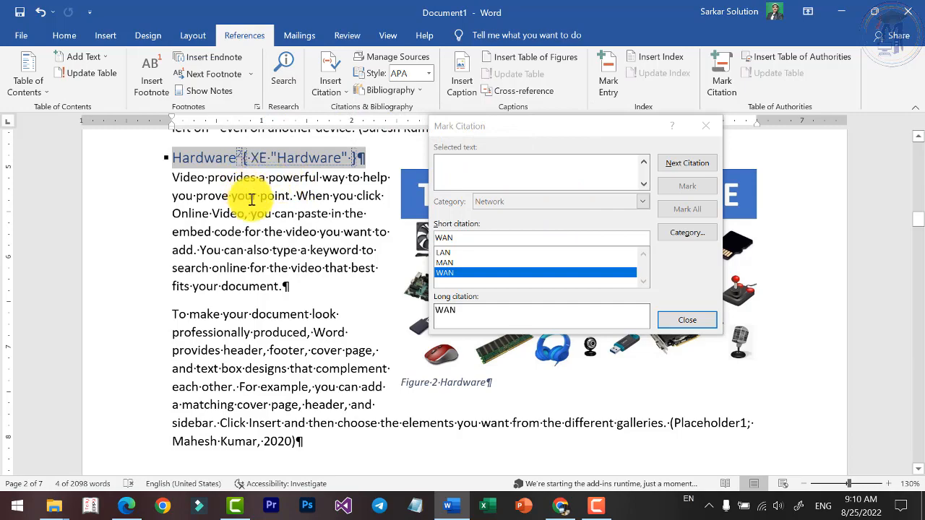
{"action": "scroll", "coordinate": [311, 253], "scroll_direction": "down", "scroll_amount": 9}
{"action": "scroll", "coordinate": [308, 253], "scroll_direction": "up", "scroll_amount": 7}
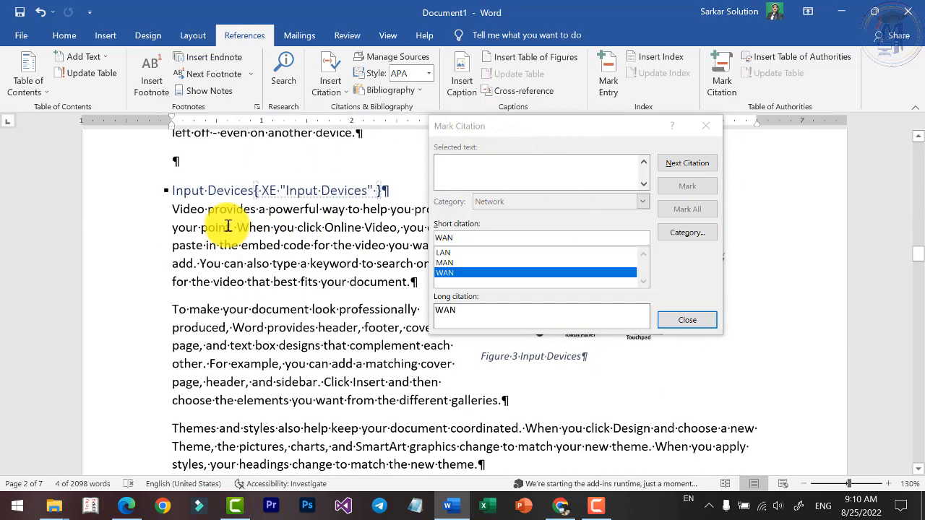
{"action": "triple_click", "coordinate": [207, 199]}
{"action": "left_click", "coordinate": [585, 200]}
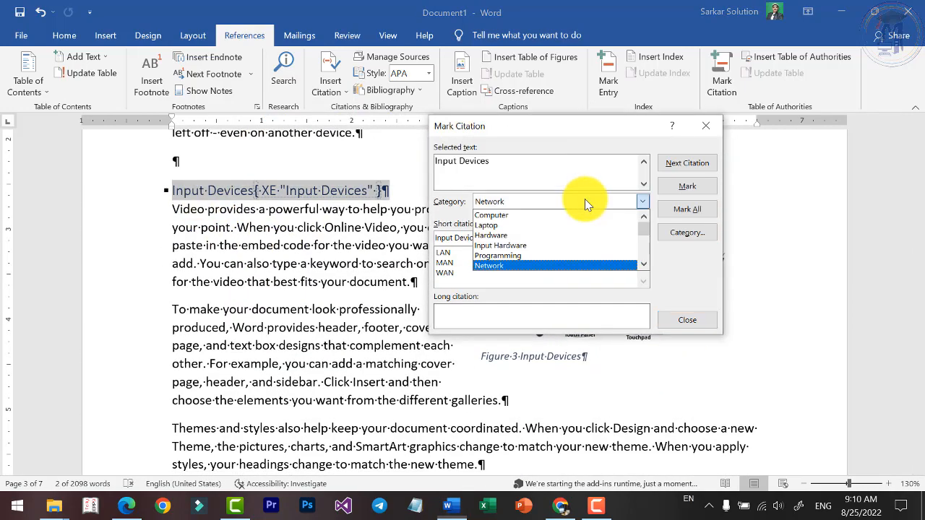
{"action": "left_click", "coordinate": [510, 235]}
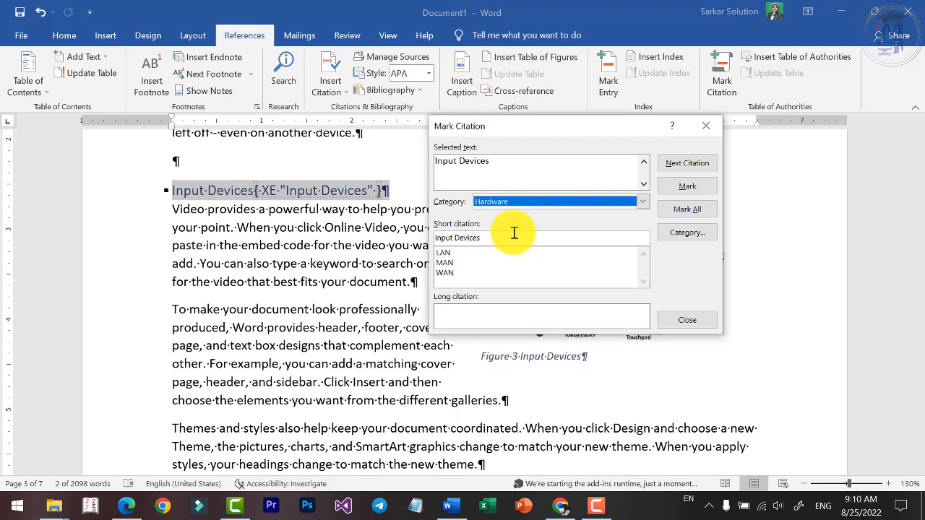
{"action": "left_click", "coordinate": [478, 182]}
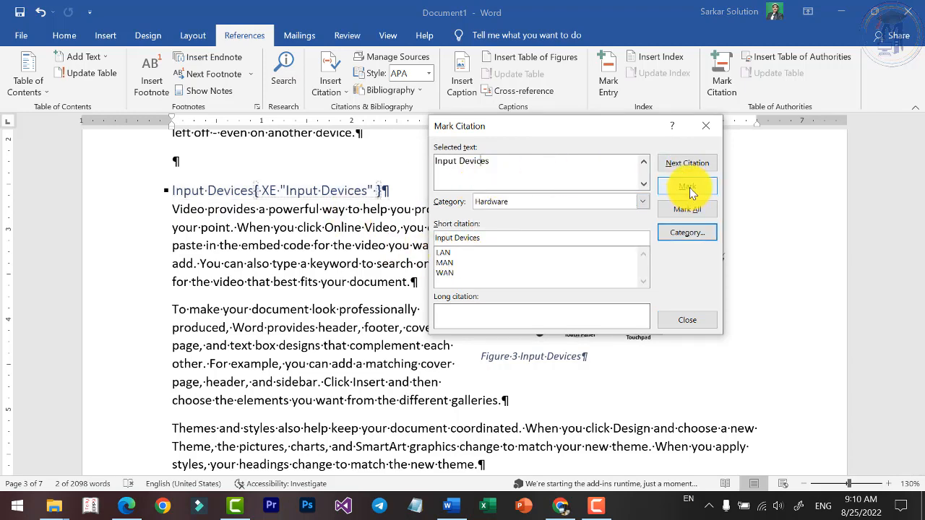
{"action": "left_click", "coordinate": [687, 186]}
Mark the Processing heading as a citation in the Hardware category.
{"action": "scroll", "coordinate": [238, 231], "scroll_direction": "down", "scroll_amount": 5}
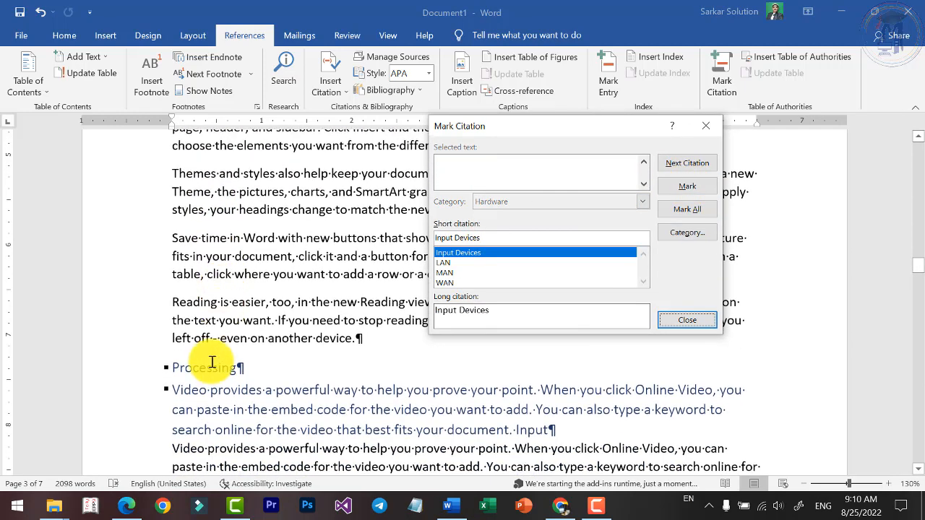
{"action": "left_click", "coordinate": [206, 369]}
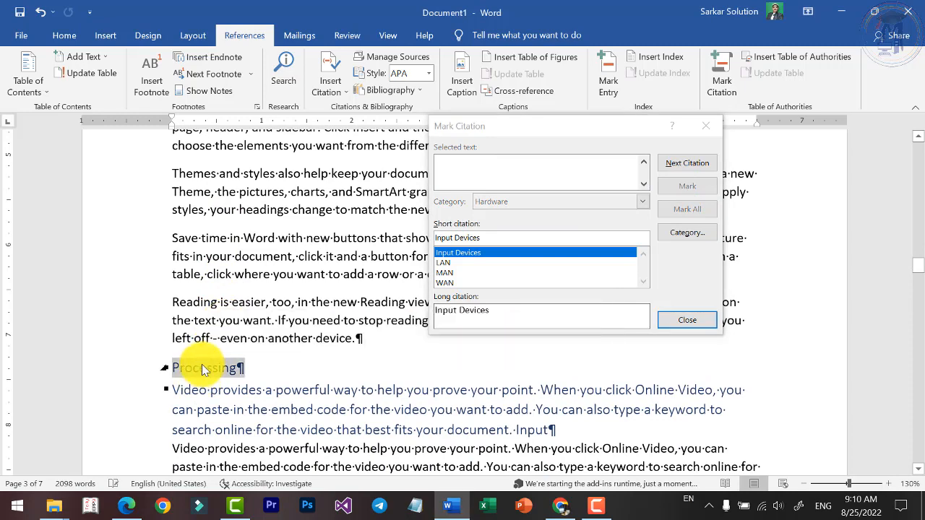
{"action": "double_click", "coordinate": [204, 369]}
{"action": "left_click", "coordinate": [686, 187]}
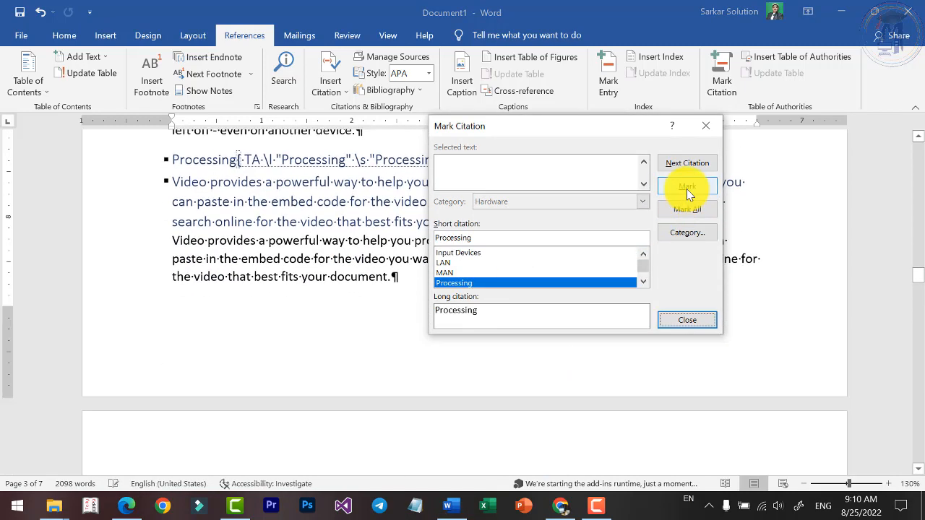
Mark the Output heading as a citation in the Hardware category and close Mark Citation.
{"action": "scroll", "coordinate": [217, 325], "scroll_direction": "up", "scroll_amount": 7}
{"action": "scroll", "coordinate": [226, 271], "scroll_direction": "down", "scroll_amount": 15}
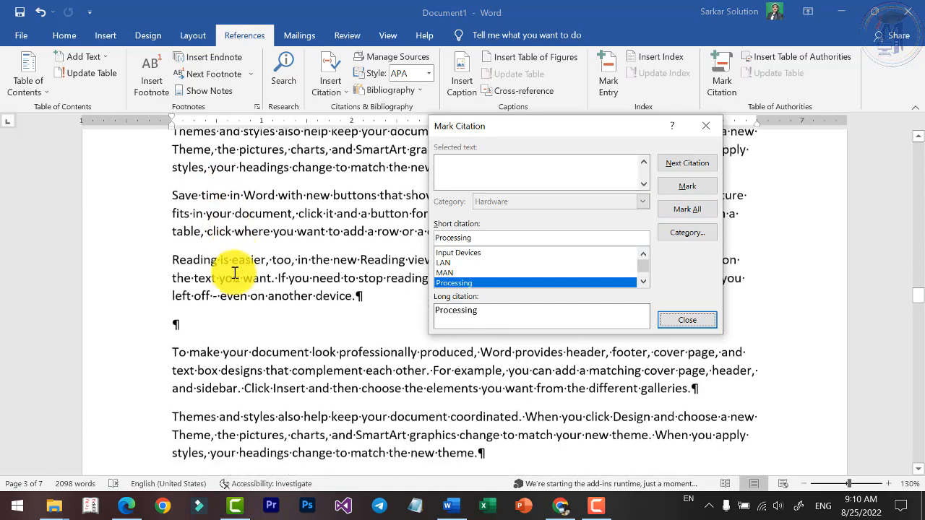
{"action": "left_click", "coordinate": [194, 285]}
{"action": "double_click", "coordinate": [193, 284]}
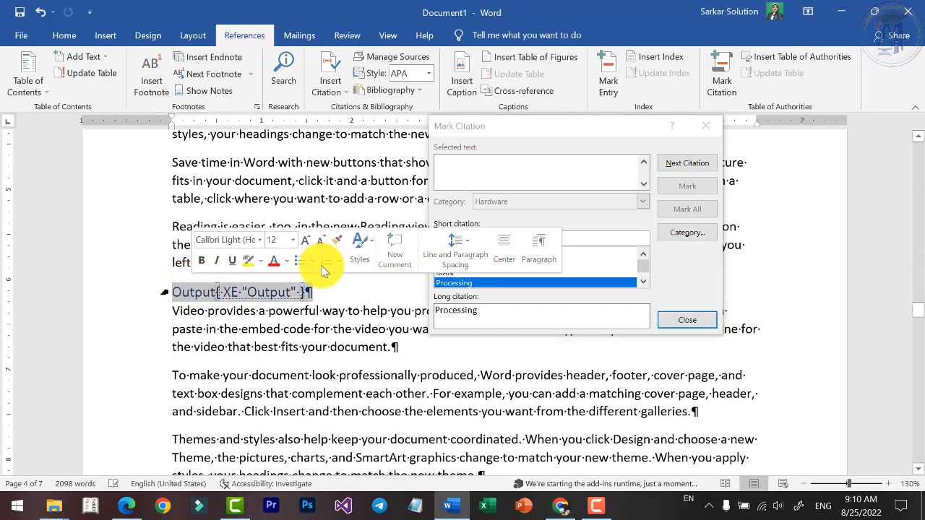
{"action": "left_click", "coordinate": [692, 187]}
{"action": "left_click", "coordinate": [689, 323]}
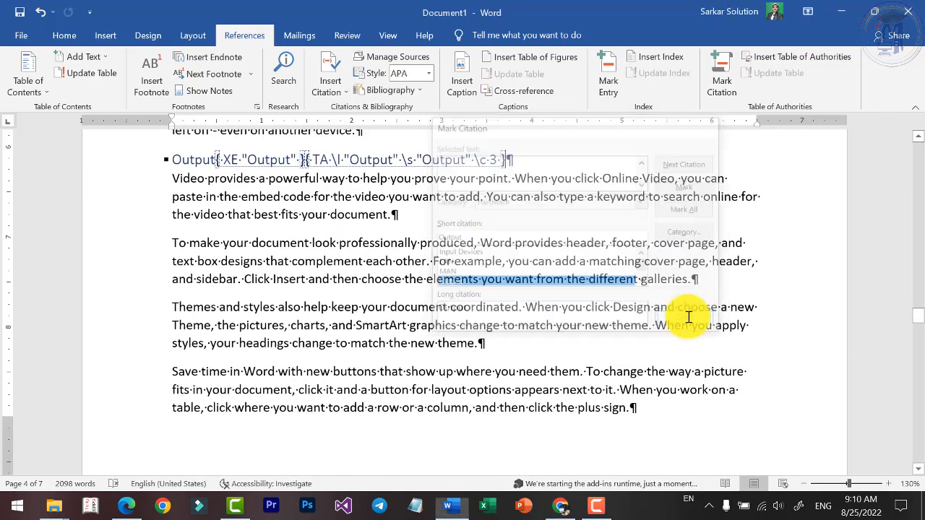
Add three blank paragraphs below the index at the document's end and hide the formatting marks.
{"action": "left_click_drag", "start_coordinate": [918, 323], "coordinate": [915, 434]}
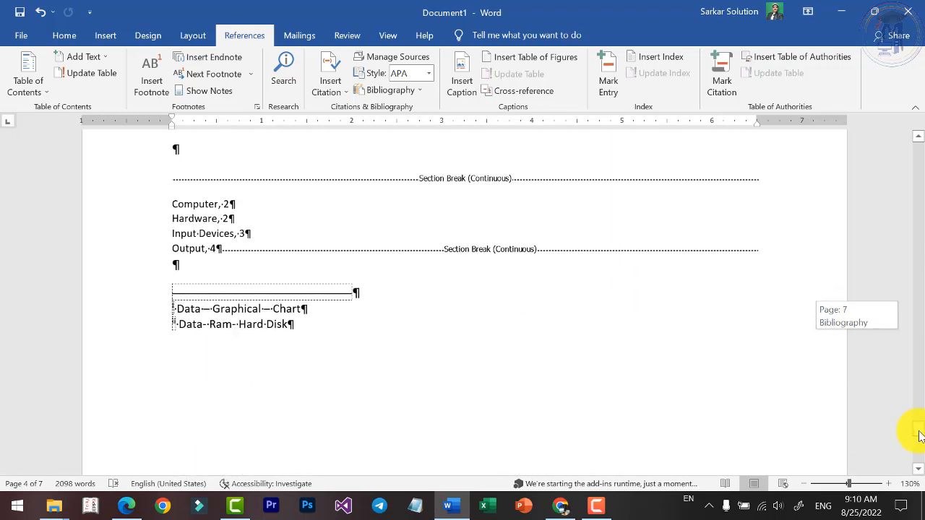
{"action": "key", "text": "Return"}
{"action": "key", "text": "Return"}
{"action": "key", "text": "Return"}
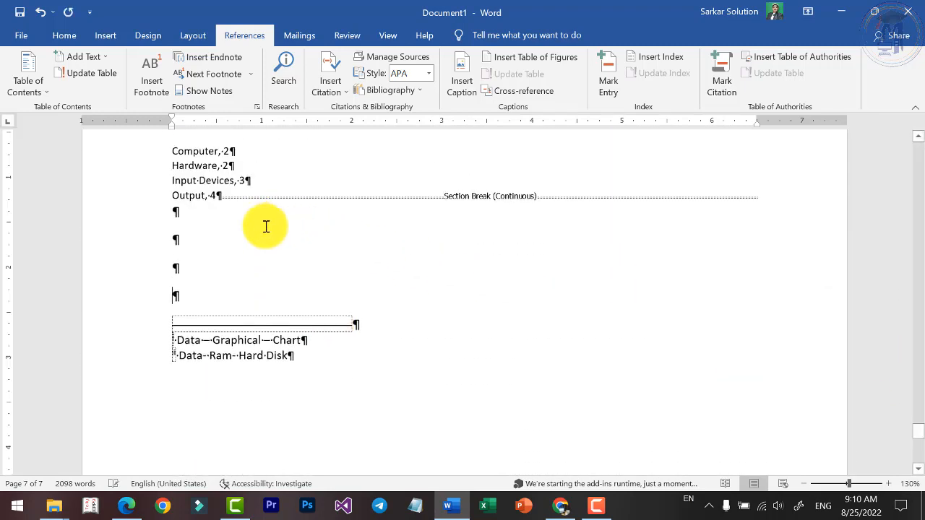
{"action": "left_click", "coordinate": [65, 36]}
{"action": "left_click", "coordinate": [468, 64]}
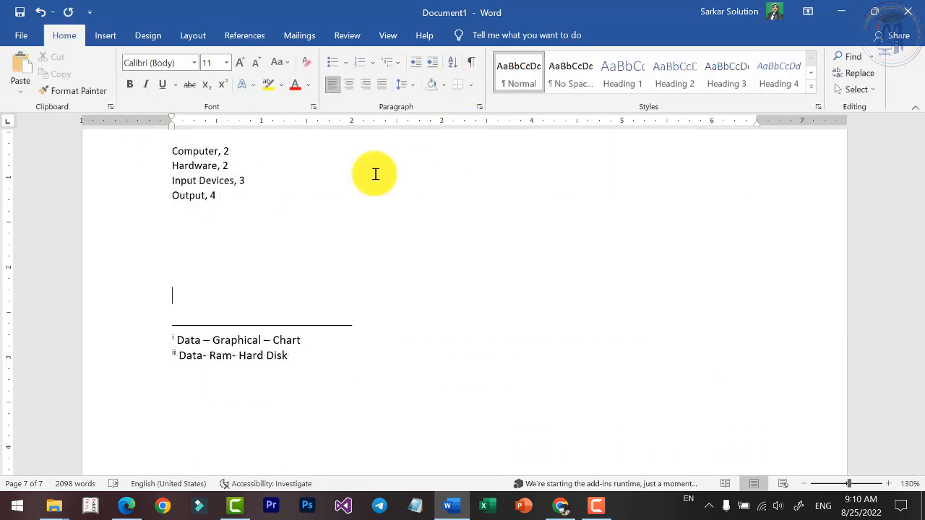
Insert a table of authorities covering all categories in the blank space below the index.
{"action": "scroll", "coordinate": [229, 253], "scroll_direction": "up", "scroll_amount": 5}
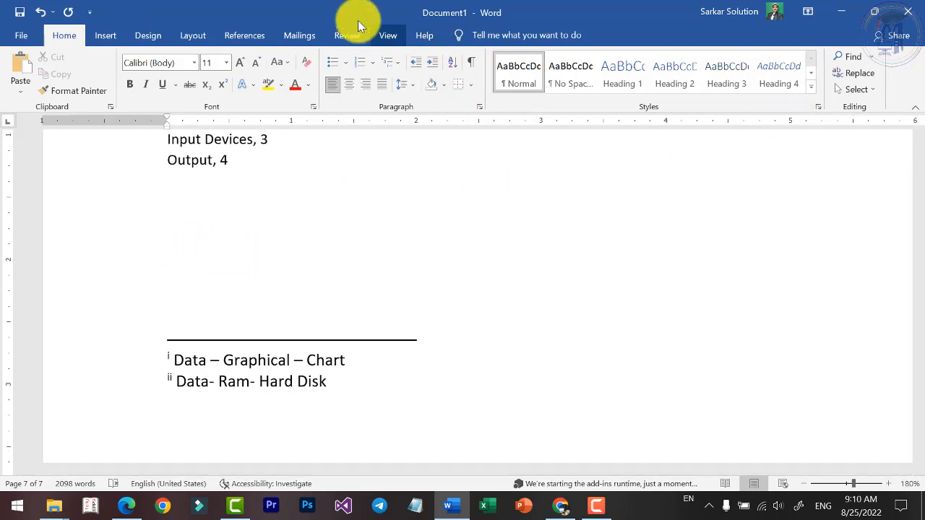
{"action": "left_click", "coordinate": [244, 36]}
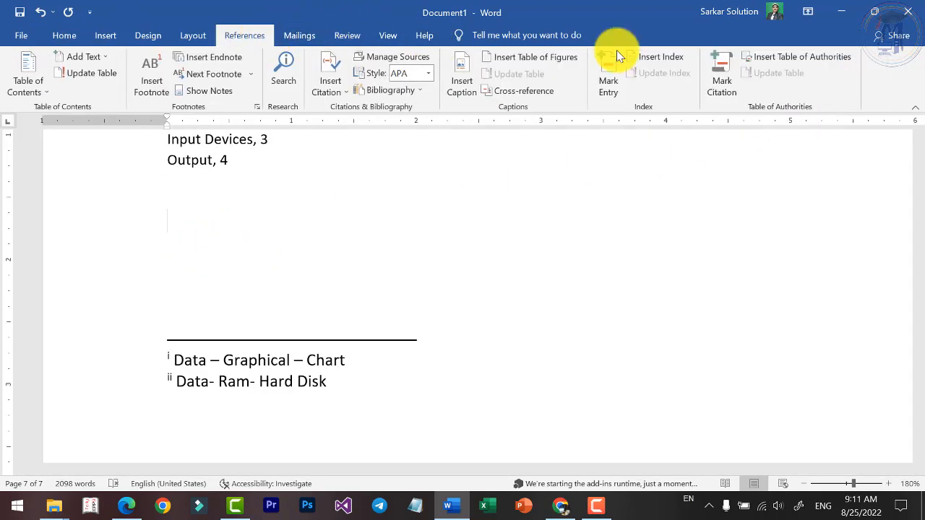
{"action": "left_click", "coordinate": [775, 57]}
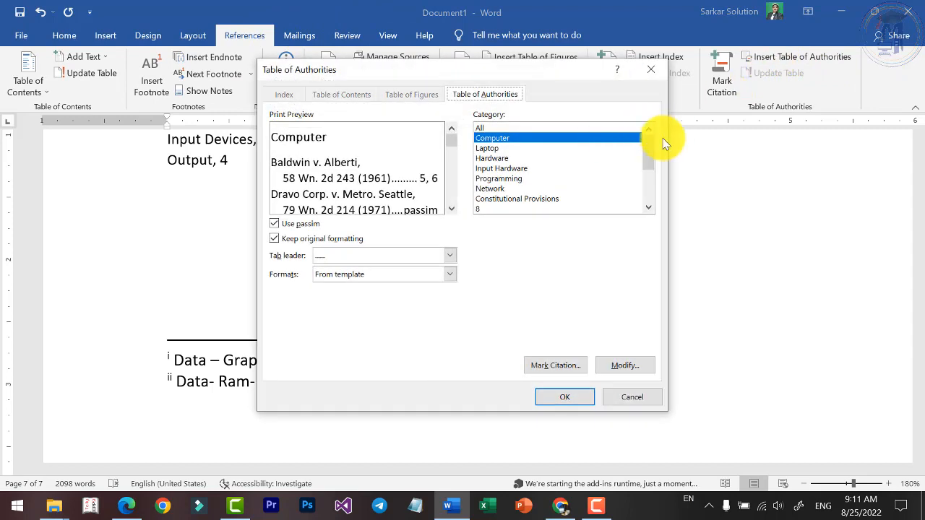
{"action": "left_click", "coordinate": [492, 159]}
{"action": "left_click", "coordinate": [490, 187]}
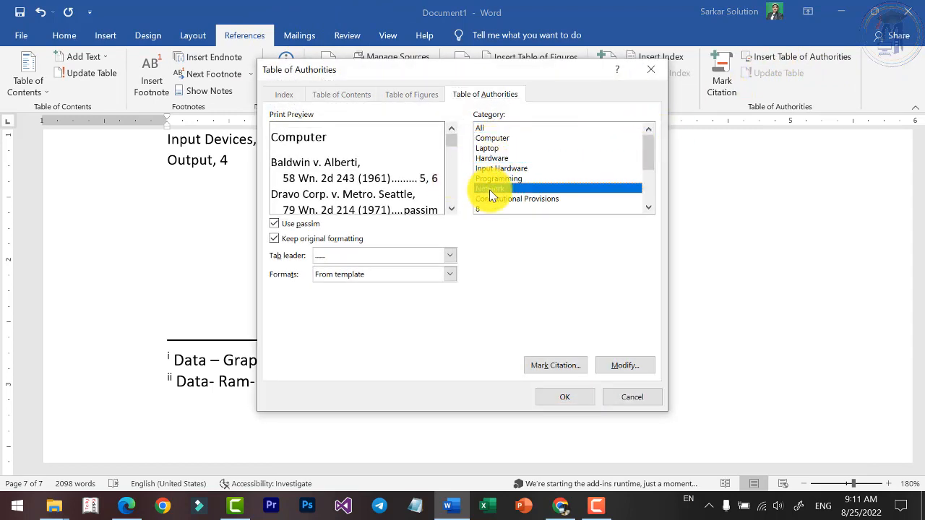
{"action": "left_click", "coordinate": [483, 128]}
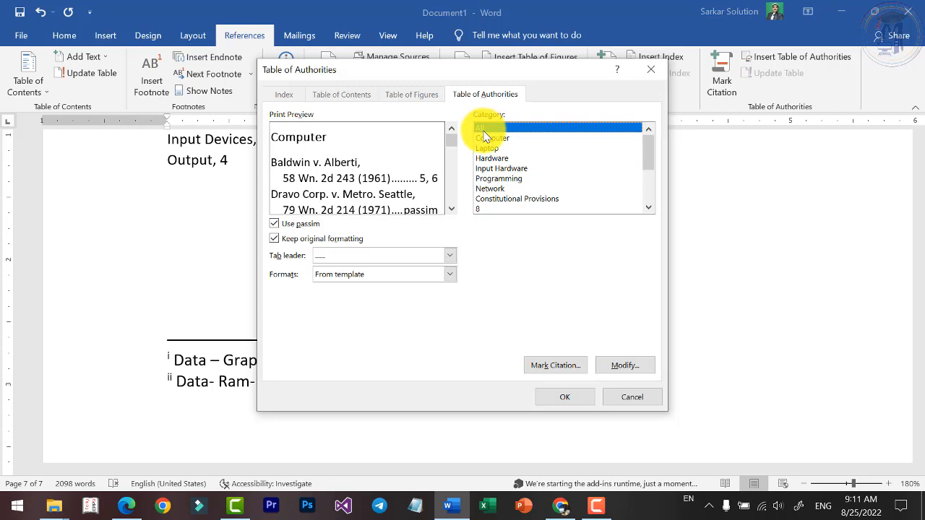
{"action": "left_click", "coordinate": [562, 393]}
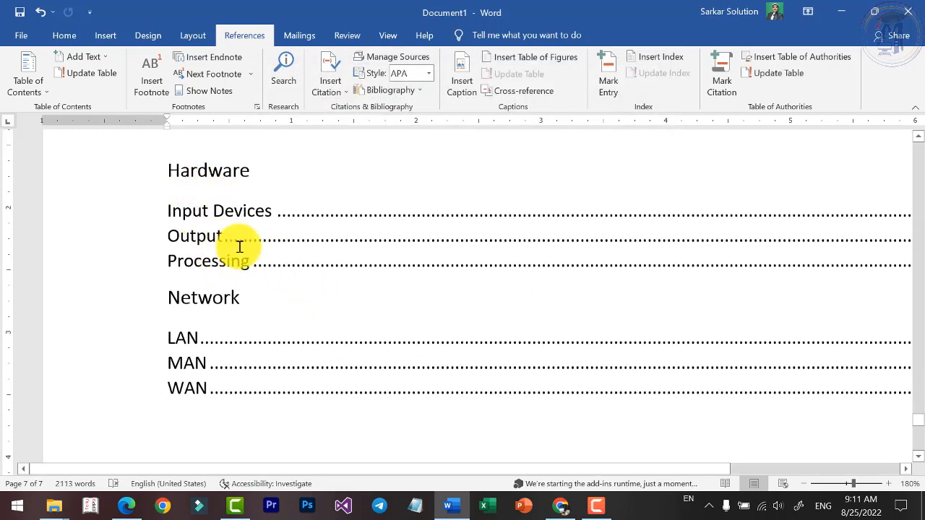
Examine the entries and page numbers under Hardware and Network in the table of authorities.
{"action": "left_click", "coordinate": [169, 295]}
{"action": "scroll", "coordinate": [177, 298], "scroll_direction": "down", "scroll_amount": 2, "text": "ctrl"}
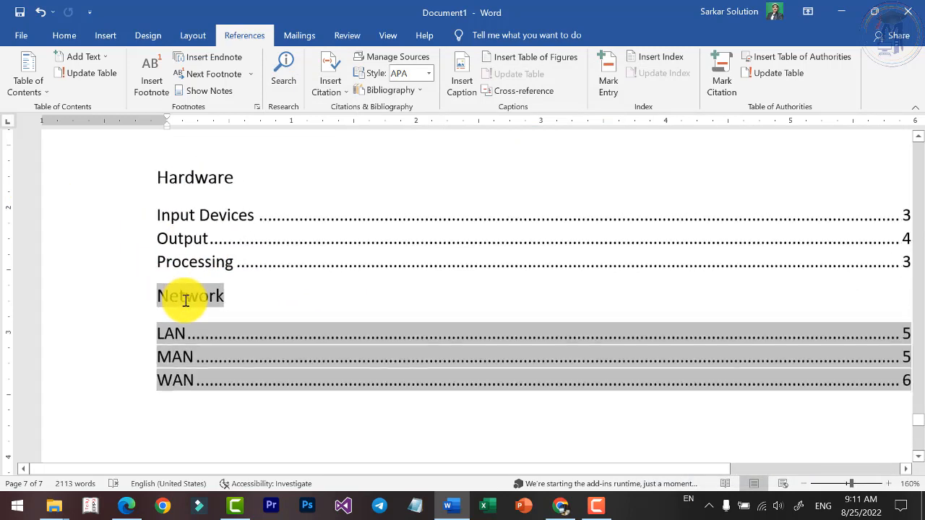
{"action": "left_click", "coordinate": [174, 181]}
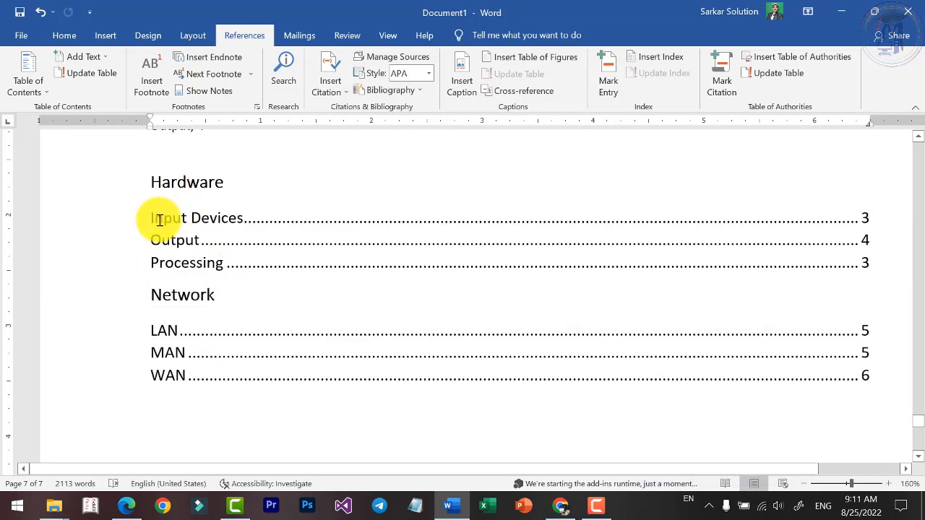
{"action": "left_click_drag", "start_coordinate": [154, 222], "coordinate": [207, 213]}
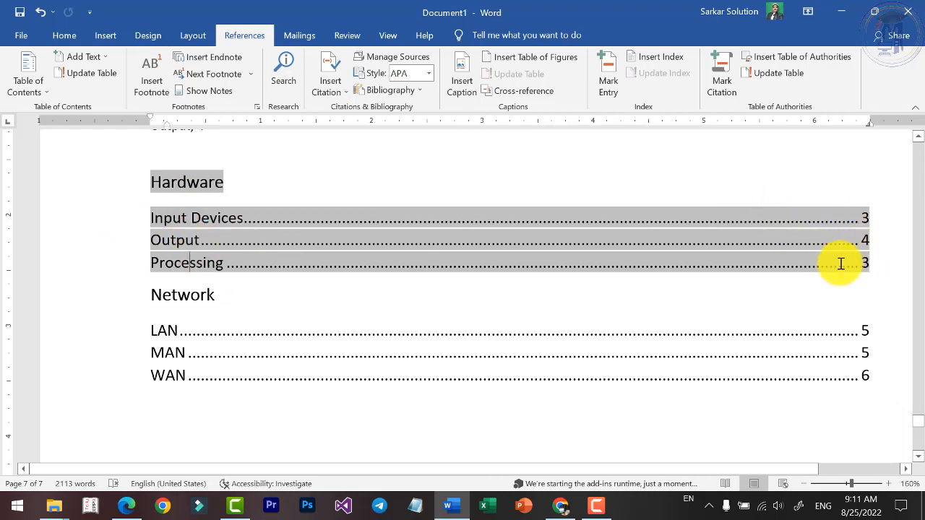
{"action": "left_click", "coordinate": [177, 297]}
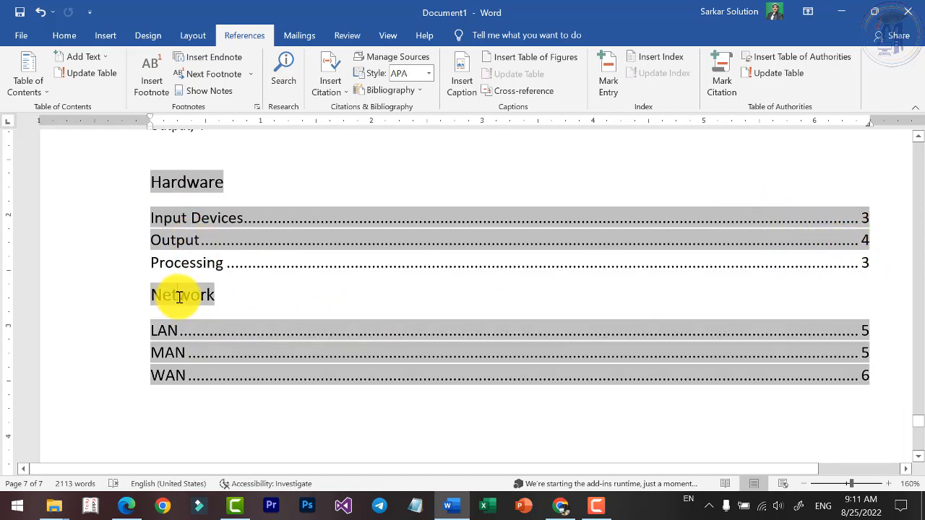
{"action": "left_click", "coordinate": [179, 371]}
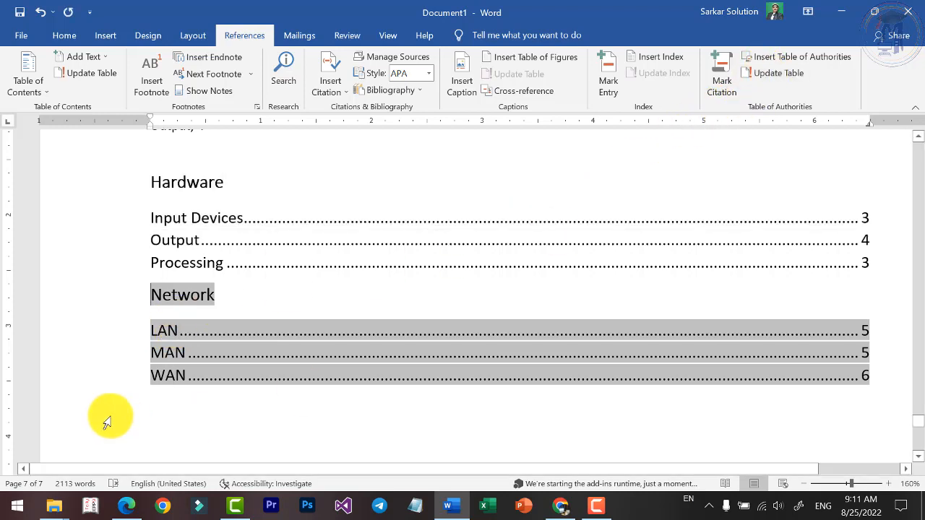
{"action": "left_click", "coordinate": [207, 405]}
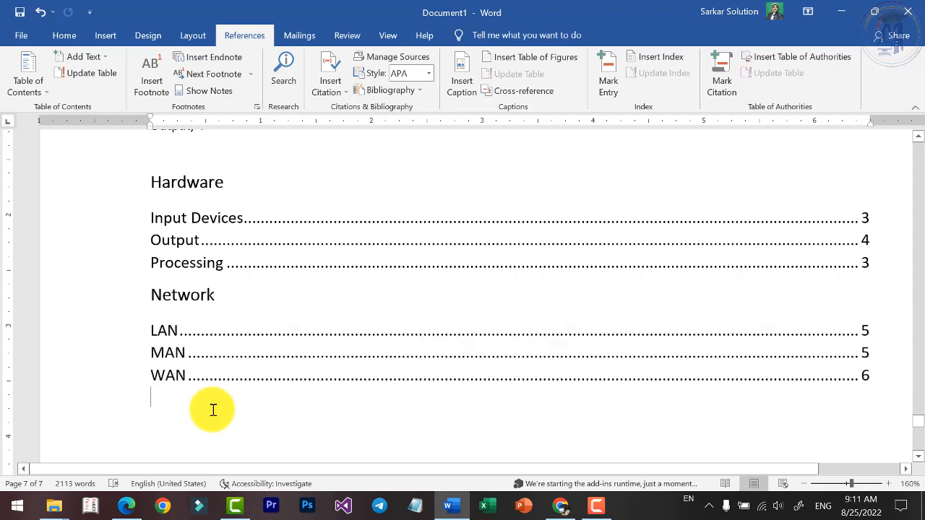